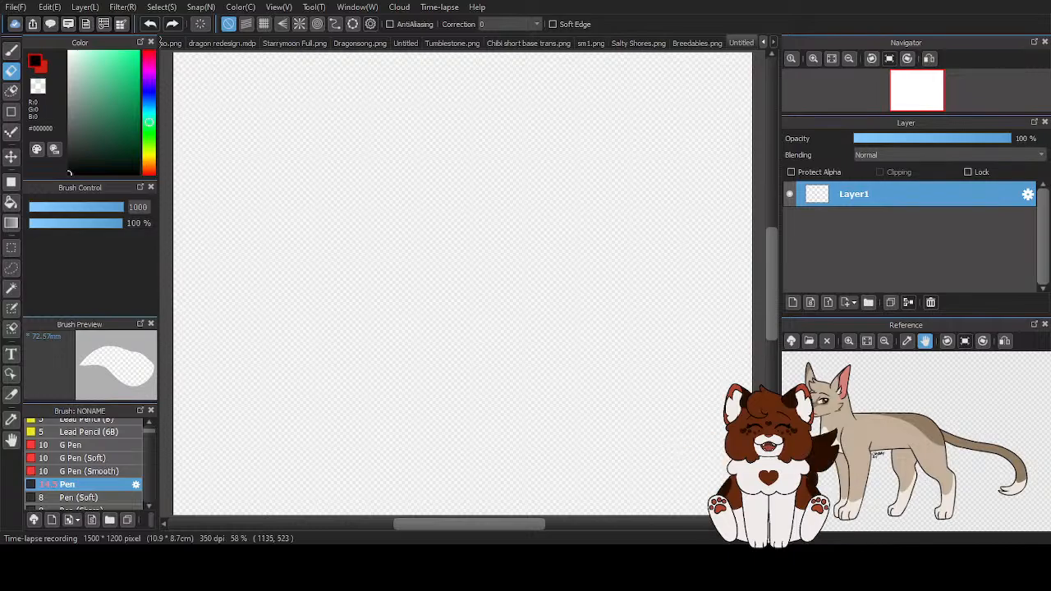
# Switch from the Eraser to the Brush tool
pyautogui.scroll(-2, 354, 231)
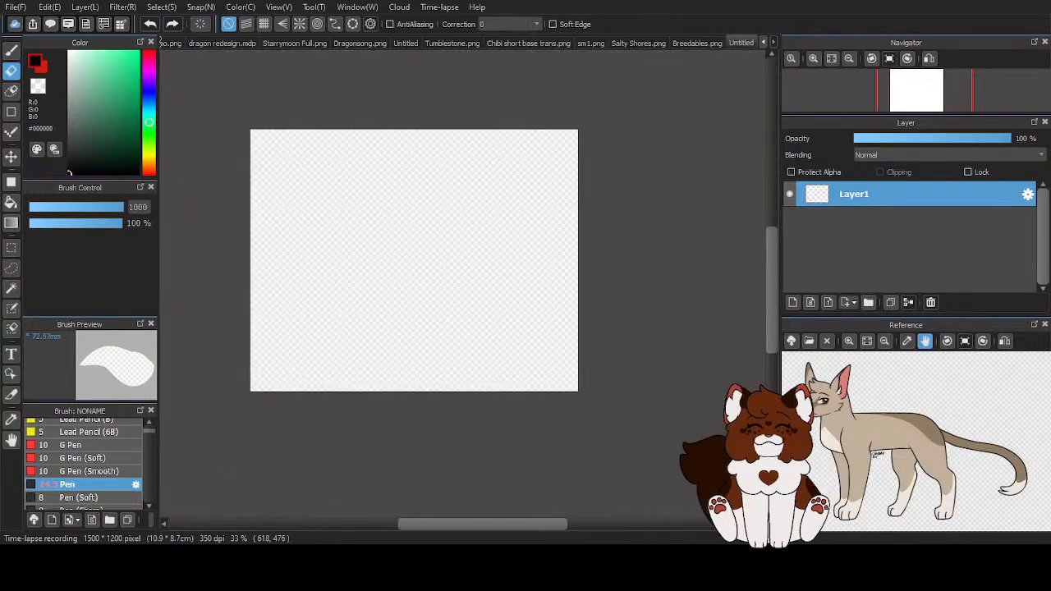
pyautogui.scroll(1, 387, 234)
pyautogui.hotkey('ctrl', 'z')
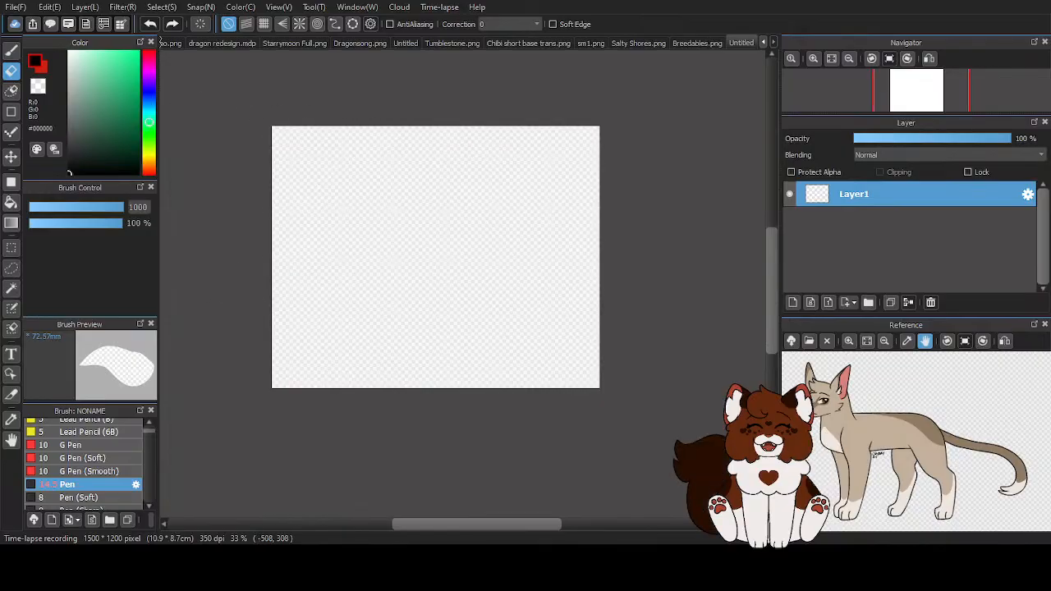
pyautogui.press('b')
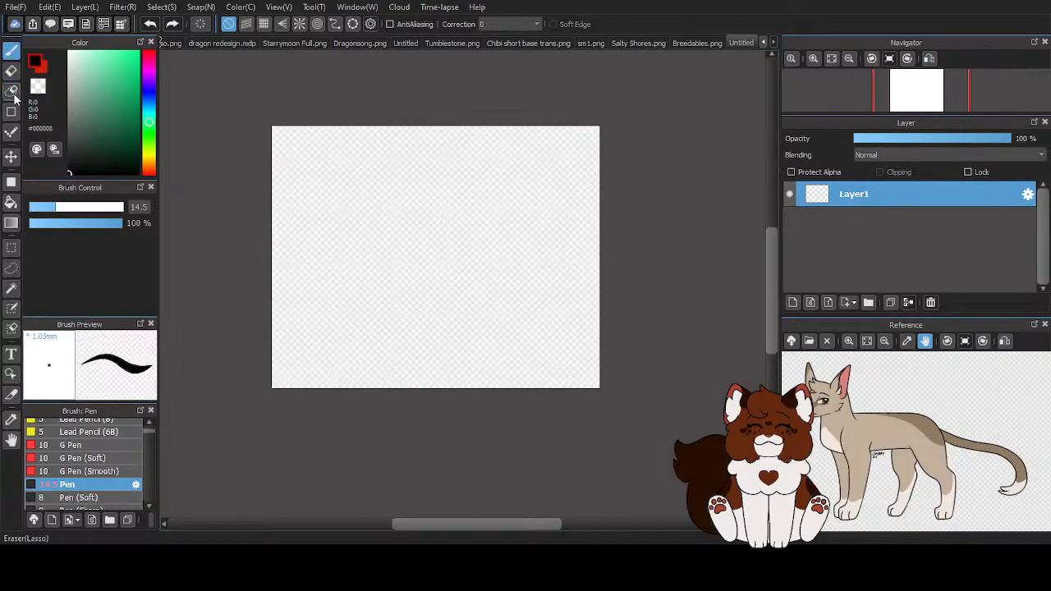
pyautogui.press('e')
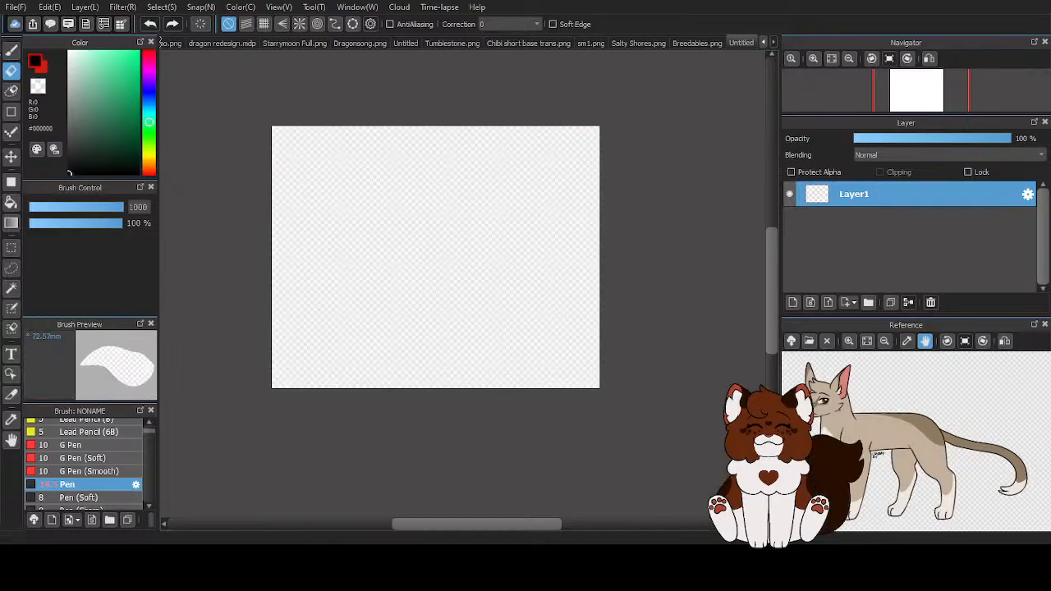
pyautogui.click(12, 51)
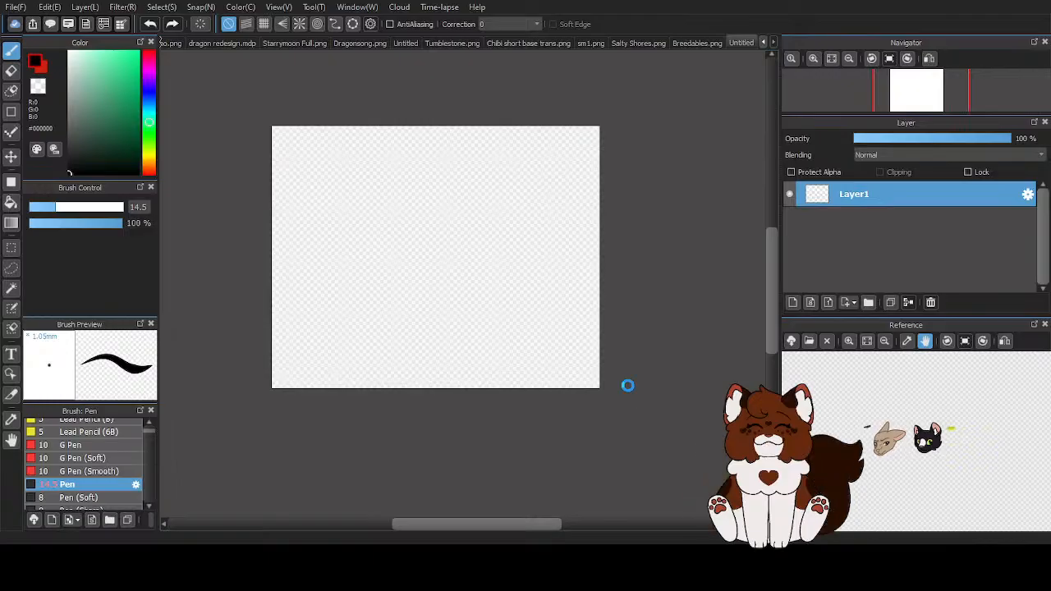
# Frame the whole dark purple Venomstrike cat in the reference view
pyautogui.click(848, 343)
pyautogui.click(848, 342)
pyautogui.click(848, 343)
pyautogui.click(849, 343)
pyautogui.moveTo(904, 461); pyautogui.dragTo(875, 403)
pyautogui.click(849, 341)
pyautogui.click(848, 341)
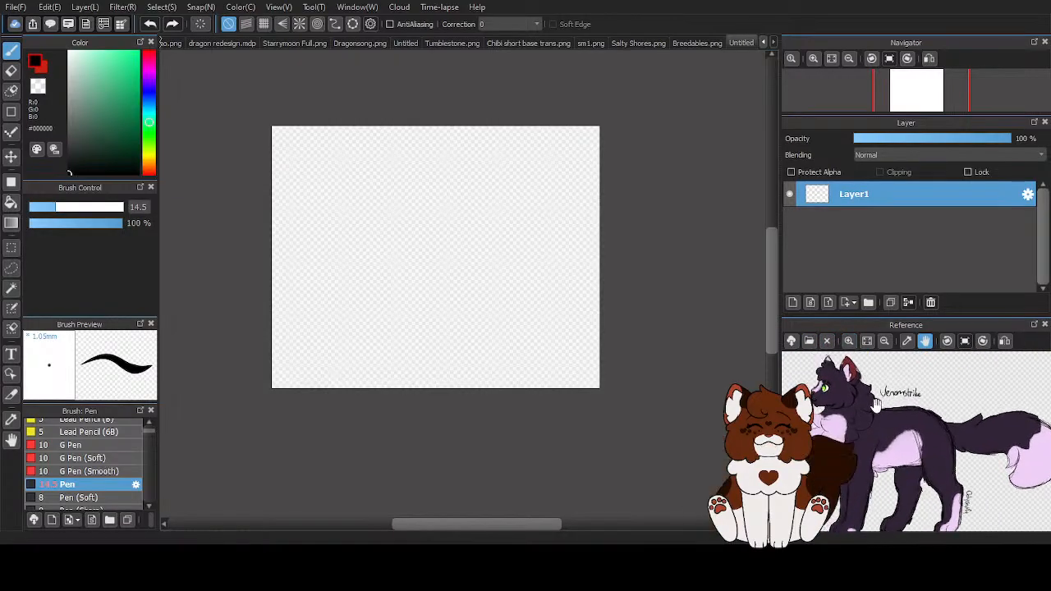
pyautogui.click(886, 343)
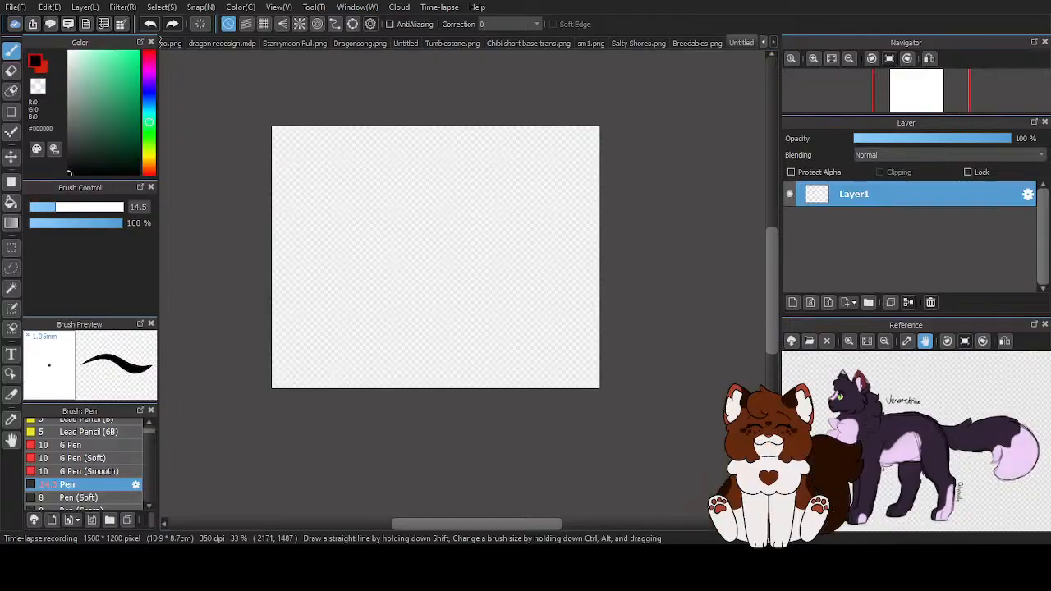
# Choose the Pencil (Rough) brush for sketching
pyautogui.scroll(2, 109, 486)
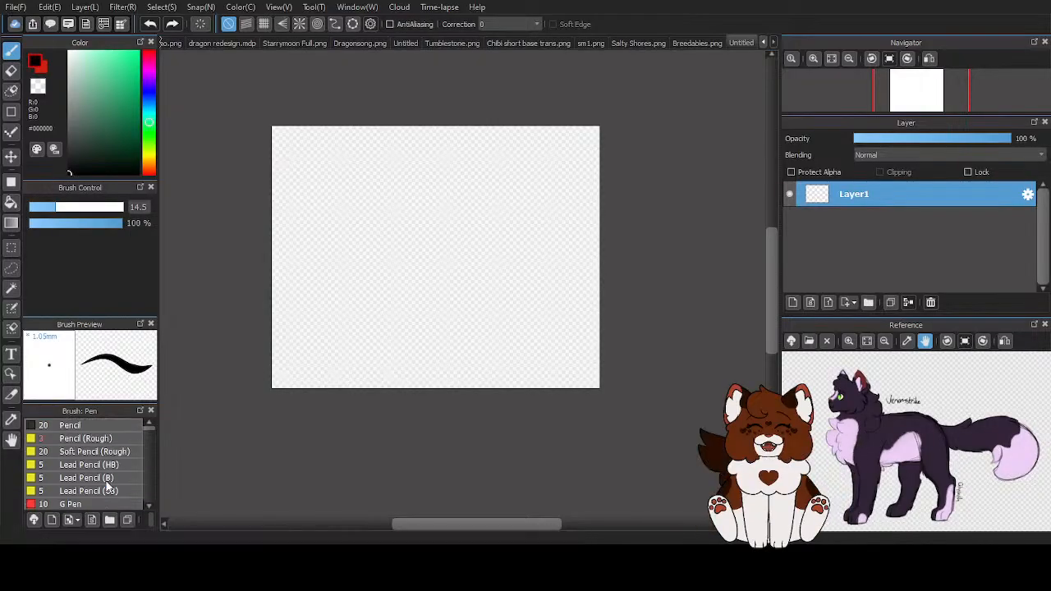
pyautogui.click(89, 440)
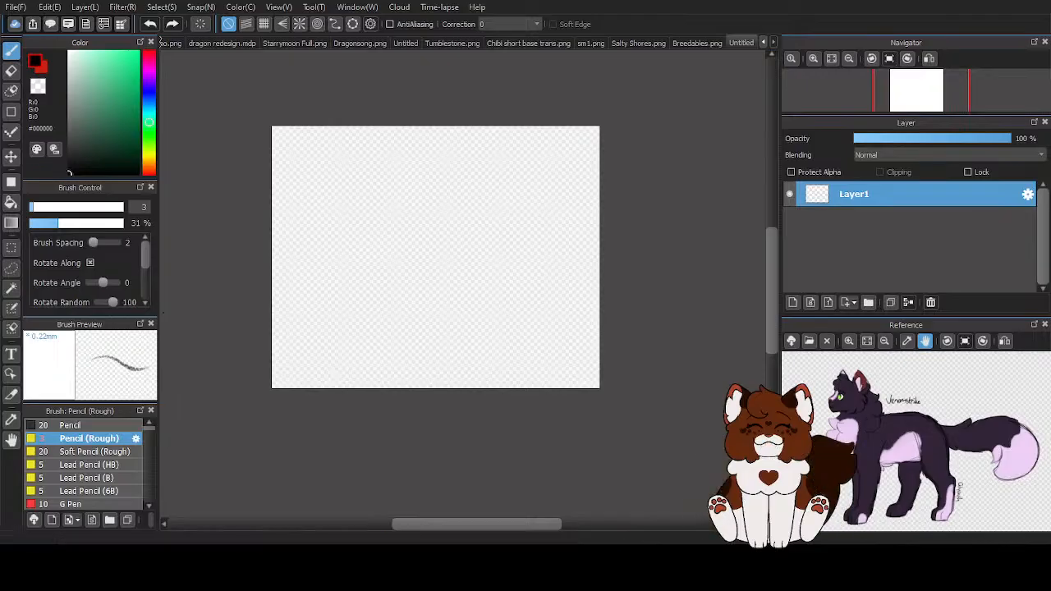
pyautogui.scroll(-2, 399, 253)
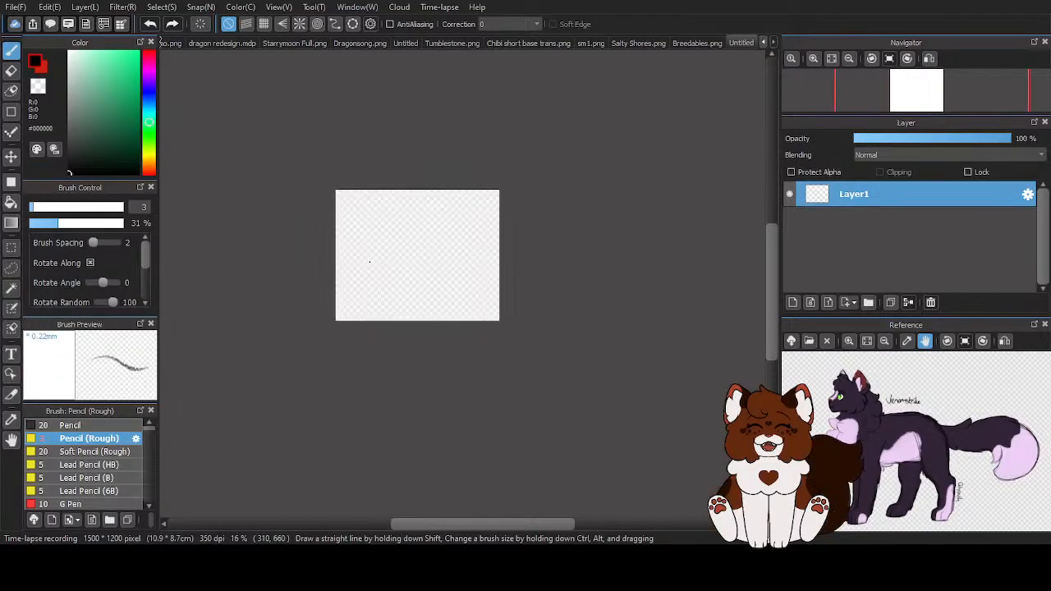
pyautogui.scroll(3, 369, 261)
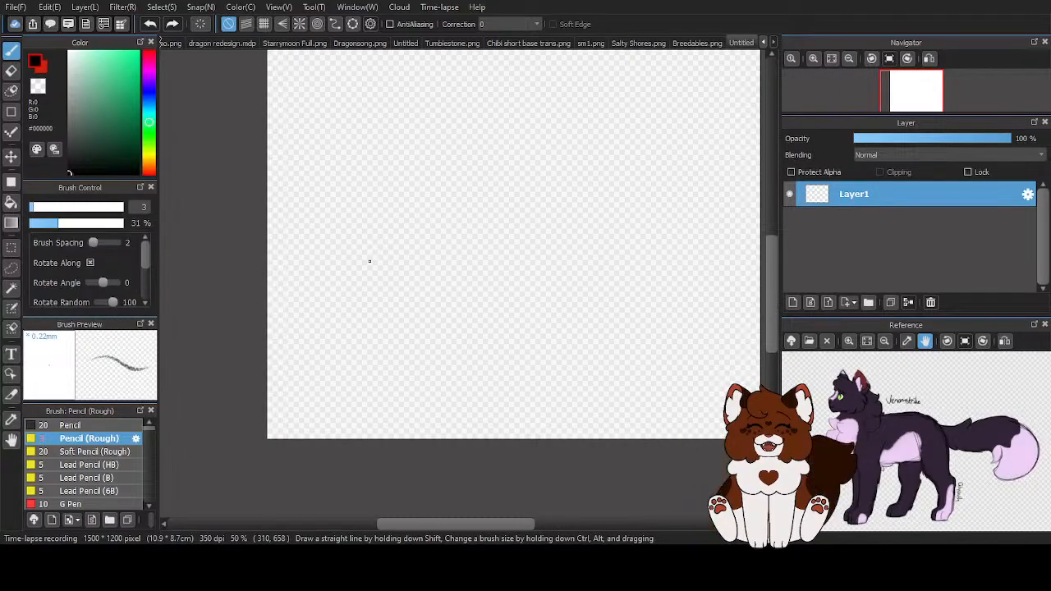
pyautogui.scroll(-3, 369, 261)
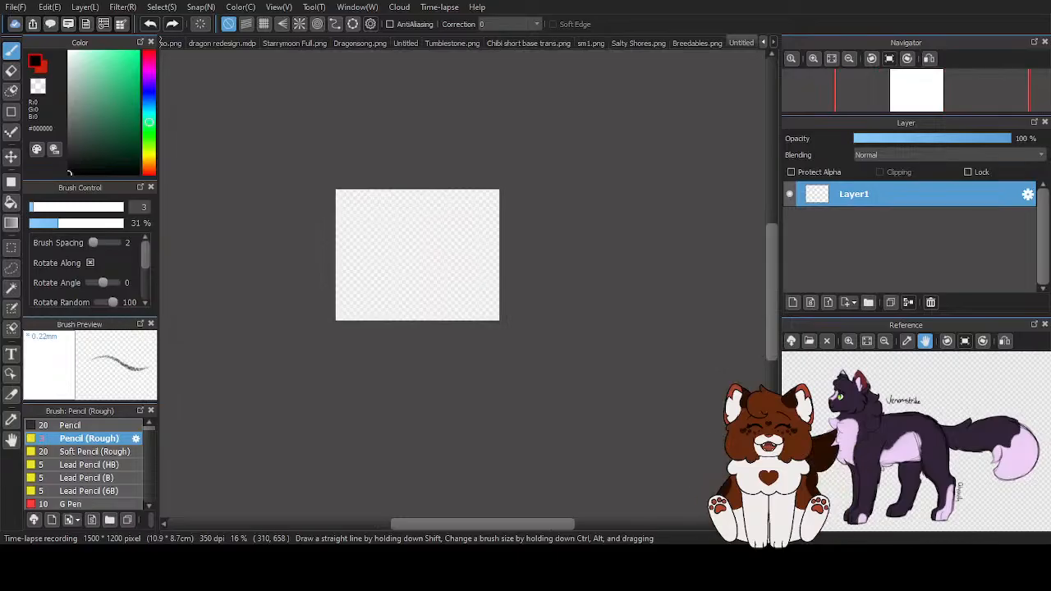
pyautogui.scroll(5, 369, 261)
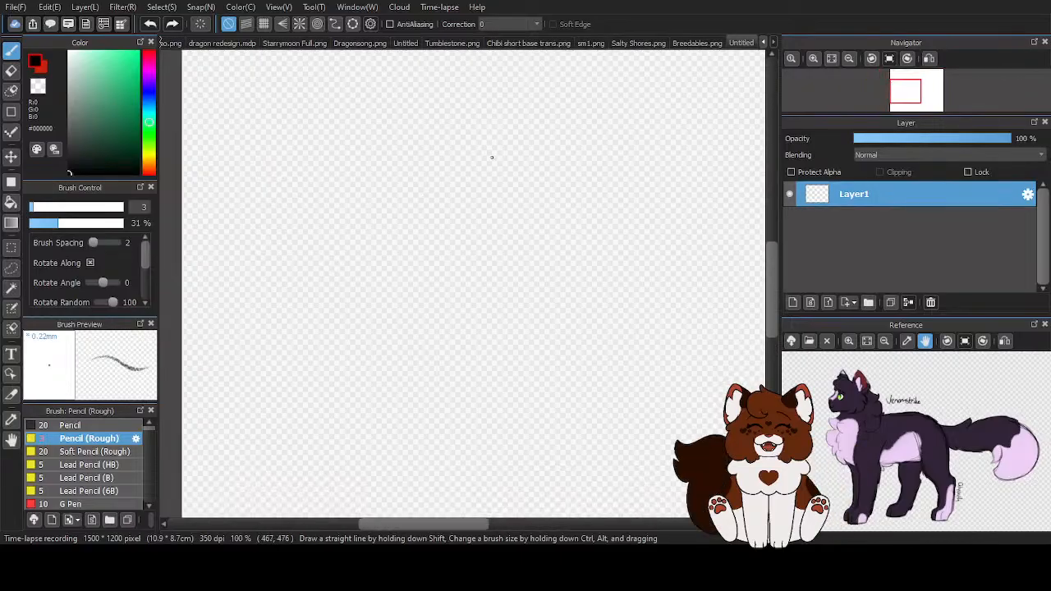
pyautogui.moveTo(413, 207)
pyautogui.mouseDown()
pyautogui.moveTo(420, 121)
pyautogui.moveTo(422, 160)
pyautogui.moveTo(334, 162)
pyautogui.moveTo(344, 197)
pyautogui.moveTo(307, 174)
pyautogui.moveTo(341, 232)
pyautogui.moveTo(429, 290)
pyautogui.moveTo(576, 307)
pyautogui.moveTo(615, 151)
pyautogui.moveTo(517, 370)
pyautogui.mouseUp()
pyautogui.moveTo(531, 251)
pyautogui.mouseDown()
pyautogui.moveTo(452, 158)
pyautogui.moveTo(506, 123)
pyautogui.moveTo(527, 273)
pyautogui.moveTo(530, 215)
pyautogui.moveTo(480, 171)
pyautogui.moveTo(295, 122)
pyautogui.moveTo(234, 148)
pyautogui.mouseUp()
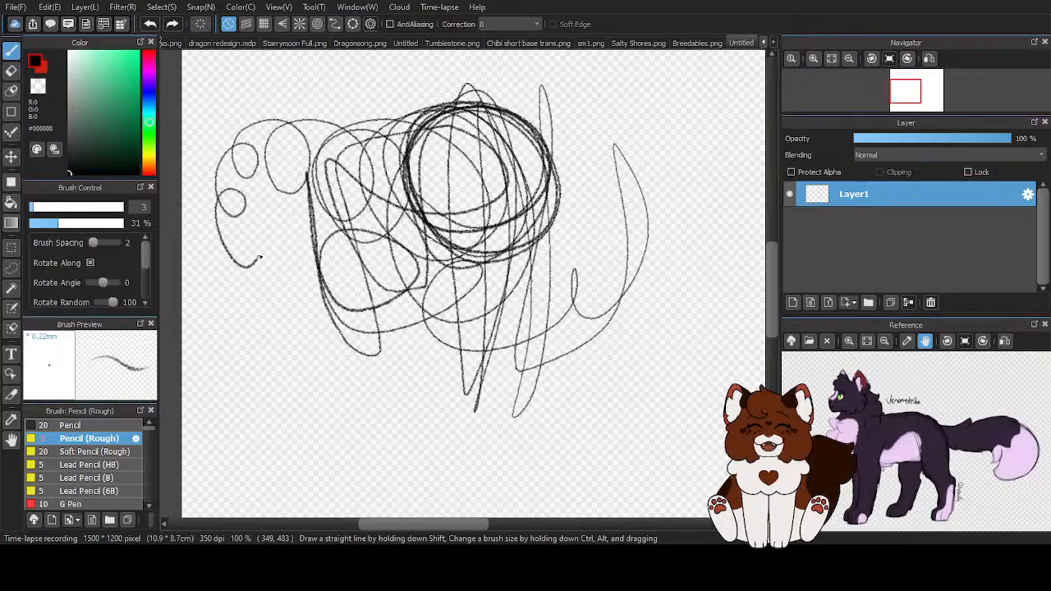
pyautogui.moveTo(260, 258)
pyautogui.mouseDown()
pyautogui.moveTo(279, 353)
pyautogui.moveTo(431, 398)
pyautogui.moveTo(493, 215)
pyautogui.moveTo(626, 335)
pyautogui.moveTo(526, 362)
pyautogui.moveTo(394, 165)
pyautogui.moveTo(345, 247)
pyautogui.moveTo(452, 269)
pyautogui.moveTo(484, 177)
pyautogui.moveTo(468, 267)
pyautogui.mouseUp()
pyautogui.click(149, 24)
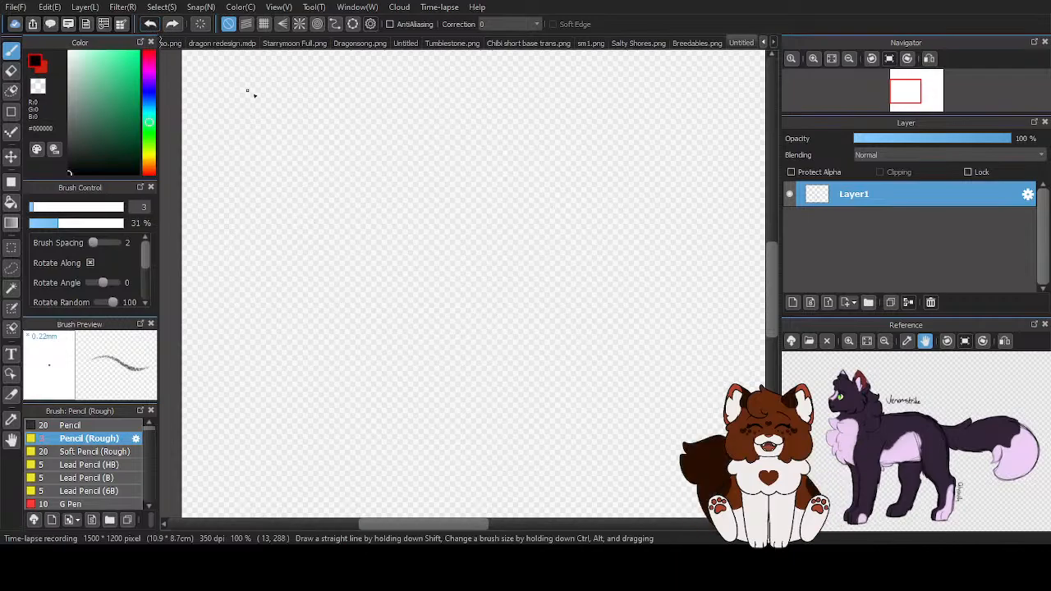
# Sketch a rough head circle in the canvas's upper-left area, building it up with overlapping black pencil strokes
pyautogui.scroll(-1, 403, 218)
pyautogui.scroll(-1, 404, 233)
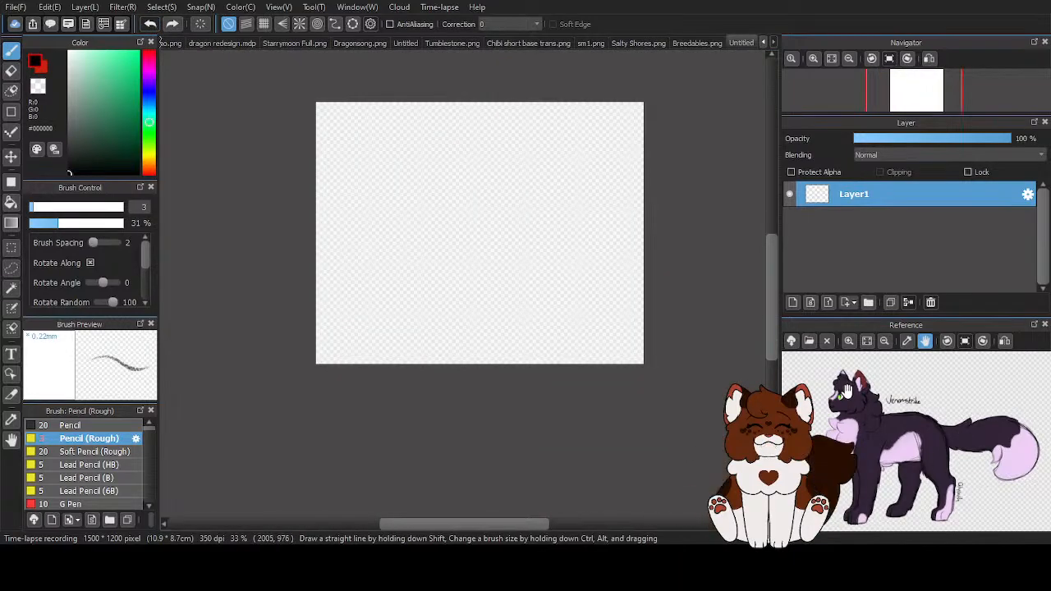
pyautogui.scroll(1, 394, 129)
pyautogui.scroll(1, 446, 244)
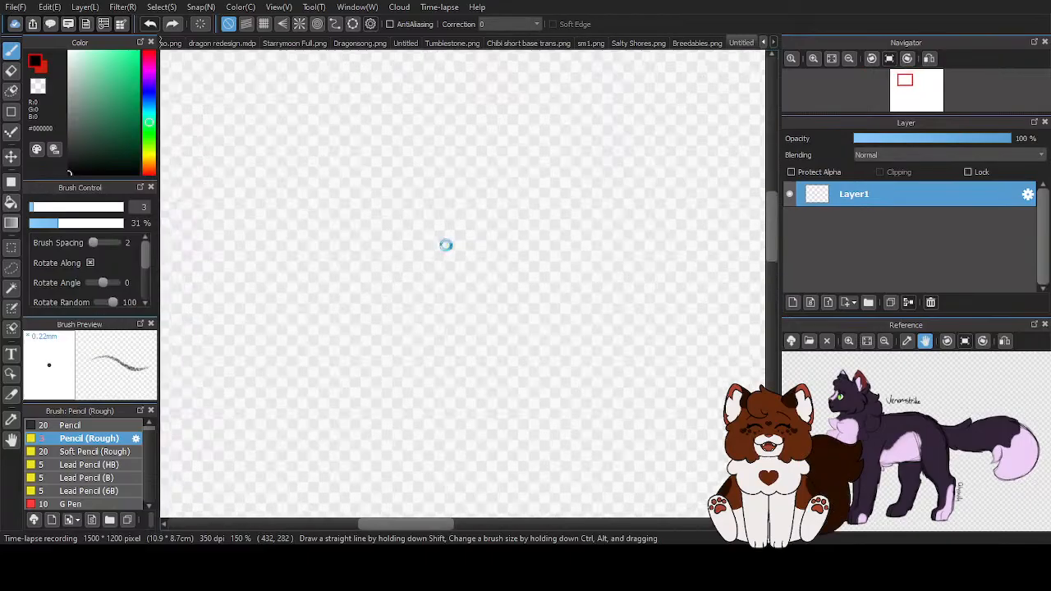
pyautogui.moveTo(493, 168)
pyautogui.mouseDown()
pyautogui.moveTo(460, 148)
pyautogui.moveTo(394, 148)
pyautogui.moveTo(322, 215)
pyautogui.moveTo(316, 266)
pyautogui.moveTo(420, 350)
pyautogui.moveTo(478, 345)
pyautogui.mouseUp()
pyautogui.moveTo(452, 148); pyautogui.dragTo(540, 265)
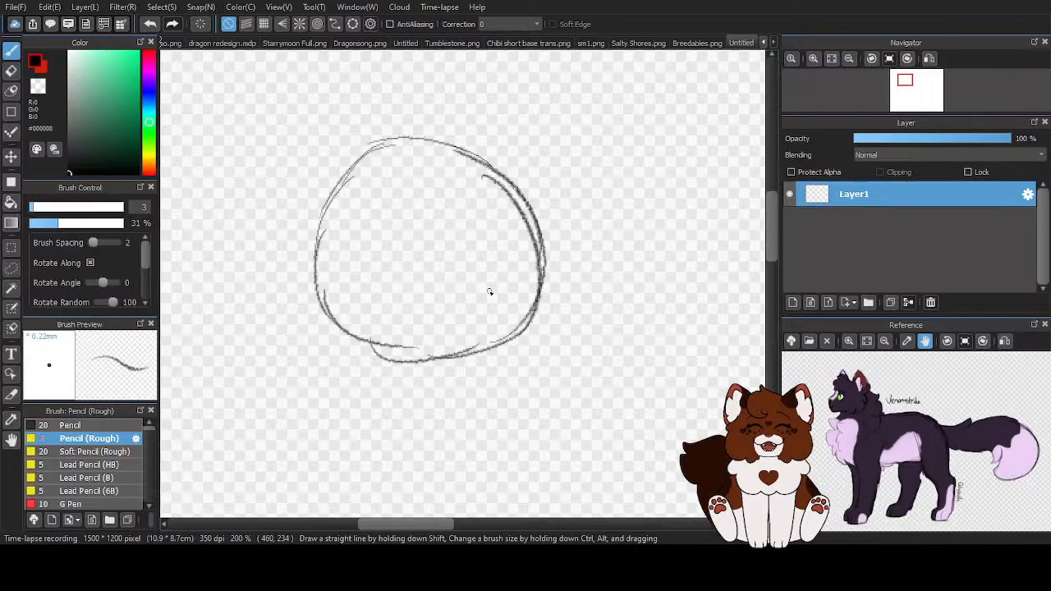
pyautogui.moveTo(529, 209); pyautogui.dragTo(464, 346)
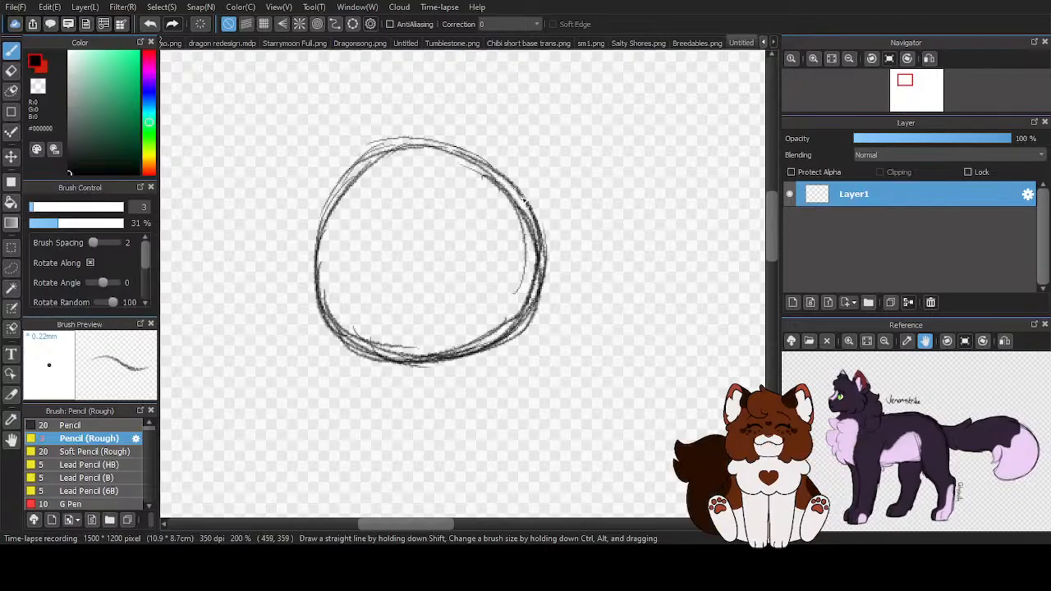
pyautogui.scroll(2, 453, 206)
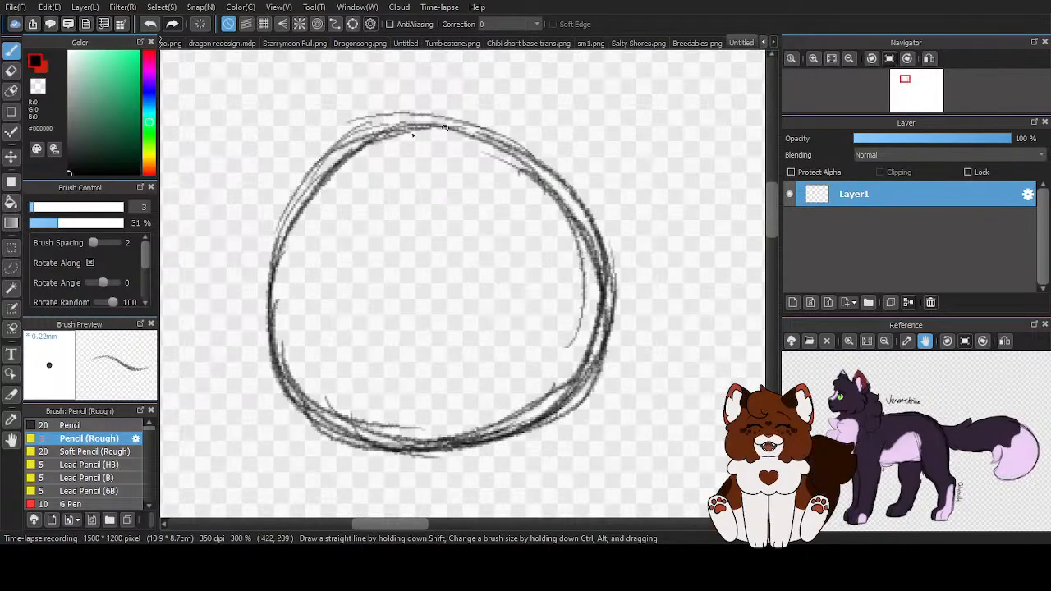
pyautogui.moveTo(458, 132)
pyautogui.mouseDown()
pyautogui.moveTo(568, 275)
pyautogui.moveTo(586, 252)
pyautogui.moveTo(455, 433)
pyautogui.moveTo(526, 394)
pyautogui.moveTo(371, 448)
pyautogui.mouseUp()
pyautogui.moveTo(307, 201)
pyautogui.mouseDown()
pyautogui.moveTo(272, 321)
pyautogui.moveTo(272, 301)
pyautogui.moveTo(406, 449)
pyautogui.moveTo(373, 419)
pyautogui.moveTo(547, 394)
pyautogui.mouseUp()
# Erase stray pencil lines around the head circle, mainly along its upper-left edge, with the eraser at size 21
pyautogui.scroll(-2, 353, 223)
pyautogui.click(12, 71)
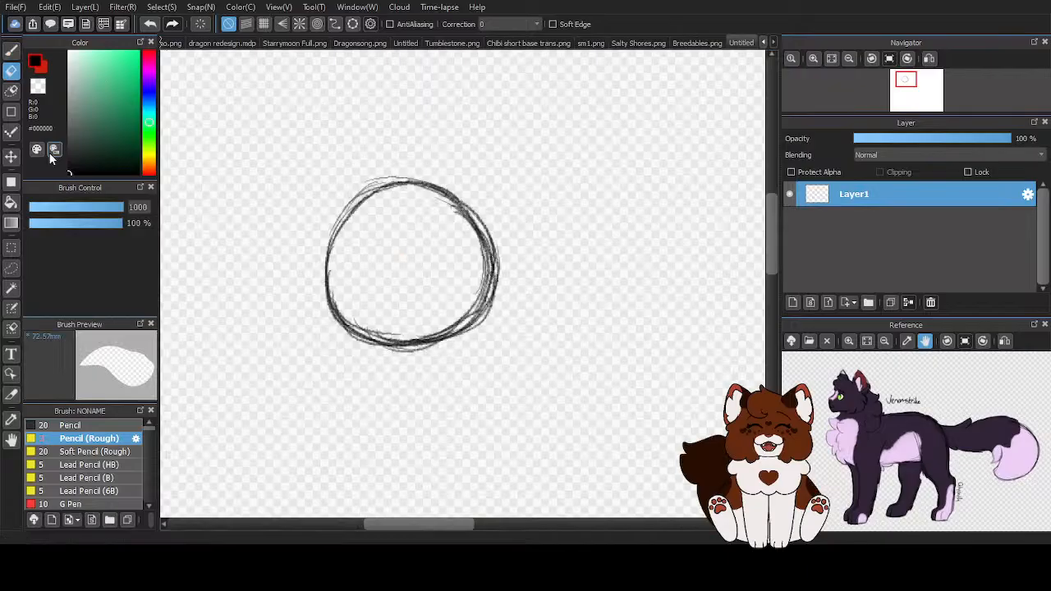
pyautogui.click(70, 207)
pyautogui.scroll(1, 477, 311)
pyautogui.scroll(1, 477, 311)
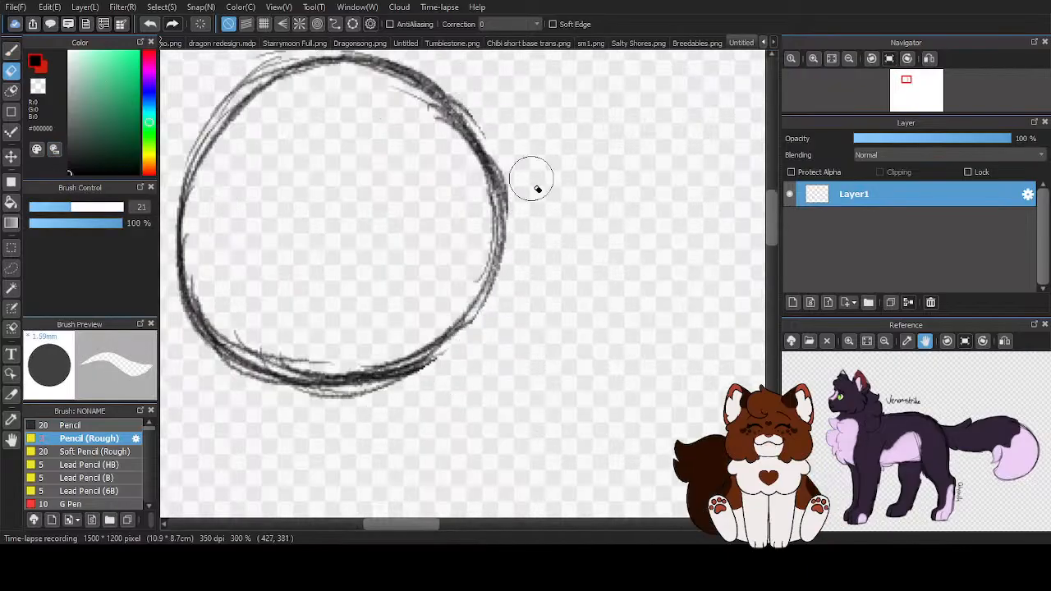
pyautogui.scroll(-1, 537, 320)
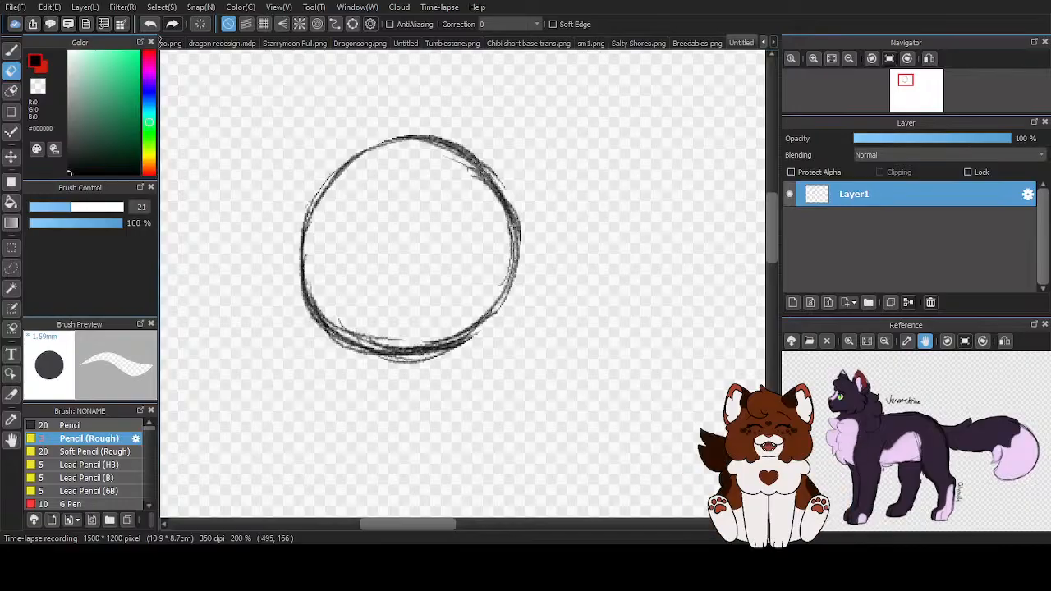
# Sketch a small muzzle circle with the pencil brush, overlapping the head circle's lower-left edge
pyautogui.click(11, 50)
pyautogui.scroll(-2, 450, 148)
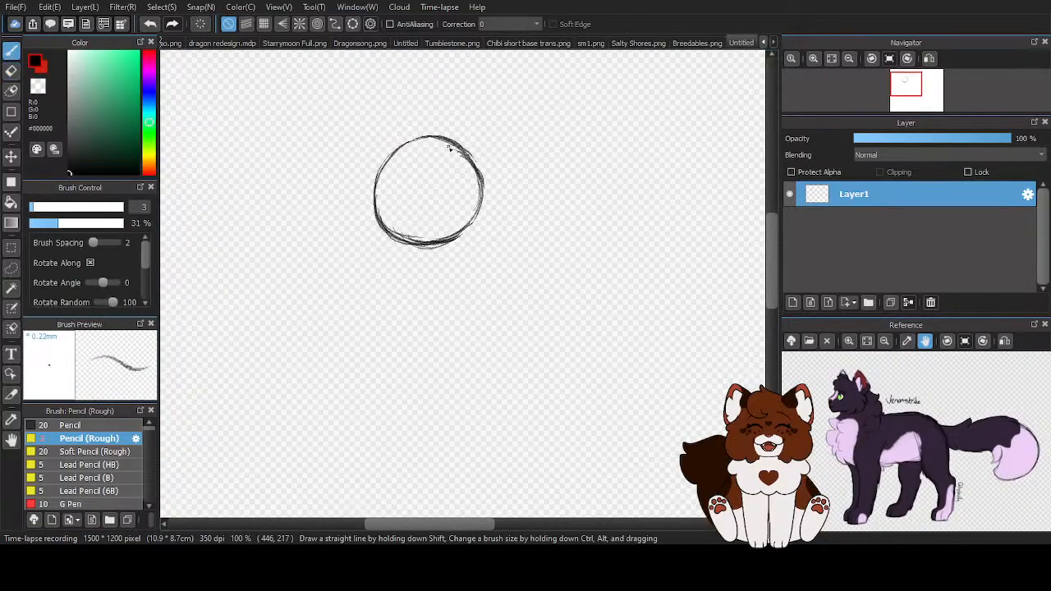
pyautogui.scroll(1, 427, 168)
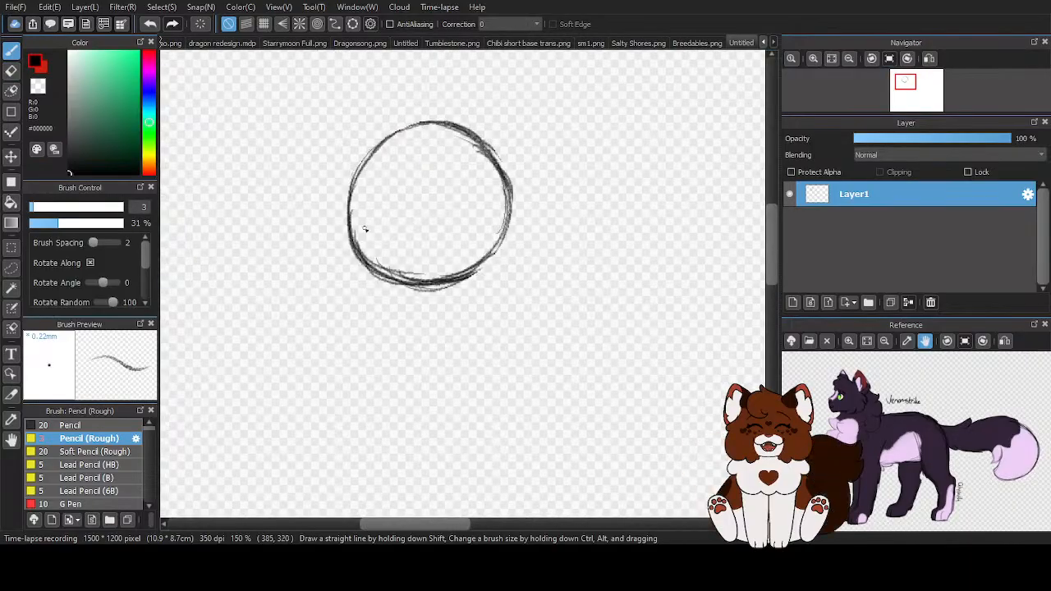
pyautogui.moveTo(402, 271); pyautogui.dragTo(388, 235)
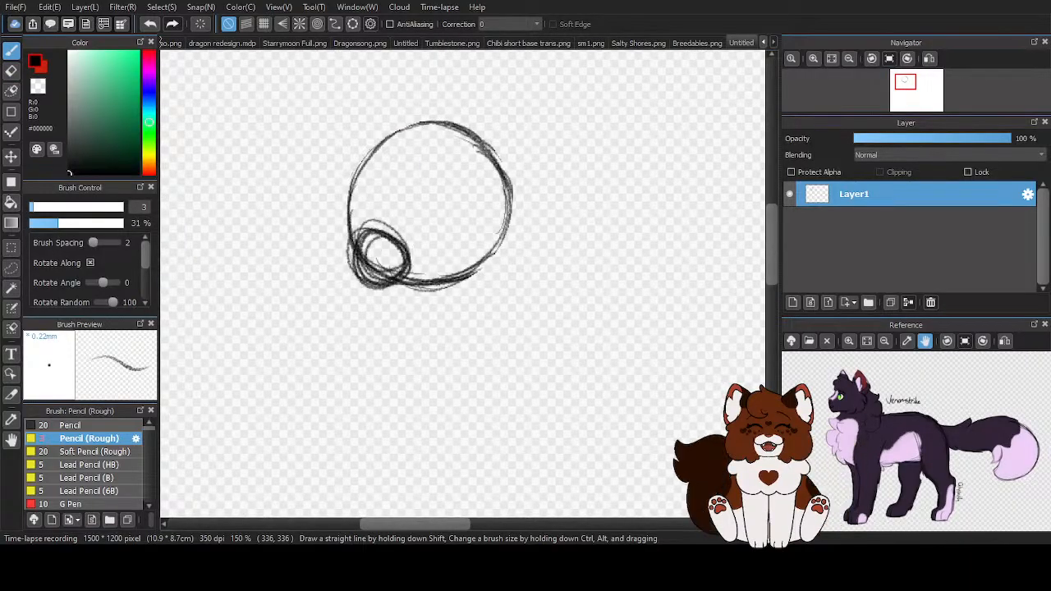
# Draw the muzzle's outer contour around the small circle and extend the chin line along the head circle's lower edge
pyautogui.scroll(2, 418, 254)
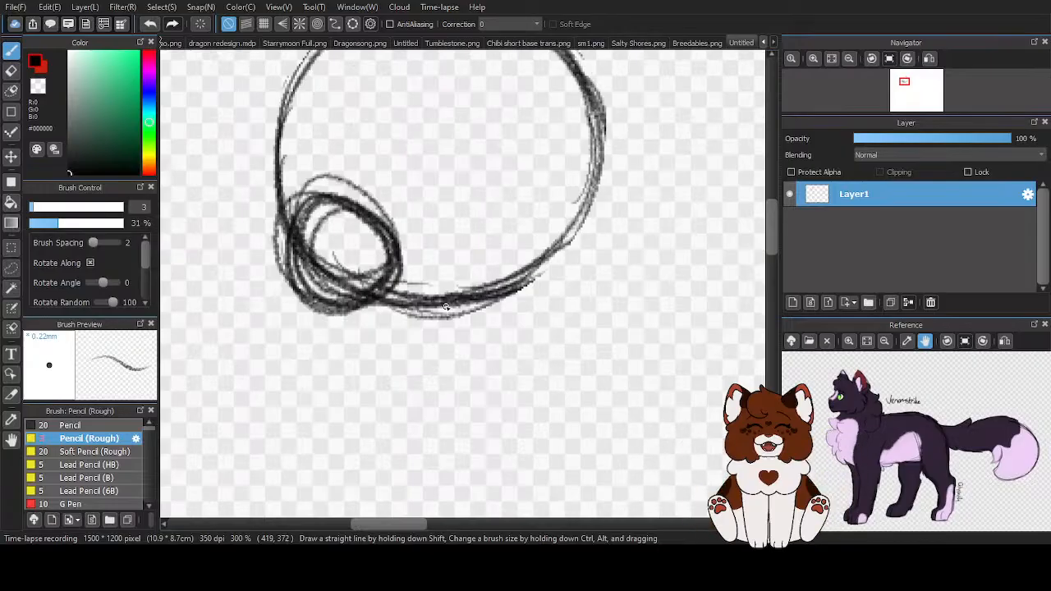
pyautogui.scroll(-2, 446, 307)
pyautogui.scroll(1, 460, 341)
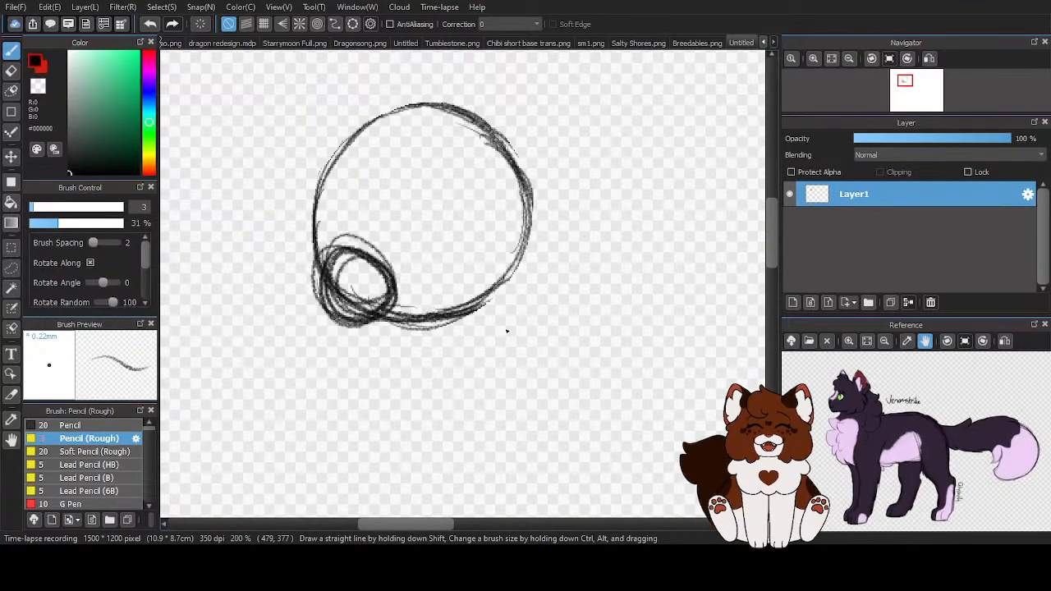
pyautogui.scroll(2, 504, 329)
pyautogui.scroll(-2, 500, 322)
pyautogui.scroll(1, 407, 170)
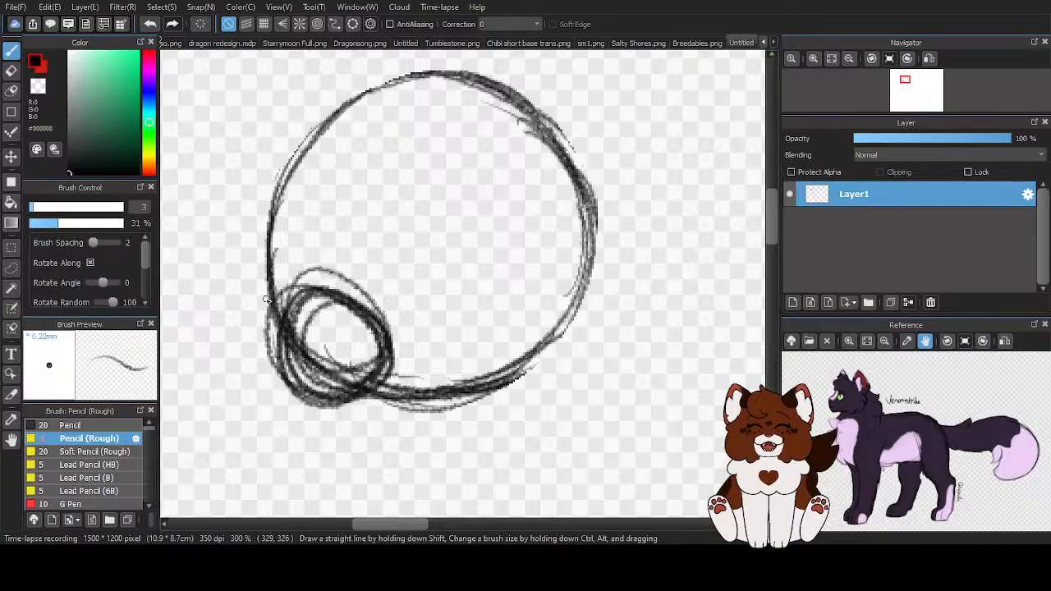
pyautogui.moveTo(295, 258)
pyautogui.mouseDown()
pyautogui.moveTo(253, 323)
pyautogui.moveTo(262, 296)
pyautogui.moveTo(268, 389)
pyautogui.moveTo(279, 314)
pyautogui.moveTo(275, 335)
pyautogui.moveTo(266, 309)
pyautogui.moveTo(304, 390)
pyautogui.moveTo(291, 398)
pyautogui.moveTo(267, 353)
pyautogui.moveTo(331, 417)
pyautogui.mouseUp()
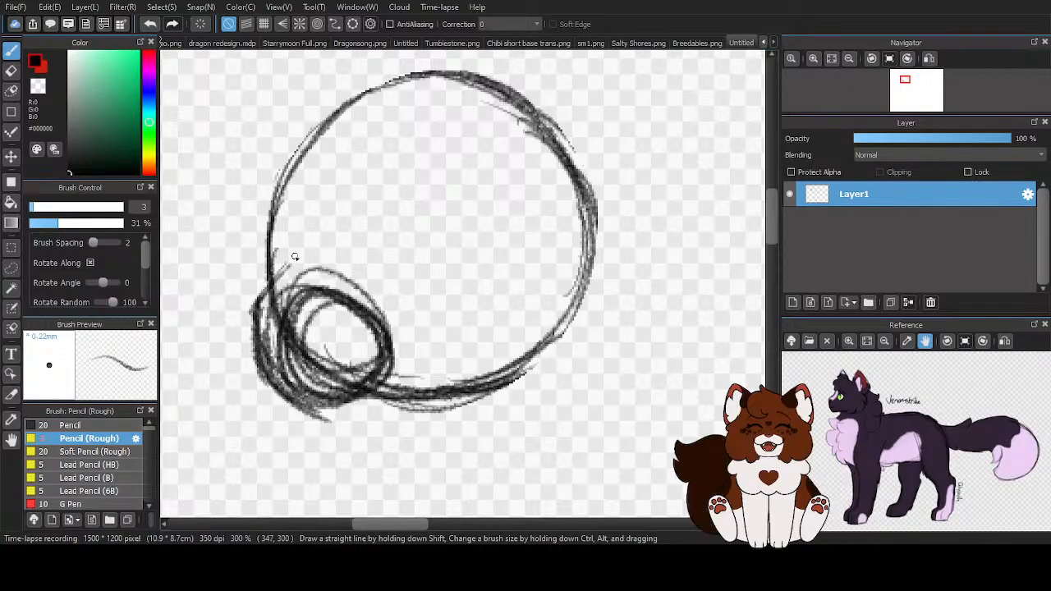
pyautogui.moveTo(295, 257)
pyautogui.mouseDown()
pyautogui.moveTo(258, 319)
pyautogui.moveTo(279, 374)
pyautogui.moveTo(259, 343)
pyautogui.mouseUp()
pyautogui.moveTo(293, 402)
pyautogui.mouseDown()
pyautogui.moveTo(330, 416)
pyautogui.moveTo(453, 402)
pyautogui.moveTo(350, 413)
pyautogui.mouseUp()
pyautogui.moveTo(448, 405)
pyautogui.mouseDown()
pyautogui.moveTo(565, 332)
pyautogui.moveTo(588, 191)
pyautogui.moveTo(580, 310)
pyautogui.moveTo(513, 378)
pyautogui.mouseUp()
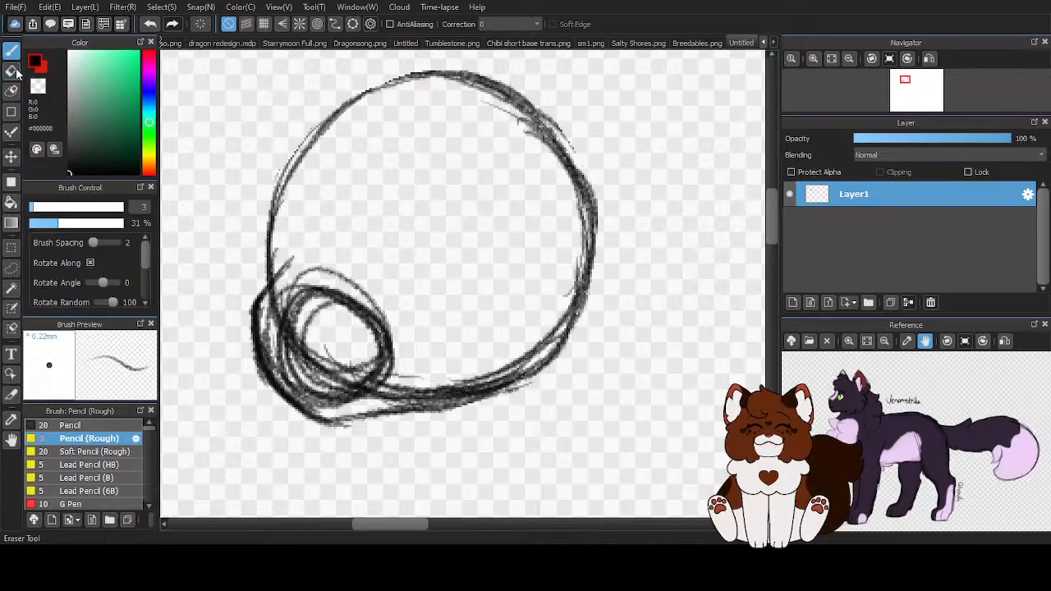
# Erase the small muzzle circle and the extra construction lines inside the head outline with the eraser at size 17
pyautogui.press('e')
pyautogui.click(64, 208)
pyautogui.scroll(1, 309, 329)
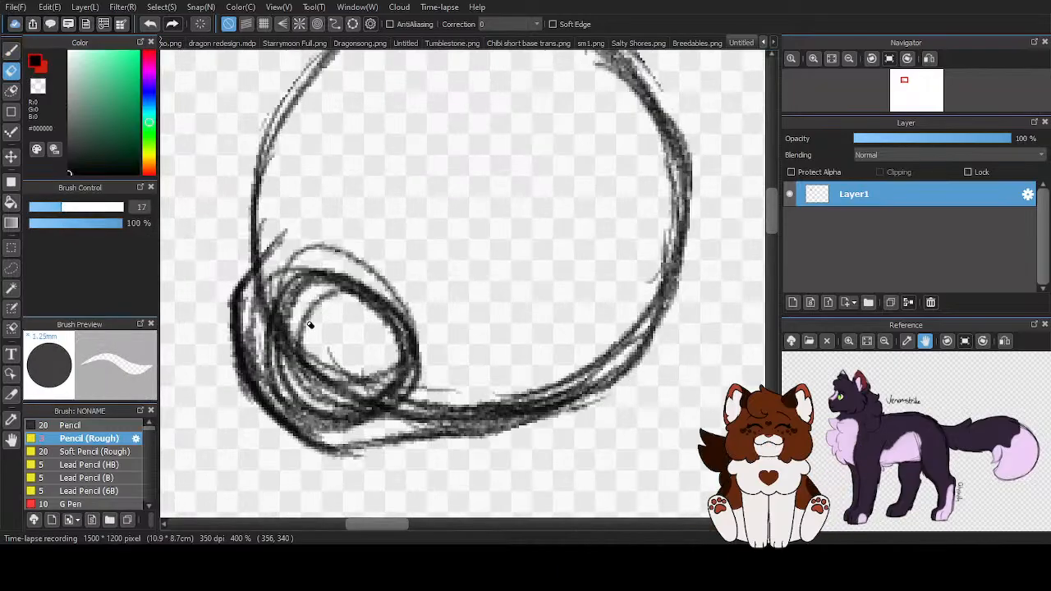
pyautogui.moveTo(369, 233)
pyautogui.mouseDown()
pyautogui.moveTo(328, 242)
pyautogui.moveTo(271, 298)
pyautogui.moveTo(284, 377)
pyautogui.moveTo(356, 427)
pyautogui.moveTo(516, 388)
pyautogui.moveTo(491, 387)
pyautogui.moveTo(501, 400)
pyautogui.moveTo(545, 377)
pyautogui.moveTo(464, 411)
pyautogui.moveTo(586, 345)
pyautogui.moveTo(563, 361)
pyautogui.moveTo(625, 248)
pyautogui.moveTo(603, 337)
pyautogui.moveTo(589, 352)
pyautogui.moveTo(619, 291)
pyautogui.moveTo(575, 363)
pyautogui.moveTo(629, 282)
pyautogui.mouseUp()
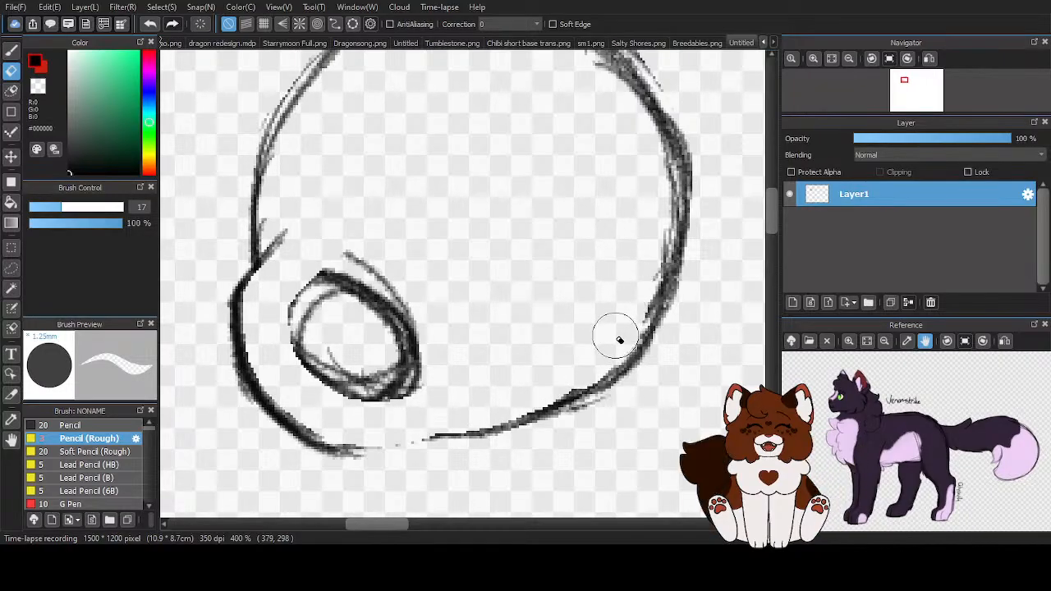
pyautogui.moveTo(415, 322)
pyautogui.mouseDown()
pyautogui.moveTo(334, 379)
pyautogui.moveTo(413, 400)
pyautogui.mouseUp()
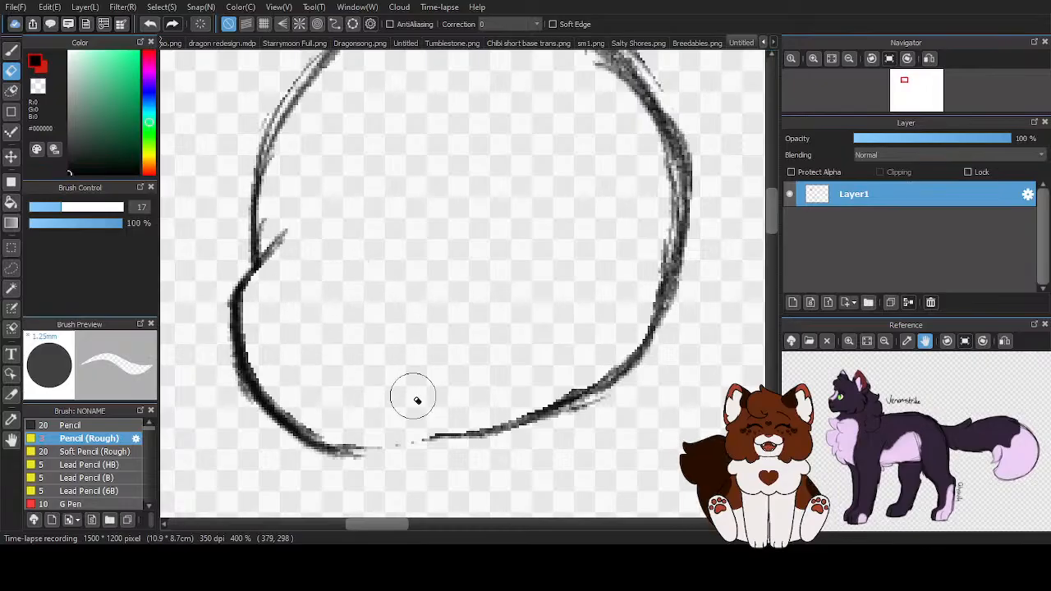
# Try to darken the muzzle outline and close the gap in the chin line with the rough pencil
pyautogui.click(10, 51)
pyautogui.moveTo(279, 224)
pyautogui.mouseDown()
pyautogui.moveTo(251, 291)
pyautogui.moveTo(254, 368)
pyautogui.moveTo(272, 403)
pyautogui.moveTo(243, 352)
pyautogui.moveTo(365, 420)
pyautogui.mouseUp()
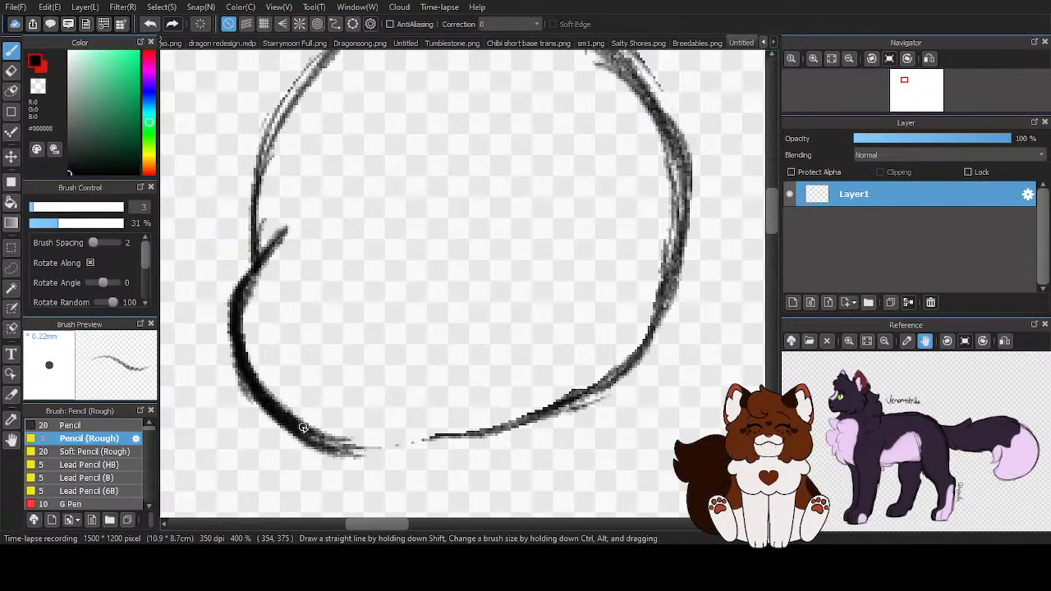
pyautogui.moveTo(300, 428)
pyautogui.mouseDown()
pyautogui.moveTo(397, 445)
pyautogui.moveTo(367, 450)
pyautogui.moveTo(516, 421)
pyautogui.moveTo(563, 404)
pyautogui.moveTo(491, 429)
pyautogui.moveTo(610, 385)
pyautogui.moveTo(659, 320)
pyautogui.mouseUp()
pyautogui.moveTo(678, 267)
pyautogui.mouseDown()
pyautogui.moveTo(645, 105)
pyautogui.moveTo(606, 374)
pyautogui.mouseUp()
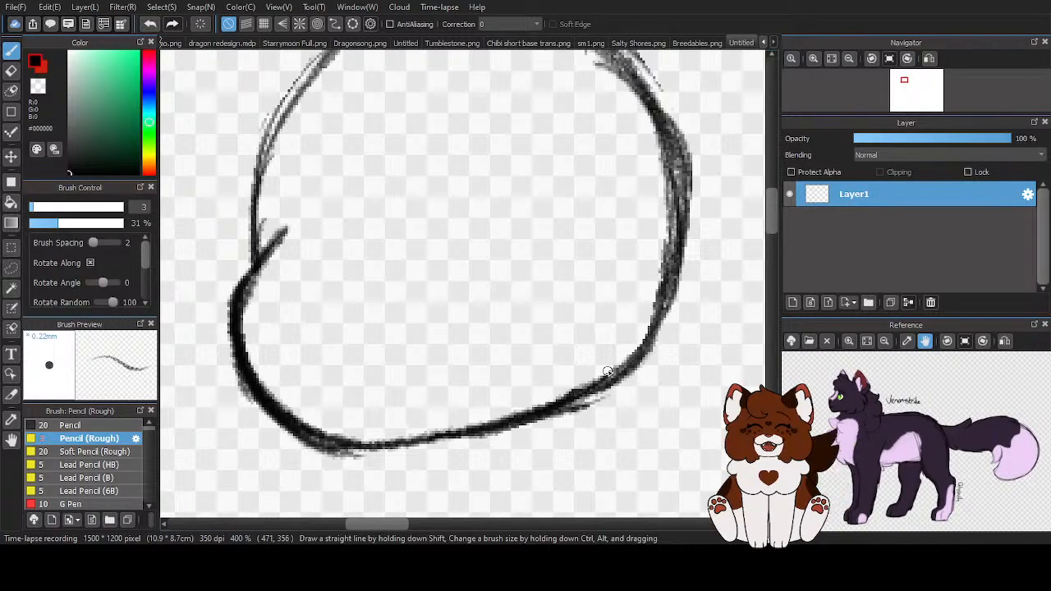
pyautogui.scroll(-1, 596, 370)
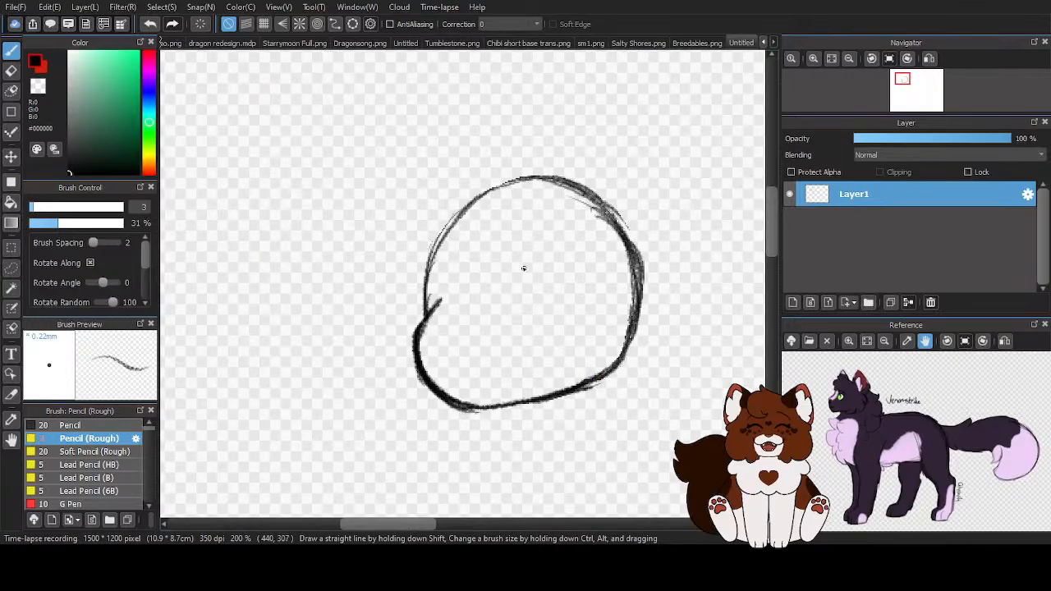
pyautogui.scroll(1, 566, 284)
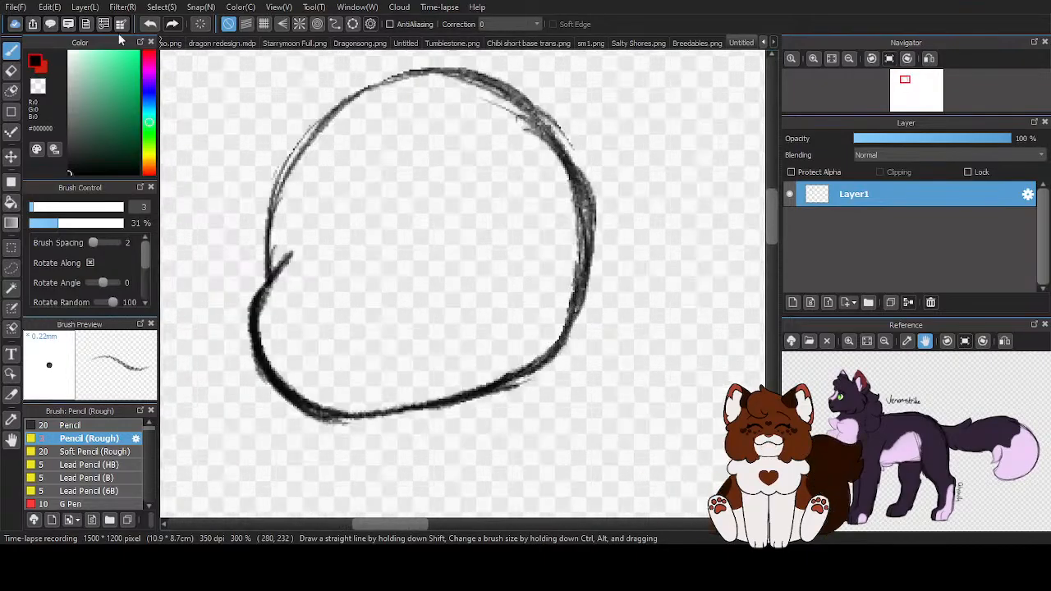
# Undo the latest strokes and erasures back to the plain head circle with the small muzzle circle overlapping it
pyautogui.click(146, 25)
pyautogui.click(145, 24)
pyautogui.click(144, 24)
pyautogui.click(144, 24)
pyautogui.click(145, 24)
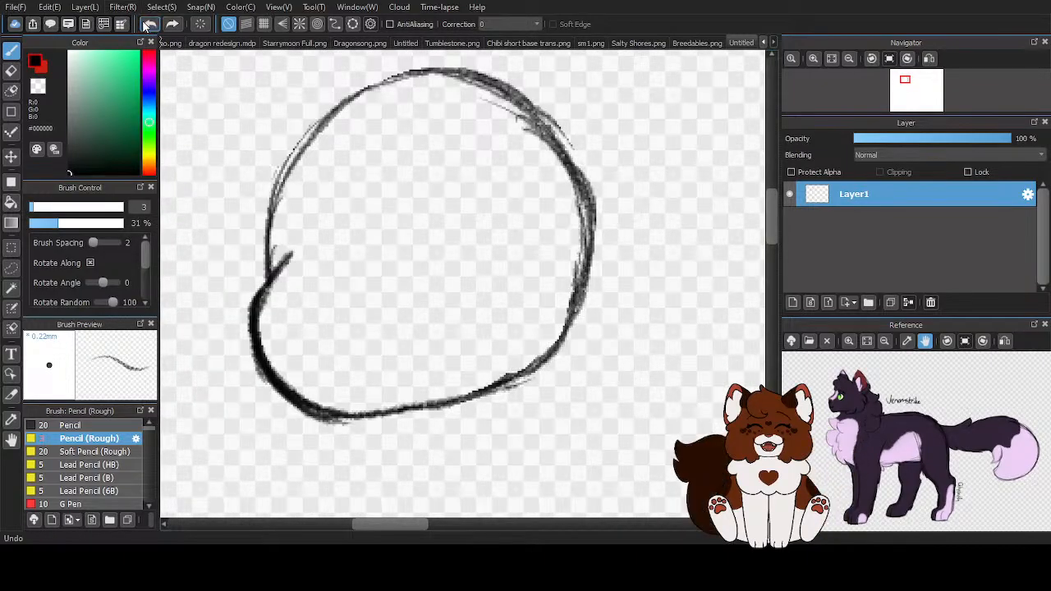
pyautogui.click(145, 25)
pyautogui.click(144, 25)
pyautogui.click(144, 25)
pyautogui.click(144, 25)
pyautogui.click(145, 24)
pyautogui.click(145, 24)
pyautogui.click(145, 25)
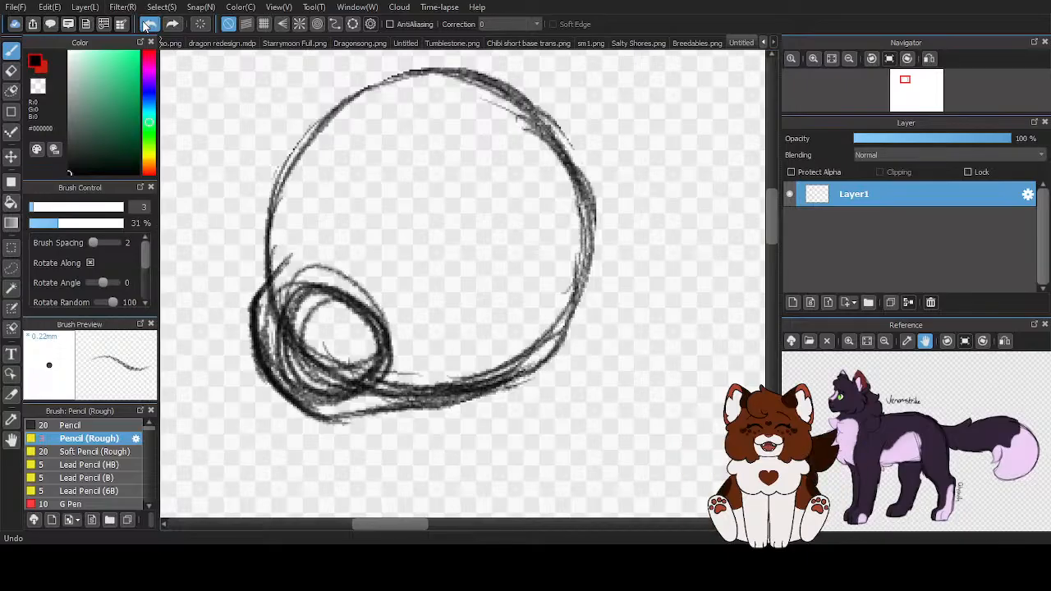
pyautogui.click(145, 25)
pyautogui.click(144, 24)
pyautogui.click(144, 24)
pyautogui.click(144, 25)
pyautogui.click(145, 24)
pyautogui.click(145, 25)
pyautogui.click(144, 24)
pyautogui.click(145, 25)
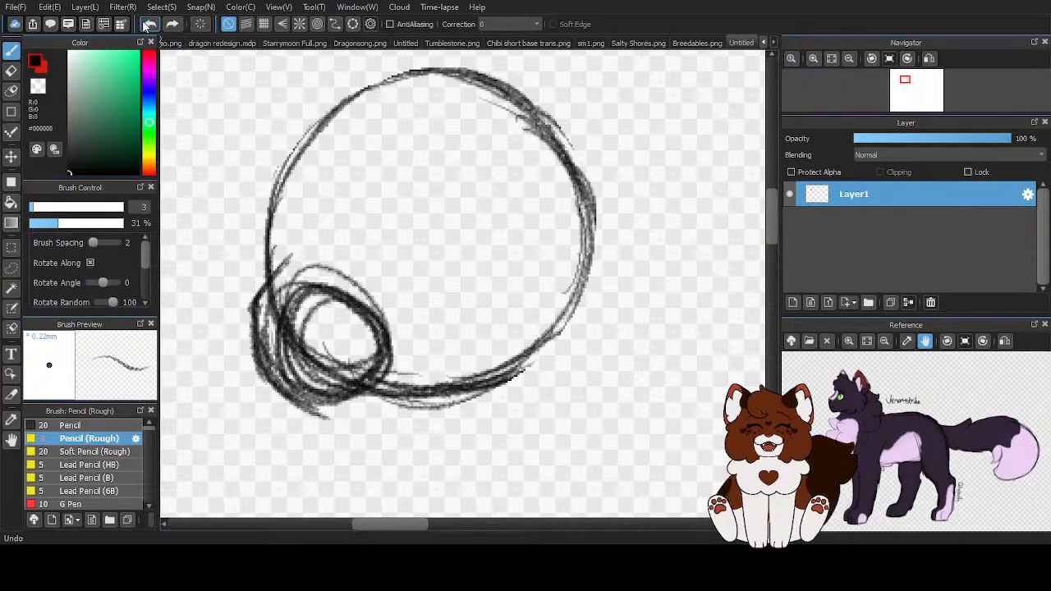
pyautogui.click(145, 25)
pyautogui.click(145, 25)
pyautogui.click(145, 25)
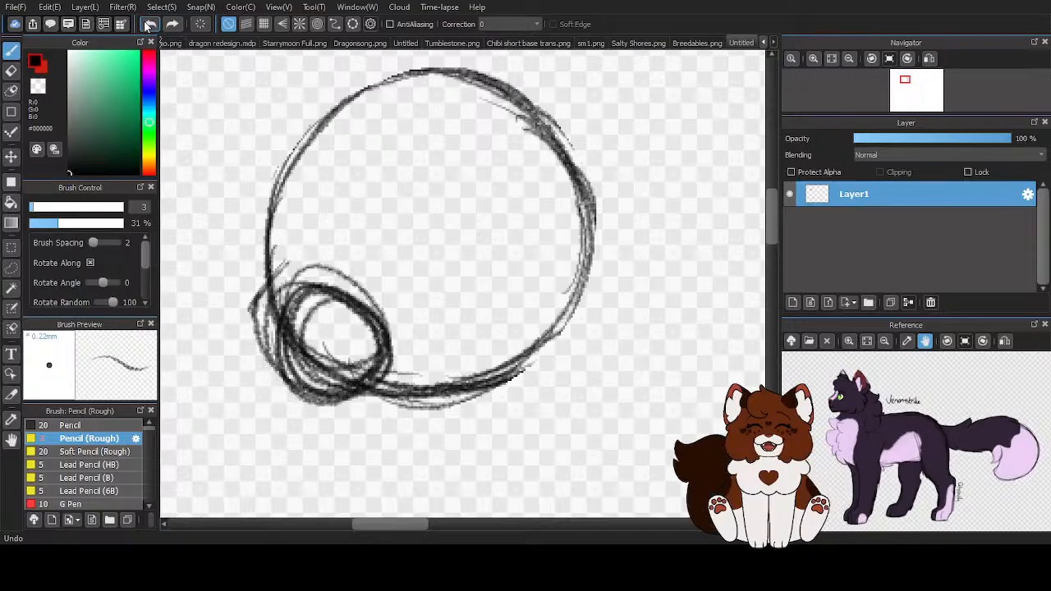
pyautogui.click(144, 25)
pyautogui.click(145, 25)
pyautogui.click(145, 24)
pyautogui.click(145, 25)
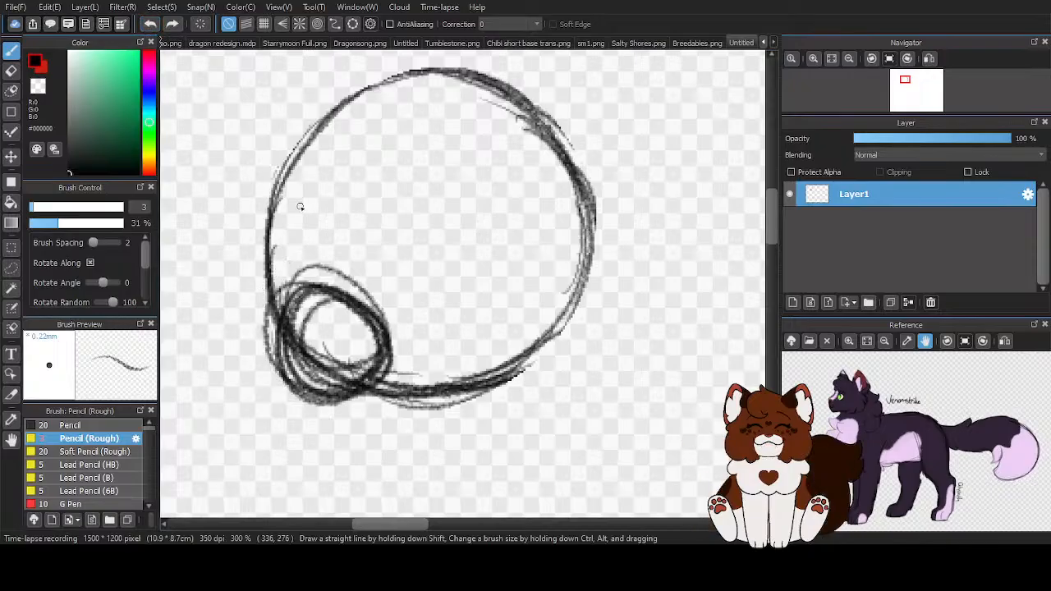
# Draw a new outer muzzle contour around the small circle, continuing it along the chin and up the back of the head circle
pyautogui.scroll(-1, 378, 247)
pyautogui.scroll(1, 398, 324)
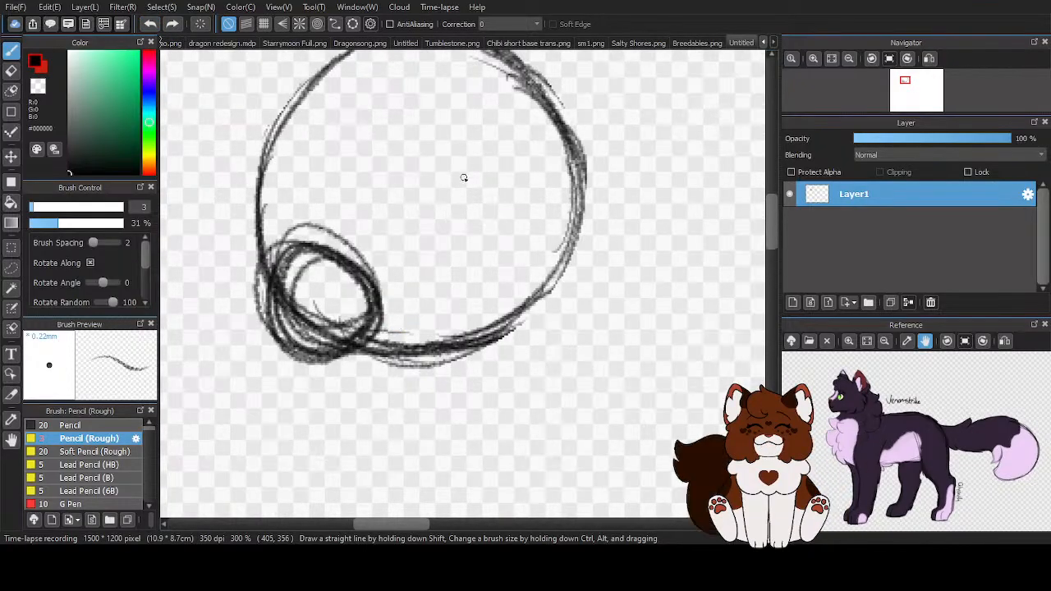
pyautogui.moveTo(277, 224)
pyautogui.mouseDown()
pyautogui.moveTo(248, 258)
pyautogui.moveTo(270, 349)
pyautogui.moveTo(249, 292)
pyautogui.moveTo(303, 373)
pyautogui.mouseUp()
pyautogui.moveTo(259, 302)
pyautogui.mouseDown()
pyautogui.moveTo(340, 377)
pyautogui.moveTo(409, 352)
pyautogui.moveTo(323, 372)
pyautogui.moveTo(482, 350)
pyautogui.mouseUp()
pyautogui.moveTo(403, 361)
pyautogui.mouseDown()
pyautogui.moveTo(533, 333)
pyautogui.moveTo(585, 267)
pyautogui.mouseUp()
pyautogui.moveTo(542, 304); pyautogui.dragTo(597, 187)
pyautogui.moveTo(561, 115)
pyautogui.mouseDown()
pyautogui.moveTo(547, 285)
pyautogui.moveTo(512, 329)
pyautogui.moveTo(540, 307)
pyautogui.moveTo(394, 363)
pyautogui.mouseUp()
pyautogui.moveTo(334, 382); pyautogui.dragTo(370, 368)
pyautogui.moveTo(280, 337)
pyautogui.mouseDown()
pyautogui.moveTo(366, 370)
pyautogui.moveTo(341, 374)
pyautogui.moveTo(443, 345)
pyautogui.mouseUp()
pyautogui.moveTo(381, 367); pyautogui.dragTo(529, 319)
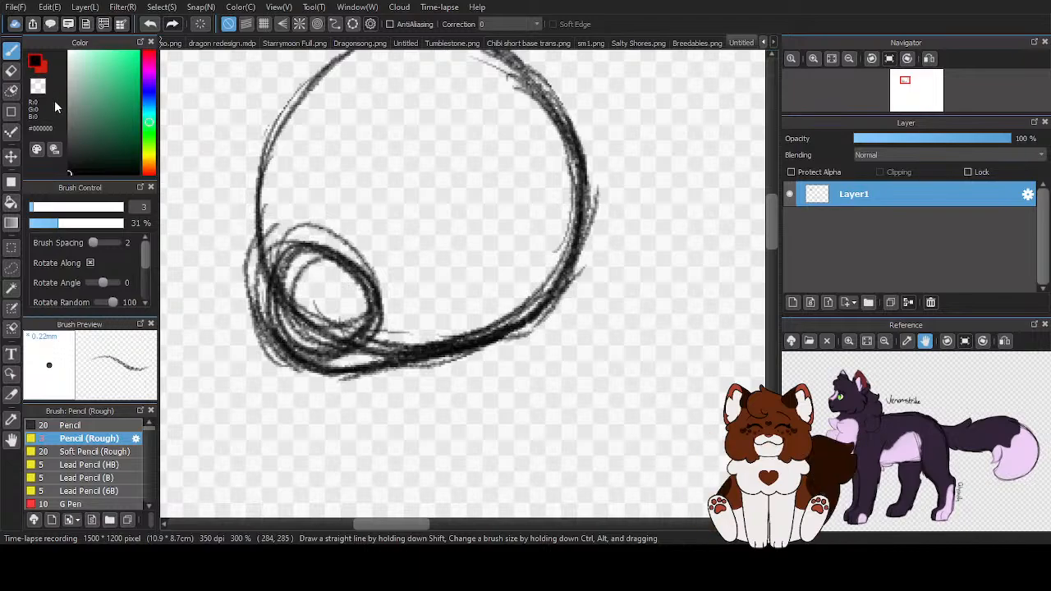
pyautogui.moveTo(276, 242)
pyautogui.mouseDown()
pyautogui.moveTo(242, 272)
pyautogui.moveTo(257, 248)
pyautogui.moveTo(241, 268)
pyautogui.moveTo(293, 340)
pyautogui.moveTo(282, 348)
pyautogui.moveTo(265, 324)
pyautogui.moveTo(340, 370)
pyautogui.moveTo(413, 350)
pyautogui.mouseUp()
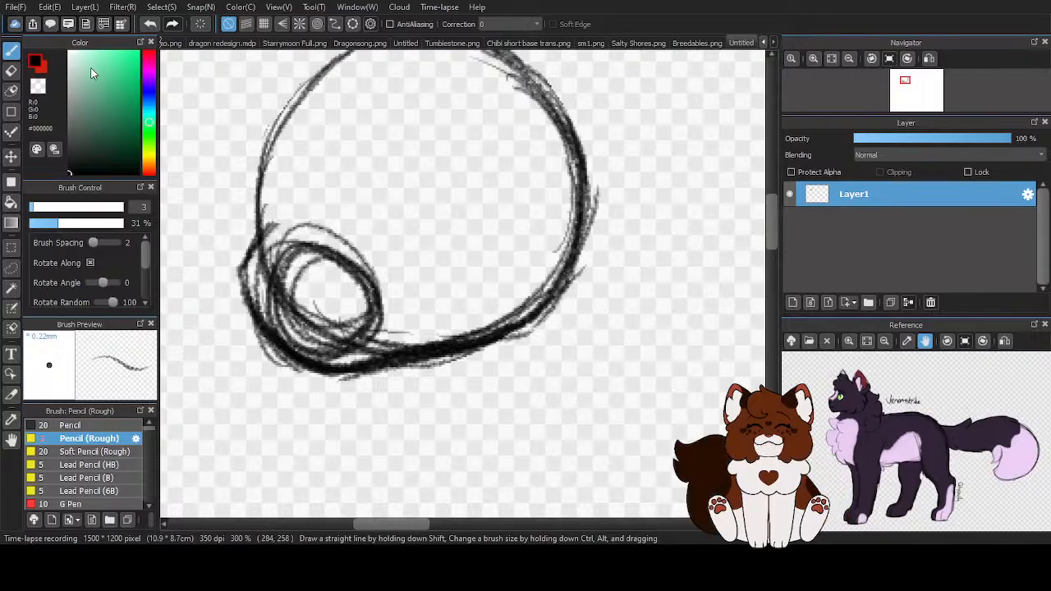
# Erase the small muzzle circle and the construction lines inside and around the muzzle with the eraser at size 17
pyautogui.press('e')
pyautogui.scroll(1, 313, 274)
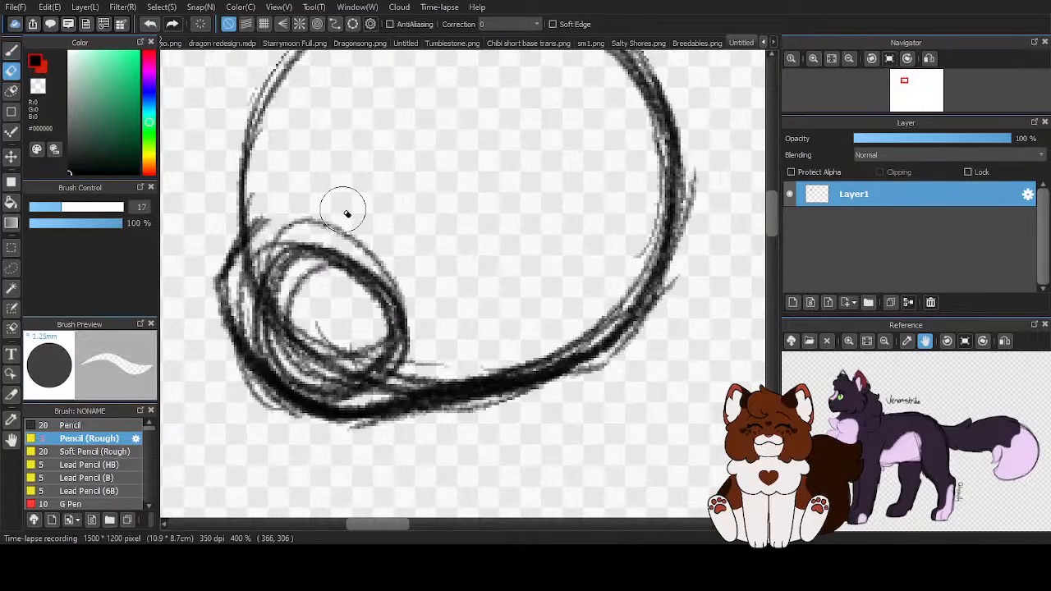
pyautogui.moveTo(347, 211)
pyautogui.mouseDown()
pyautogui.moveTo(258, 273)
pyautogui.moveTo(261, 315)
pyautogui.moveTo(313, 376)
pyautogui.moveTo(347, 387)
pyautogui.moveTo(430, 372)
pyautogui.moveTo(420, 341)
pyautogui.moveTo(313, 347)
pyautogui.moveTo(360, 301)
pyautogui.moveTo(382, 237)
pyautogui.moveTo(309, 245)
pyautogui.moveTo(284, 293)
pyautogui.moveTo(220, 260)
pyautogui.mouseUp()
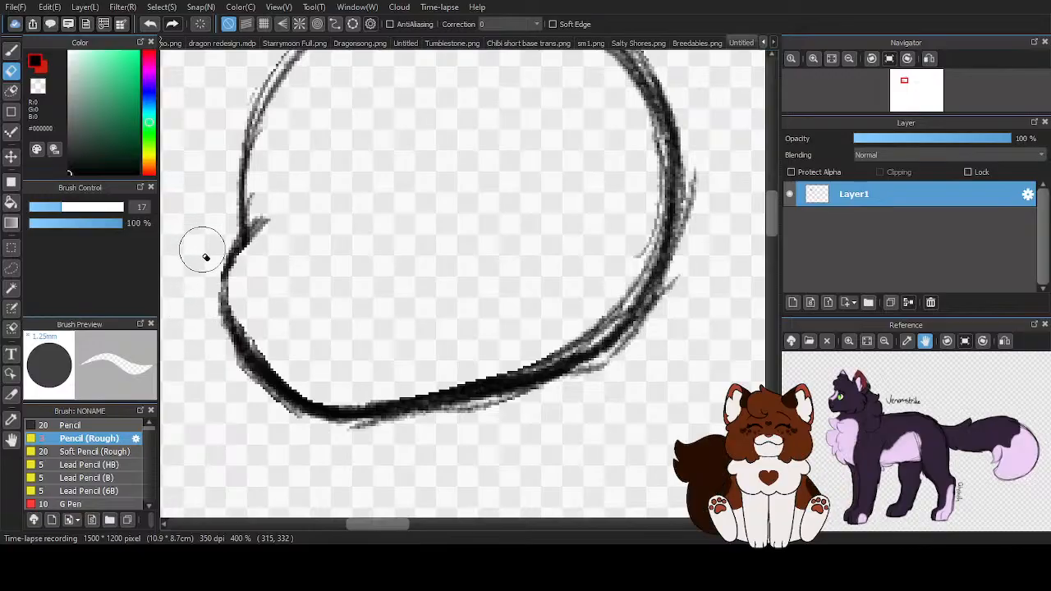
pyautogui.scroll(-1, 360, 297)
pyautogui.scroll(-2, 360, 297)
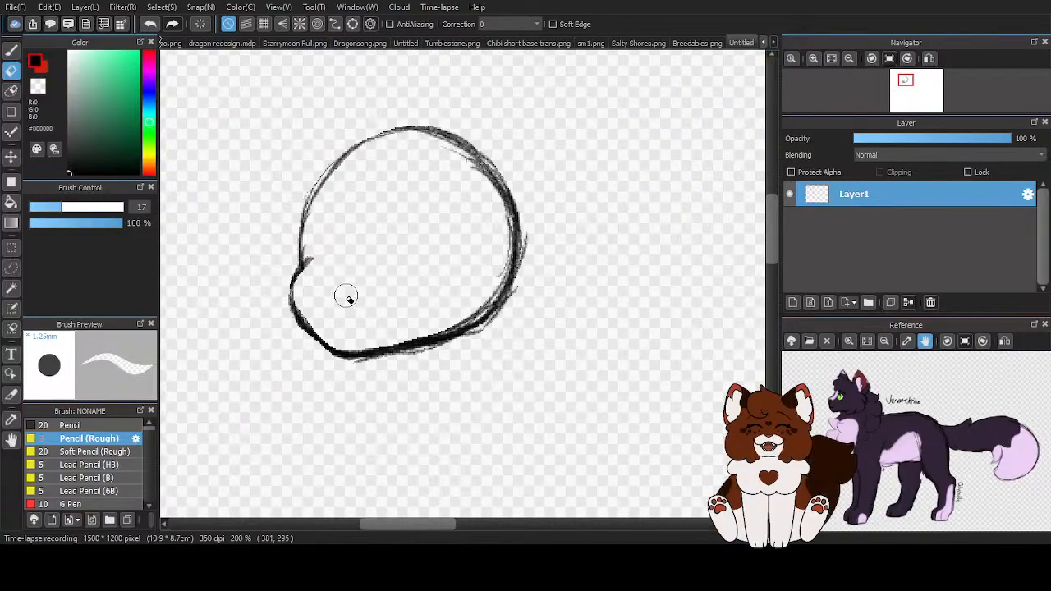
# Redraw the muzzle outline from the bridge of the nose to the chin with the rough pencil at size 3
pyautogui.press('b')
pyautogui.scroll(1, 283, 283)
pyautogui.moveTo(252, 271)
pyautogui.mouseDown()
pyautogui.moveTo(215, 328)
pyautogui.moveTo(217, 395)
pyautogui.moveTo(304, 431)
pyautogui.mouseUp()
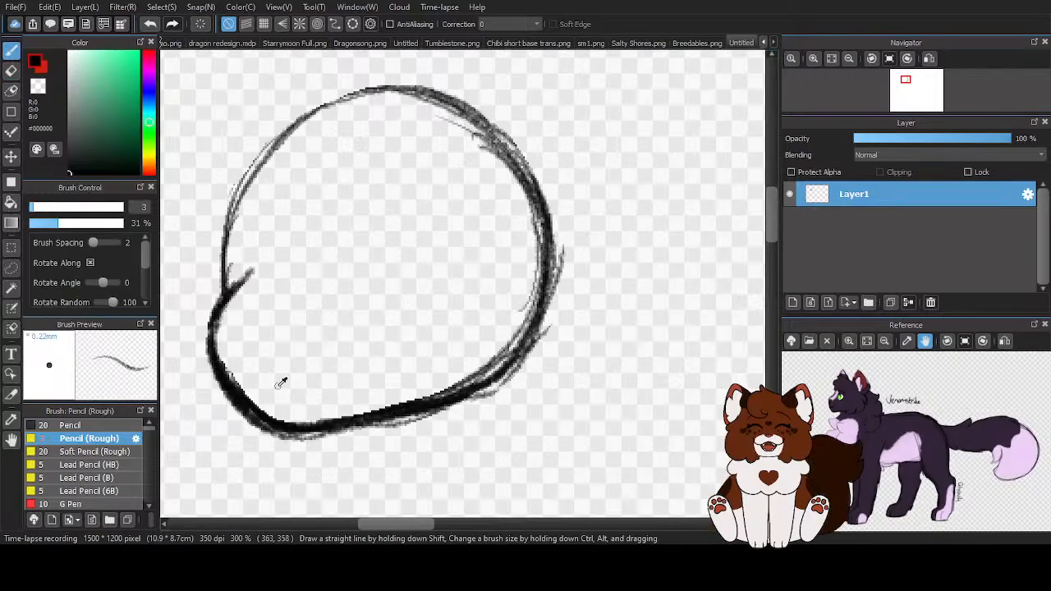
# Trim the stray edges beneath the chin with the transparent colour and retouch the jaw line in black
pyautogui.keyDown('alt'); pyautogui.click(280, 383); pyautogui.keyUp('alt')
pyautogui.scroll(1, 308, 438)
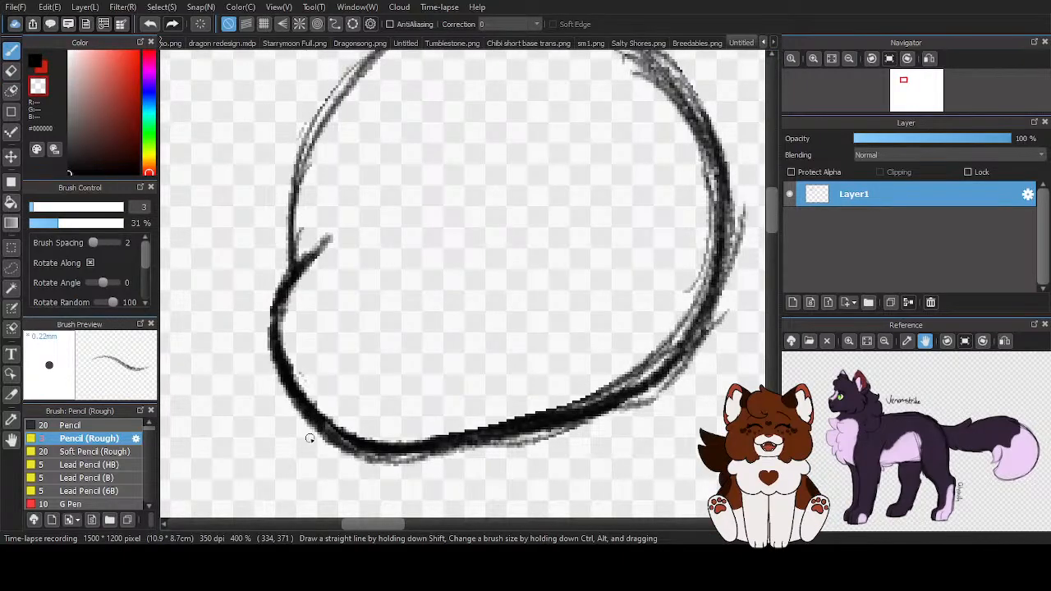
pyautogui.moveTo(310, 438); pyautogui.dragTo(440, 467)
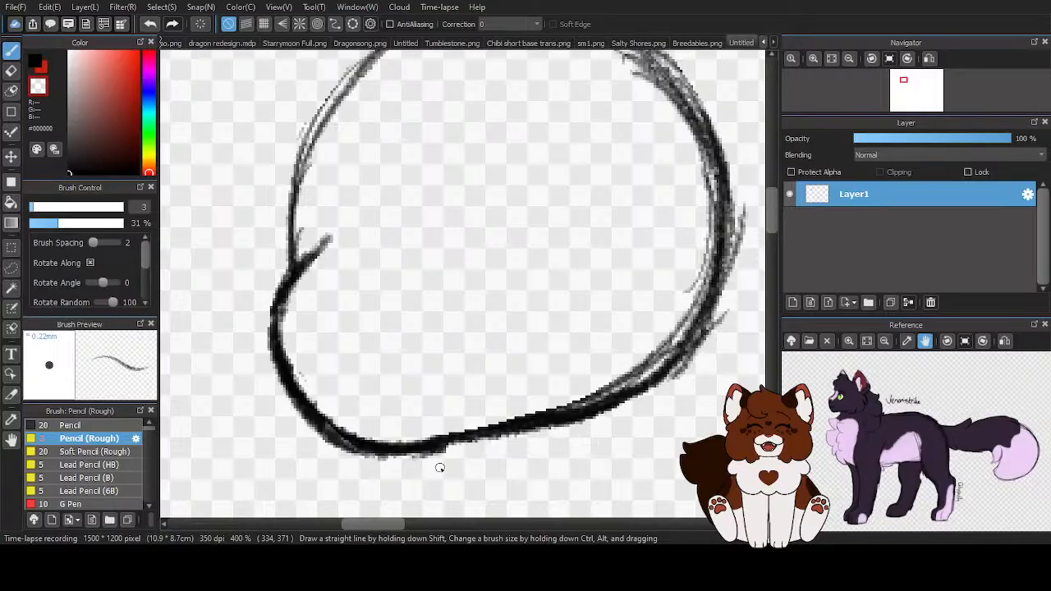
pyautogui.click(36, 61)
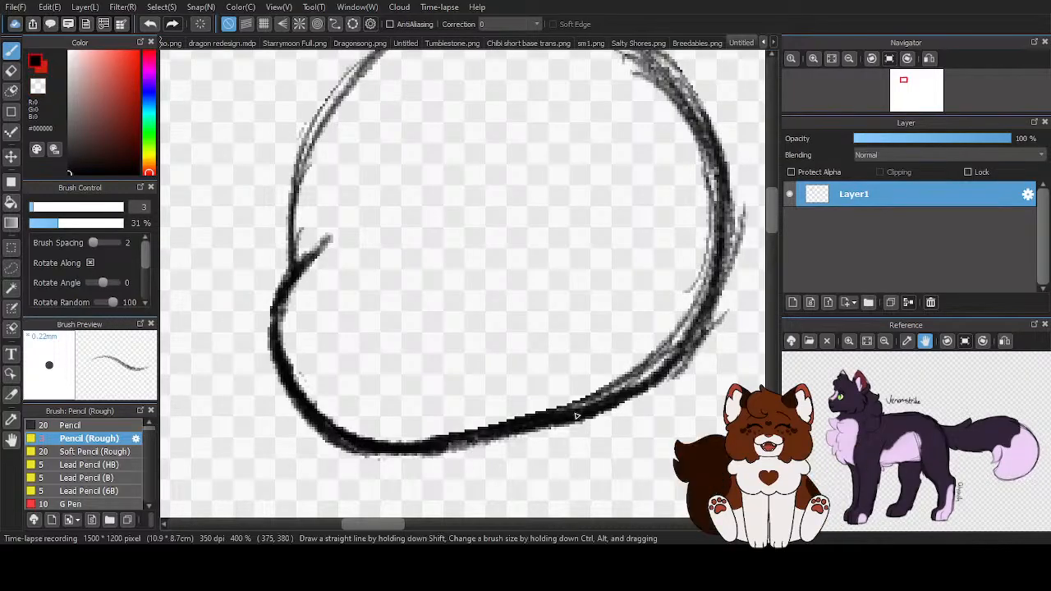
pyautogui.moveTo(577, 417); pyautogui.dragTo(713, 123)
pyautogui.scroll(-2, 404, 353)
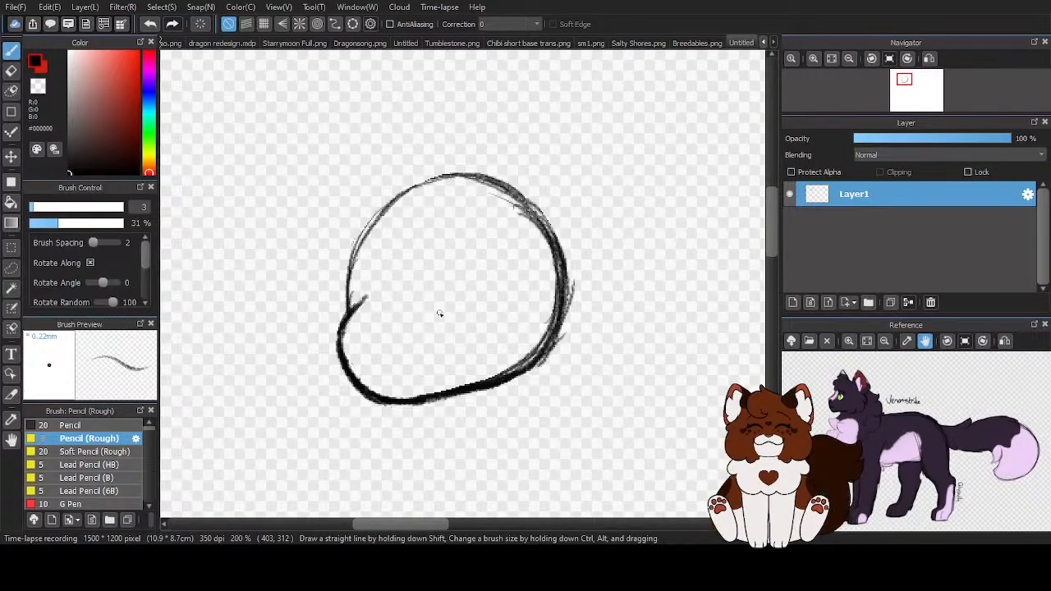
# Draw a small triangular nose and a curved mouth line with an upturned corner inside the muzzle
pyautogui.scroll(3, 390, 408)
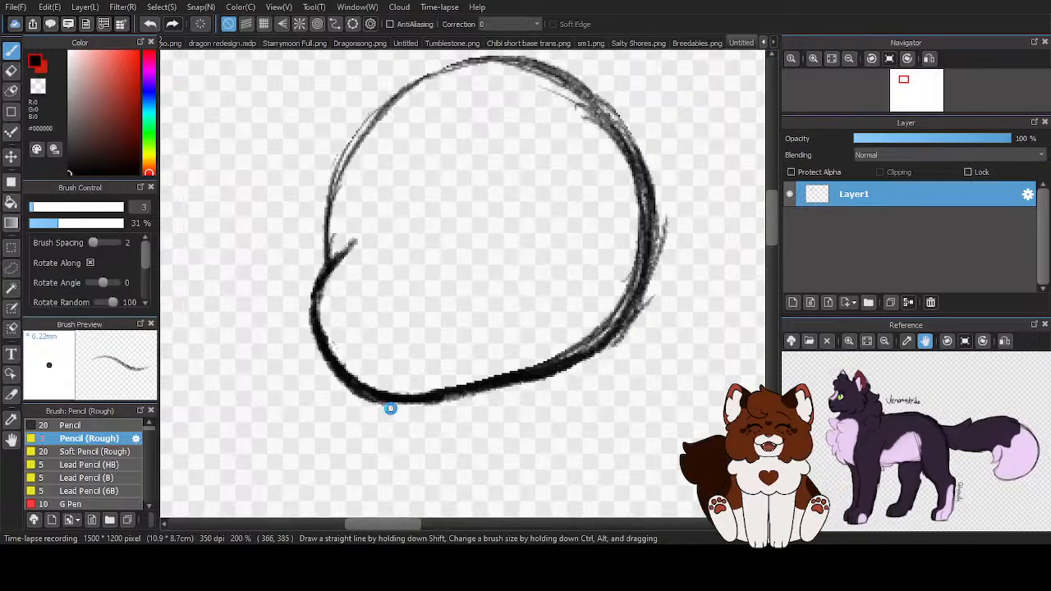
pyautogui.moveTo(314, 257)
pyautogui.mouseDown()
pyautogui.moveTo(392, 268)
pyautogui.moveTo(317, 260)
pyautogui.moveTo(327, 261)
pyautogui.mouseUp()
pyautogui.moveTo(364, 324)
pyautogui.mouseDown()
pyautogui.moveTo(485, 308)
pyautogui.moveTo(459, 285)
pyautogui.mouseUp()
pyautogui.moveTo(312, 332)
pyautogui.mouseDown()
pyautogui.moveTo(365, 331)
pyautogui.moveTo(440, 296)
pyautogui.mouseUp()
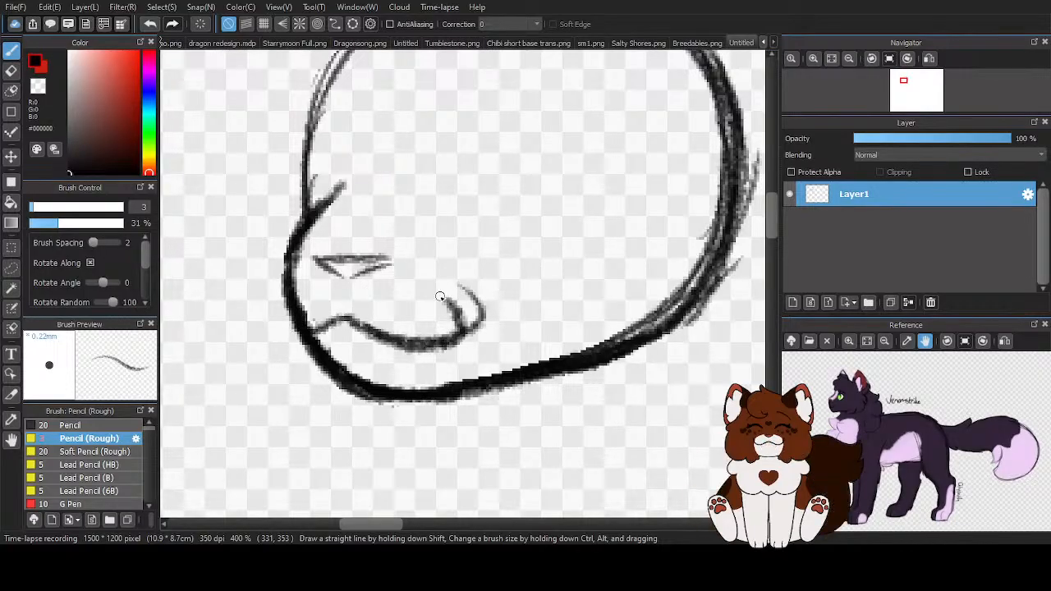
pyautogui.moveTo(427, 345)
pyautogui.mouseDown()
pyautogui.moveTo(313, 340)
pyautogui.moveTo(402, 345)
pyautogui.moveTo(445, 289)
pyautogui.moveTo(470, 345)
pyautogui.mouseUp()
# Clean up the mouth line's edges with the transparent colour and darken the line in black
pyautogui.scroll(2, 354, 338)
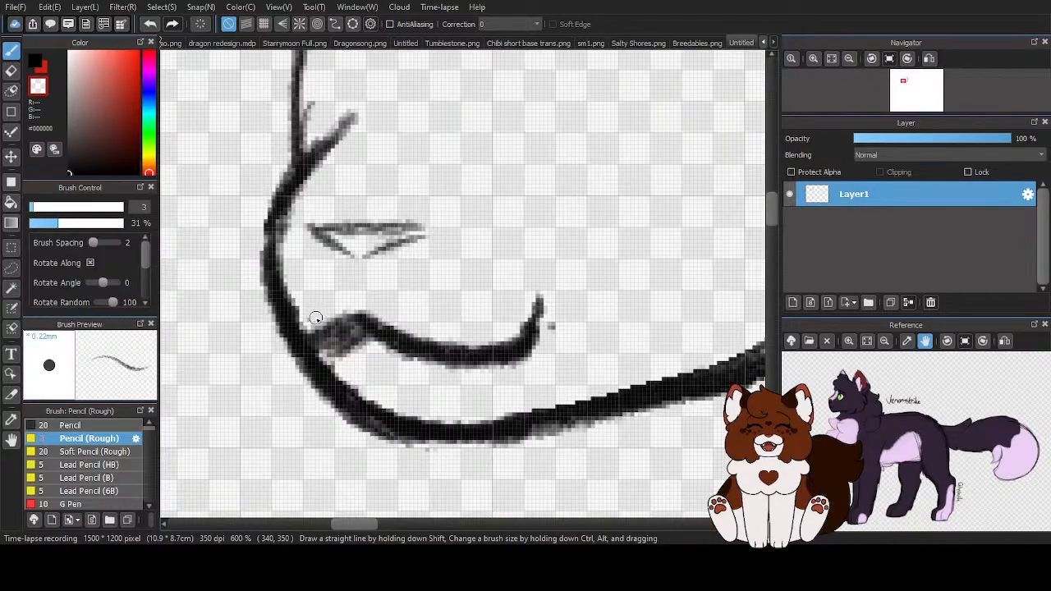
pyautogui.moveTo(329, 355)
pyautogui.mouseDown()
pyautogui.moveTo(355, 345)
pyautogui.moveTo(458, 373)
pyautogui.moveTo(549, 330)
pyautogui.moveTo(542, 291)
pyautogui.mouseUp()
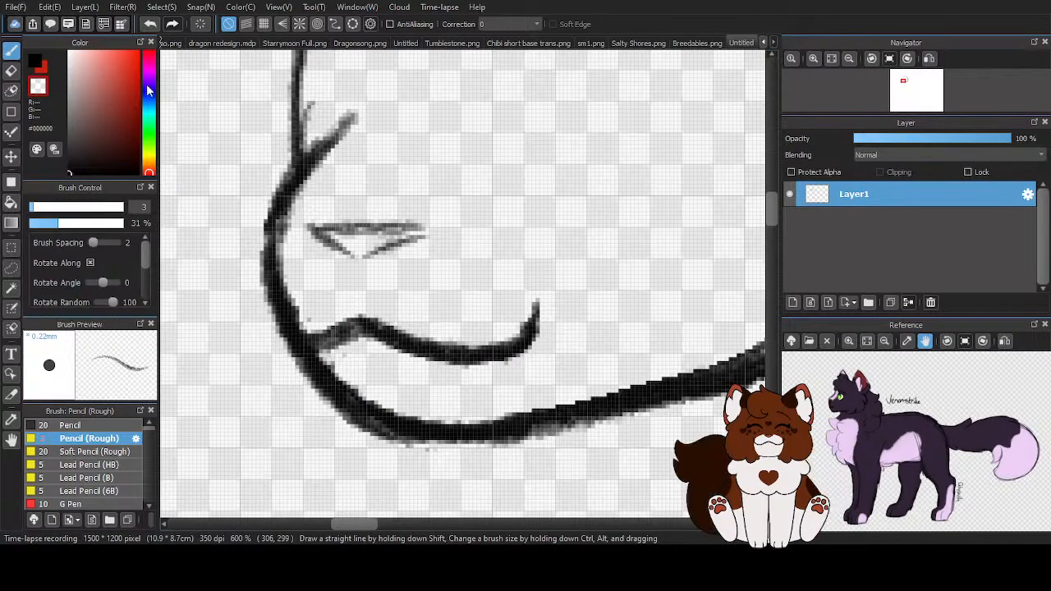
pyautogui.click(33, 69)
pyautogui.moveTo(325, 343)
pyautogui.mouseDown()
pyautogui.moveTo(358, 324)
pyautogui.moveTo(492, 357)
pyautogui.moveTo(516, 293)
pyautogui.mouseUp()
# Sketch a new head circle over the existing one, bringing the forehead line forward to meet the muzzle
pyautogui.scroll(-3, 466, 323)
pyautogui.scroll(-2, 467, 323)
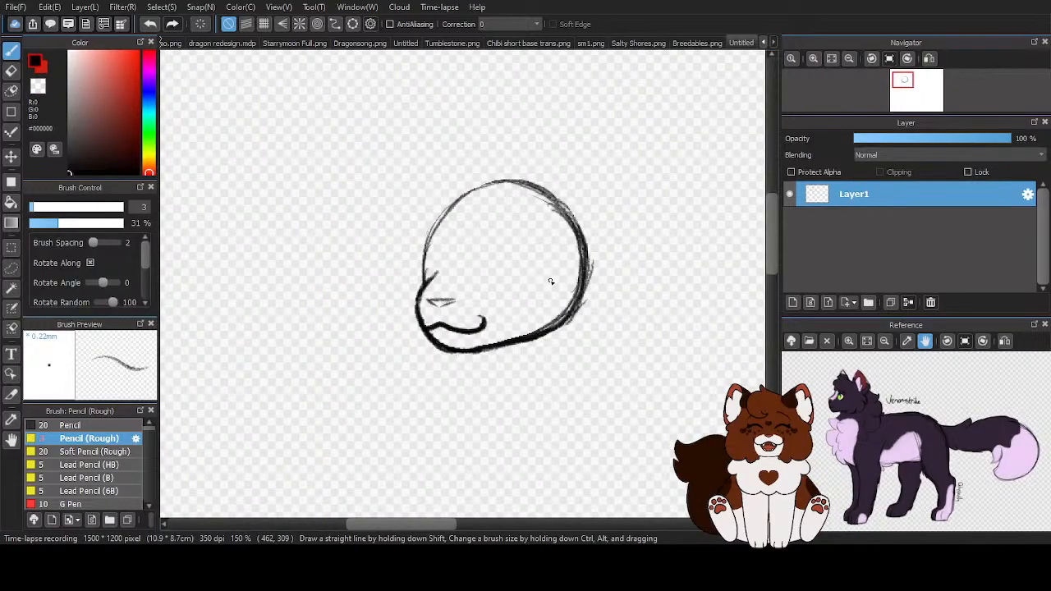
pyautogui.scroll(1, 550, 282)
pyautogui.moveTo(495, 362)
pyautogui.mouseDown()
pyautogui.moveTo(546, 330)
pyautogui.moveTo(545, 181)
pyautogui.moveTo(543, 190)
pyautogui.moveTo(440, 173)
pyautogui.moveTo(529, 174)
pyautogui.moveTo(423, 193)
pyautogui.moveTo(515, 163)
pyautogui.moveTo(374, 243)
pyautogui.moveTo(371, 283)
pyautogui.mouseUp()
pyautogui.moveTo(385, 223); pyautogui.dragTo(376, 301)
pyautogui.moveTo(407, 192); pyautogui.dragTo(372, 284)
pyautogui.moveTo(380, 230); pyautogui.dragTo(378, 290)
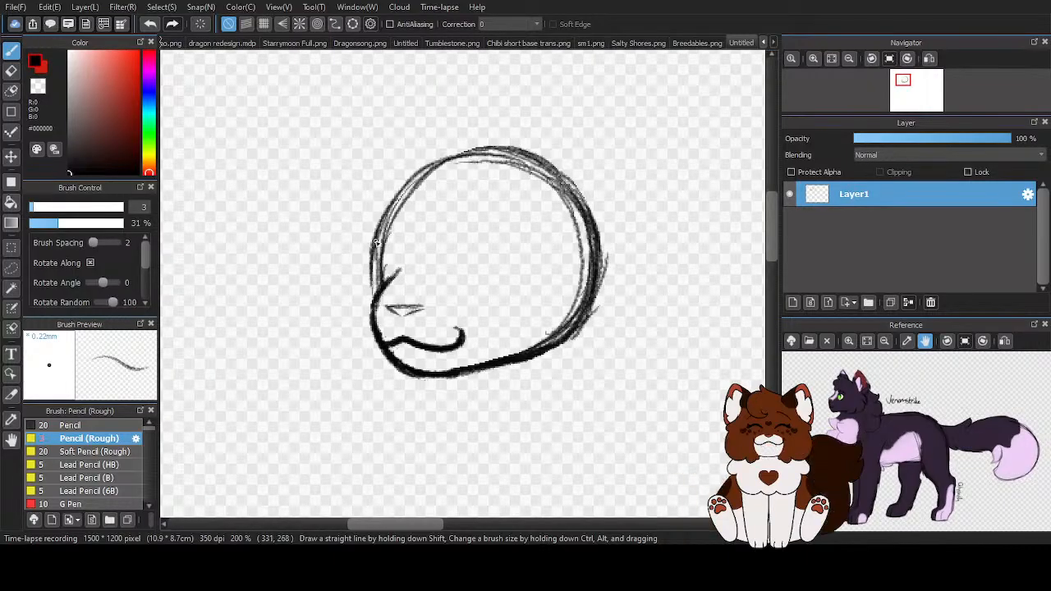
# Erase the thick outer lines along the top and back of the head with the eraser at size 17
pyautogui.click(10, 71)
pyautogui.scroll(1, 661, 210)
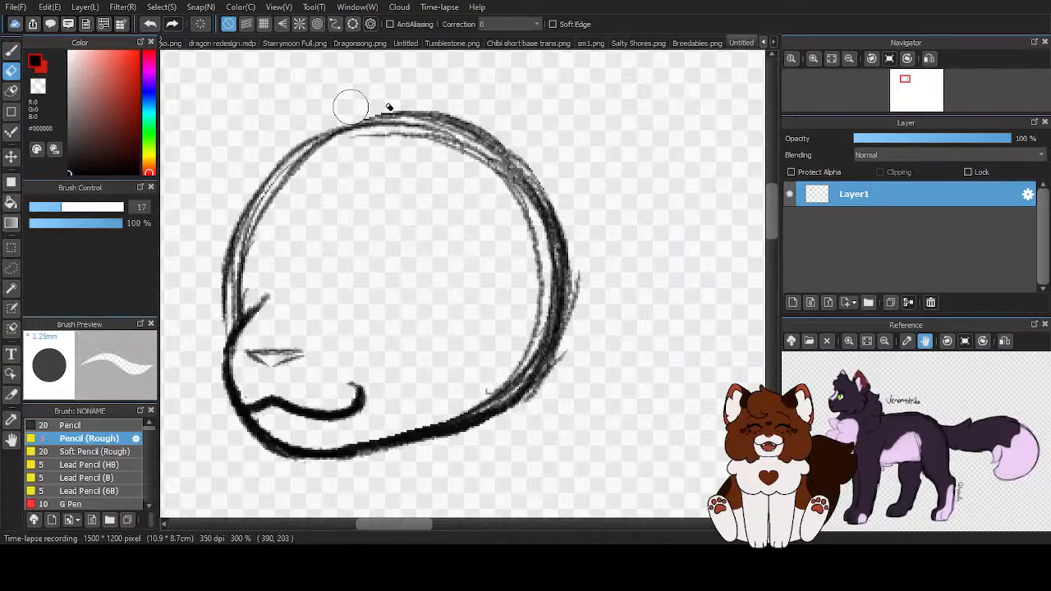
pyautogui.moveTo(351, 104)
pyautogui.mouseDown()
pyautogui.moveTo(558, 388)
pyautogui.moveTo(521, 375)
pyautogui.moveTo(491, 395)
pyautogui.mouseUp()
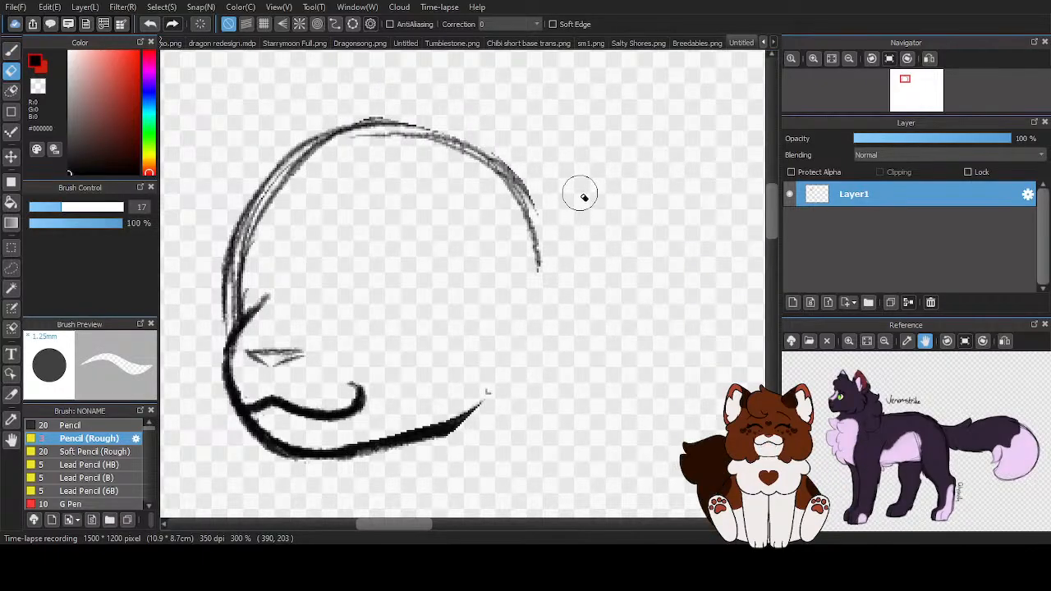
# Redraw the back of the head down to the jaw line and strengthen the forehead curve with the rough pencil
pyautogui.click(10, 49)
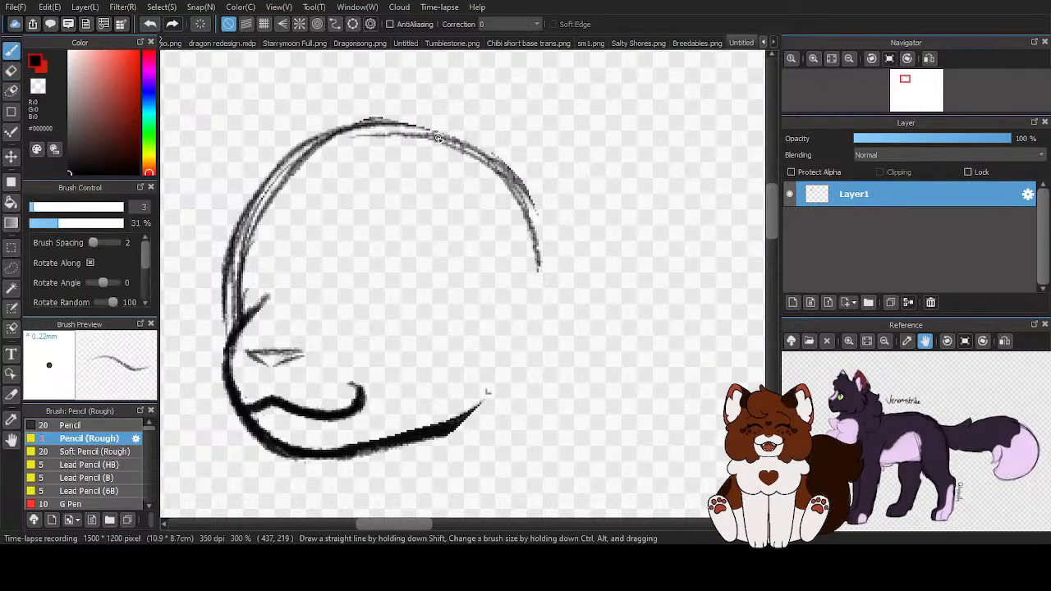
pyautogui.moveTo(491, 158)
pyautogui.mouseDown()
pyautogui.moveTo(532, 260)
pyautogui.moveTo(481, 383)
pyautogui.moveTo(493, 390)
pyautogui.moveTo(539, 291)
pyautogui.moveTo(472, 148)
pyautogui.mouseUp()
pyautogui.moveTo(304, 150)
pyautogui.mouseDown()
pyautogui.moveTo(261, 195)
pyautogui.moveTo(279, 170)
pyautogui.moveTo(239, 264)
pyautogui.moveTo(232, 353)
pyautogui.mouseUp()
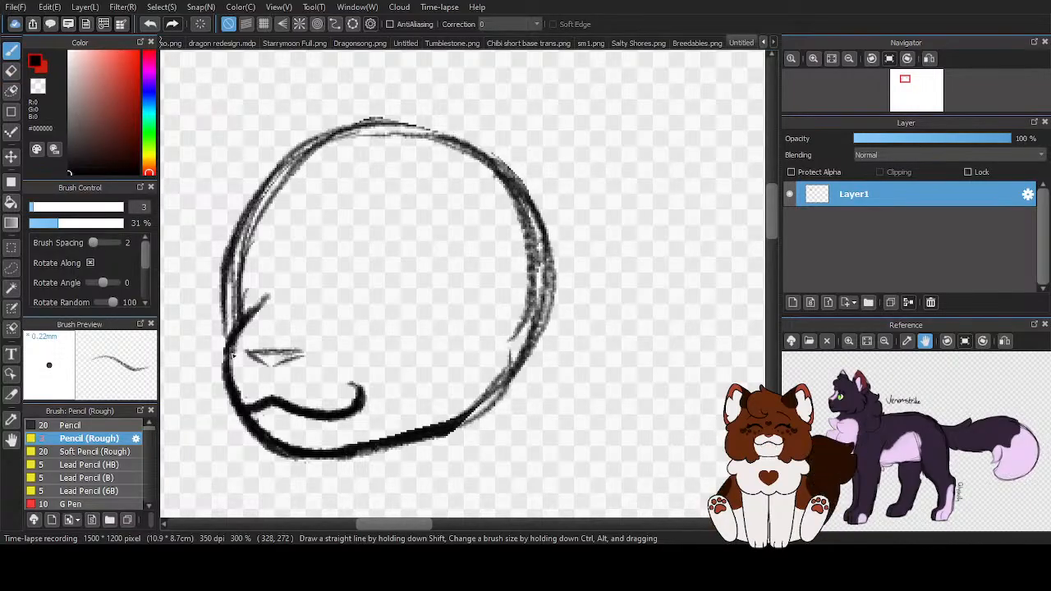
# Erase the extra inner lines along the forehead above the muzzle with the eraser at size 17
pyautogui.press('e')
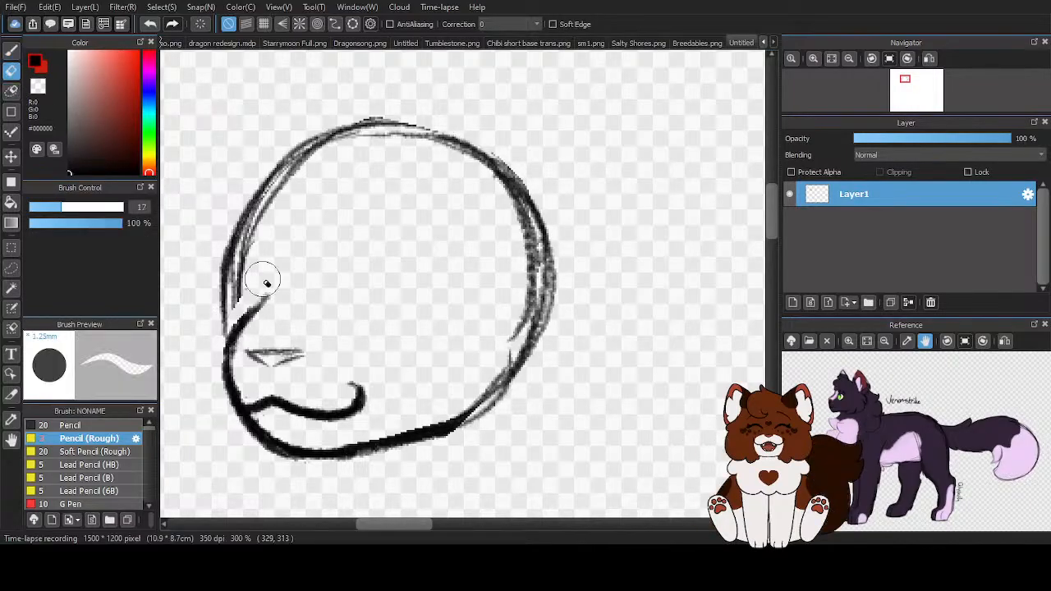
pyautogui.moveTo(267, 284)
pyautogui.mouseDown()
pyautogui.moveTo(252, 263)
pyautogui.moveTo(293, 183)
pyautogui.moveTo(282, 237)
pyautogui.mouseUp()
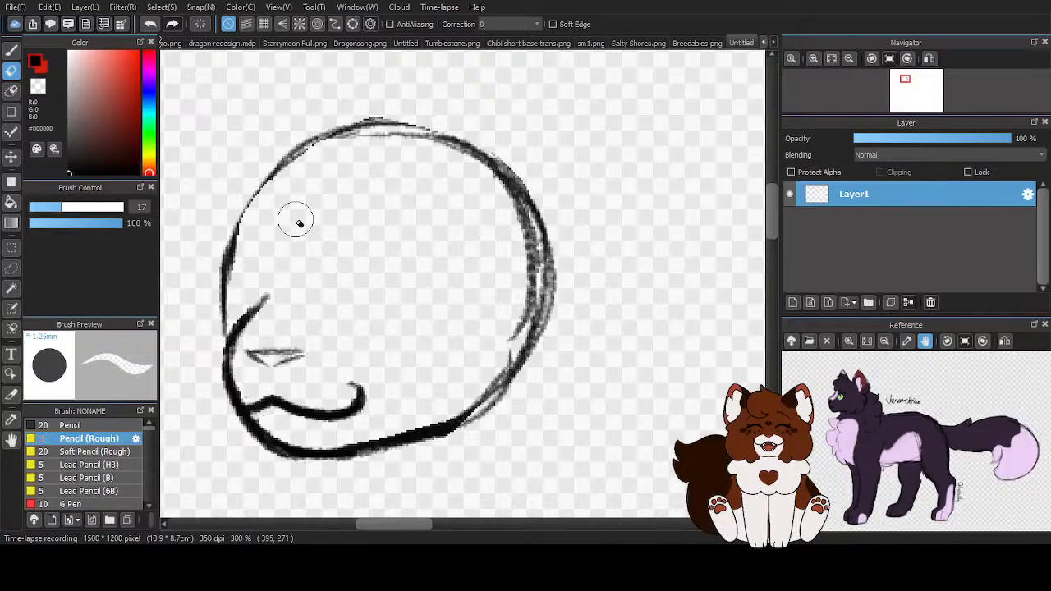
# Redraw the forehead line from the top of the head down to the muzzle with the rough pencil
pyautogui.click(13, 51)
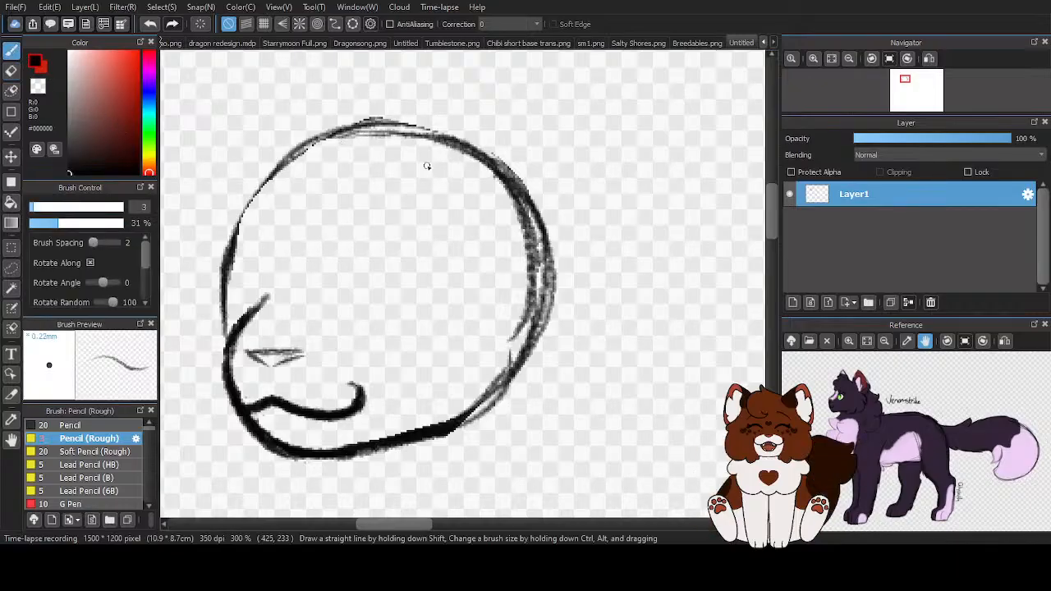
pyautogui.moveTo(427, 166)
pyautogui.mouseDown()
pyautogui.moveTo(281, 172)
pyautogui.moveTo(340, 141)
pyautogui.moveTo(269, 205)
pyautogui.moveTo(231, 279)
pyautogui.mouseUp()
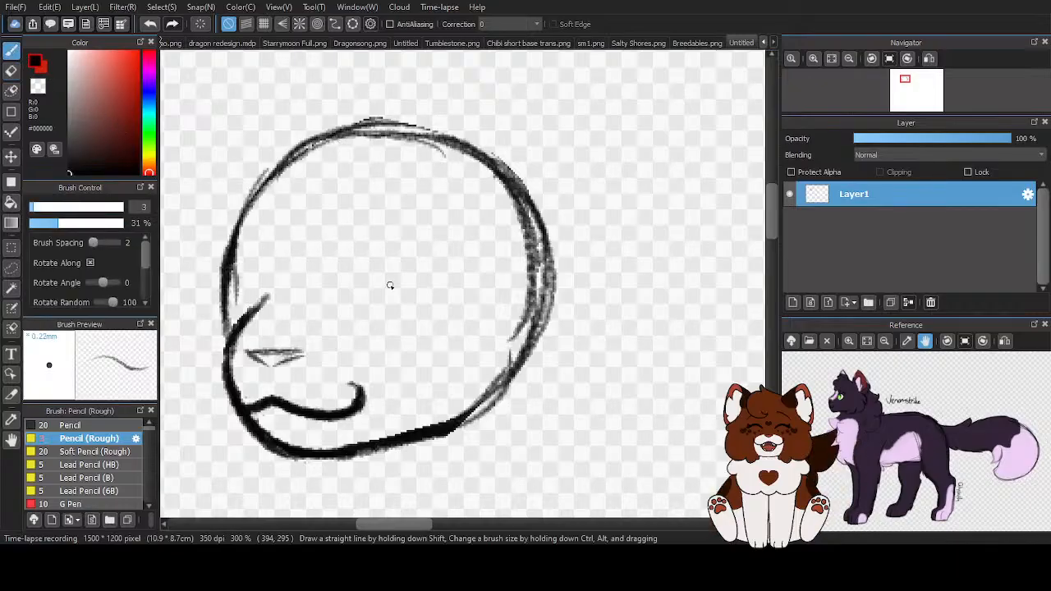
pyautogui.scroll(-2, 391, 285)
pyautogui.scroll(2, 345, 404)
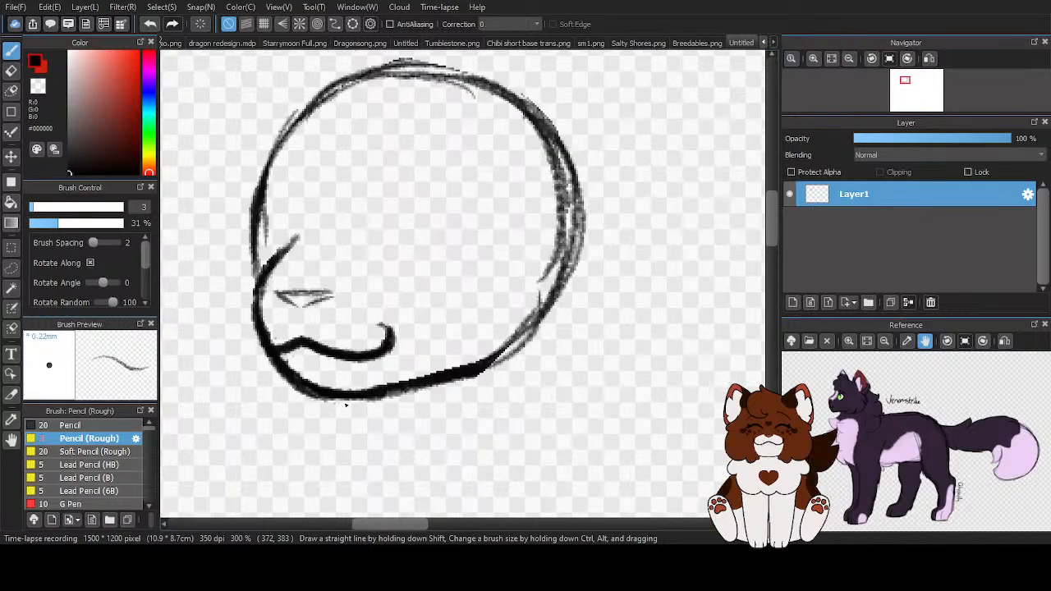
# Sketch the near eye's outline in the middle of the face with the rough pencil, thickening the upper lid and outer corner
pyautogui.scroll(-2, 363, 330)
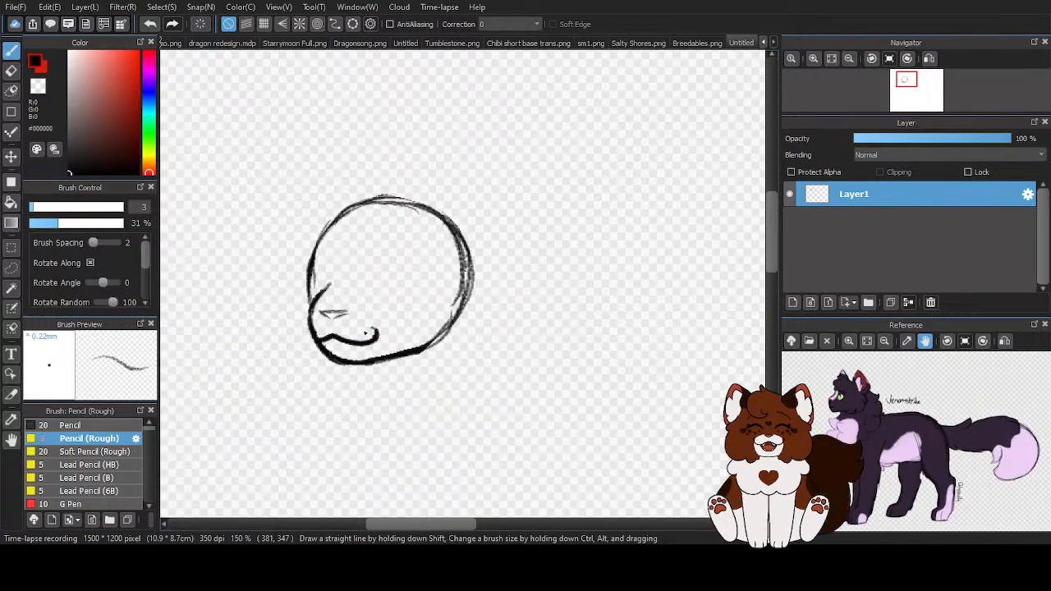
pyautogui.scroll(3, 378, 222)
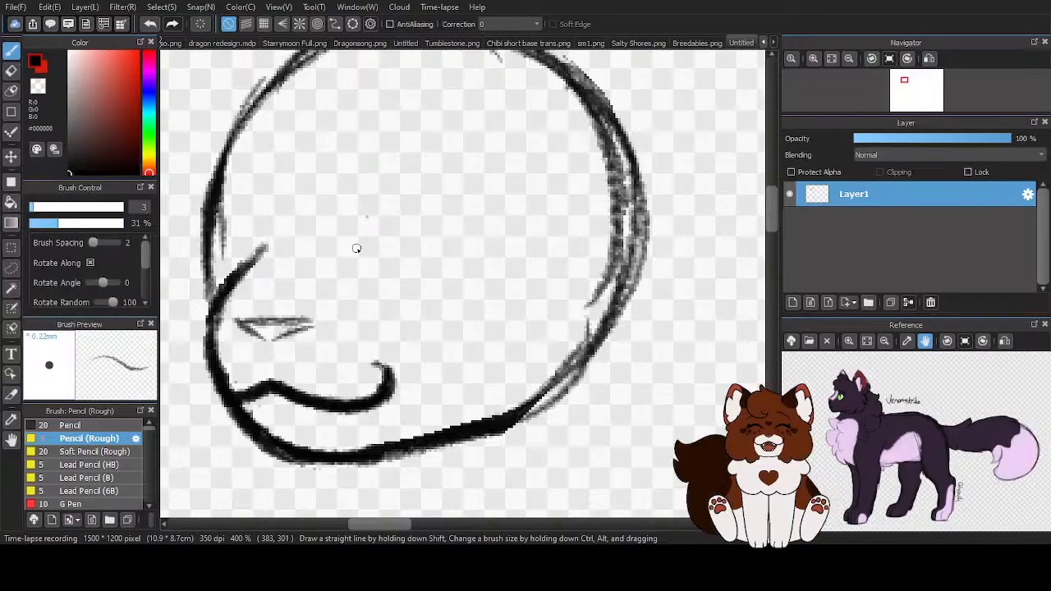
pyautogui.moveTo(430, 187); pyautogui.dragTo(486, 243)
pyautogui.moveTo(450, 197)
pyautogui.mouseDown()
pyautogui.moveTo(492, 251)
pyautogui.moveTo(461, 285)
pyautogui.mouseUp()
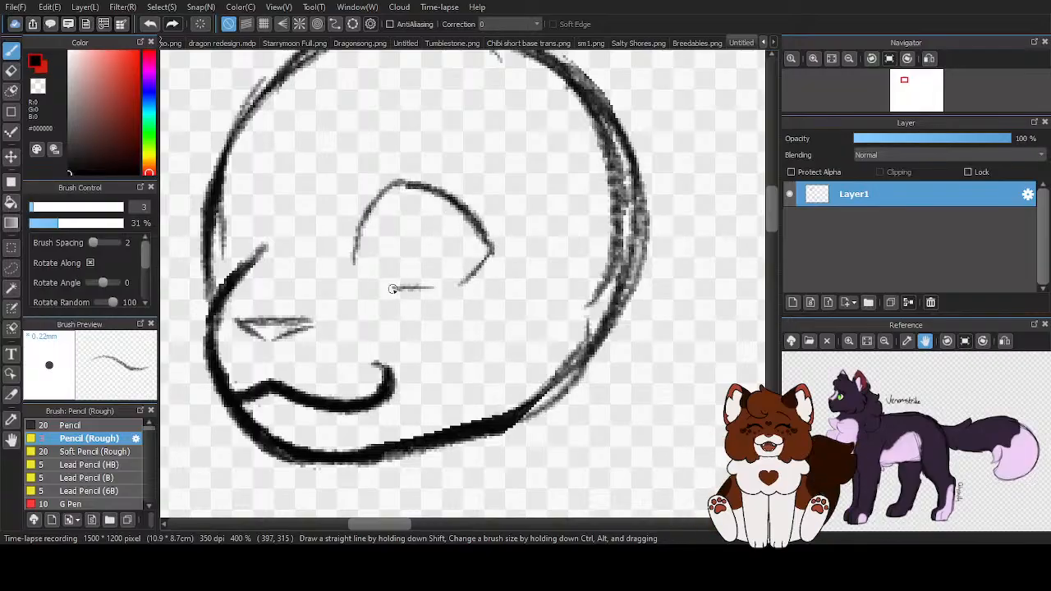
pyautogui.moveTo(393, 289)
pyautogui.mouseDown()
pyautogui.moveTo(466, 279)
pyautogui.moveTo(431, 292)
pyautogui.moveTo(475, 271)
pyautogui.mouseUp()
pyautogui.moveTo(474, 231)
pyautogui.mouseDown()
pyautogui.moveTo(402, 179)
pyautogui.moveTo(355, 261)
pyautogui.moveTo(384, 190)
pyautogui.mouseUp()
pyautogui.moveTo(468, 225)
pyautogui.mouseDown()
pyautogui.moveTo(469, 261)
pyautogui.moveTo(476, 235)
pyautogui.moveTo(436, 289)
pyautogui.moveTo(448, 284)
pyautogui.moveTo(390, 297)
pyautogui.mouseUp()
# Draw a curved iris line inside the near eye and darken it with a second stroke
pyautogui.scroll(1, 423, 203)
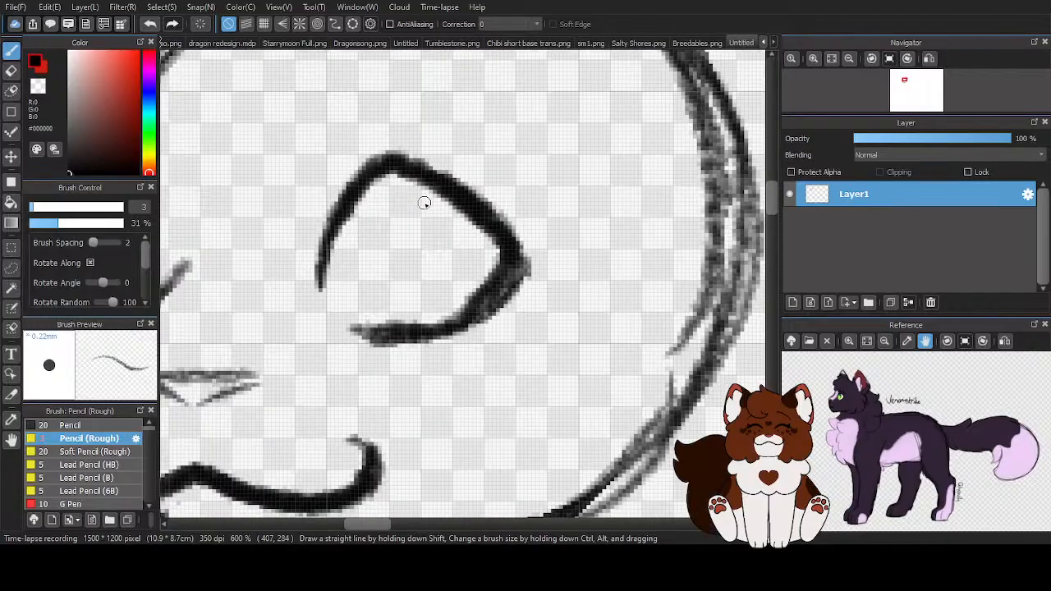
pyautogui.moveTo(423, 192)
pyautogui.mouseDown()
pyautogui.moveTo(396, 238)
pyautogui.moveTo(423, 325)
pyautogui.moveTo(452, 294)
pyautogui.mouseUp()
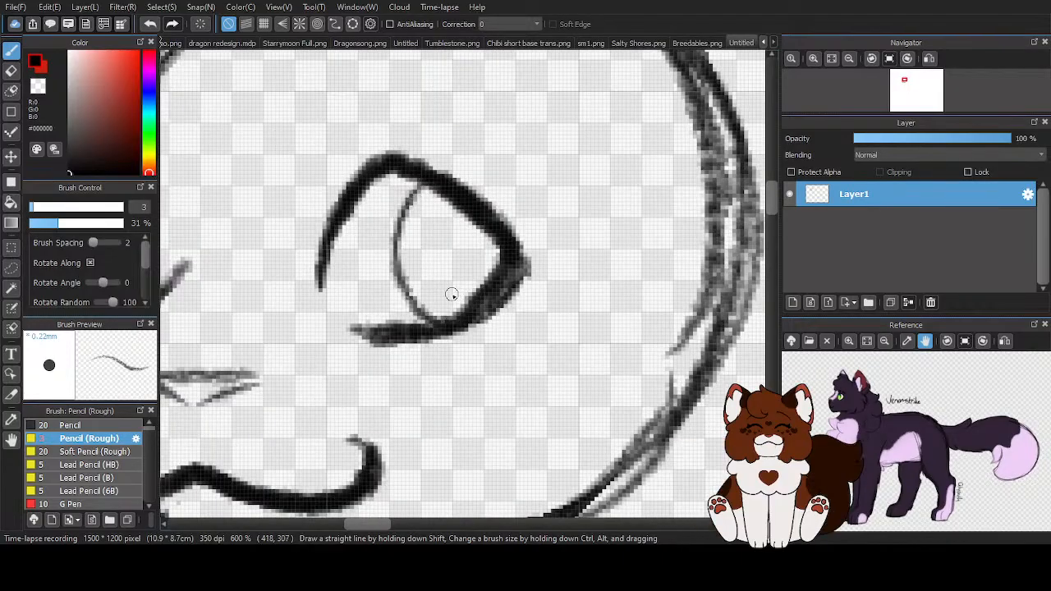
pyautogui.moveTo(419, 188)
pyautogui.mouseDown()
pyautogui.moveTo(396, 271)
pyautogui.moveTo(433, 320)
pyautogui.mouseUp()
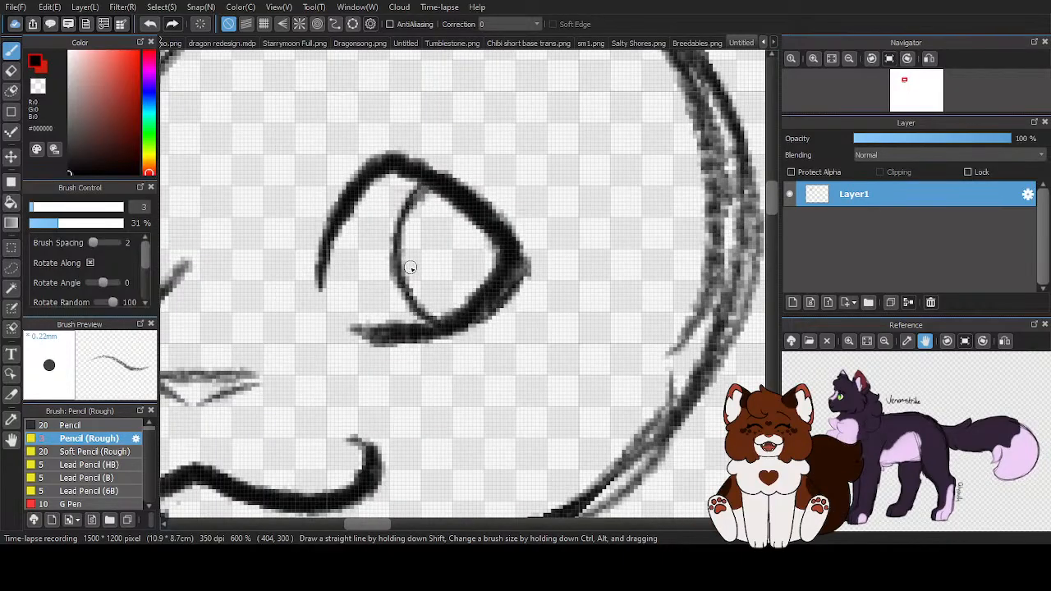
pyautogui.scroll(-3, 412, 269)
# Reshape the near eye's upper lid into a rounder, thicker curve using transparent and black rough pencil strokes
pyautogui.scroll(3, 422, 253)
pyautogui.moveTo(439, 228)
pyautogui.mouseDown()
pyautogui.moveTo(372, 262)
pyautogui.moveTo(353, 292)
pyautogui.mouseUp()
pyautogui.hotkey('ctrl', 'z')
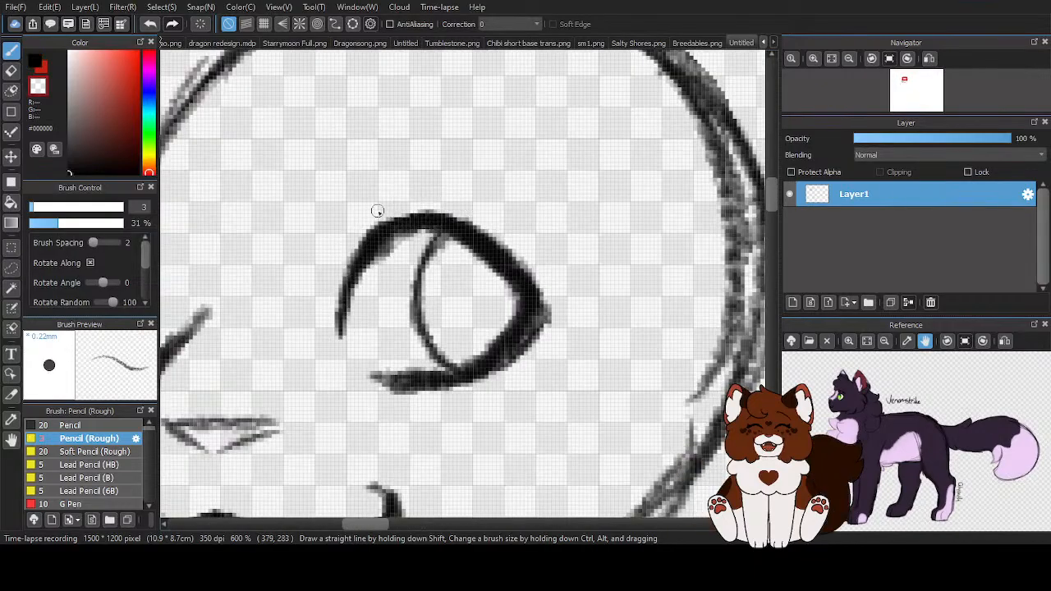
pyautogui.click(41, 65)
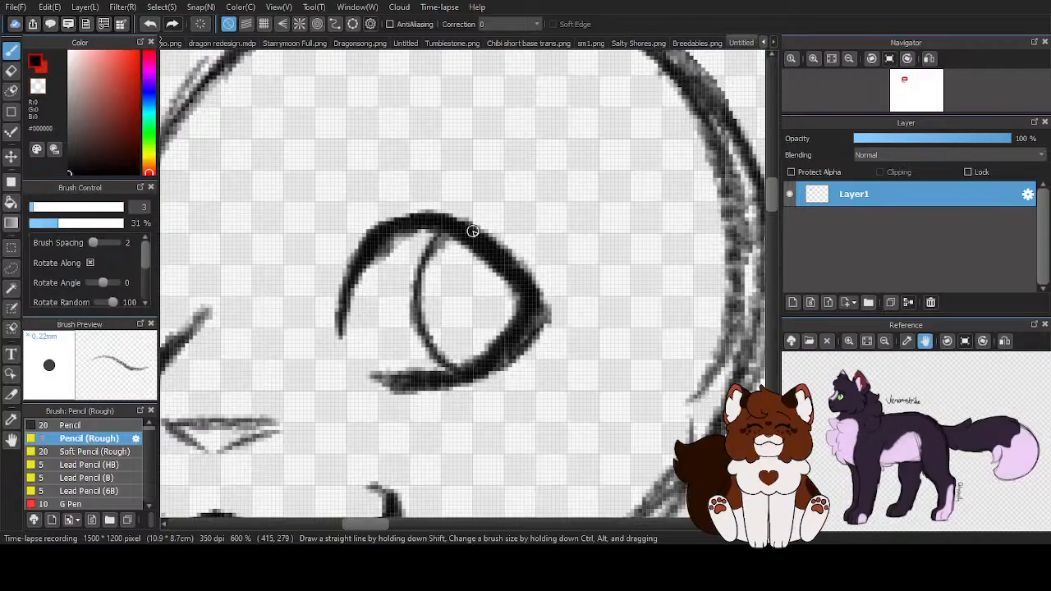
pyautogui.moveTo(470, 229)
pyautogui.mouseDown()
pyautogui.moveTo(436, 219)
pyautogui.moveTo(356, 267)
pyautogui.mouseUp()
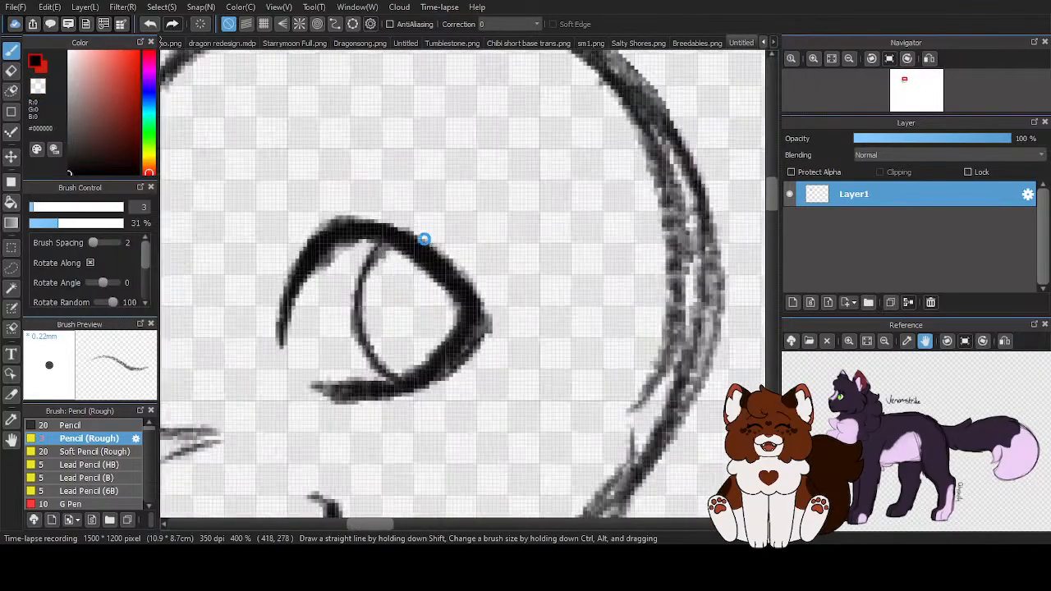
# Draw a slanted eyebrow above the near eye, replacing the first long stroke with a shorter one
pyautogui.moveTo(516, 201)
pyautogui.mouseDown()
pyautogui.moveTo(340, 98)
pyautogui.moveTo(308, 124)
pyautogui.mouseUp()
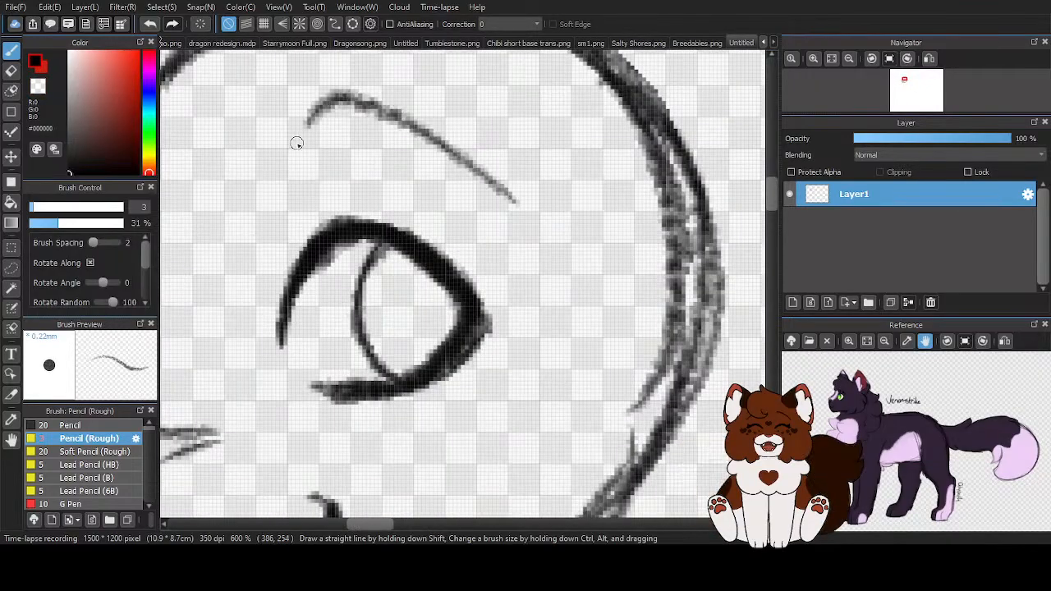
pyautogui.click(150, 23)
pyautogui.moveTo(484, 184)
pyautogui.mouseDown()
pyautogui.moveTo(366, 115)
pyautogui.moveTo(317, 121)
pyautogui.mouseUp()
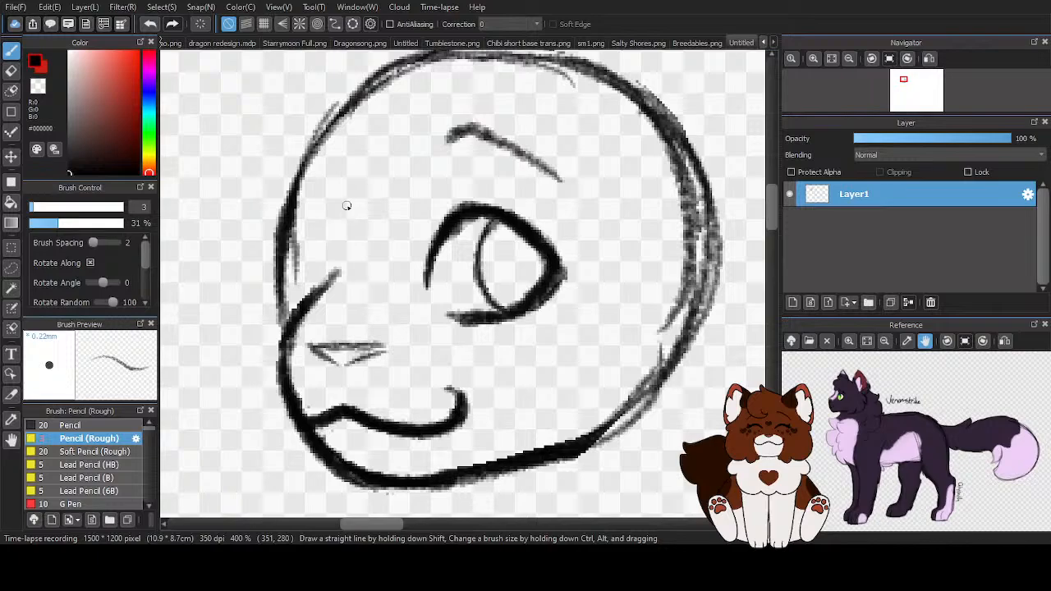
# Clear the outline between forehead and muzzle and sketch a narrow far eye with its iris line there
pyautogui.press('z')
pyautogui.moveTo(328, 265)
pyautogui.mouseDown()
pyautogui.moveTo(331, 296)
pyautogui.moveTo(283, 322)
pyautogui.moveTo(276, 307)
pyautogui.mouseUp()
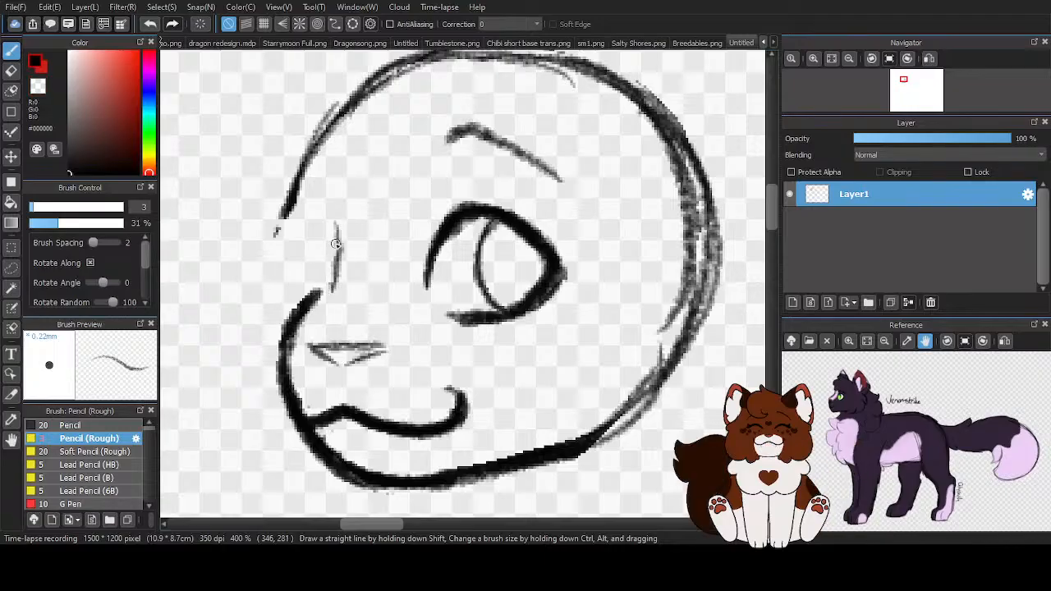
pyautogui.moveTo(331, 210); pyautogui.dragTo(333, 287)
pyautogui.moveTo(339, 234)
pyautogui.mouseDown()
pyautogui.moveTo(327, 194)
pyautogui.moveTo(287, 262)
pyautogui.moveTo(296, 292)
pyautogui.moveTo(290, 278)
pyautogui.mouseUp()
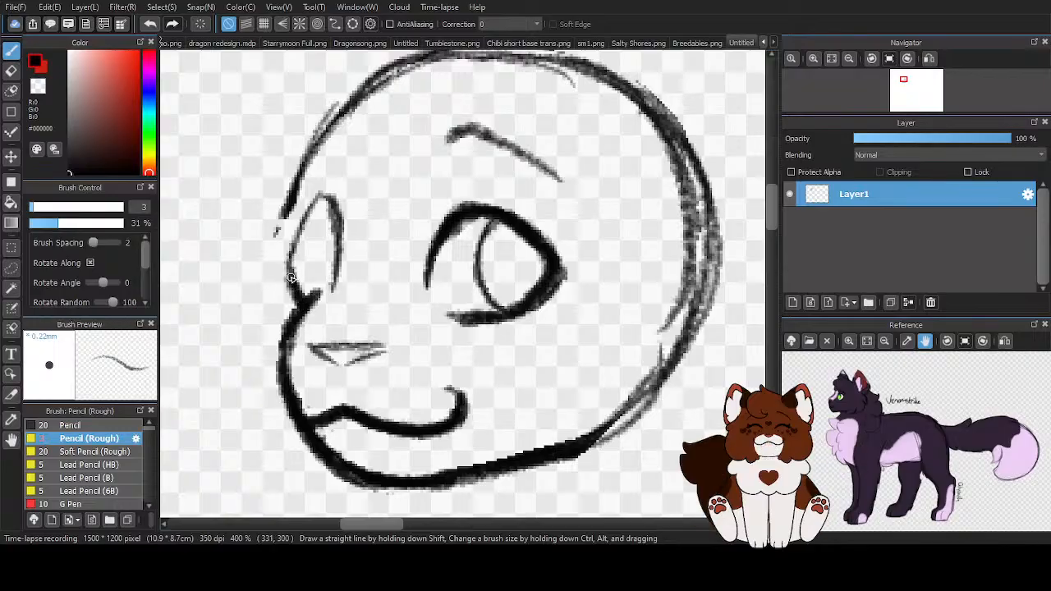
pyautogui.moveTo(303, 221)
pyautogui.mouseDown()
pyautogui.moveTo(332, 206)
pyautogui.moveTo(335, 288)
pyautogui.moveTo(324, 207)
pyautogui.moveTo(308, 275)
pyautogui.mouseUp()
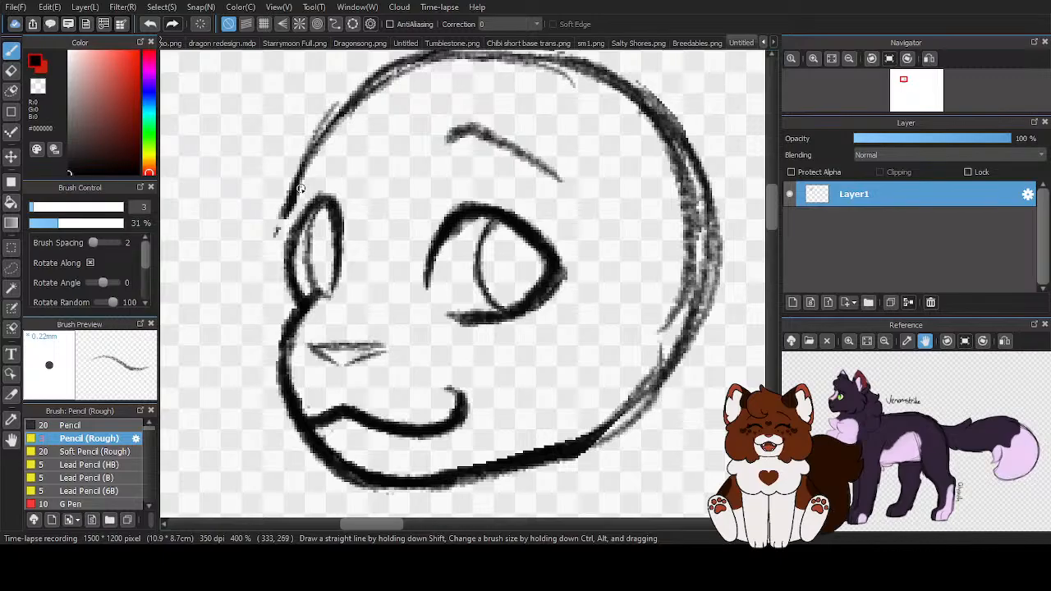
# Draw the far eyebrow against the forehead line and thicken and lengthen the near eyebrow
pyautogui.scroll(-2, 328, 254)
pyautogui.scroll(-1, 333, 257)
pyautogui.scroll(3, 331, 239)
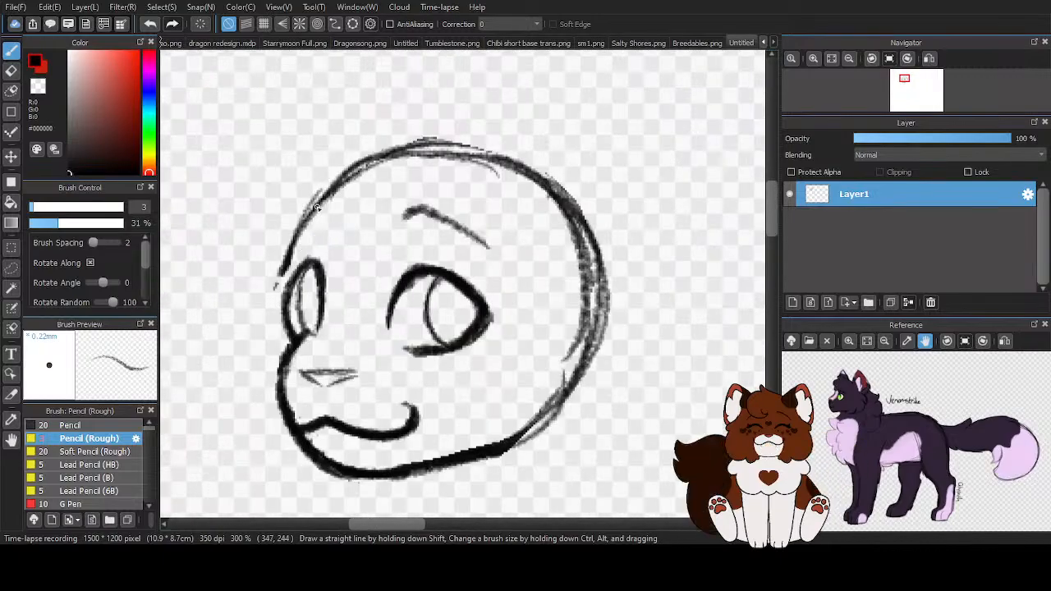
pyautogui.moveTo(341, 214); pyautogui.dragTo(296, 245)
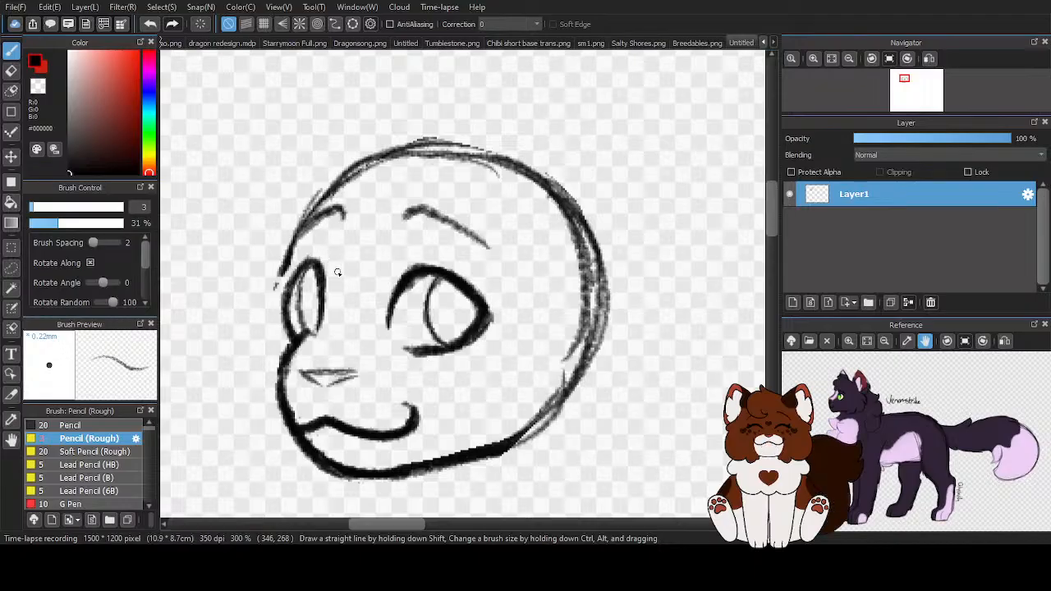
pyautogui.scroll(1, 336, 272)
pyautogui.moveTo(552, 255)
pyautogui.mouseDown()
pyautogui.moveTo(466, 194)
pyautogui.moveTo(433, 203)
pyautogui.moveTo(458, 192)
pyautogui.moveTo(541, 250)
pyautogui.moveTo(518, 236)
pyautogui.mouseUp()
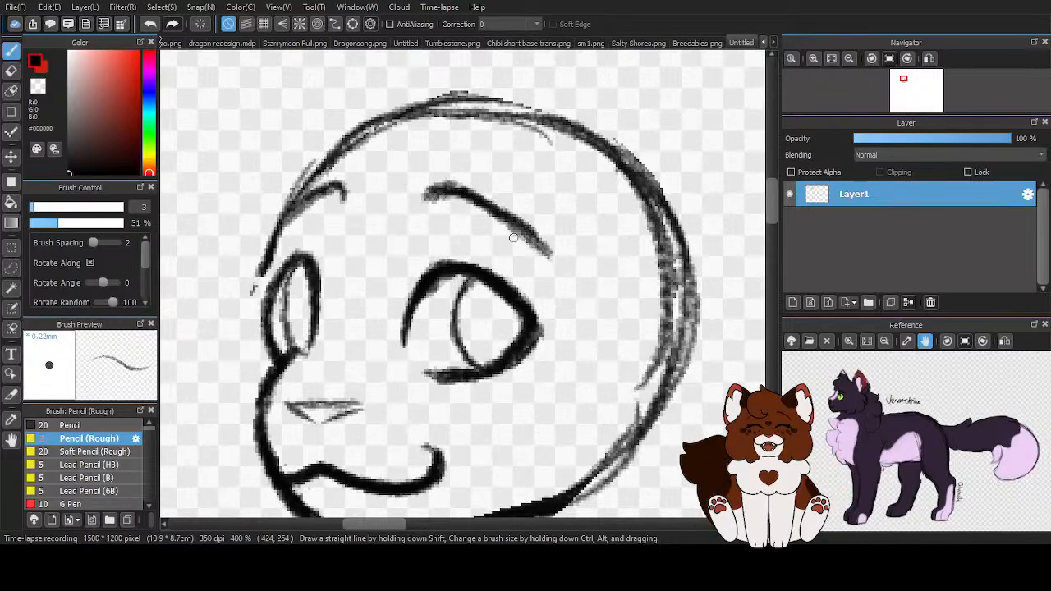
# Redraw the top and back of the head further inward with the rough pencil to make the skull smaller
pyautogui.scroll(-4, 513, 238)
pyautogui.scroll(1, 490, 215)
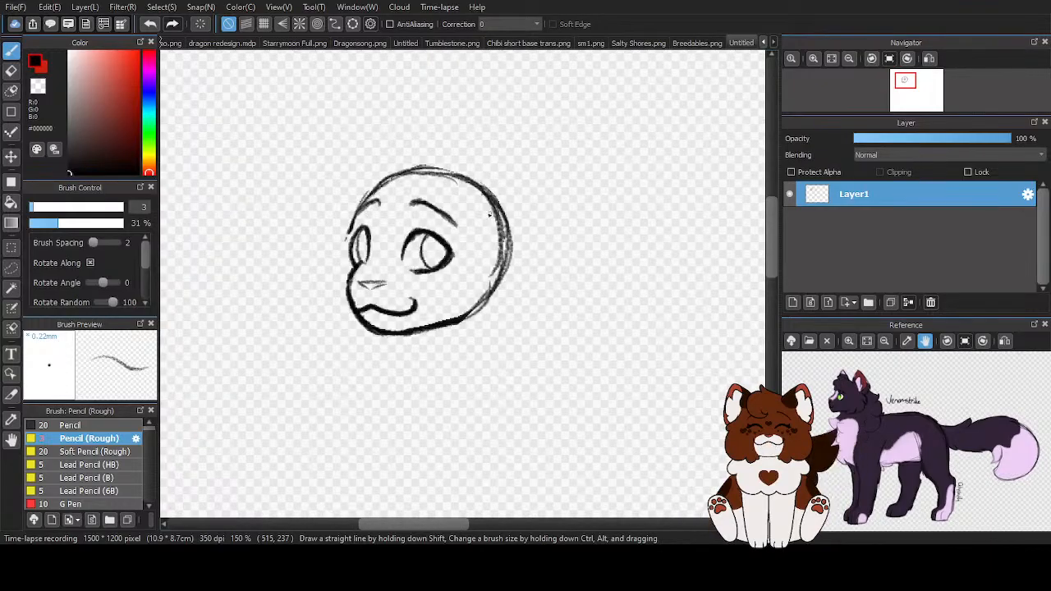
pyautogui.scroll(1, 489, 216)
pyautogui.moveTo(438, 183); pyautogui.dragTo(516, 283)
pyautogui.moveTo(464, 191)
pyautogui.mouseDown()
pyautogui.moveTo(508, 307)
pyautogui.moveTo(496, 333)
pyautogui.mouseUp()
# Erase the old outer lines along the top and back of the head with the eraser at size 17
pyautogui.click(10, 72)
pyautogui.scroll(2, 468, 155)
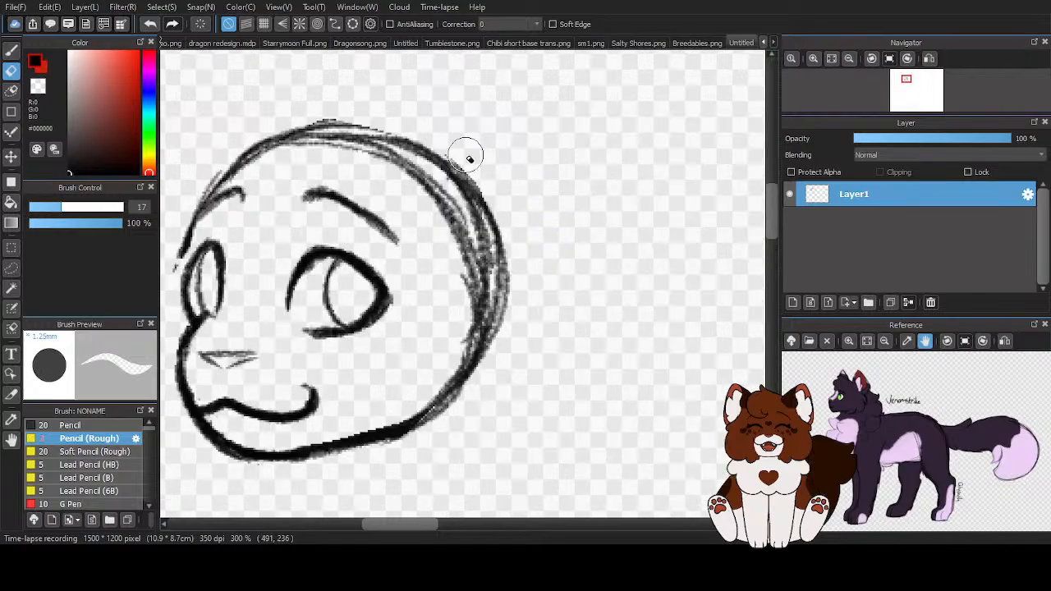
pyautogui.moveTo(474, 181); pyautogui.dragTo(499, 286)
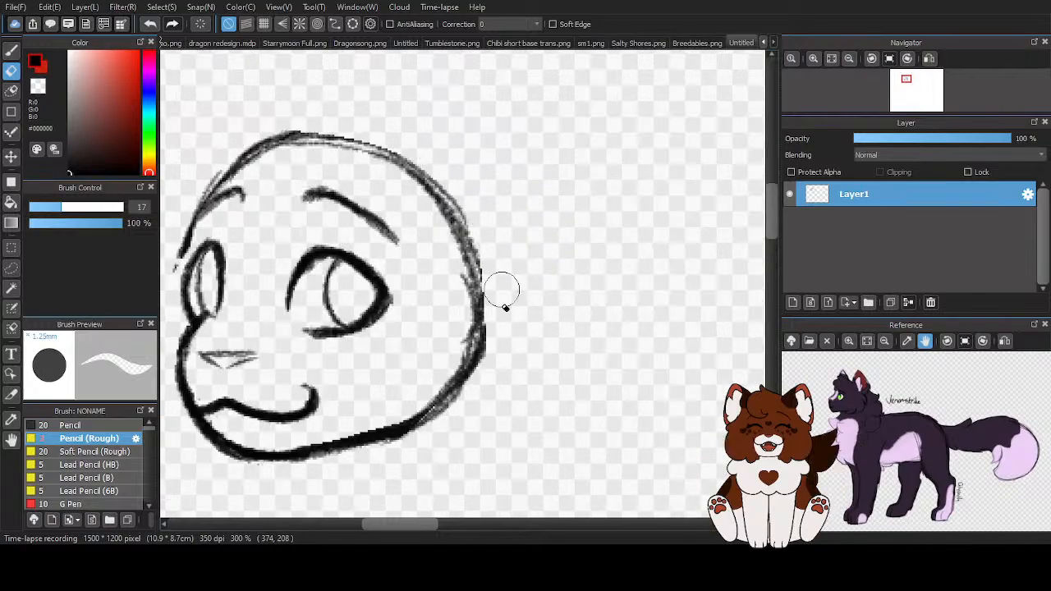
pyautogui.scroll(-2, 493, 387)
# Sketch a large rounded near ear on the back of the head with the rough pencil and thicken its outline
pyautogui.press('b')
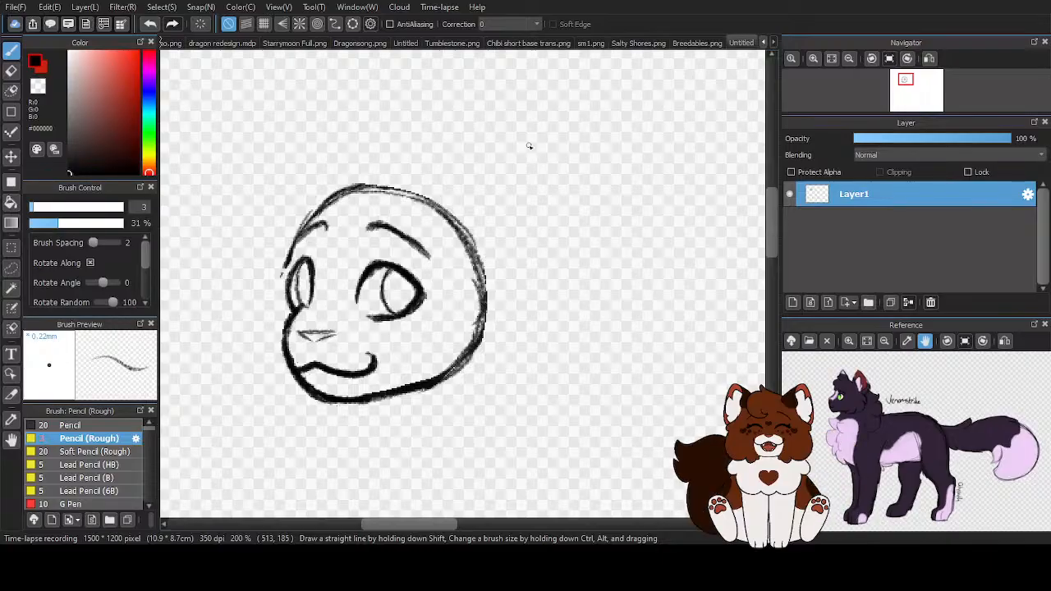
pyautogui.scroll(1, 423, 227)
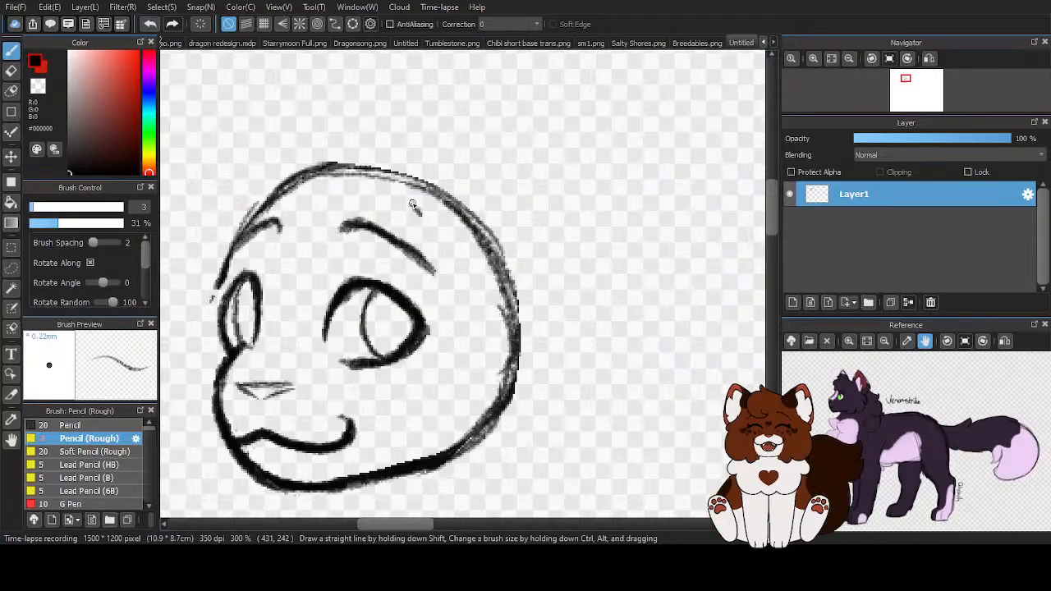
pyautogui.moveTo(419, 212)
pyautogui.mouseDown()
pyautogui.moveTo(532, 104)
pyautogui.moveTo(569, 142)
pyautogui.moveTo(570, 225)
pyautogui.moveTo(571, 200)
pyautogui.moveTo(565, 312)
pyautogui.moveTo(527, 337)
pyautogui.moveTo(555, 322)
pyautogui.moveTo(577, 263)
pyautogui.mouseUp()
pyautogui.moveTo(563, 93); pyautogui.dragTo(468, 142)
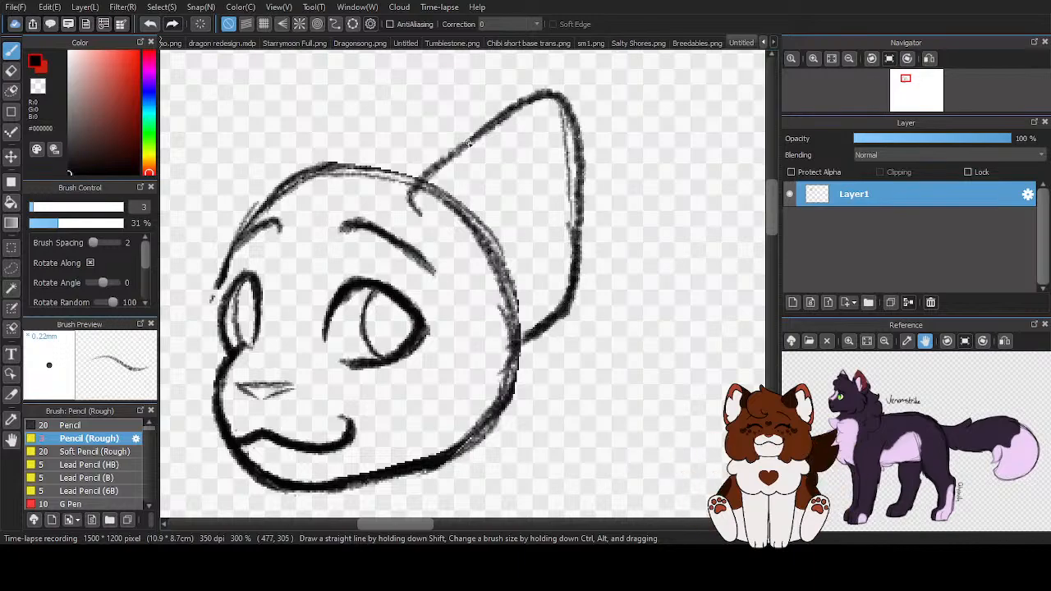
pyautogui.moveTo(426, 219); pyautogui.dragTo(419, 195)
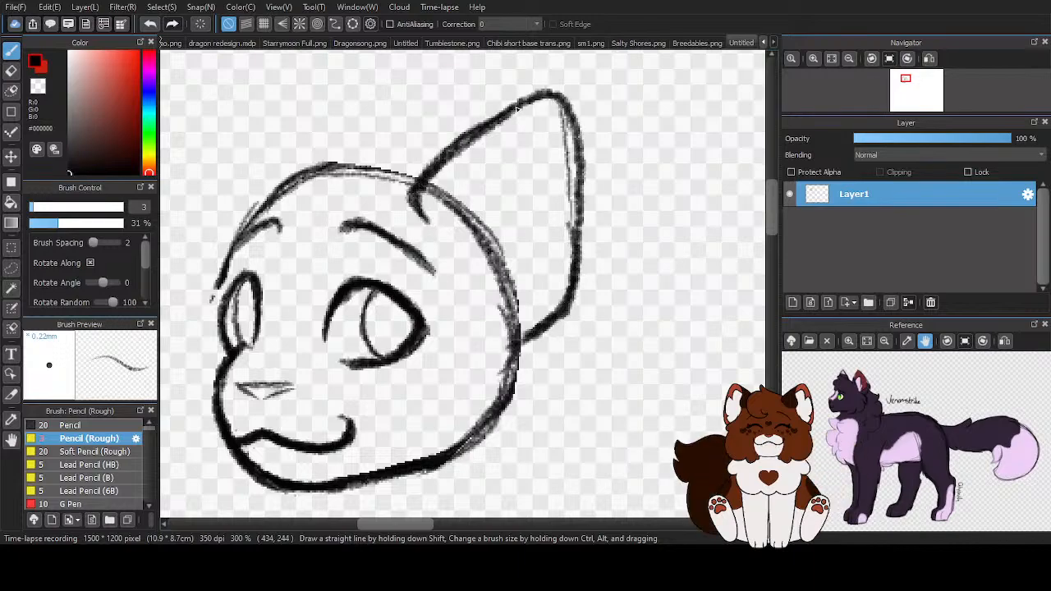
pyautogui.moveTo(517, 107)
pyautogui.mouseDown()
pyautogui.moveTo(580, 156)
pyautogui.moveTo(578, 247)
pyautogui.moveTo(559, 325)
pyautogui.moveTo(529, 343)
pyautogui.mouseUp()
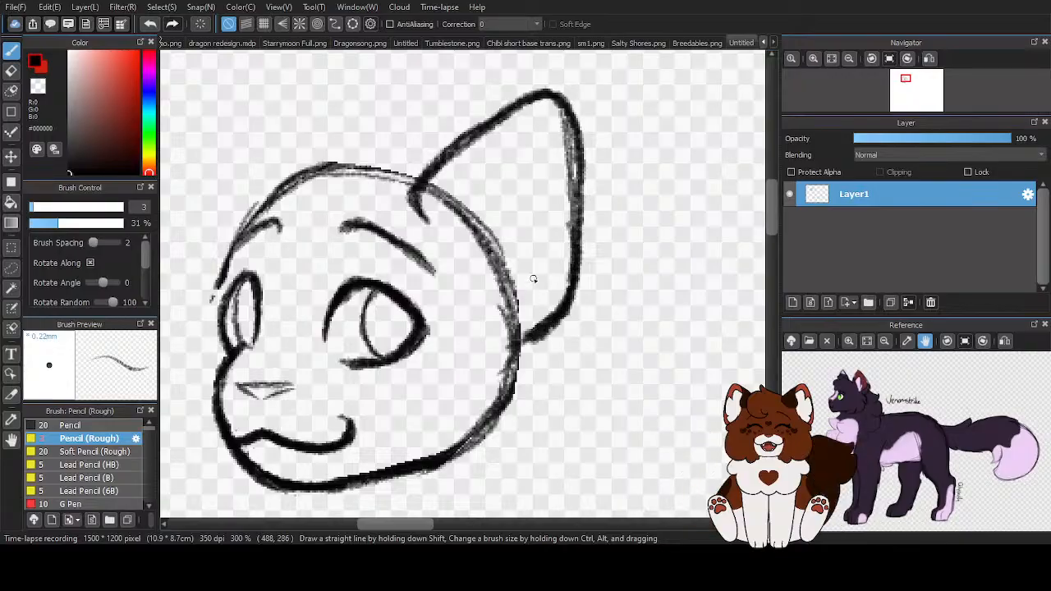
# Sketch the pointed far ear rising from the forehead and darken its edges
pyautogui.scroll(-2, 533, 267)
pyautogui.scroll(1, 464, 273)
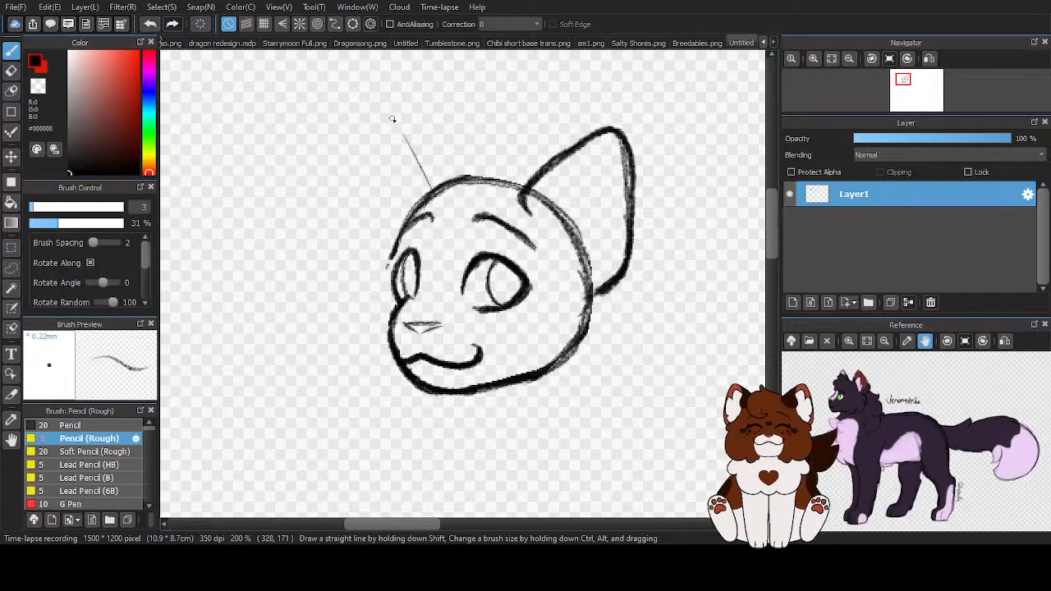
pyautogui.moveTo(393, 115)
pyautogui.mouseDown()
pyautogui.moveTo(402, 129)
pyautogui.moveTo(366, 261)
pyautogui.moveTo(389, 280)
pyautogui.mouseUp()
pyautogui.moveTo(427, 182)
pyautogui.mouseDown()
pyautogui.moveTo(395, 120)
pyautogui.moveTo(364, 188)
pyautogui.mouseUp()
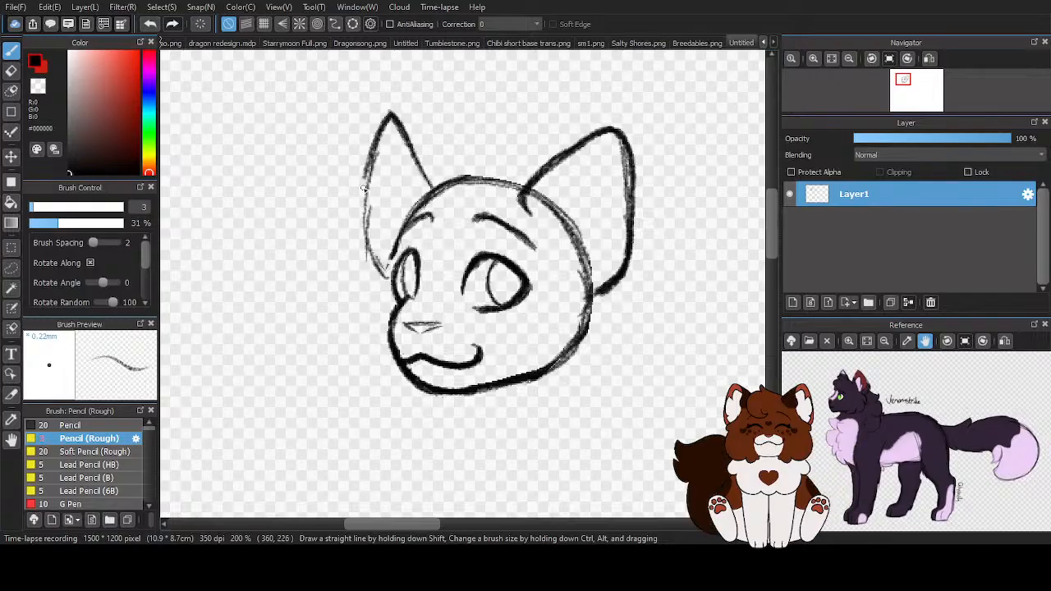
# Erase the head outline running through the inside of the near ear with the eraser at size 17
pyautogui.scroll(-3, 379, 245)
pyautogui.scroll(4, 415, 265)
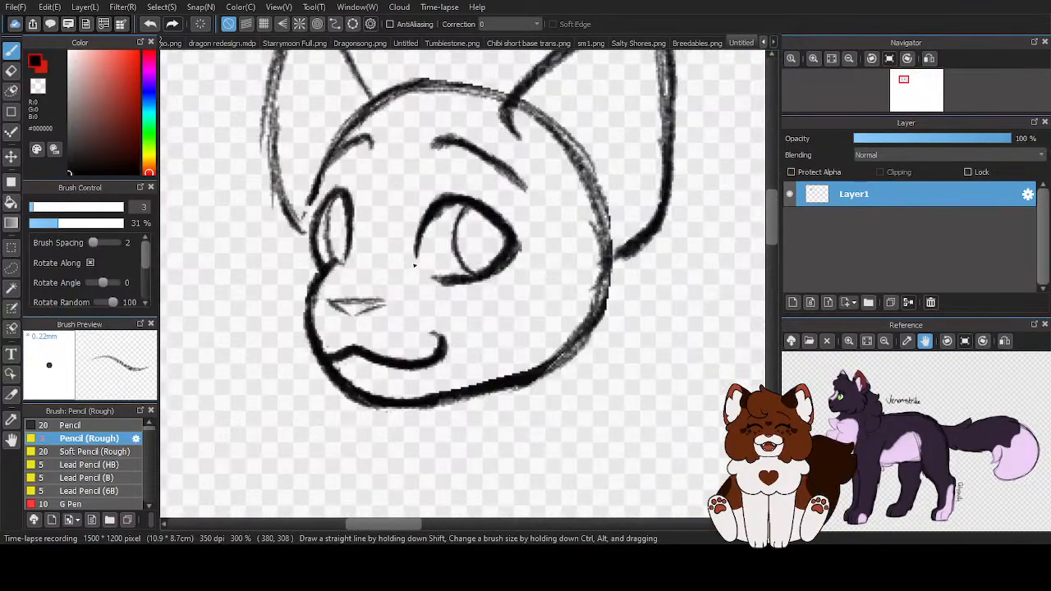
pyautogui.scroll(-4, 434, 252)
pyautogui.scroll(5, 481, 206)
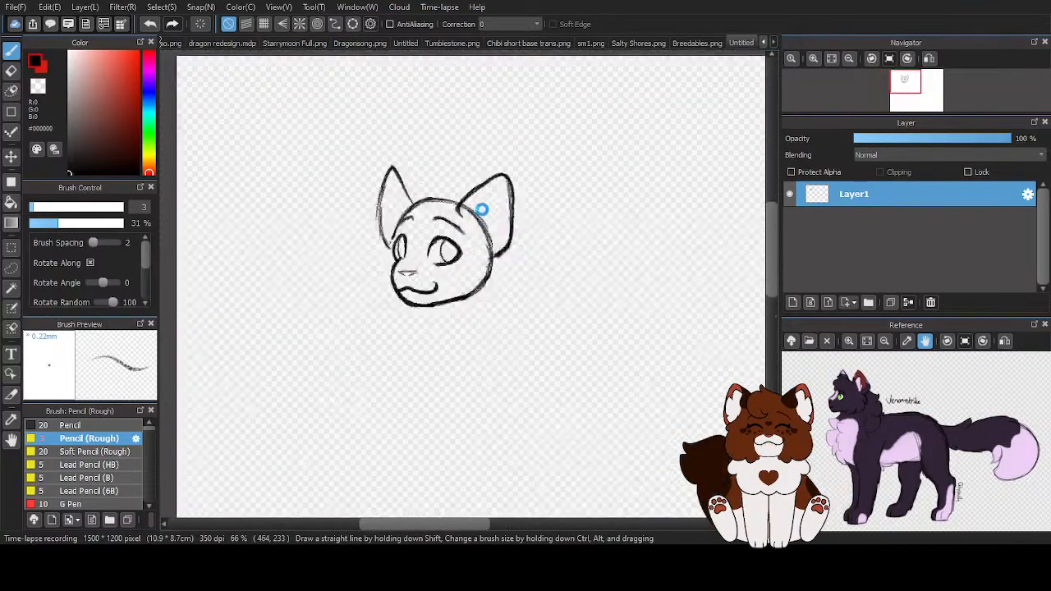
pyautogui.press('e')
pyautogui.moveTo(433, 222); pyautogui.dragTo(507, 360)
pyautogui.moveTo(455, 263)
pyautogui.mouseDown()
pyautogui.moveTo(410, 216)
pyautogui.moveTo(429, 206)
pyautogui.mouseUp()
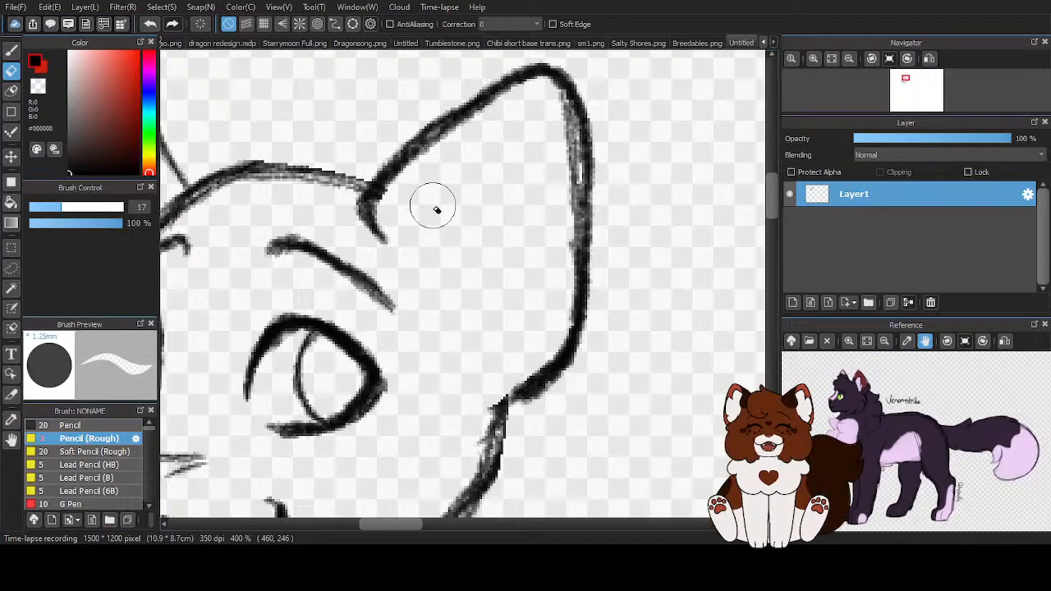
# Draw the near ear's inner front edge with the rough pencil and add a thin scar across the near eyebrow
pyautogui.click(12, 50)
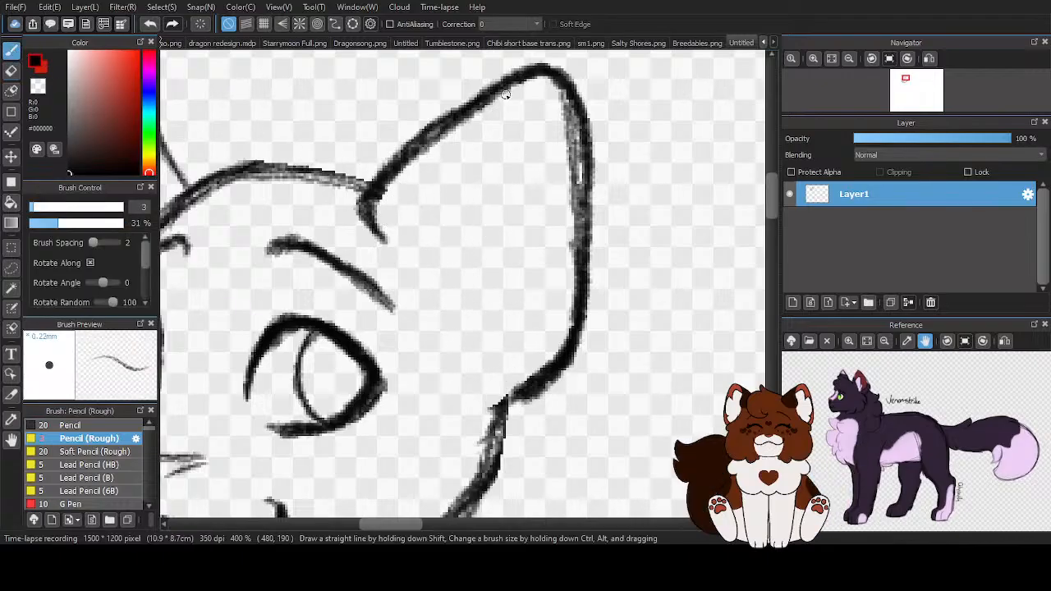
pyautogui.moveTo(465, 126)
pyautogui.mouseDown()
pyautogui.moveTo(454, 191)
pyautogui.moveTo(455, 166)
pyautogui.moveTo(460, 312)
pyautogui.mouseUp()
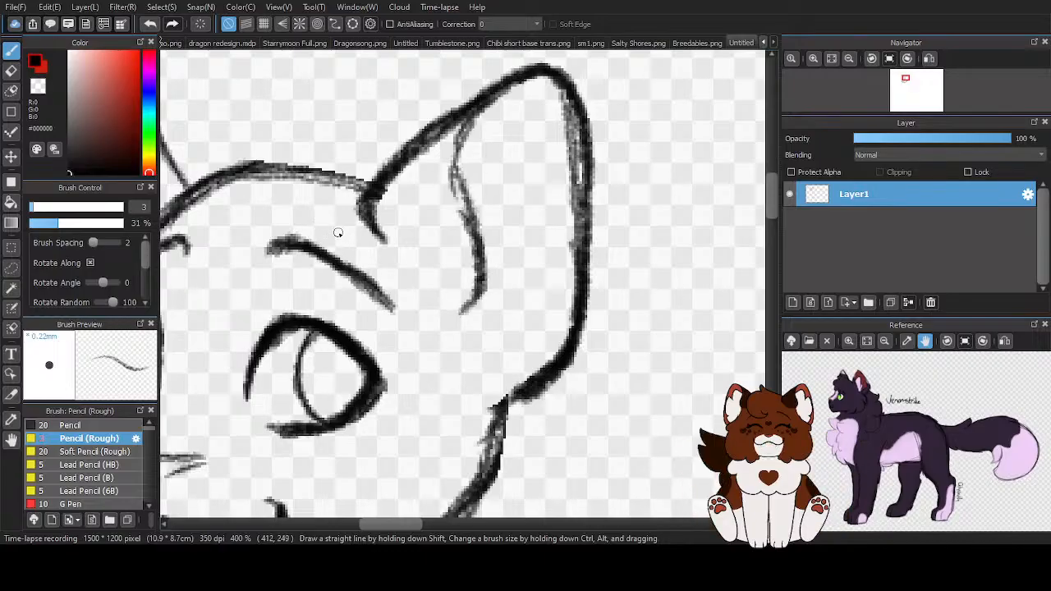
pyautogui.moveTo(320, 290); pyautogui.dragTo(323, 302)
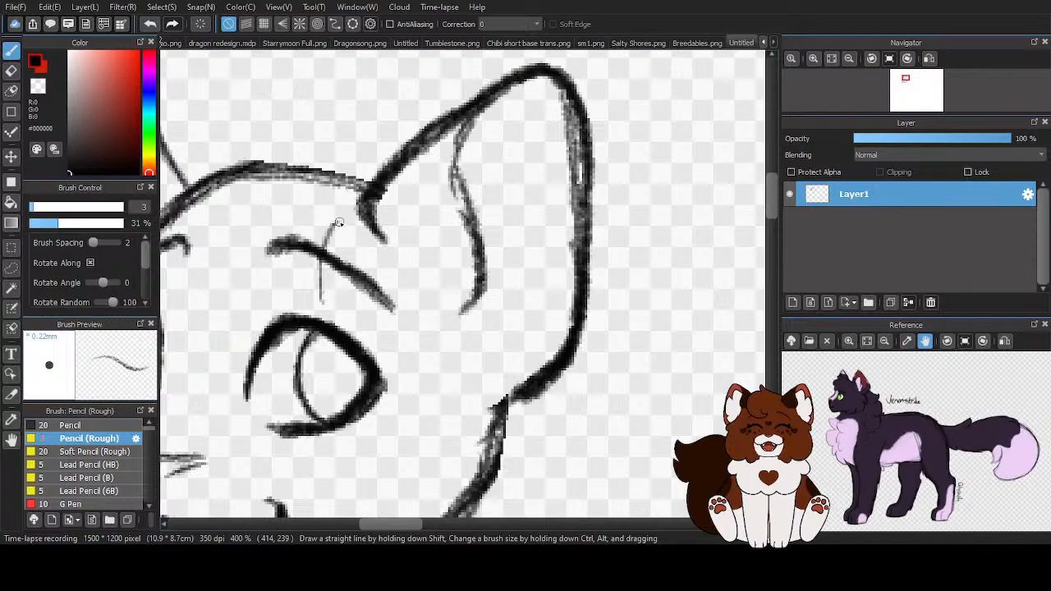
pyautogui.moveTo(336, 223)
pyautogui.mouseDown()
pyautogui.moveTo(323, 294)
pyautogui.moveTo(323, 256)
pyautogui.moveTo(337, 239)
pyautogui.mouseUp()
pyautogui.scroll(-3, 509, 241)
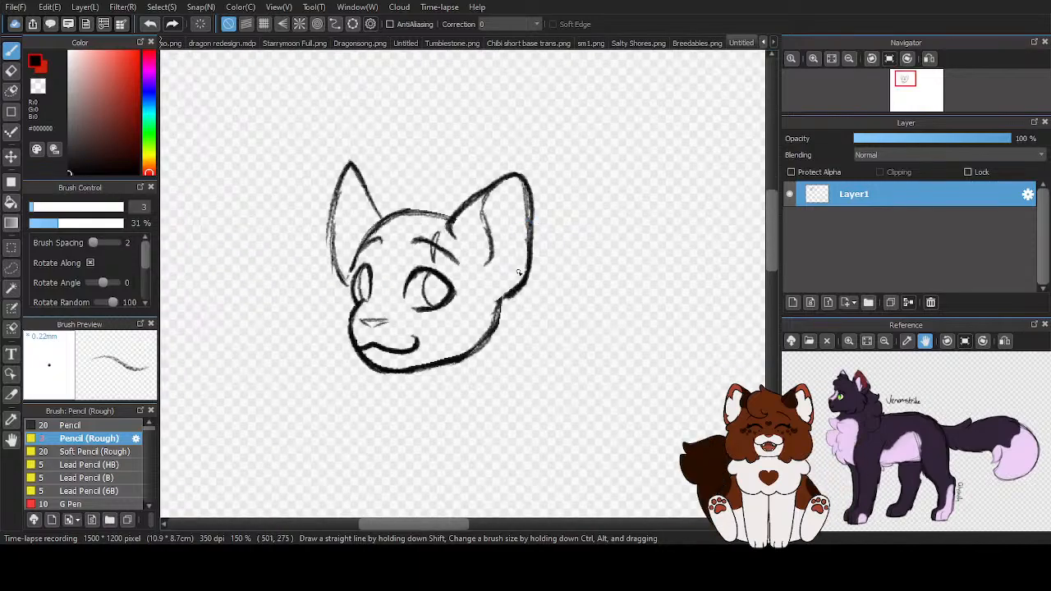
# Sketch jagged fur detail lines inside the near ear
pyautogui.scroll(3, 526, 273)
pyautogui.moveTo(426, 135)
pyautogui.mouseDown()
pyautogui.moveTo(486, 66)
pyautogui.moveTo(483, 267)
pyautogui.moveTo(457, 272)
pyautogui.mouseUp()
pyautogui.scroll(-3, 457, 272)
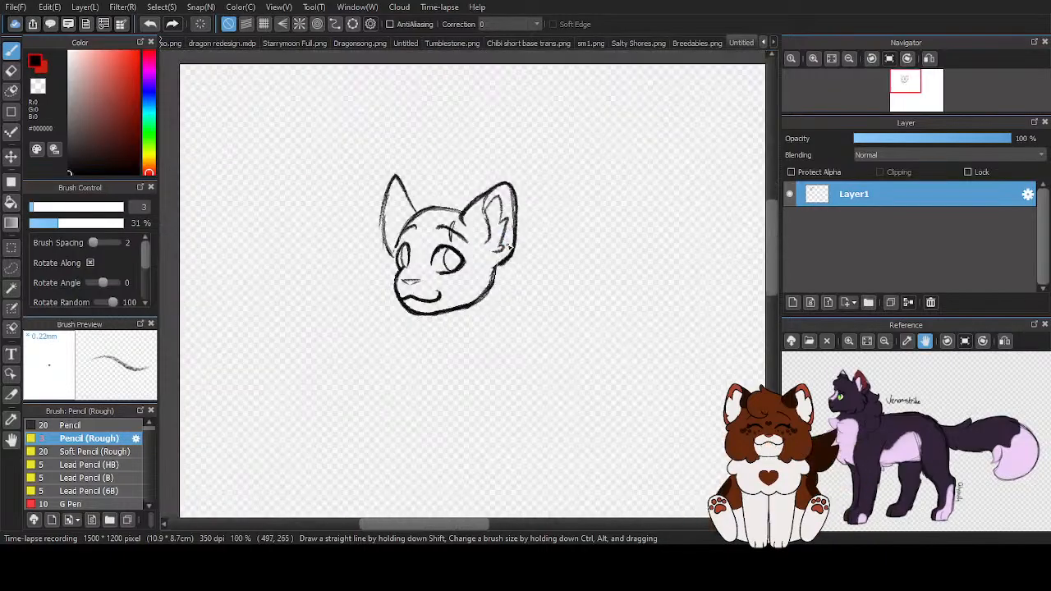
# Darken the far ear's outer edge with the rough pencil and close the gap where its base meets the head
pyautogui.scroll(2, 437, 241)
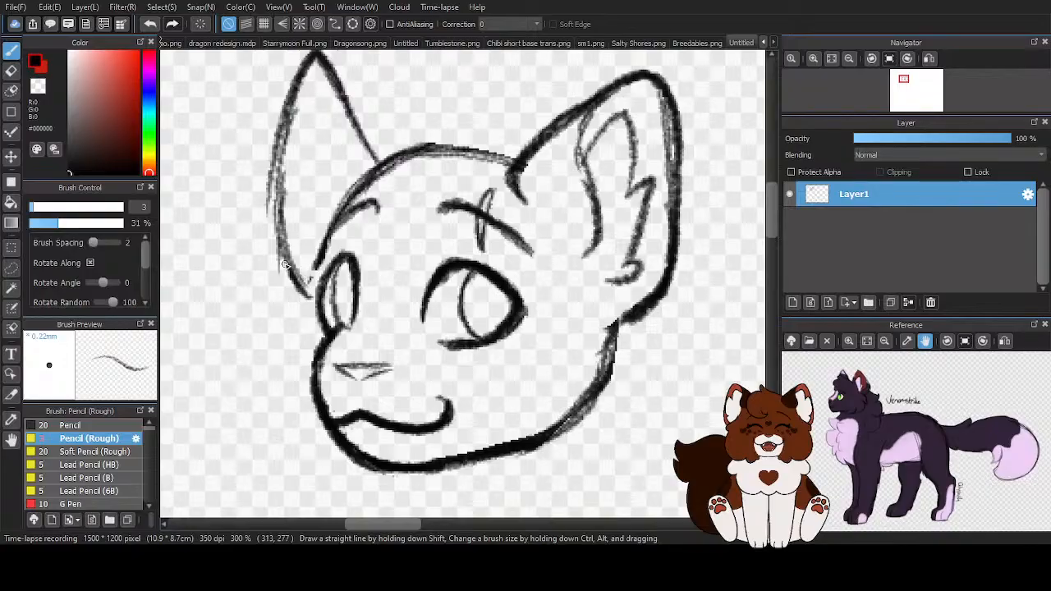
pyautogui.moveTo(295, 88)
pyautogui.mouseDown()
pyautogui.moveTo(276, 263)
pyautogui.moveTo(312, 294)
pyautogui.mouseUp()
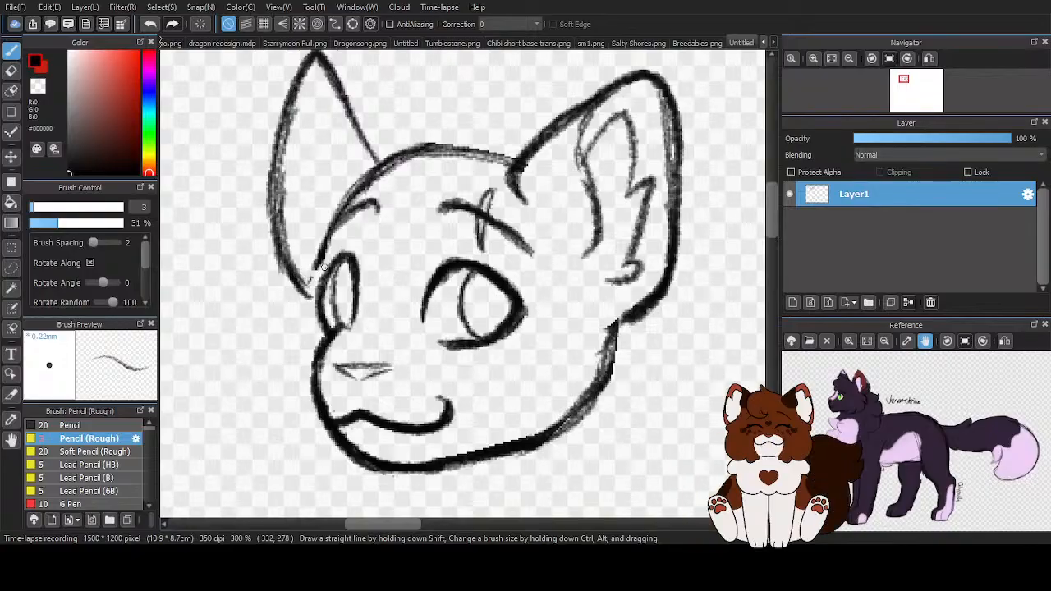
pyautogui.scroll(-1, 326, 267)
pyautogui.moveTo(326, 216); pyautogui.dragTo(314, 288)
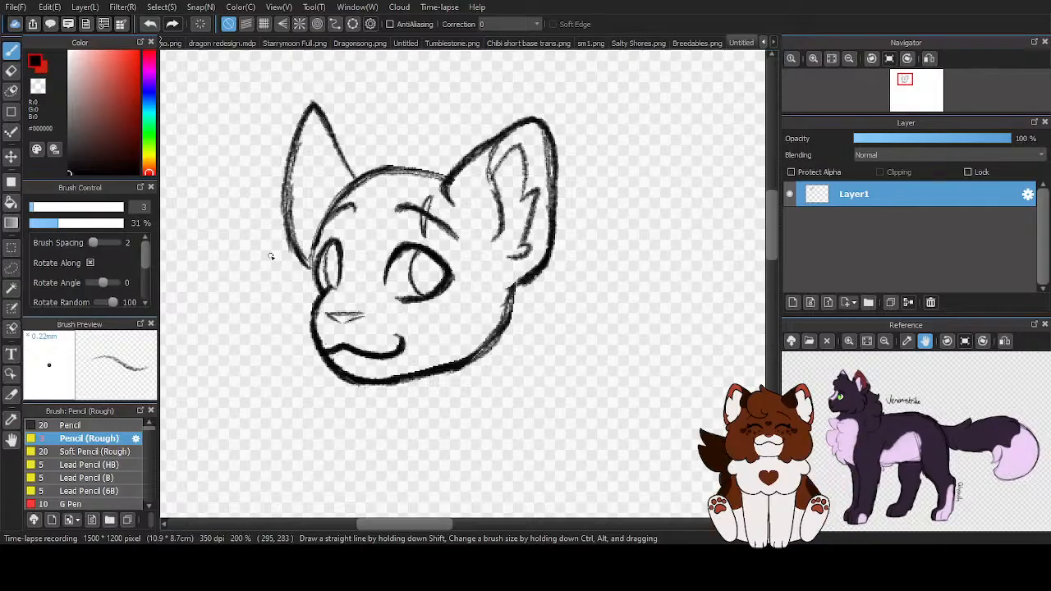
pyautogui.scroll(-1, 486, 256)
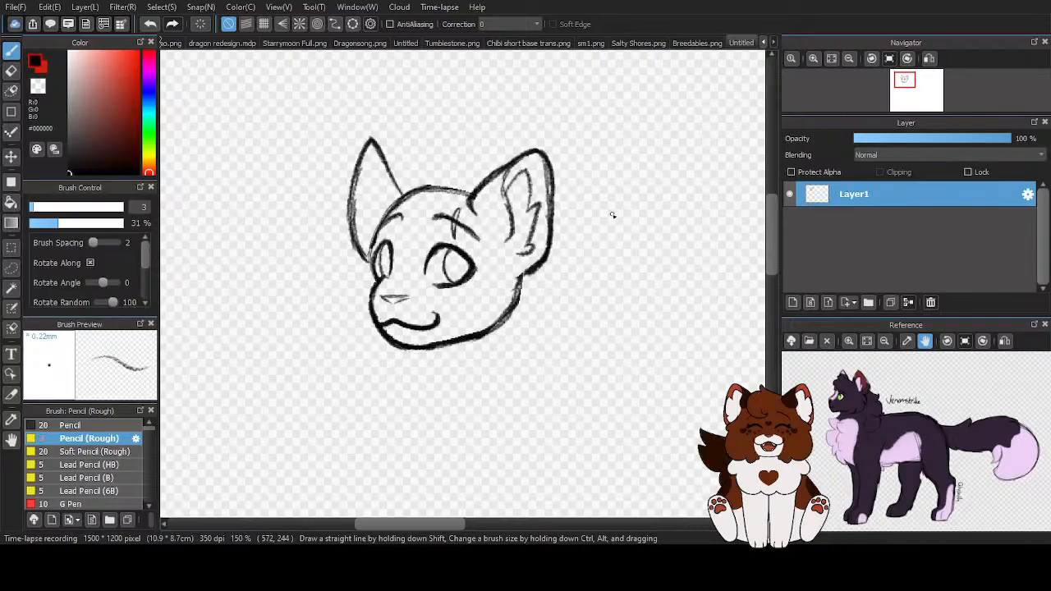
# Add a new layer and sketch rounded cheek fur tufts from the near ear's base down to below the jaw
pyautogui.click(793, 302)
pyautogui.scroll(5, 503, 321)
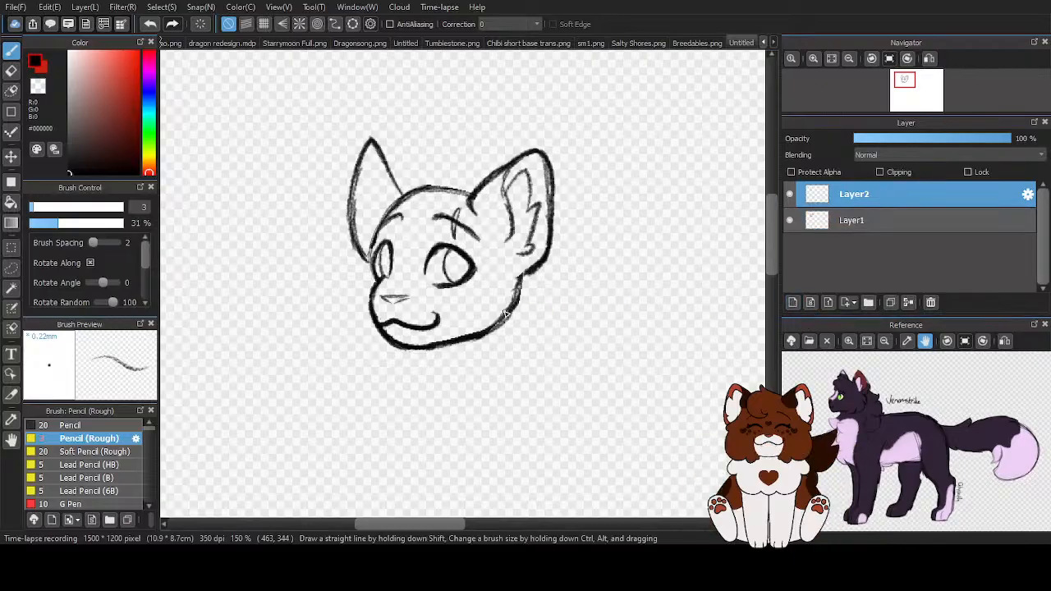
pyautogui.moveTo(541, 152)
pyautogui.mouseDown()
pyautogui.moveTo(575, 219)
pyautogui.moveTo(577, 299)
pyautogui.moveTo(610, 289)
pyautogui.moveTo(526, 394)
pyautogui.moveTo(448, 436)
pyautogui.mouseUp()
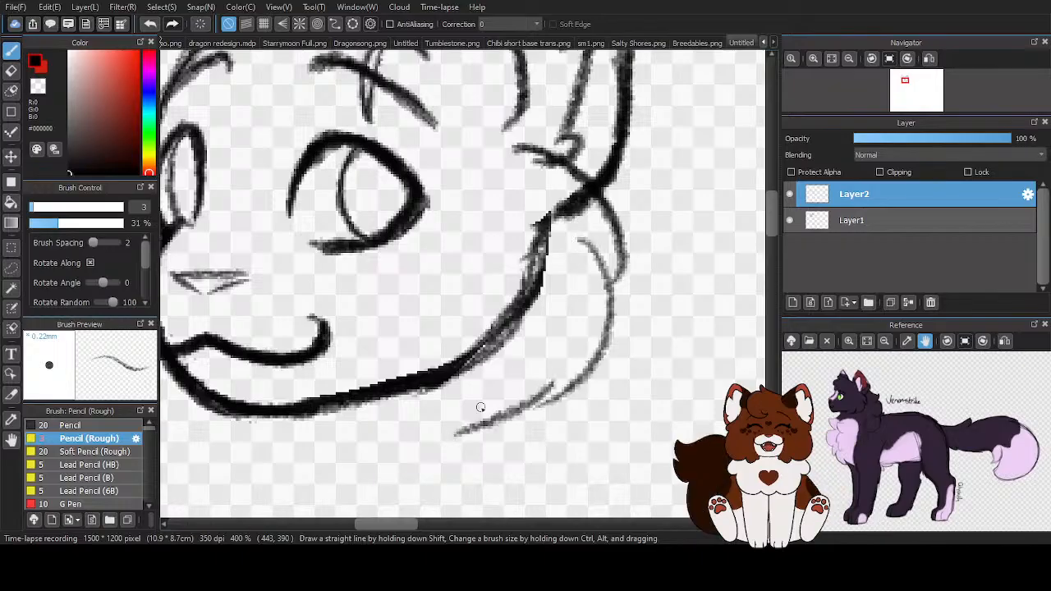
pyautogui.moveTo(473, 386); pyautogui.dragTo(460, 431)
pyautogui.moveTo(454, 443); pyautogui.dragTo(367, 448)
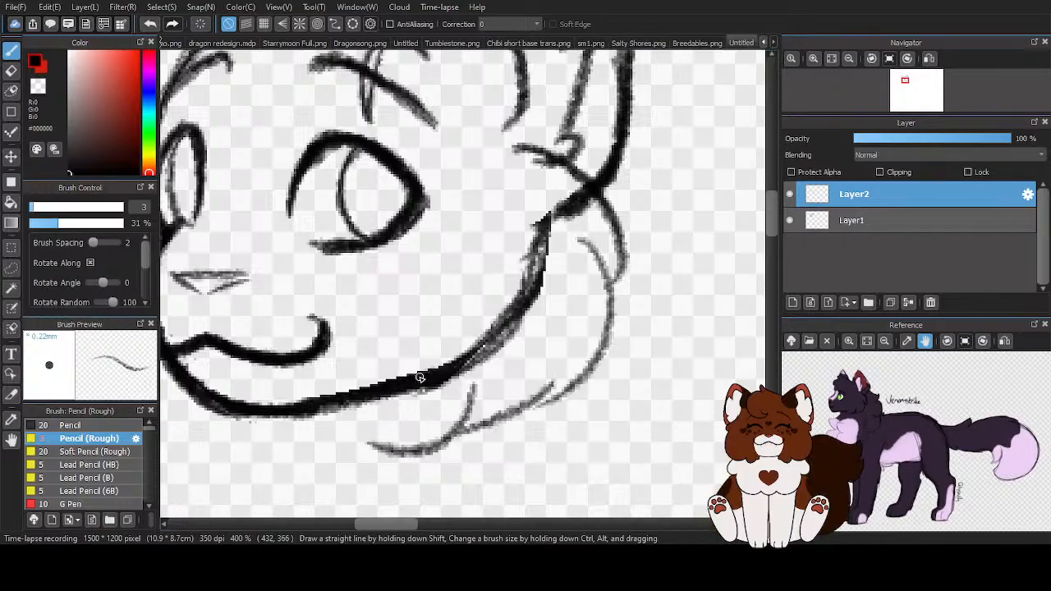
pyautogui.moveTo(349, 407); pyautogui.dragTo(398, 458)
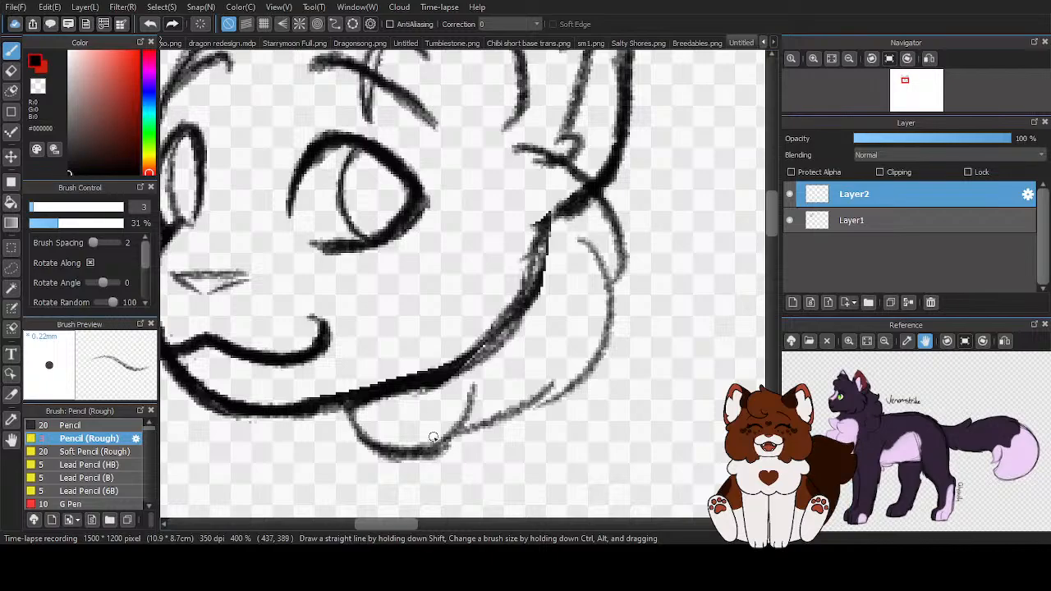
# Darken the near cheek's fur outline from the tuft below the jaw up to the near ear's base
pyautogui.moveTo(472, 429); pyautogui.dragTo(587, 362)
pyautogui.moveTo(608, 353); pyautogui.dragTo(604, 274)
pyautogui.moveTo(604, 274); pyautogui.dragTo(579, 242)
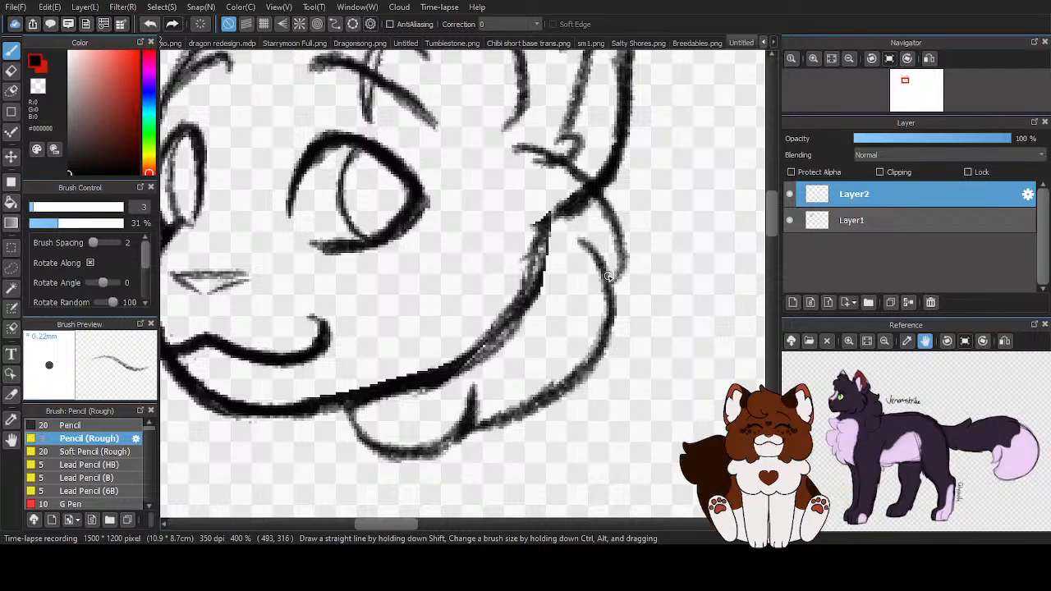
pyautogui.moveTo(513, 148); pyautogui.dragTo(601, 203)
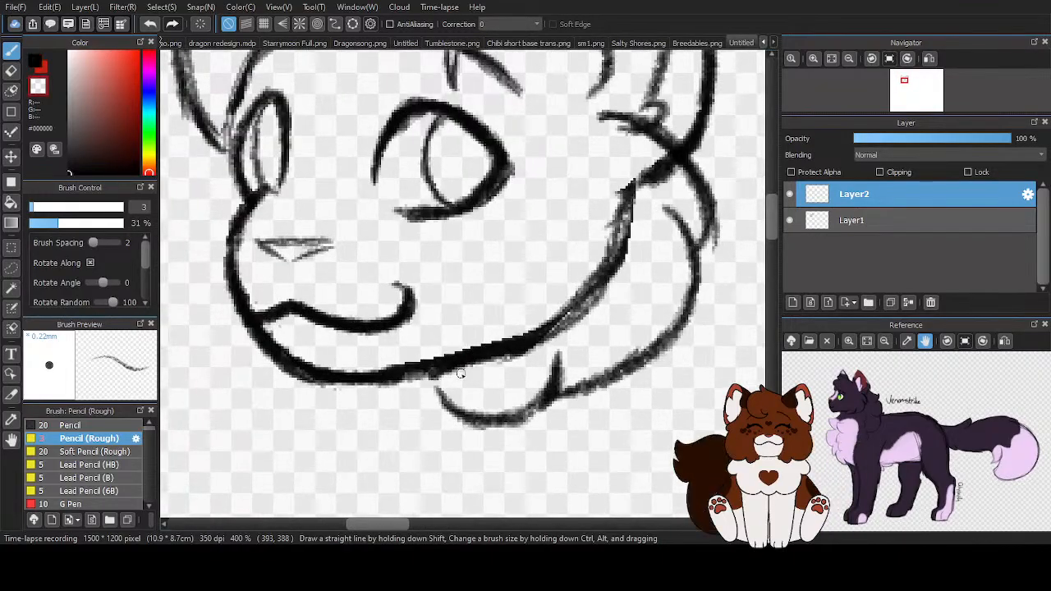
# Try new strokes joining the near cheek's lowest fur tuft to the jaw and erase them with the eraser at size 17
pyautogui.press('x')
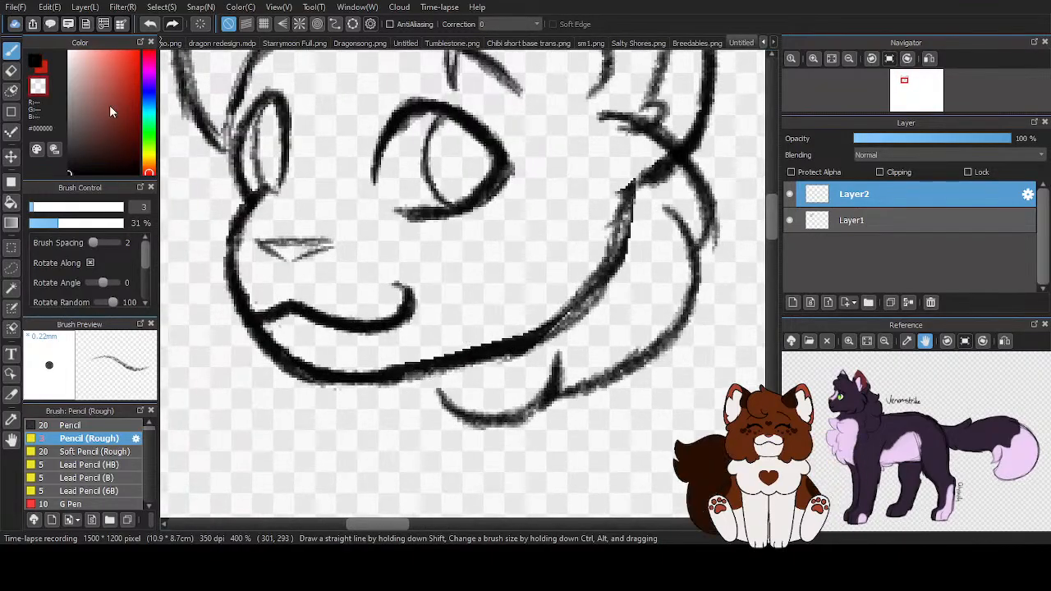
pyautogui.click(35, 62)
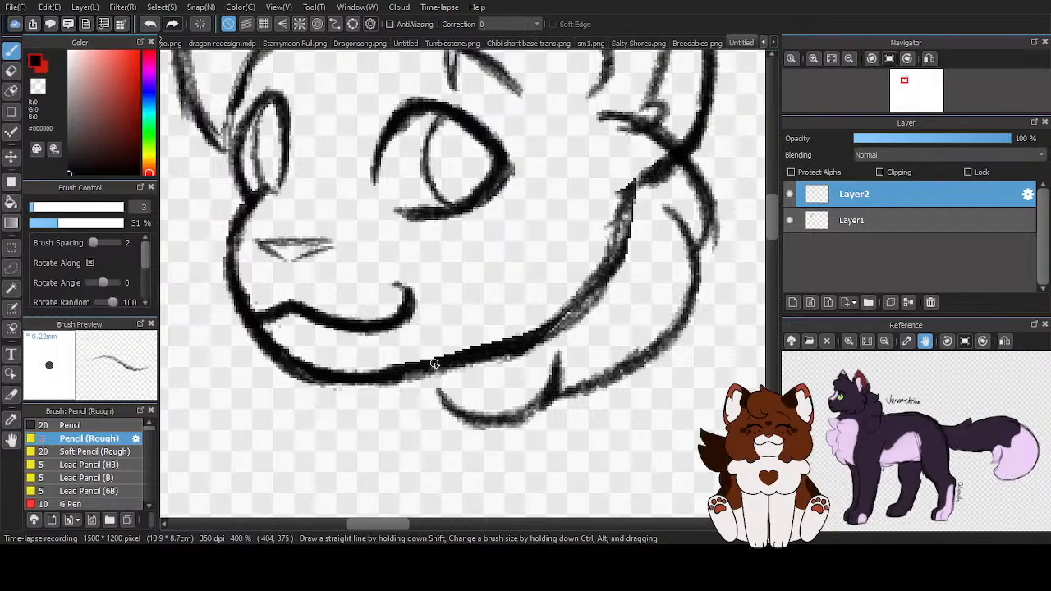
pyautogui.moveTo(432, 370); pyautogui.dragTo(467, 413)
pyautogui.moveTo(491, 358)
pyautogui.mouseDown()
pyautogui.moveTo(438, 382)
pyautogui.moveTo(483, 318)
pyautogui.mouseUp()
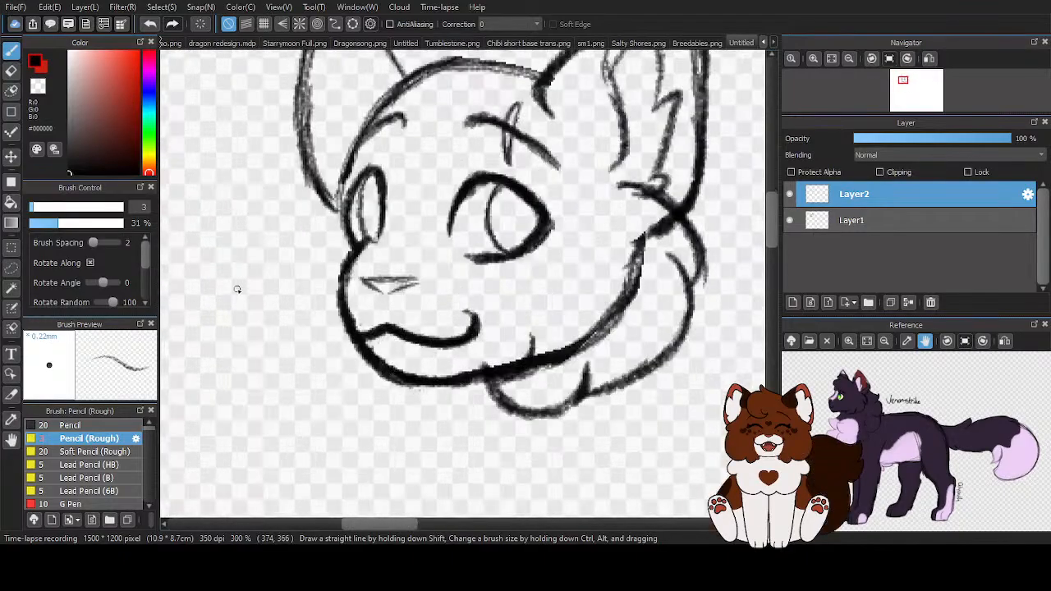
pyautogui.press('e')
pyautogui.moveTo(515, 346); pyautogui.dragTo(506, 374)
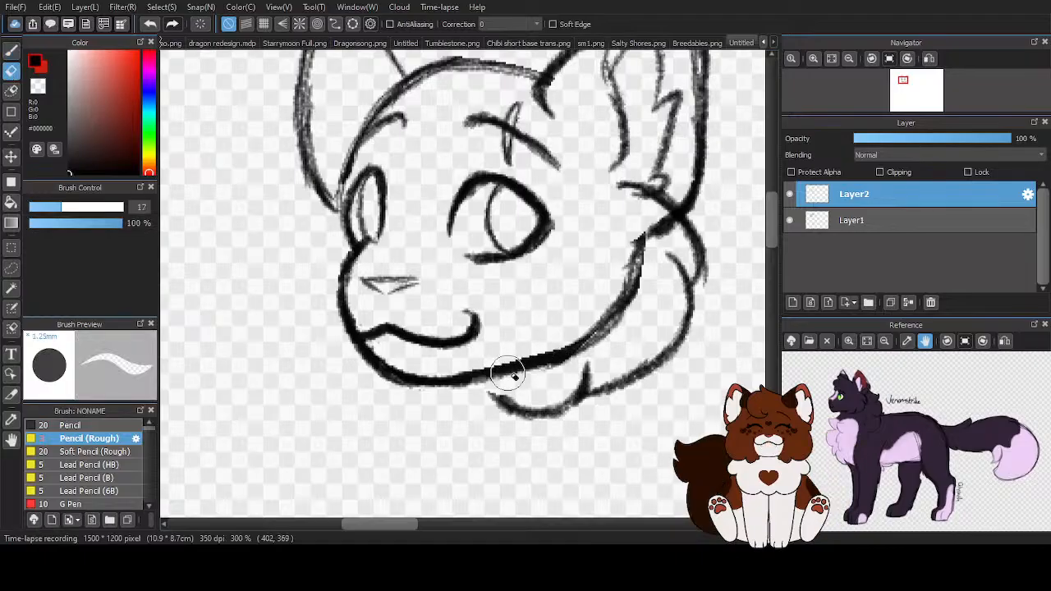
# Redraw the lowest tuft's front edge across the jaw with the rough pencil and thicken the near cheek's fur outline
pyautogui.scroll(-2, 380, 308)
pyautogui.scroll(2, 515, 338)
pyautogui.click(11, 50)
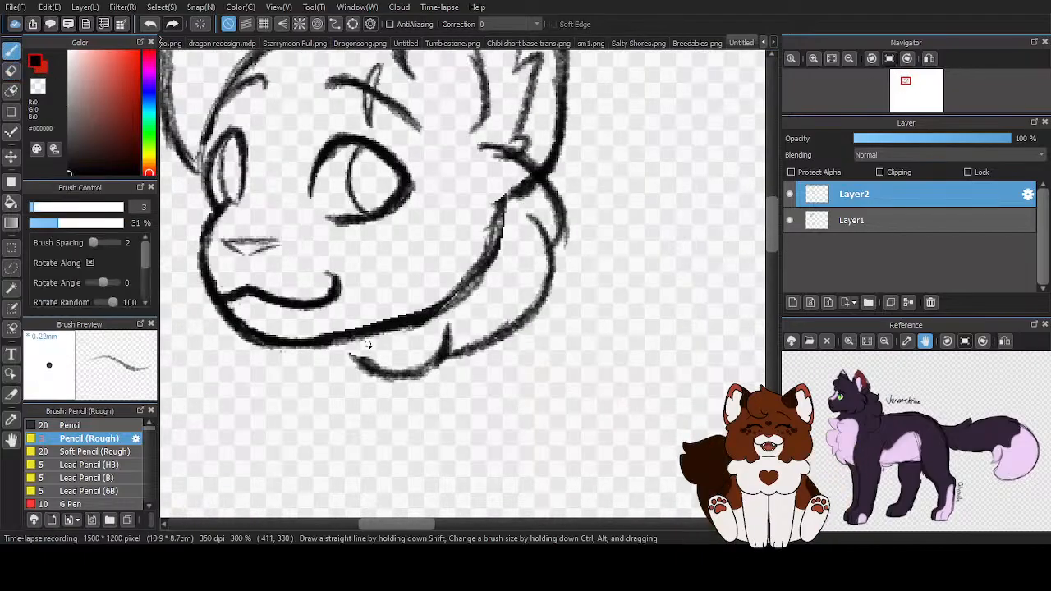
pyautogui.scroll(1, 374, 332)
pyautogui.moveTo(366, 290)
pyautogui.mouseDown()
pyautogui.moveTo(337, 354)
pyautogui.moveTo(418, 398)
pyautogui.mouseUp()
pyautogui.moveTo(355, 368)
pyautogui.mouseDown()
pyautogui.moveTo(450, 377)
pyautogui.moveTo(467, 352)
pyautogui.moveTo(584, 289)
pyautogui.moveTo(593, 221)
pyautogui.moveTo(555, 320)
pyautogui.mouseUp()
pyautogui.moveTo(622, 162); pyautogui.dragTo(608, 125)
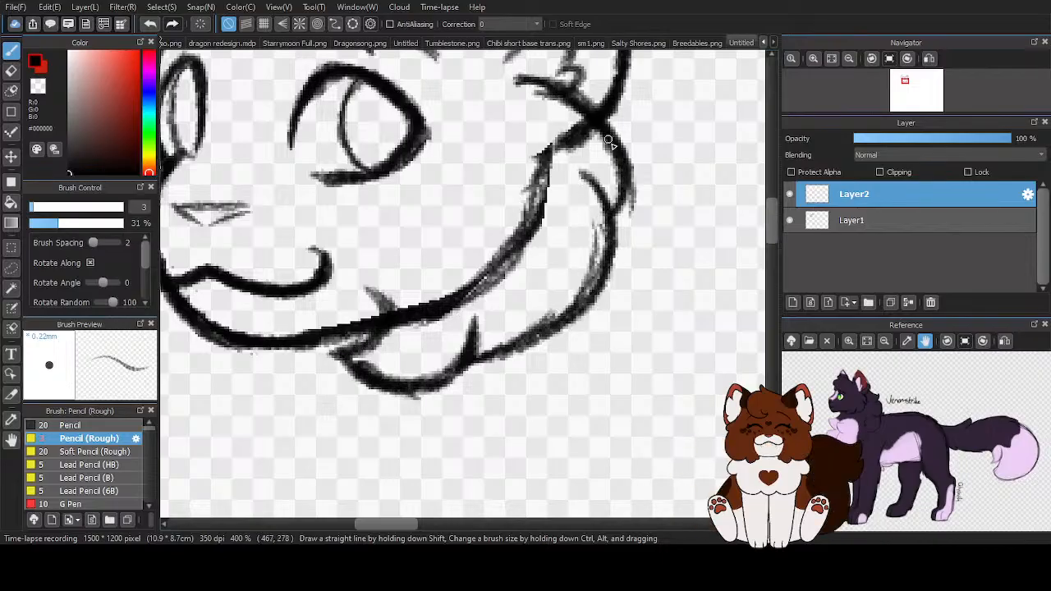
# Sketch rounded cheek fur tufts on the far side of the face, from the far ear's base to under the chin
pyautogui.scroll(-2, 641, 258)
pyautogui.scroll(1, 429, 172)
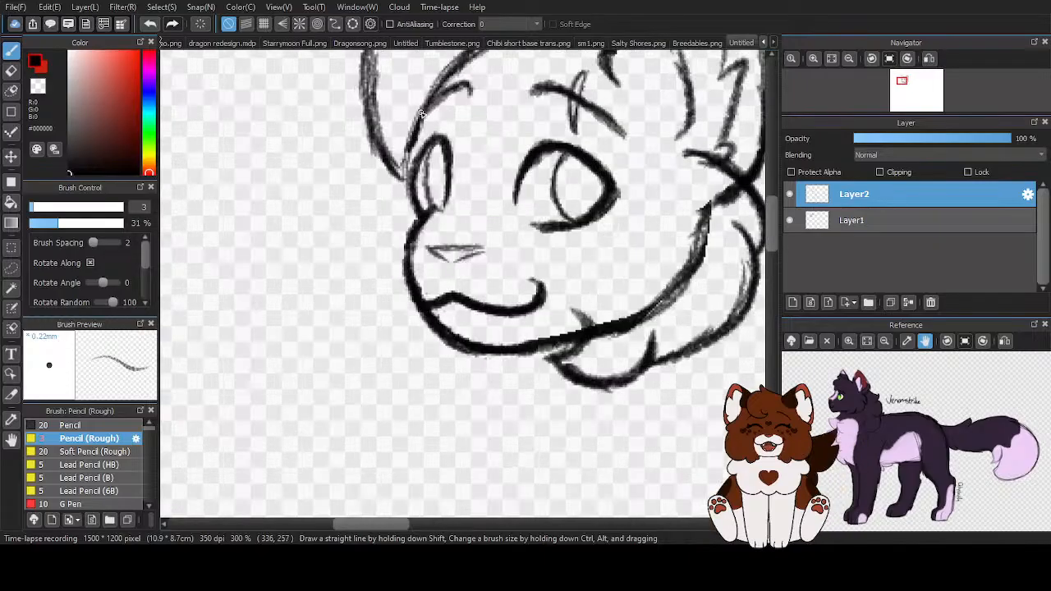
pyautogui.moveTo(381, 153)
pyautogui.mouseDown()
pyautogui.moveTo(387, 199)
pyautogui.moveTo(368, 206)
pyautogui.moveTo(369, 222)
pyautogui.moveTo(399, 310)
pyautogui.mouseUp()
pyautogui.moveTo(363, 268)
pyautogui.mouseDown()
pyautogui.moveTo(434, 344)
pyautogui.moveTo(478, 373)
pyautogui.moveTo(487, 352)
pyautogui.moveTo(428, 359)
pyautogui.mouseUp()
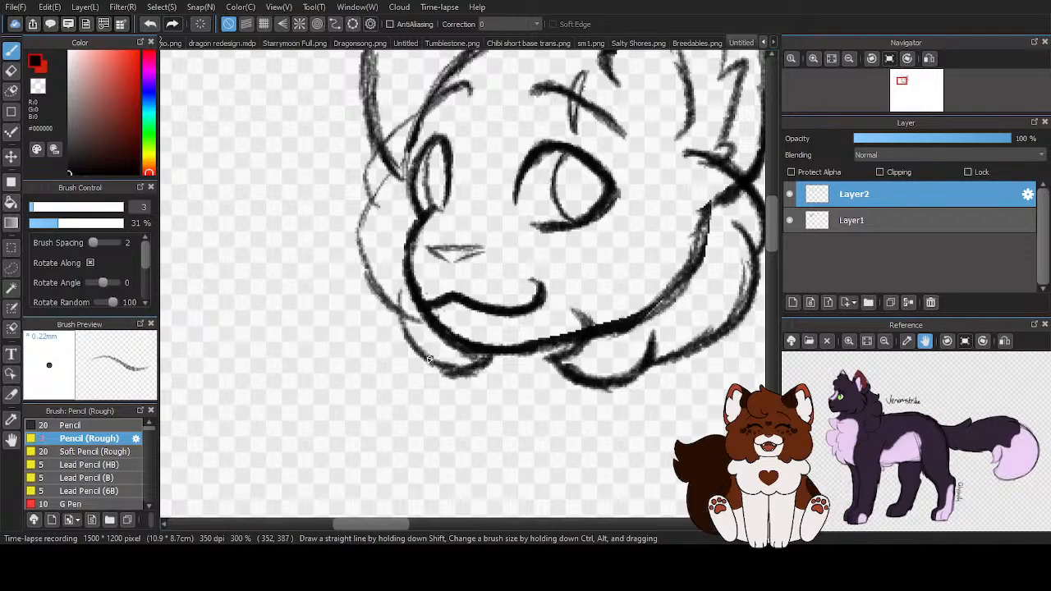
# Darken the far cheek's fur outline and its small upper tuft beside the far ear
pyautogui.moveTo(393, 171)
pyautogui.mouseDown()
pyautogui.moveTo(365, 239)
pyautogui.moveTo(409, 320)
pyautogui.mouseUp()
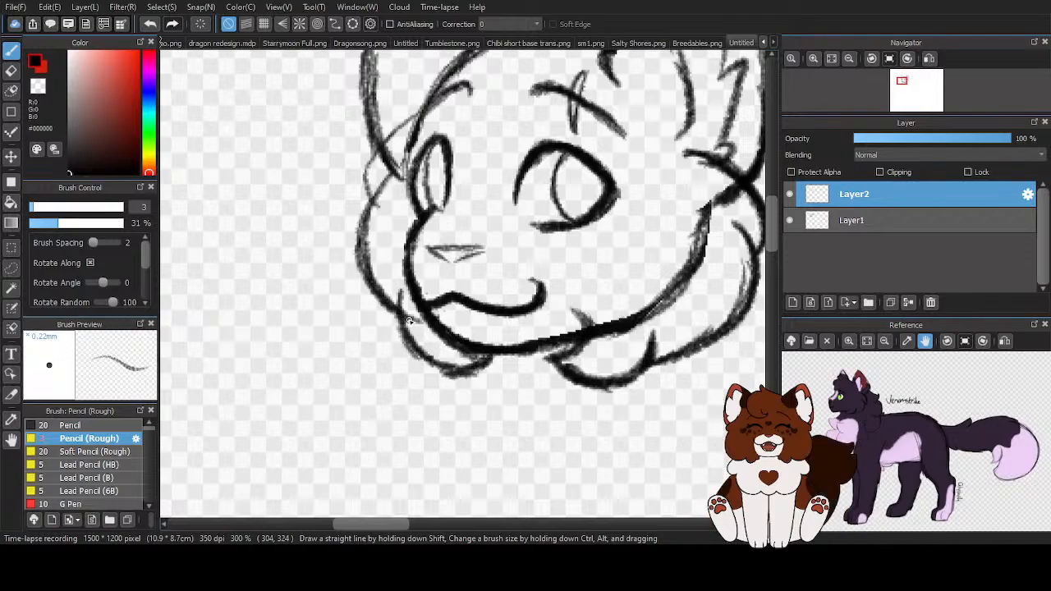
pyautogui.scroll(-3, 402, 304)
pyautogui.scroll(3, 460, 279)
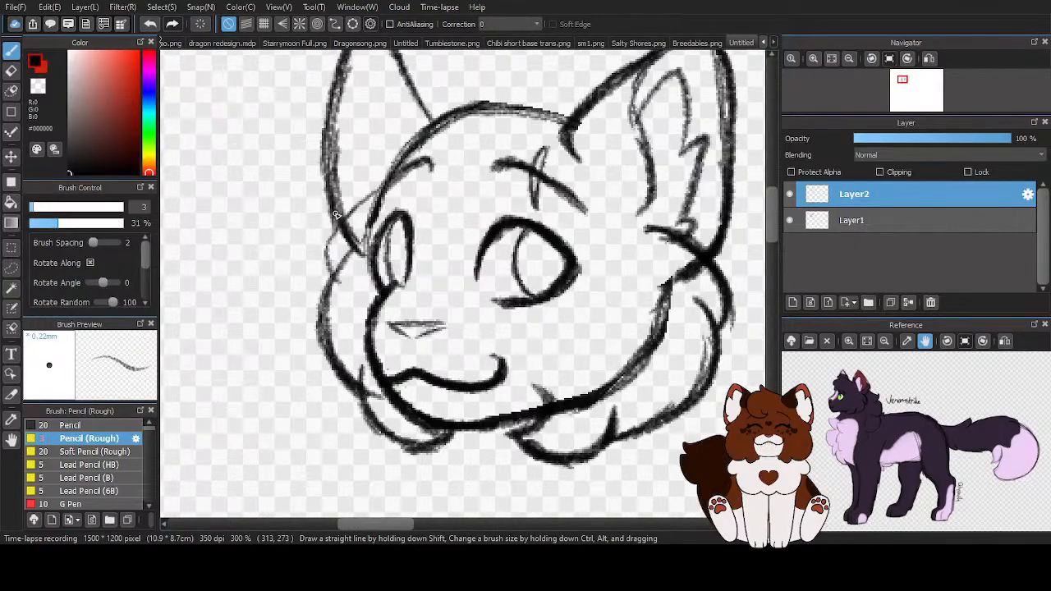
pyautogui.moveTo(383, 182); pyautogui.dragTo(321, 250)
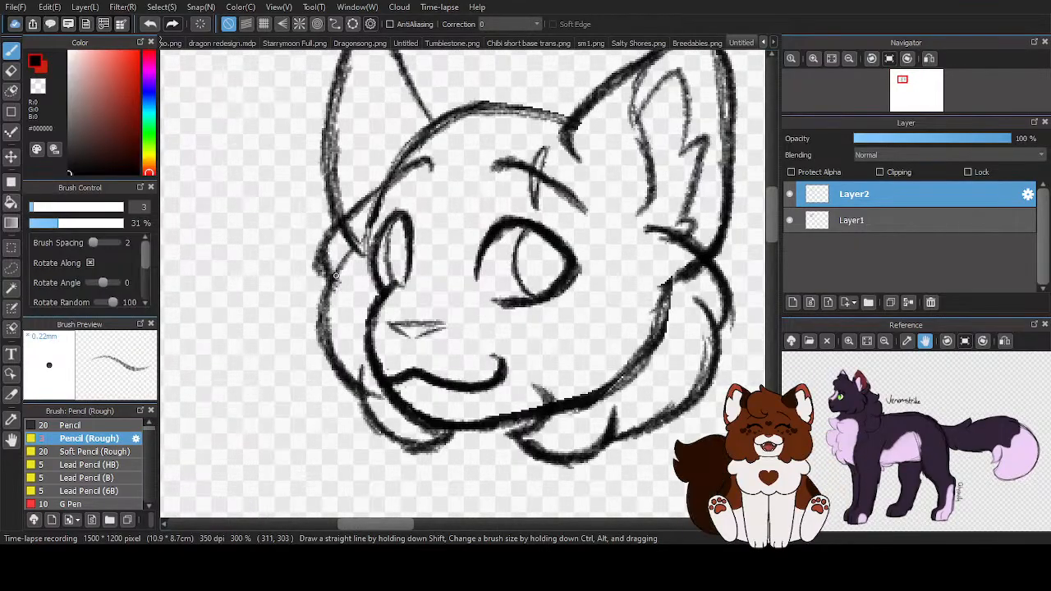
# Trim the stray line ends inside the far cheek's fur tufts using the transparent colour
pyautogui.scroll(-3, 336, 286)
pyautogui.scroll(4, 353, 234)
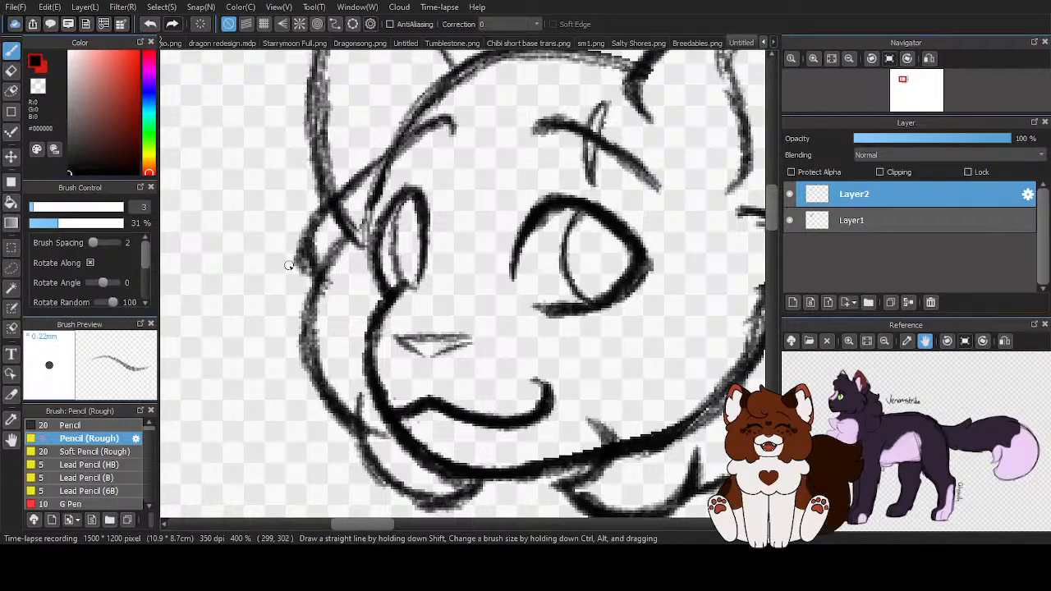
pyautogui.press('z')
pyautogui.moveTo(351, 232); pyautogui.dragTo(345, 246)
pyautogui.moveTo(370, 429); pyautogui.dragTo(379, 436)
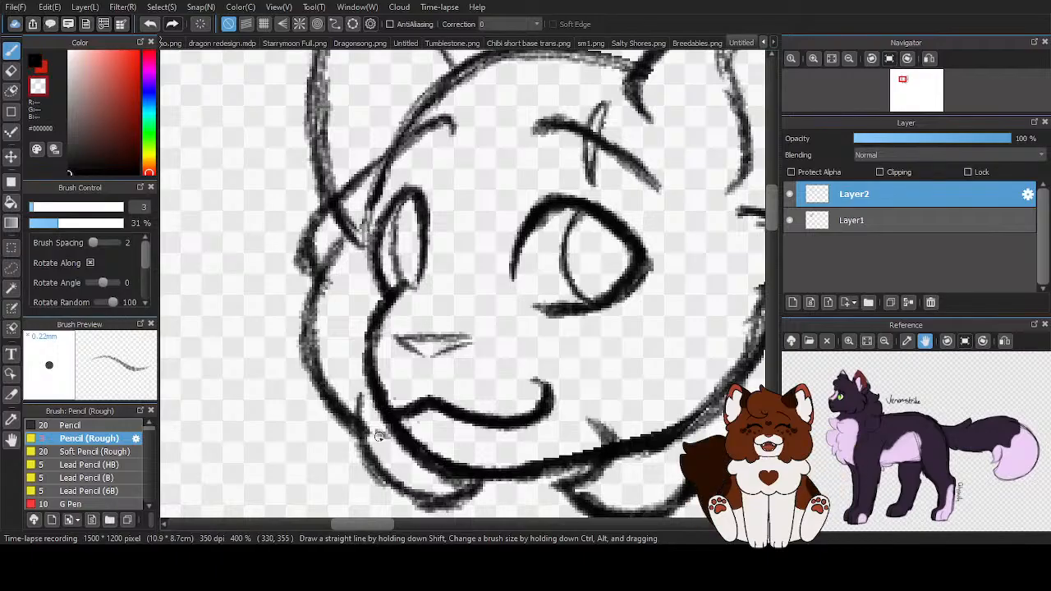
# Sketch a jagged hair tuft over the forehead, sweeping from the near ear across the far ear in black
pyautogui.scroll(-3, 381, 435)
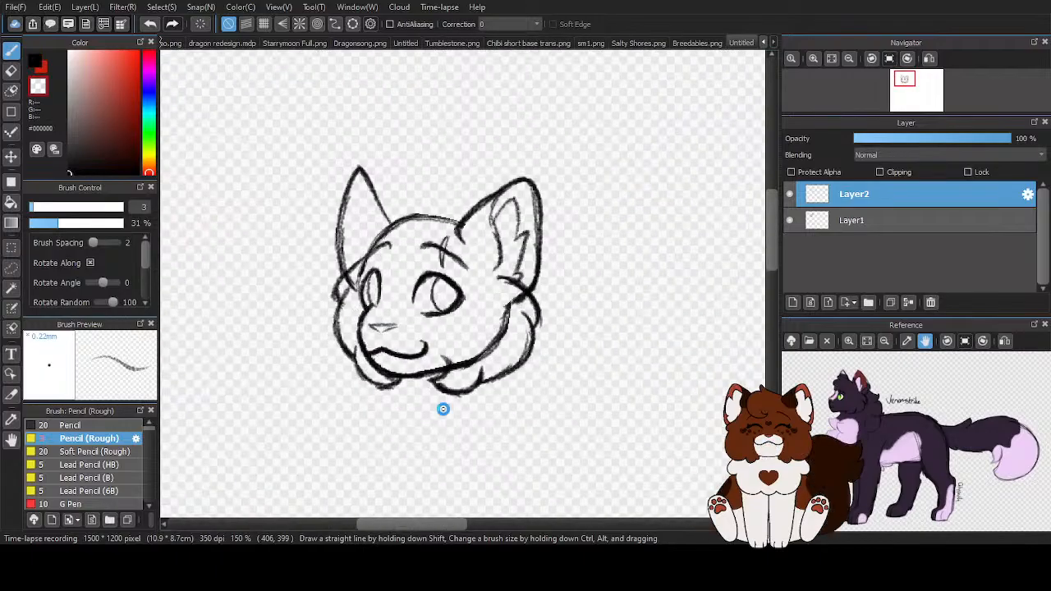
pyautogui.scroll(2, 441, 408)
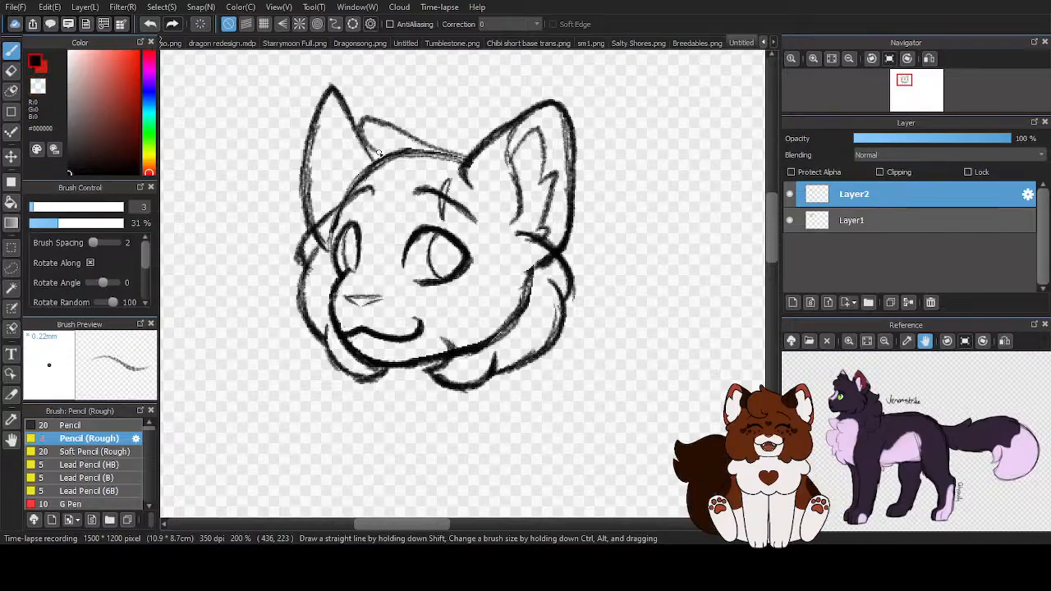
pyautogui.moveTo(379, 153)
pyautogui.mouseDown()
pyautogui.moveTo(344, 155)
pyautogui.moveTo(361, 206)
pyautogui.mouseUp()
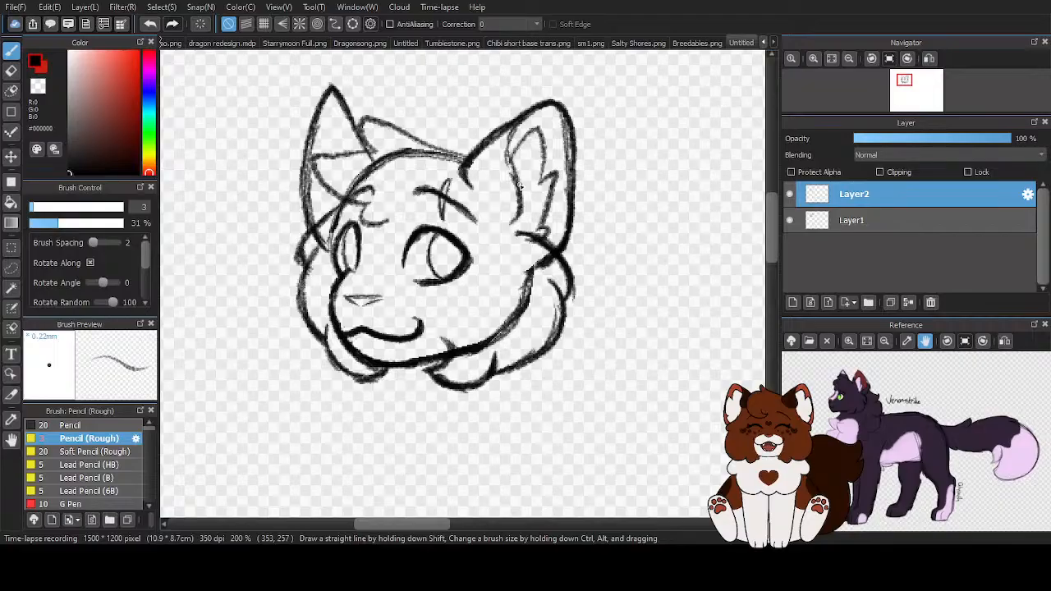
# Erase Layer1's old head outline behind the near cheek fur and the forehead hair tuft with the eraser at size 17
pyautogui.click(11, 70)
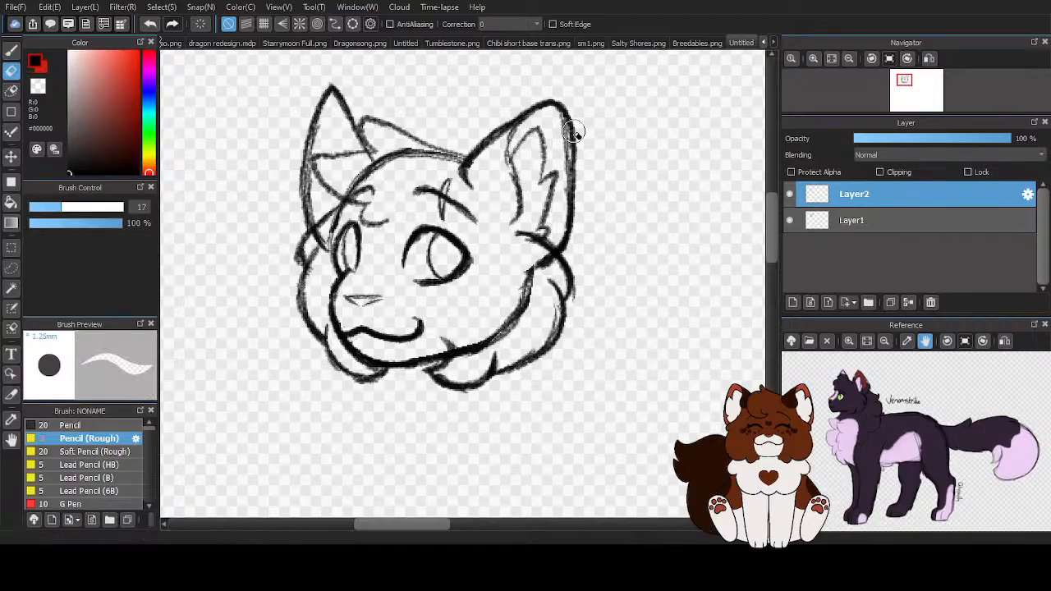
pyautogui.click(871, 213)
pyautogui.scroll(3, 526, 300)
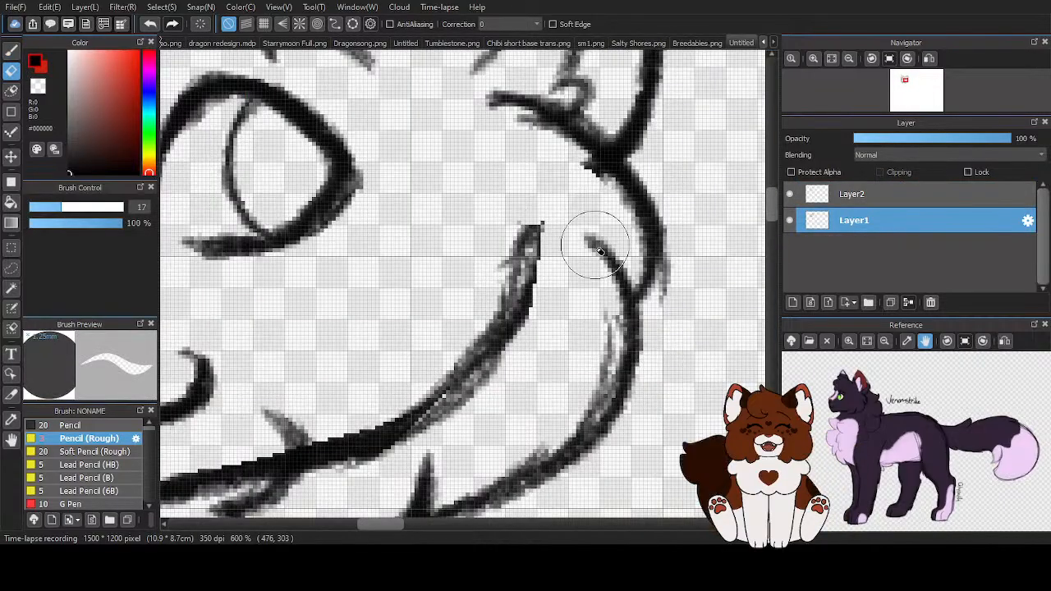
pyautogui.moveTo(561, 192)
pyautogui.mouseDown()
pyautogui.moveTo(535, 286)
pyautogui.moveTo(390, 460)
pyautogui.moveTo(340, 474)
pyautogui.moveTo(381, 357)
pyautogui.mouseUp()
pyautogui.scroll(-2, 532, 364)
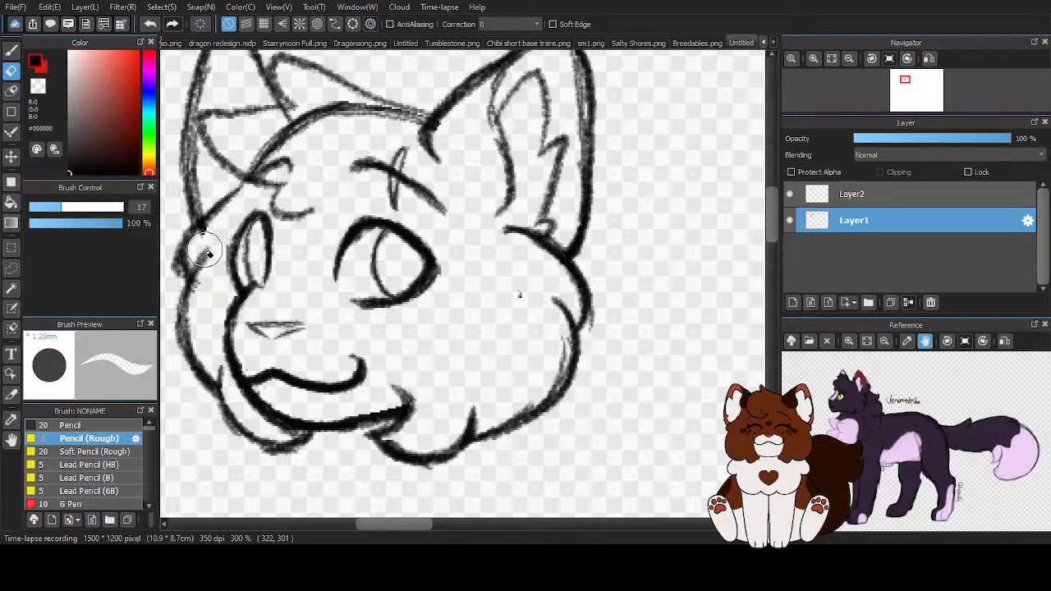
pyautogui.moveTo(252, 193)
pyautogui.mouseDown()
pyautogui.moveTo(318, 107)
pyautogui.moveTo(364, 96)
pyautogui.moveTo(408, 118)
pyautogui.moveTo(418, 104)
pyautogui.moveTo(347, 137)
pyautogui.moveTo(338, 112)
pyautogui.mouseUp()
pyautogui.scroll(-2, 440, 264)
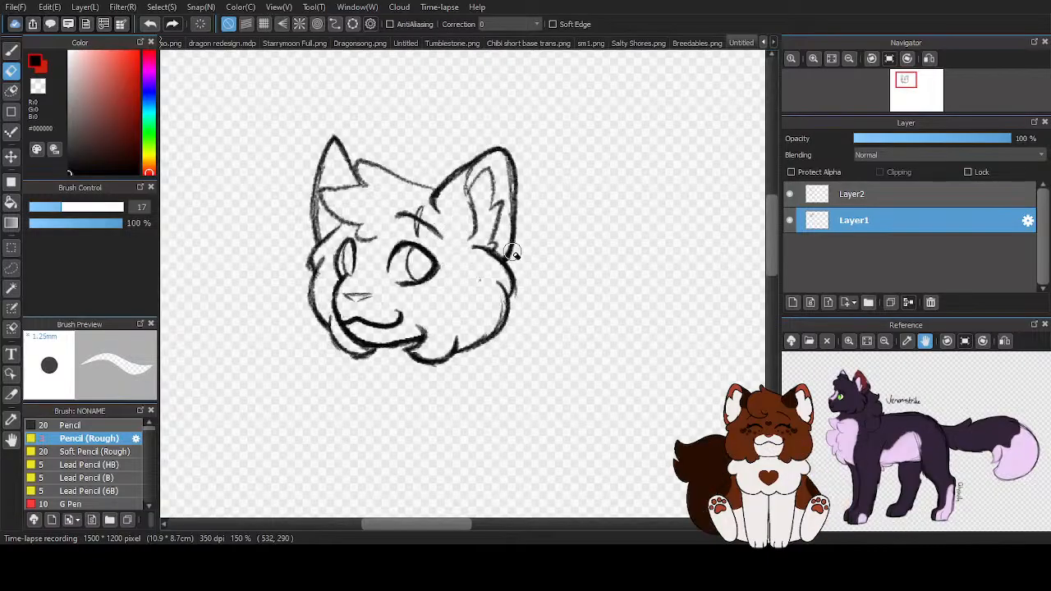
# Darken the forehead hair tuft's outline on Layer2 with the rough pencil, adding short strokes at its tips
pyautogui.click(12, 50)
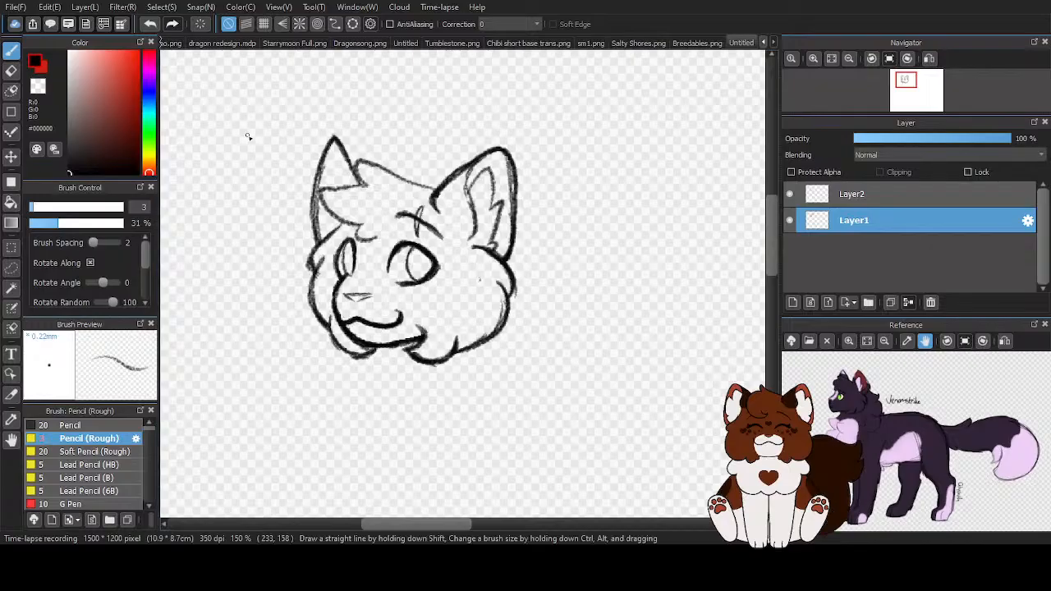
pyautogui.scroll(2, 331, 160)
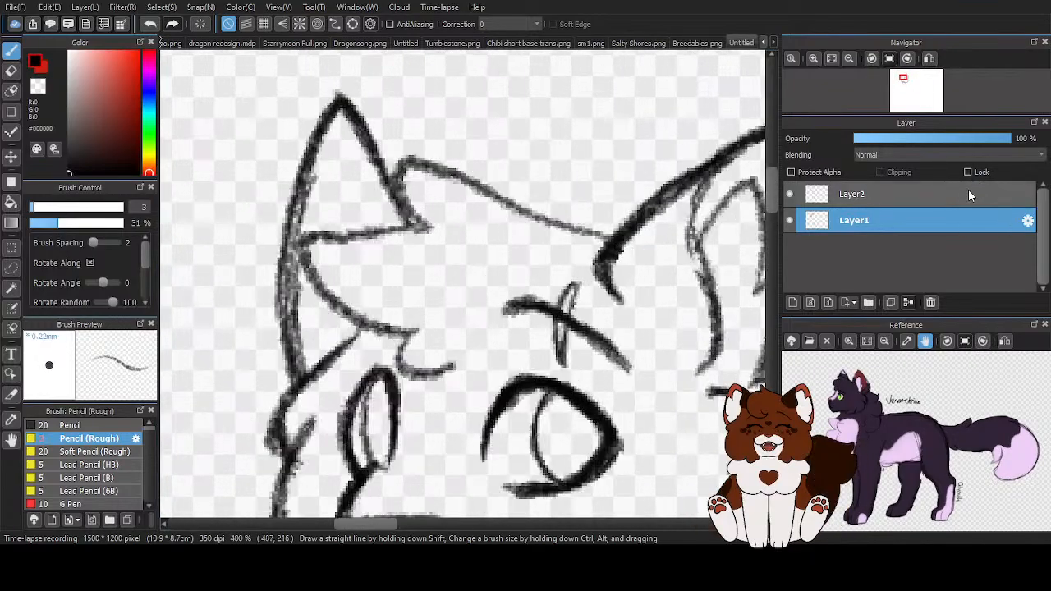
pyautogui.click(969, 195)
pyautogui.moveTo(621, 246)
pyautogui.mouseDown()
pyautogui.moveTo(452, 178)
pyautogui.moveTo(407, 203)
pyautogui.moveTo(418, 224)
pyautogui.moveTo(310, 218)
pyautogui.mouseUp()
pyautogui.moveTo(305, 244); pyautogui.dragTo(379, 333)
pyautogui.moveTo(326, 279); pyautogui.dragTo(460, 353)
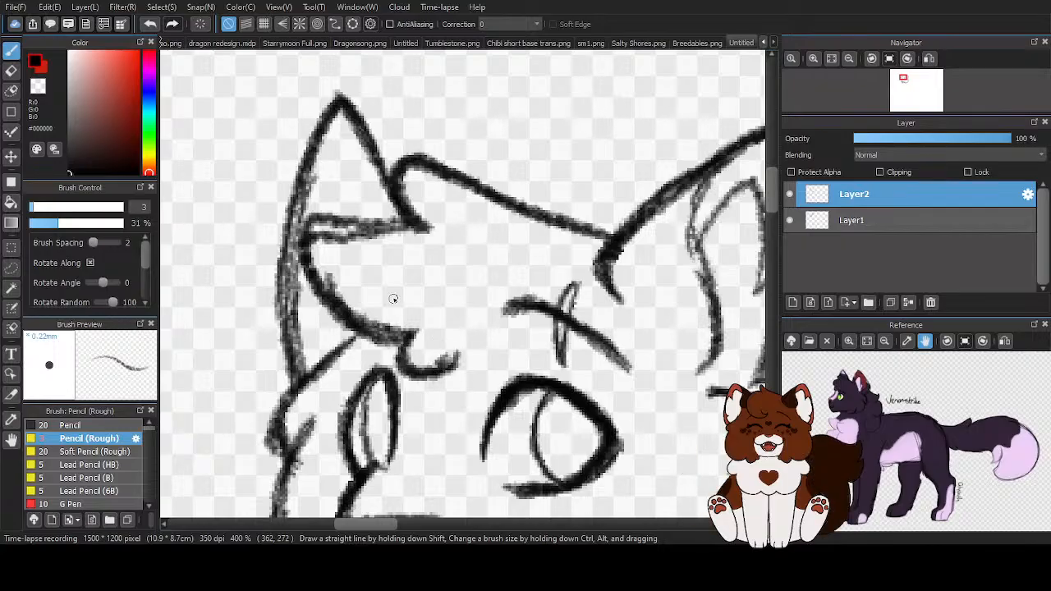
# Merge Layer2 down into Layer1 so the whole head sketch is on one layer
pyautogui.scroll(-2, 398, 239)
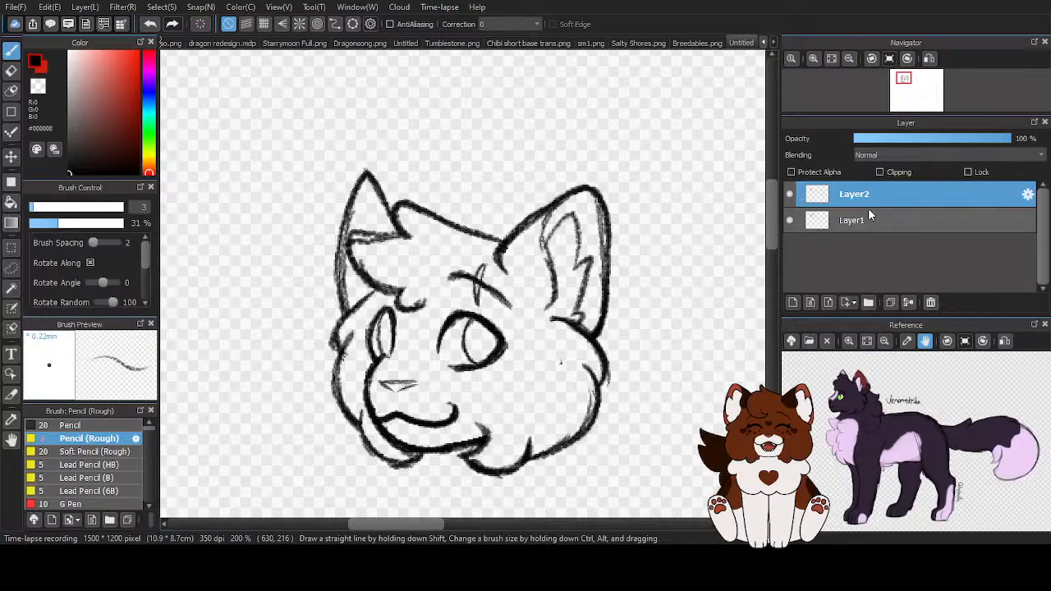
pyautogui.click(870, 218)
pyautogui.press('e')
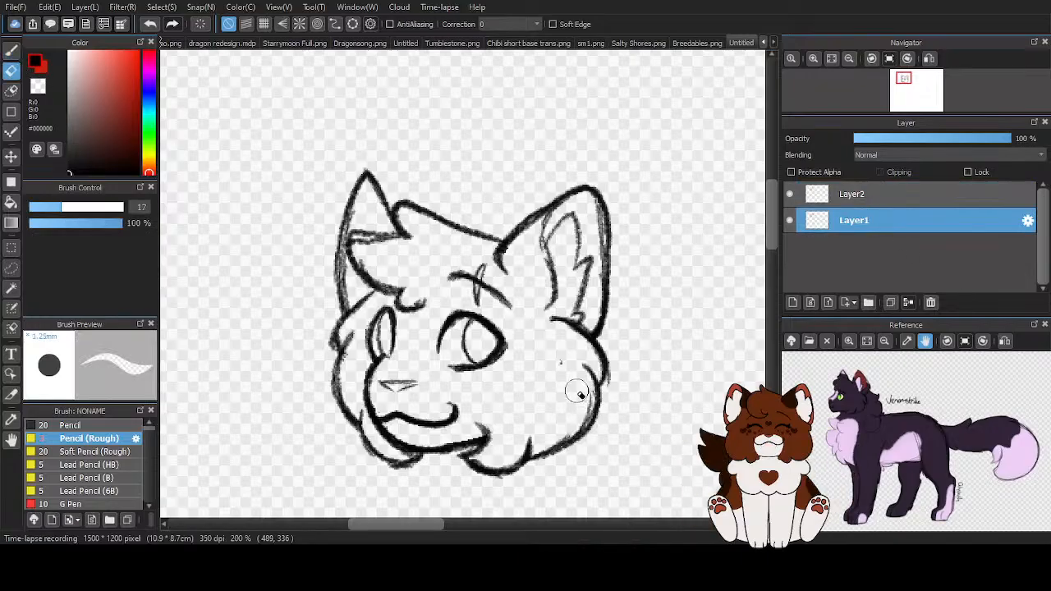
pyautogui.scroll(-3, 427, 271)
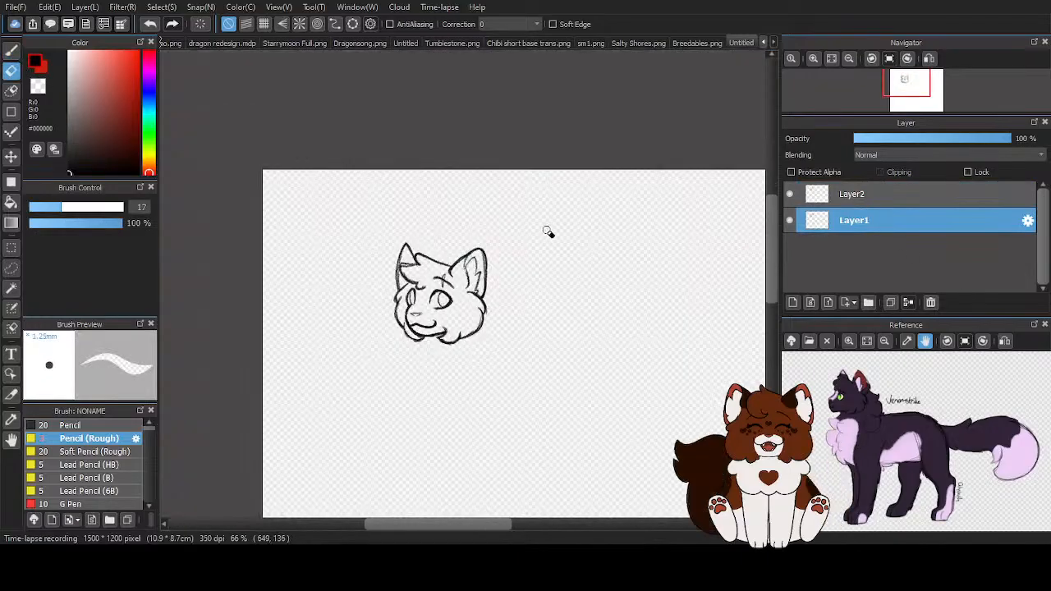
pyautogui.scroll(3, 562, 202)
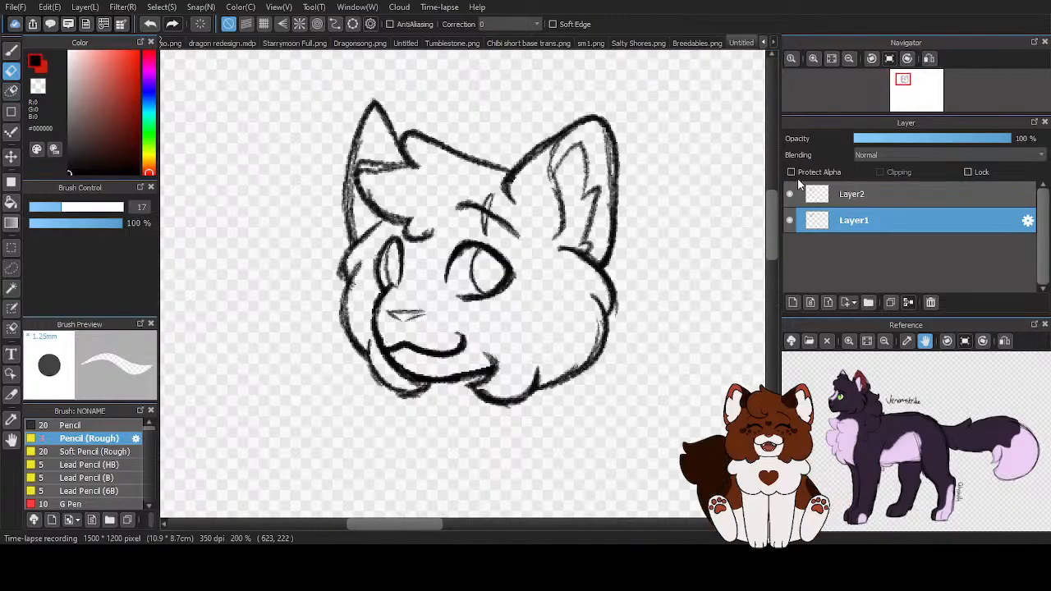
pyautogui.click(854, 195)
pyautogui.click(908, 303)
pyautogui.scroll(-3, 375, 251)
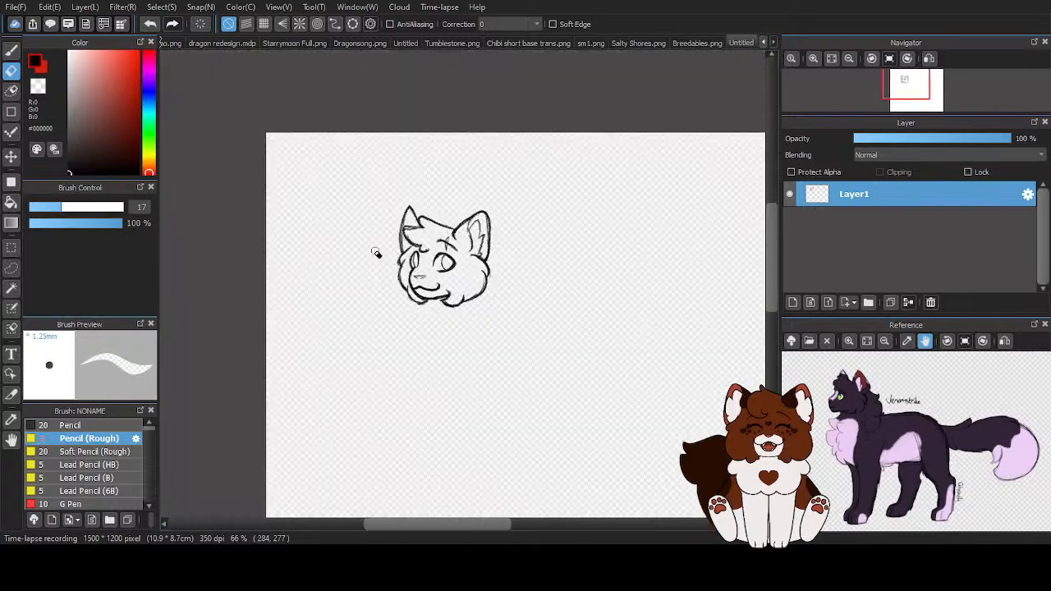
# Move the head sketch slightly toward the canvas's left edge with the Move tool
pyautogui.scroll(1, 457, 339)
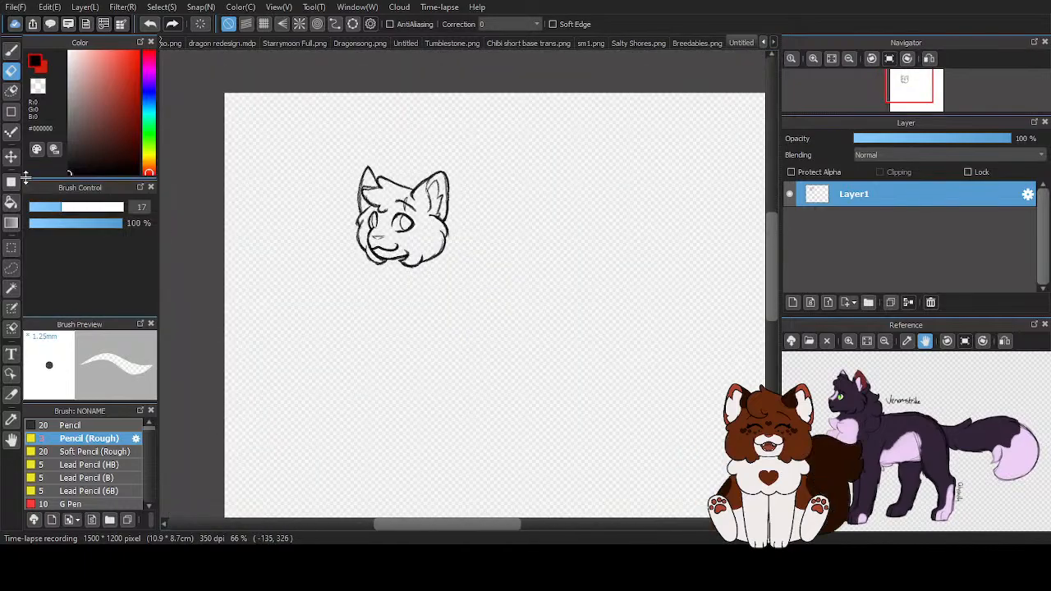
pyautogui.click(12, 156)
pyautogui.moveTo(417, 239); pyautogui.dragTo(402, 239)
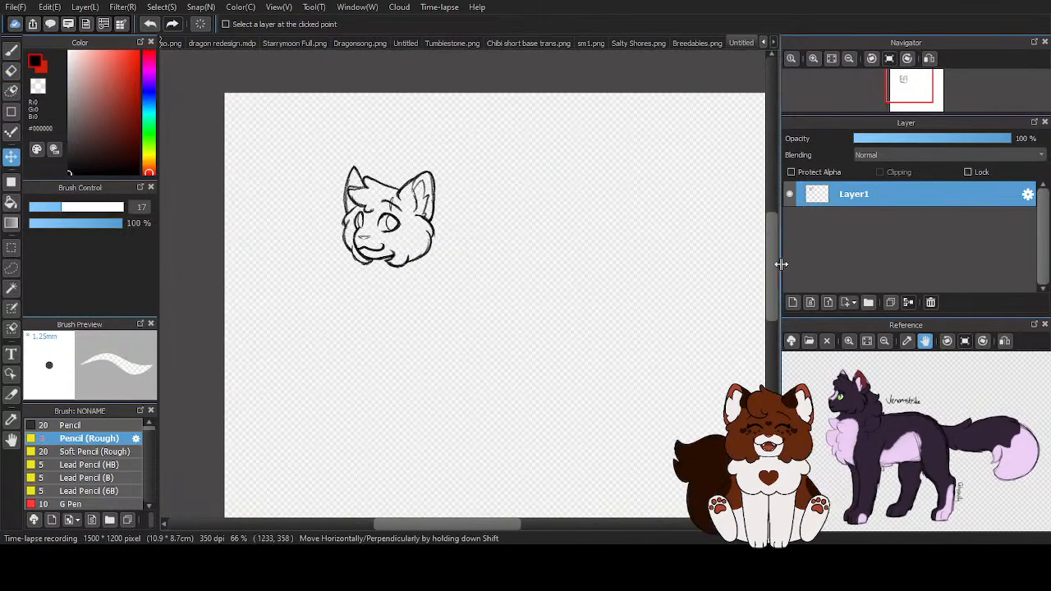
# Add a new layer above the head sketch and return to the rough pencil brush at size 3
pyautogui.click(792, 302)
pyautogui.click(11, 51)
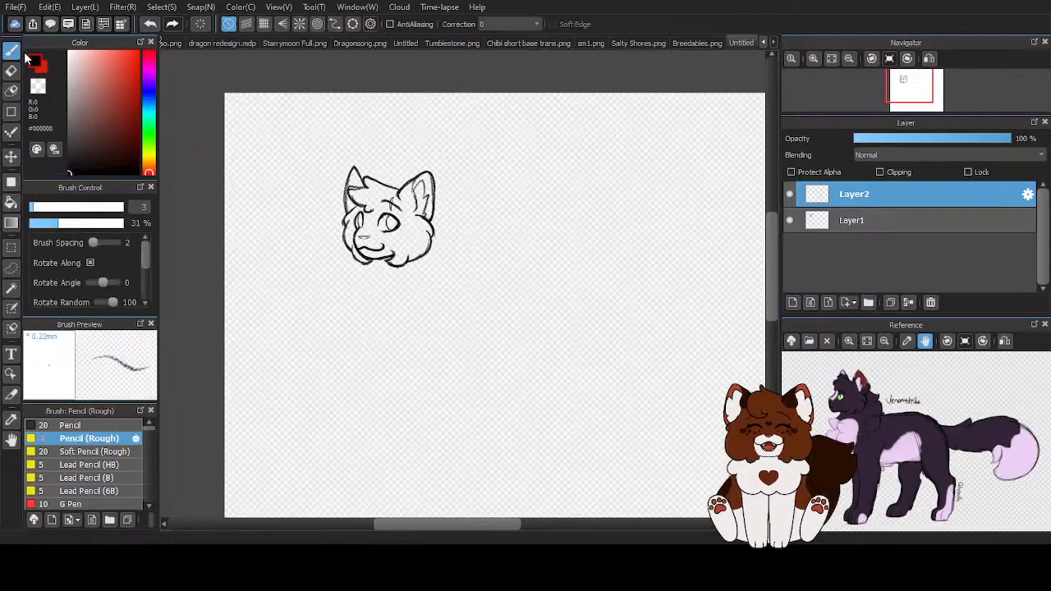
pyautogui.scroll(-2, 396, 187)
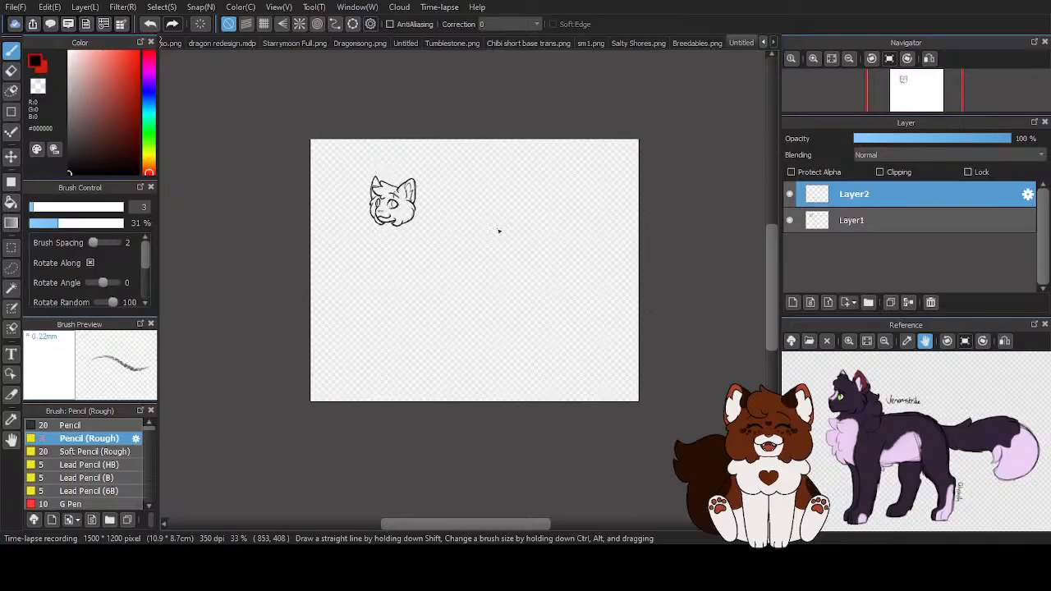
pyautogui.click(855, 218)
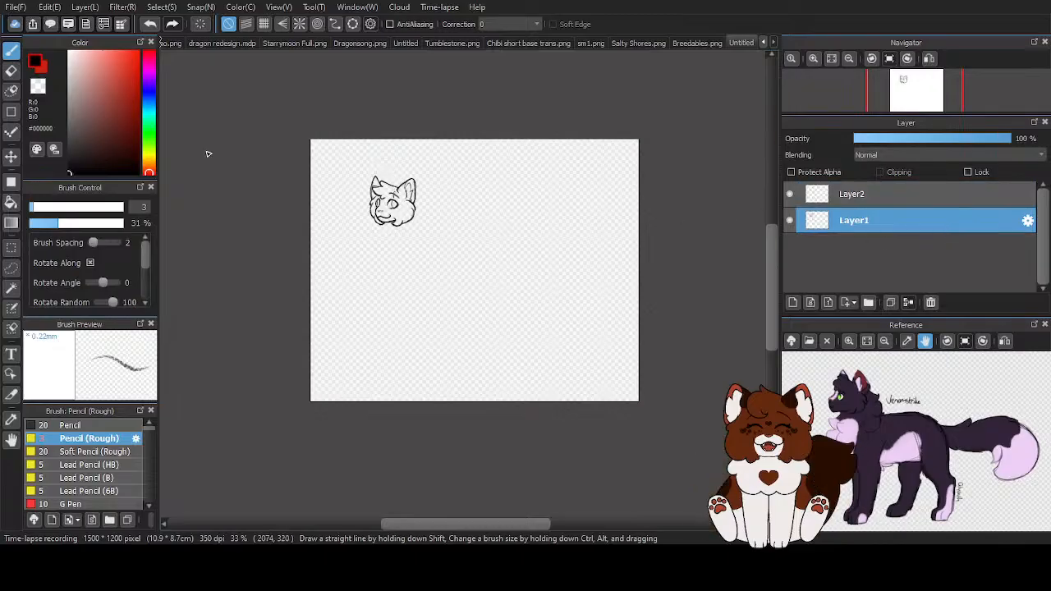
pyautogui.click(835, 197)
# Sketch the back of the neck from behind the near ear and a rounded chest curve below the chin
pyautogui.scroll(4, 342, 221)
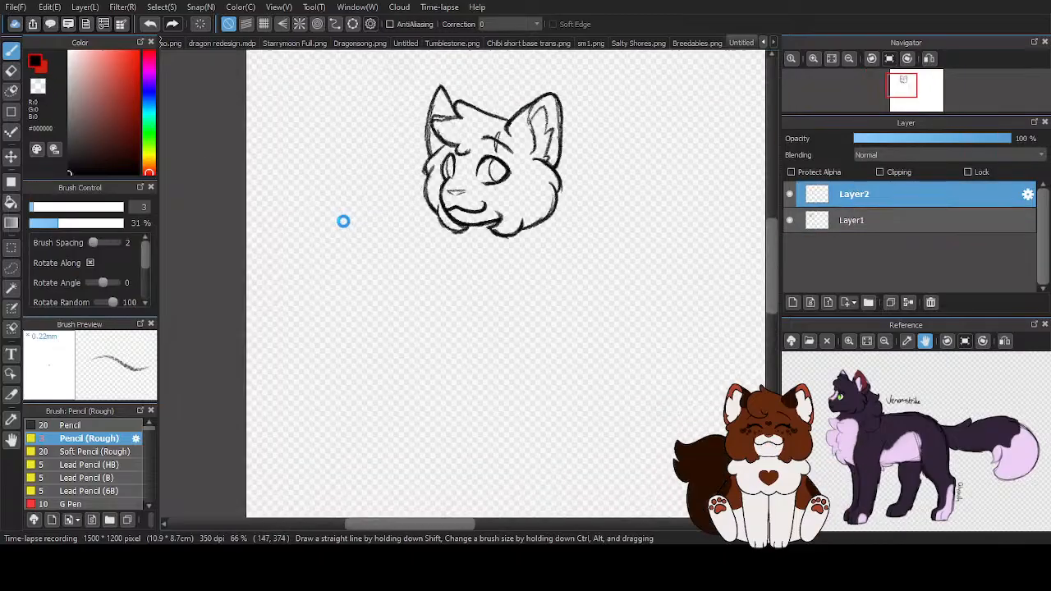
pyautogui.scroll(-3, 571, 218)
pyautogui.scroll(3, 527, 195)
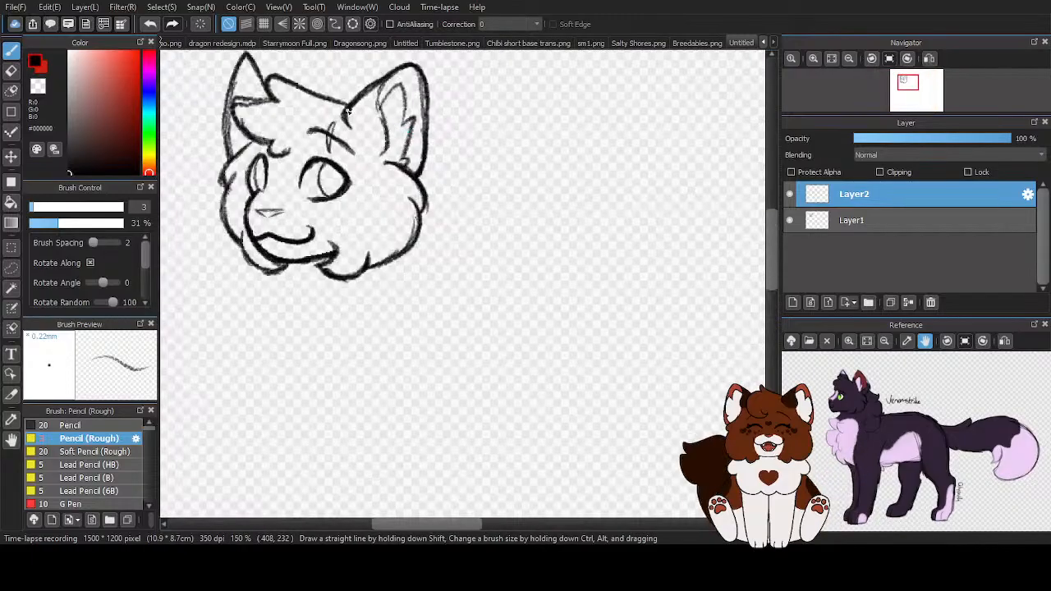
pyautogui.moveTo(405, 162); pyautogui.dragTo(410, 281)
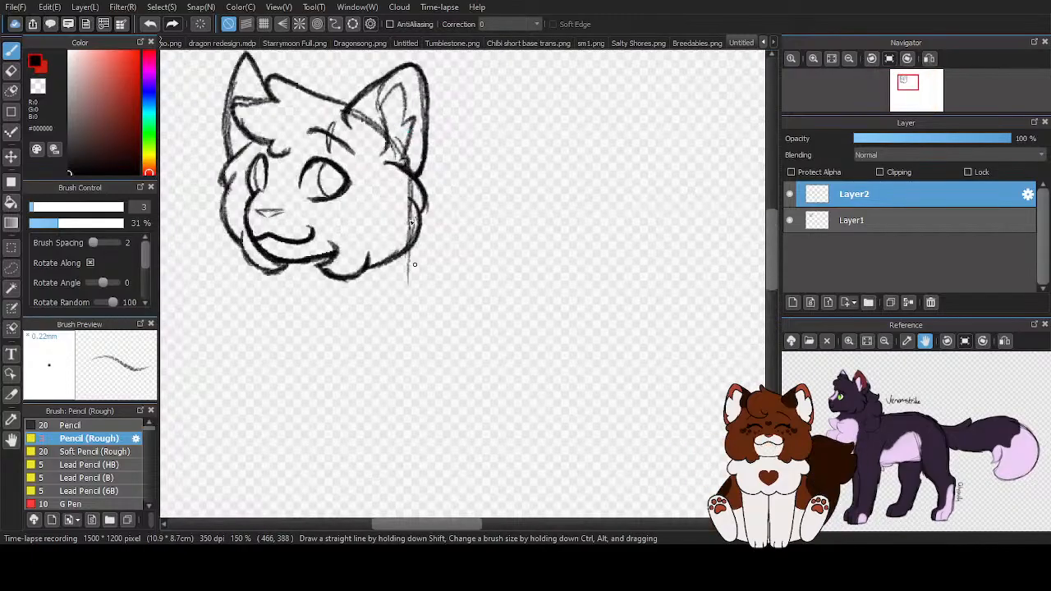
pyautogui.moveTo(411, 218); pyautogui.dragTo(410, 240)
pyautogui.moveTo(285, 262)
pyautogui.mouseDown()
pyautogui.moveTo(258, 357)
pyautogui.moveTo(336, 430)
pyautogui.moveTo(265, 327)
pyautogui.moveTo(331, 419)
pyautogui.mouseUp()
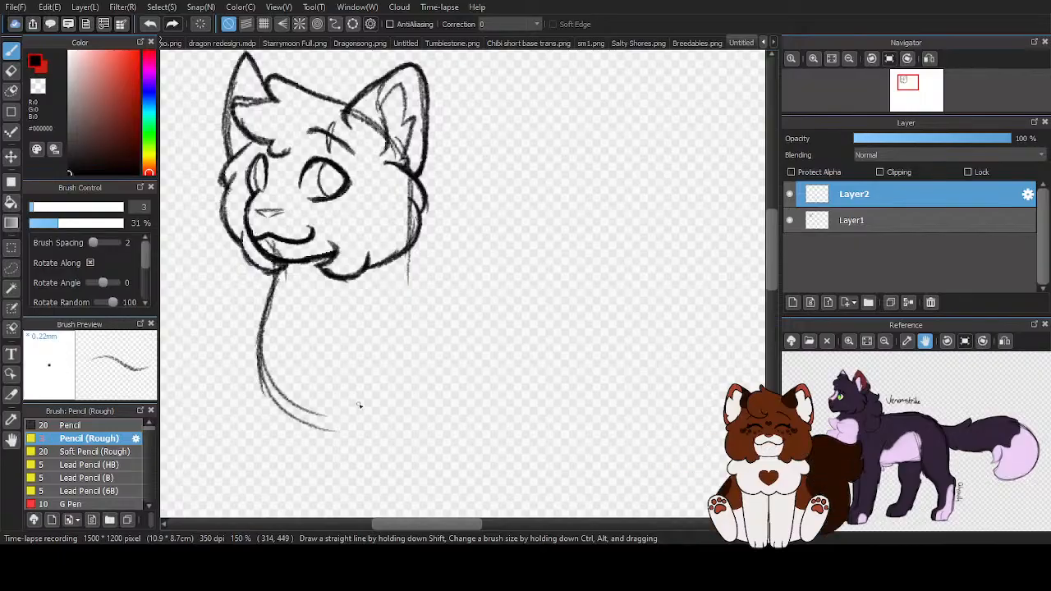
pyautogui.moveTo(409, 179); pyautogui.dragTo(427, 301)
pyautogui.moveTo(412, 203); pyautogui.dragTo(427, 303)
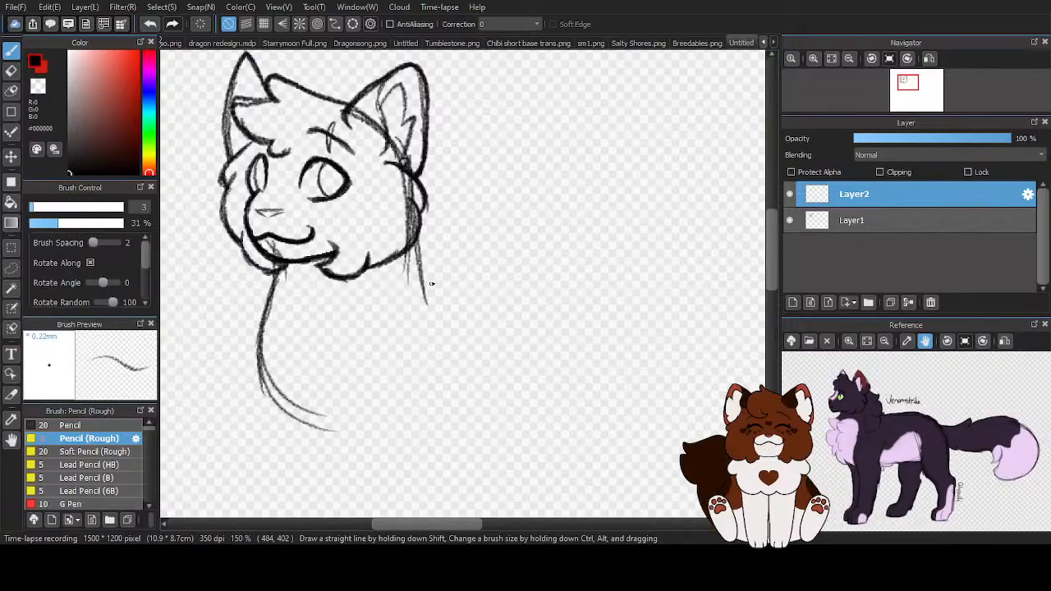
pyautogui.moveTo(276, 239)
pyautogui.mouseDown()
pyautogui.moveTo(261, 340)
pyautogui.moveTo(263, 321)
pyautogui.moveTo(304, 388)
pyautogui.moveTo(333, 428)
pyautogui.mouseUp()
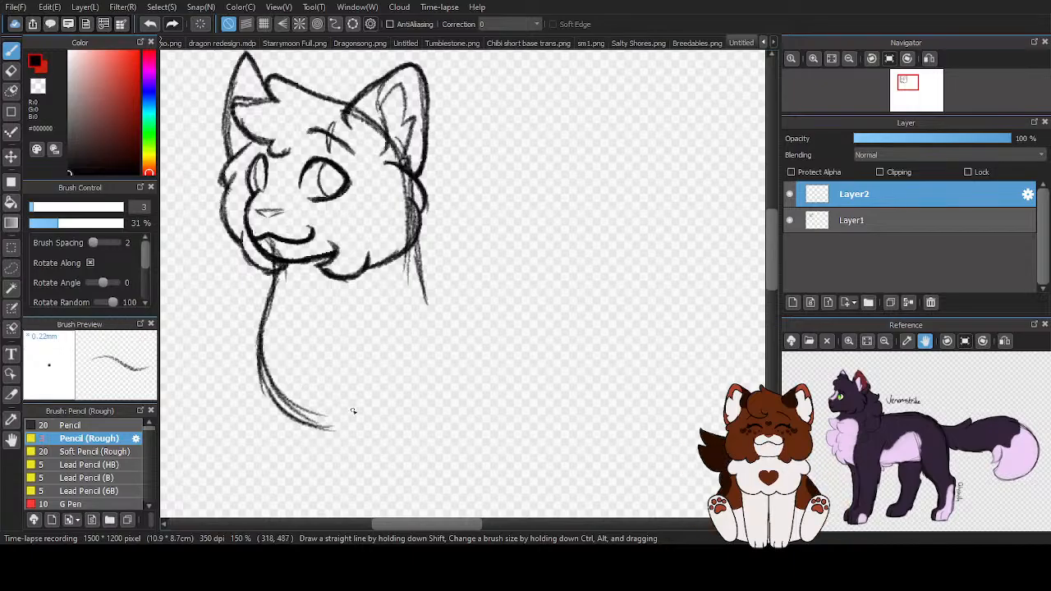
# Sketch the body outline with a nearly straight back, a rounded rump and a belly line running back from the chest
pyautogui.scroll(-3, 232, 206)
pyautogui.scroll(2, 194, 275)
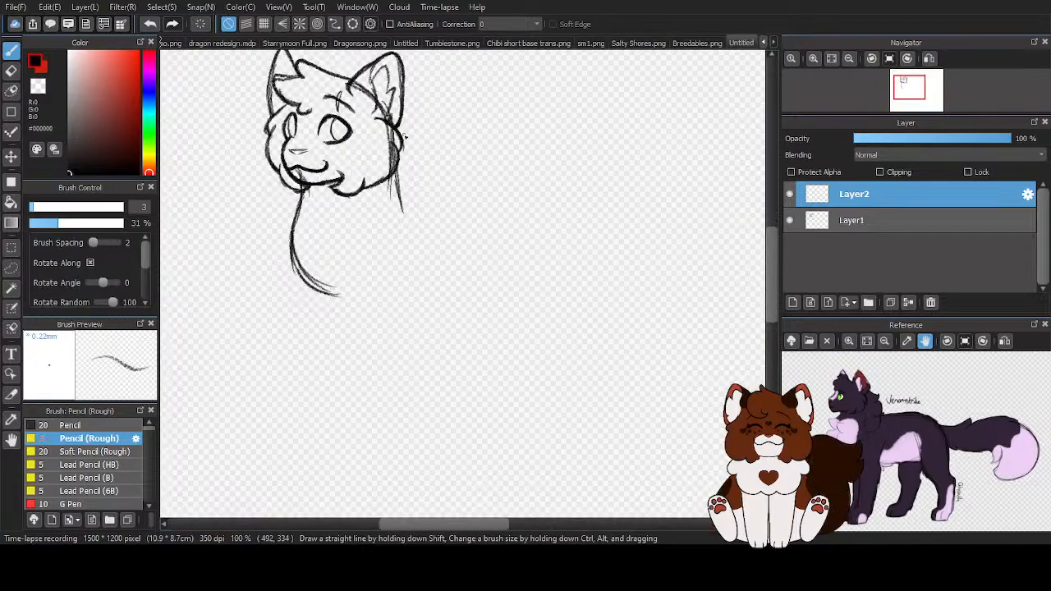
pyautogui.moveTo(393, 132)
pyautogui.mouseDown()
pyautogui.moveTo(396, 193)
pyautogui.moveTo(482, 190)
pyautogui.moveTo(562, 191)
pyautogui.mouseUp()
pyautogui.moveTo(404, 195); pyautogui.dragTo(562, 190)
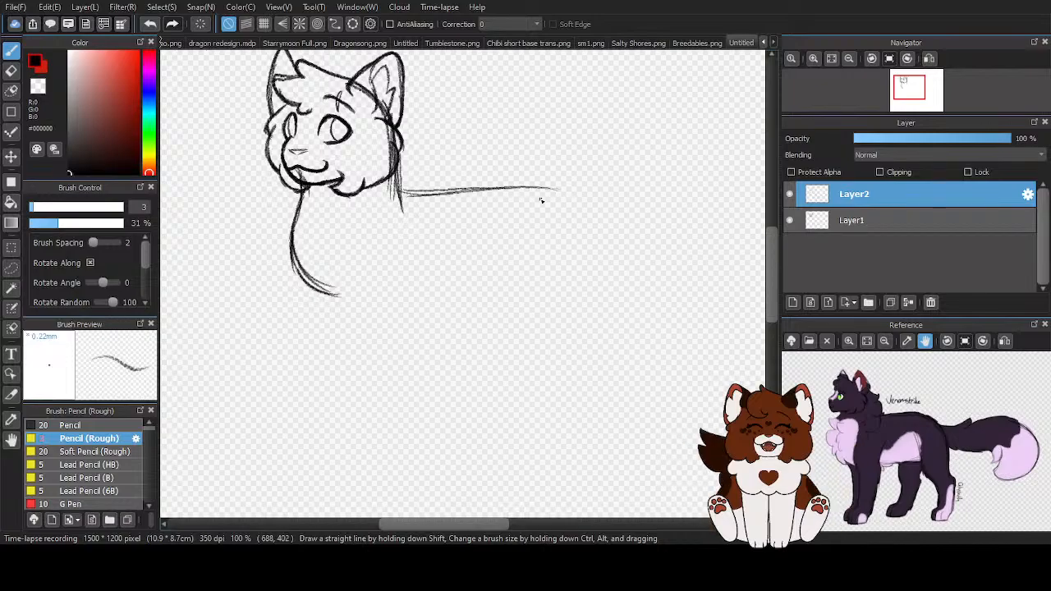
pyautogui.moveTo(468, 190); pyautogui.dragTo(537, 189)
pyautogui.moveTo(442, 192); pyautogui.dragTo(584, 227)
pyautogui.moveTo(531, 188); pyautogui.dragTo(598, 251)
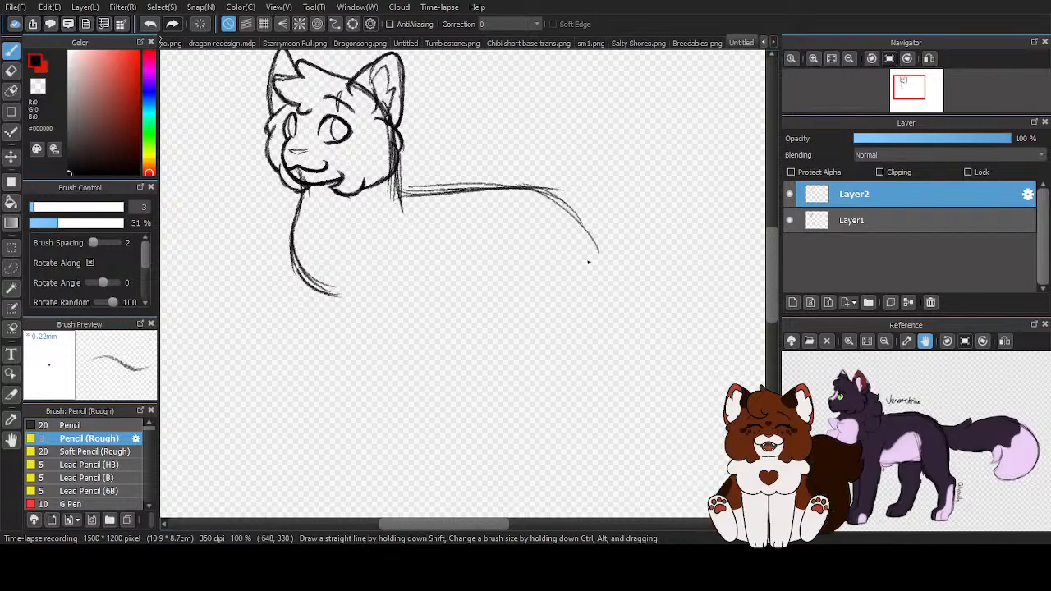
pyautogui.moveTo(303, 276)
pyautogui.mouseDown()
pyautogui.moveTo(411, 318)
pyautogui.moveTo(523, 292)
pyautogui.moveTo(557, 305)
pyautogui.mouseUp()
pyautogui.moveTo(399, 188)
pyautogui.mouseDown()
pyautogui.moveTo(501, 185)
pyautogui.moveTo(588, 306)
pyautogui.moveTo(551, 311)
pyautogui.mouseUp()
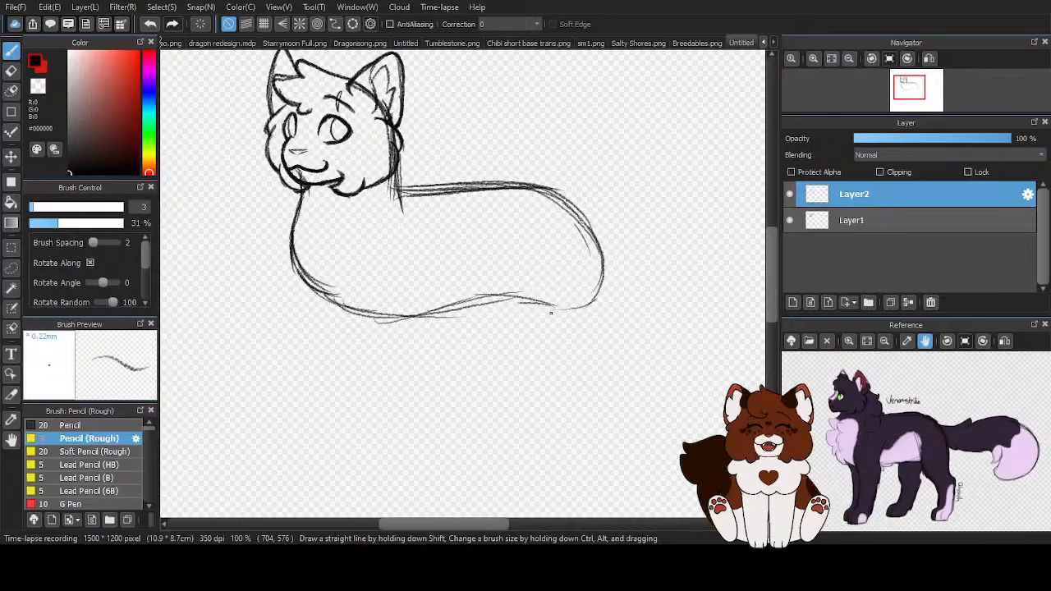
# Shift Layer1's head sketch slightly down and forward over the neck with the Move tool
pyautogui.scroll(-1, 563, 236)
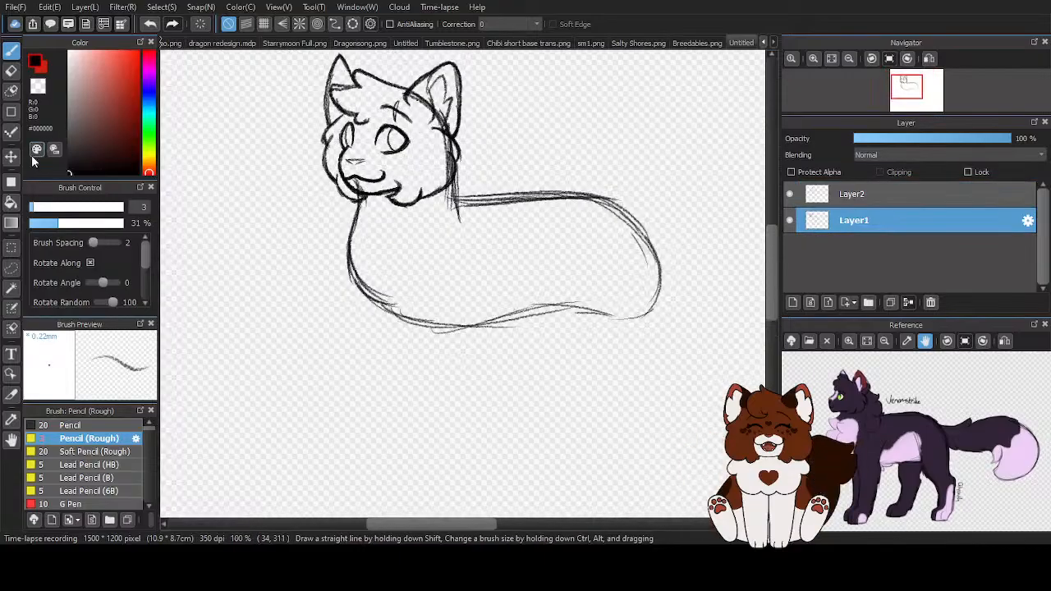
pyautogui.click(11, 156)
pyautogui.moveTo(429, 146); pyautogui.dragTo(413, 160)
pyautogui.scroll(-1, 413, 160)
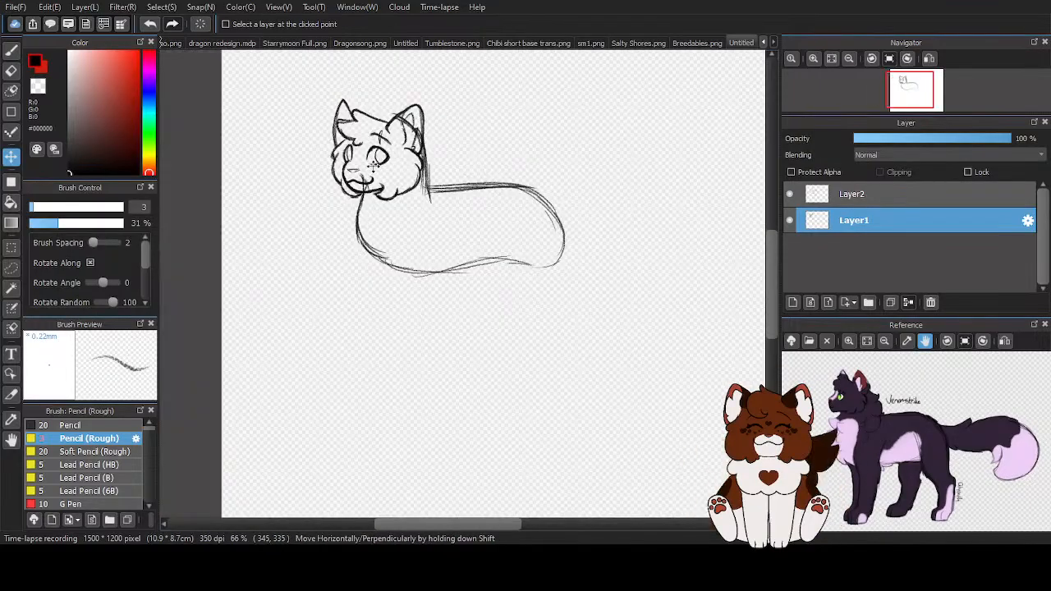
# Add a new layer above Layer2's body sketch and switch back to the rough pencil brush
pyautogui.click(841, 192)
pyautogui.click(793, 302)
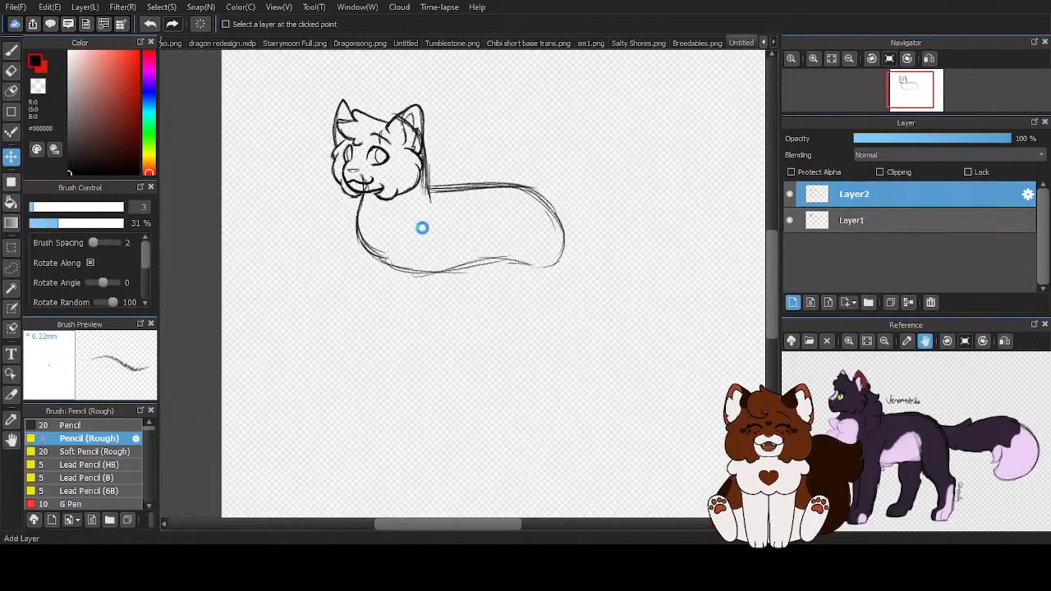
pyautogui.press('b')
pyautogui.scroll(-1, 540, 171)
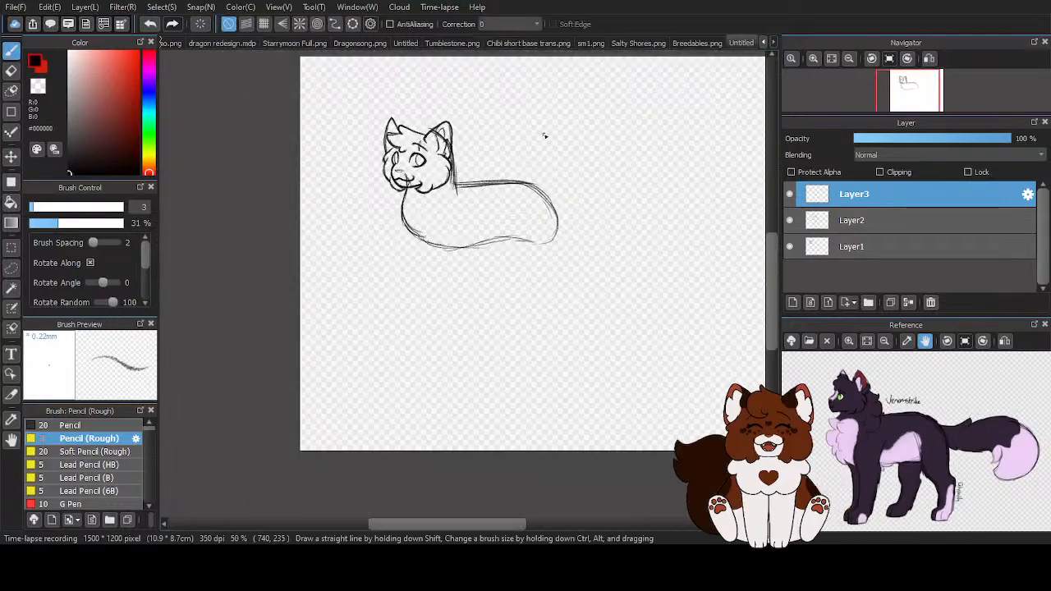
pyautogui.scroll(1, 588, 253)
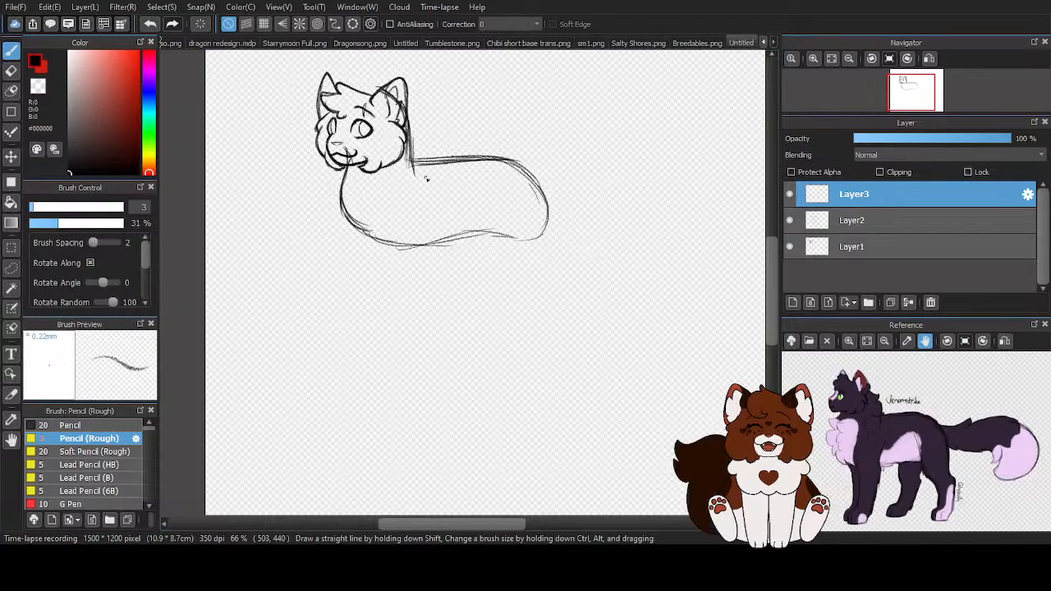
pyautogui.scroll(-1, 434, 178)
pyautogui.scroll(1, 460, 271)
pyautogui.scroll(1, 439, 201)
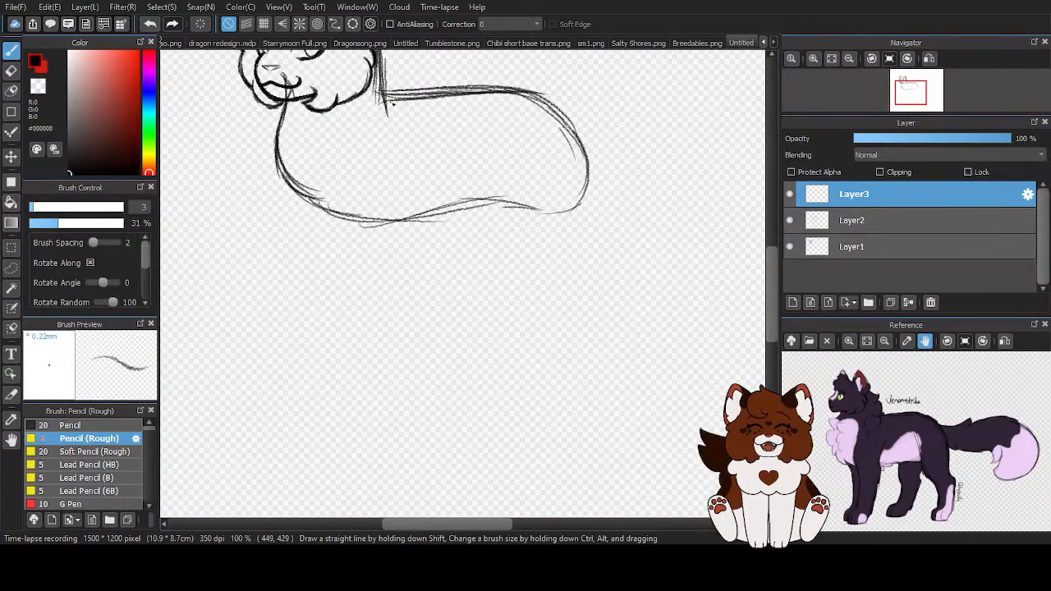
pyautogui.moveTo(373, 127)
pyautogui.mouseDown()
pyautogui.moveTo(345, 191)
pyautogui.moveTo(354, 209)
pyautogui.moveTo(344, 187)
pyautogui.moveTo(388, 280)
pyautogui.moveTo(380, 256)
pyautogui.moveTo(386, 320)
pyautogui.moveTo(374, 371)
pyautogui.mouseUp()
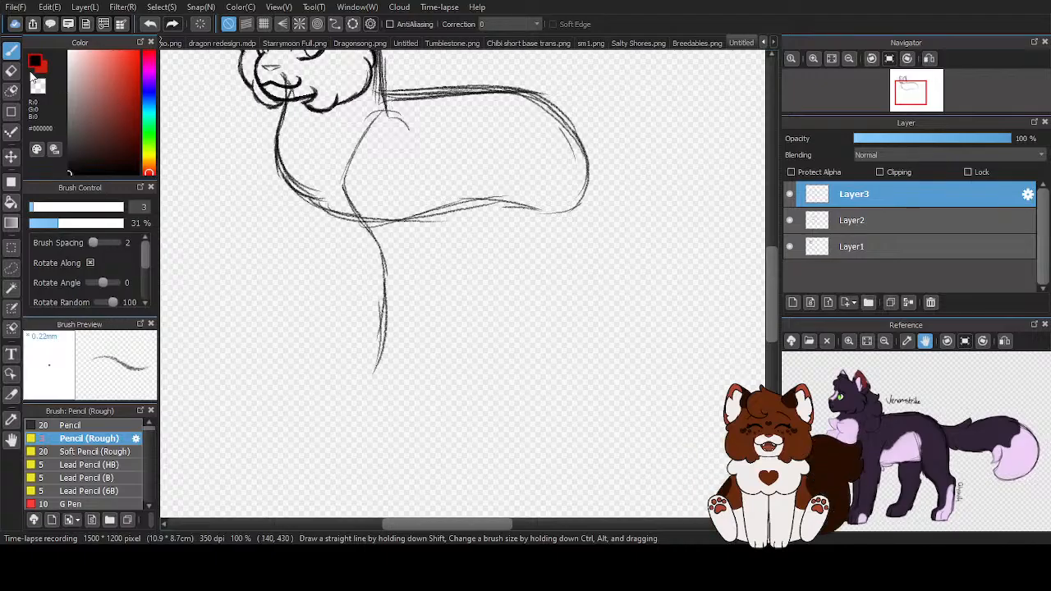
pyautogui.press('e')
pyautogui.moveTo(351, 197)
pyautogui.mouseDown()
pyautogui.moveTo(378, 361)
pyautogui.moveTo(383, 283)
pyautogui.mouseUp()
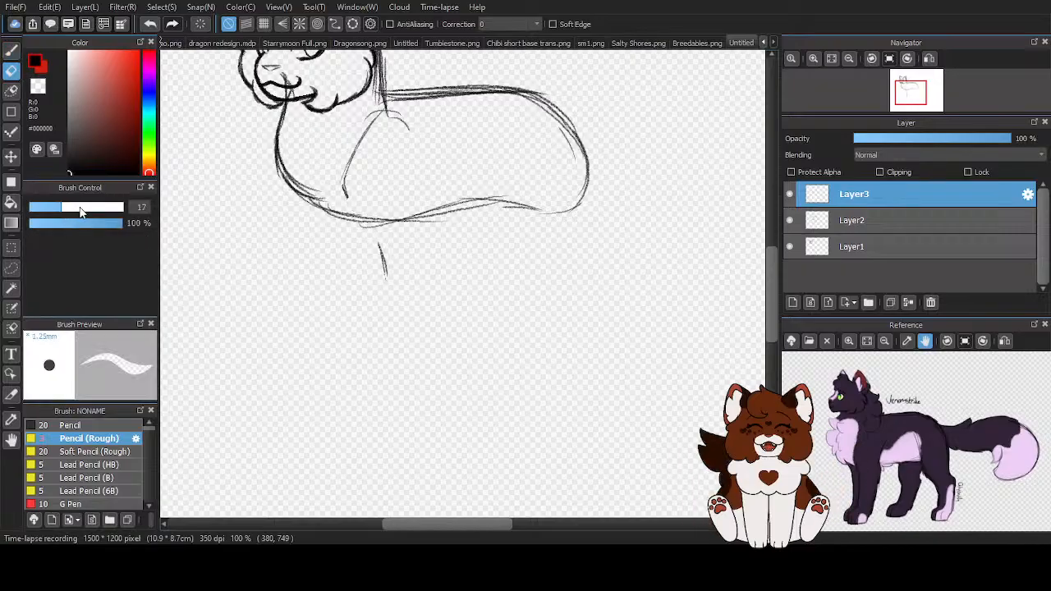
pyautogui.click(96, 207)
pyautogui.moveTo(355, 157)
pyautogui.mouseDown()
pyautogui.moveTo(331, 199)
pyautogui.moveTo(386, 120)
pyautogui.mouseUp()
pyautogui.moveTo(368, 255); pyautogui.dragTo(390, 284)
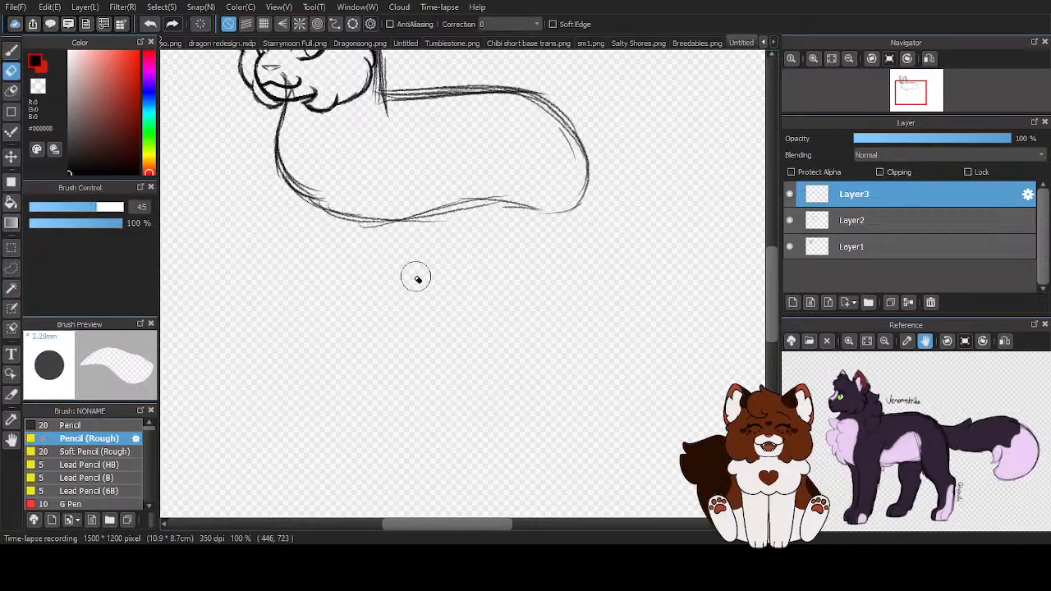
# Sketch the near foreleg on Layer3, curving its front line from the neck base over the shoulder and adding the rear line
pyautogui.press('b')
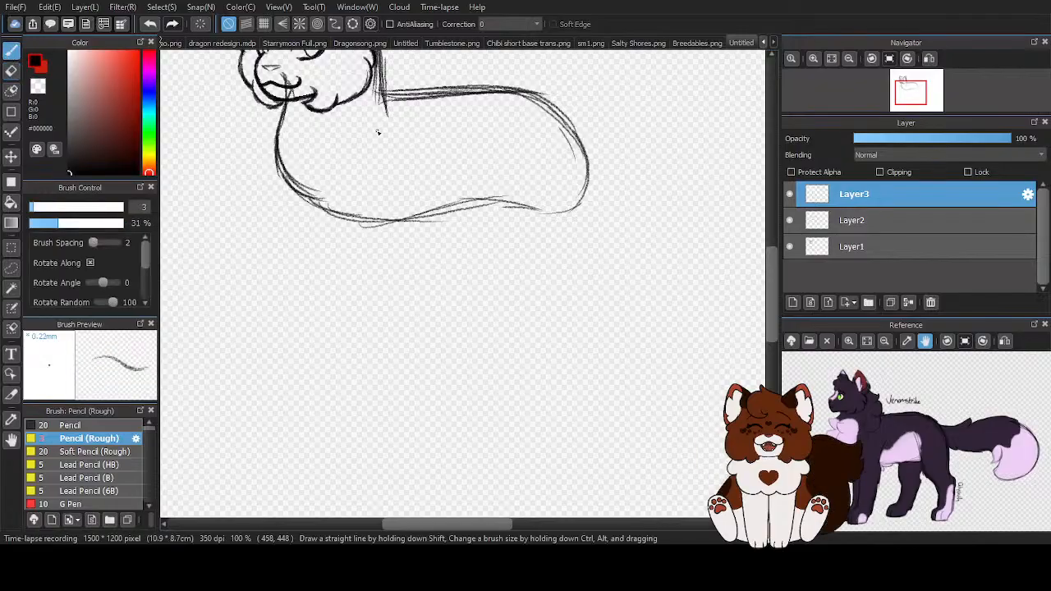
pyautogui.moveTo(388, 104); pyautogui.dragTo(355, 179)
pyautogui.moveTo(384, 112)
pyautogui.mouseDown()
pyautogui.moveTo(351, 182)
pyautogui.moveTo(369, 217)
pyautogui.mouseUp()
pyautogui.moveTo(387, 107)
pyautogui.mouseDown()
pyautogui.moveTo(353, 164)
pyautogui.moveTo(373, 233)
pyautogui.moveTo(374, 355)
pyautogui.mouseUp()
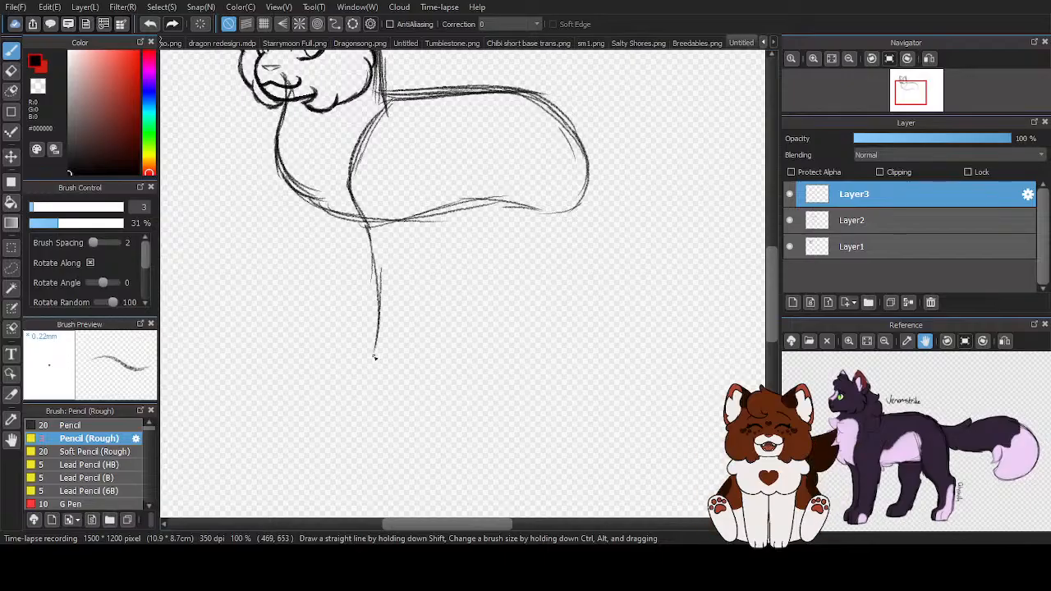
pyautogui.moveTo(438, 164)
pyautogui.mouseDown()
pyautogui.moveTo(433, 211)
pyautogui.moveTo(448, 245)
pyautogui.moveTo(430, 338)
pyautogui.mouseUp()
# Draw a blocky paw at the bottom of the near foreleg and join it to the leg's darkened rear line
pyautogui.scroll(1, 401, 374)
pyautogui.moveTo(371, 267)
pyautogui.mouseDown()
pyautogui.moveTo(359, 323)
pyautogui.moveTo(329, 349)
pyautogui.moveTo(332, 401)
pyautogui.mouseUp()
pyautogui.moveTo(327, 362)
pyautogui.mouseDown()
pyautogui.moveTo(353, 407)
pyautogui.moveTo(337, 415)
pyautogui.moveTo(374, 423)
pyautogui.moveTo(435, 415)
pyautogui.moveTo(463, 355)
pyautogui.mouseUp()
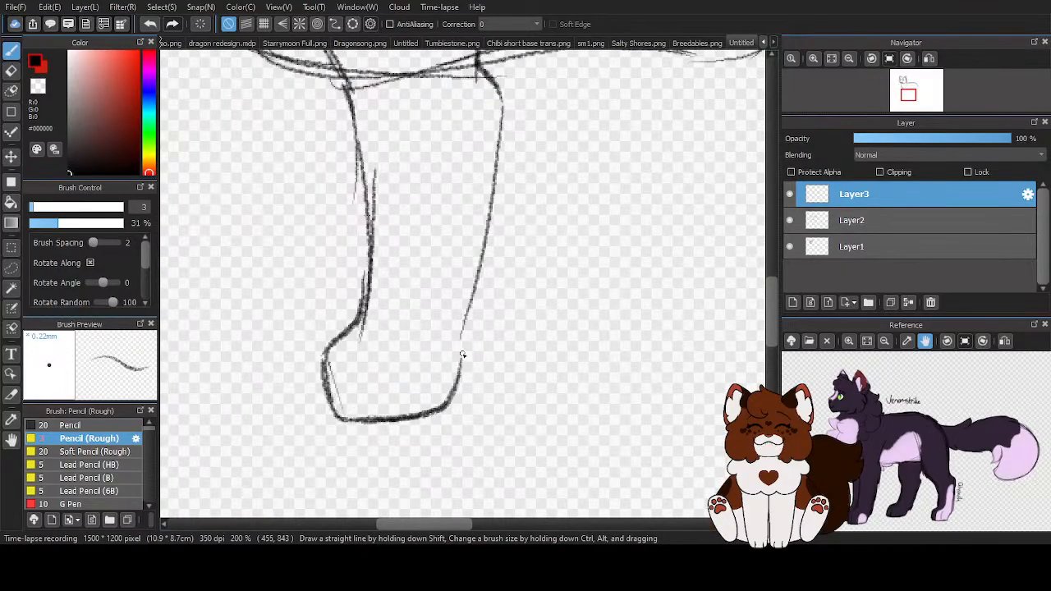
pyautogui.moveTo(493, 212); pyautogui.dragTo(450, 399)
pyautogui.moveTo(482, 271); pyautogui.dragTo(449, 401)
# Add two curved toe lines inside the near foreleg's paw
pyautogui.scroll(-1, 437, 411)
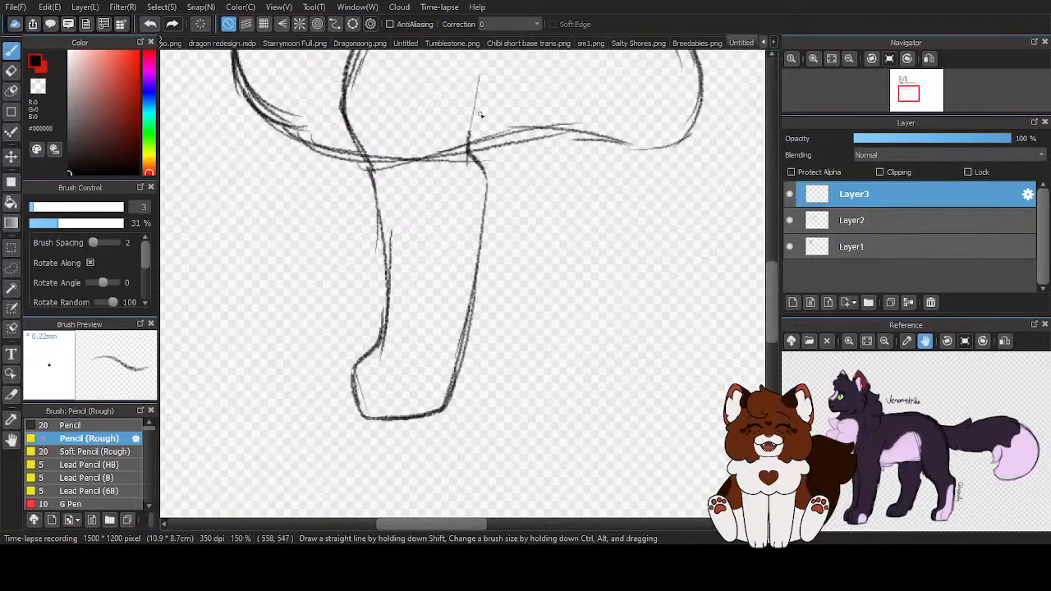
pyautogui.scroll(1, 414, 432)
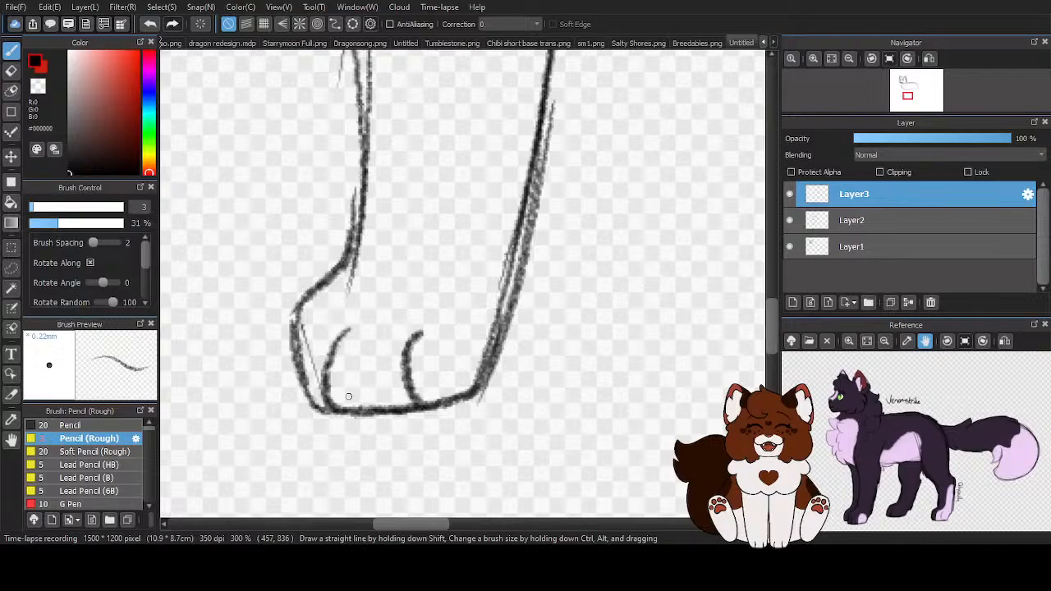
pyautogui.scroll(-3, 348, 397)
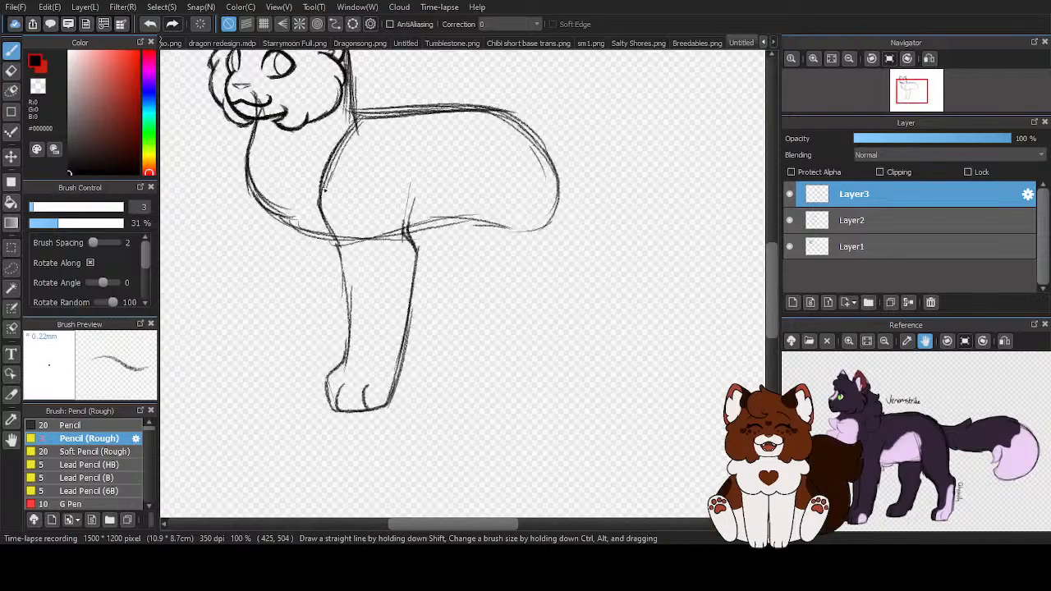
# Darken the near foreleg's front line from the shoulder to the paw and try nudging the leg slightly up and left
pyautogui.moveTo(324, 190); pyautogui.dragTo(345, 362)
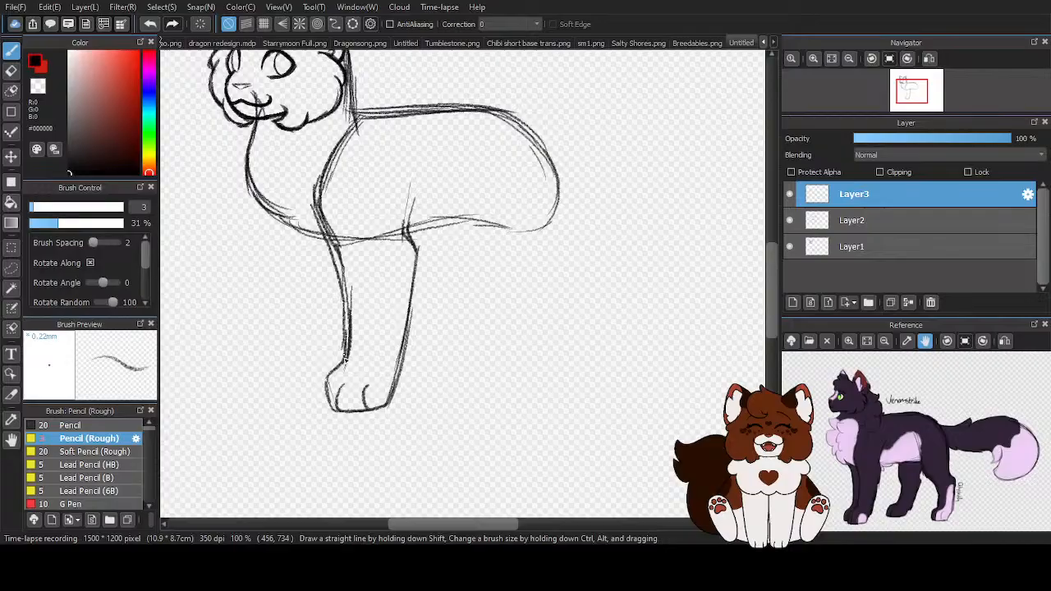
pyautogui.scroll(-1, 440, 365)
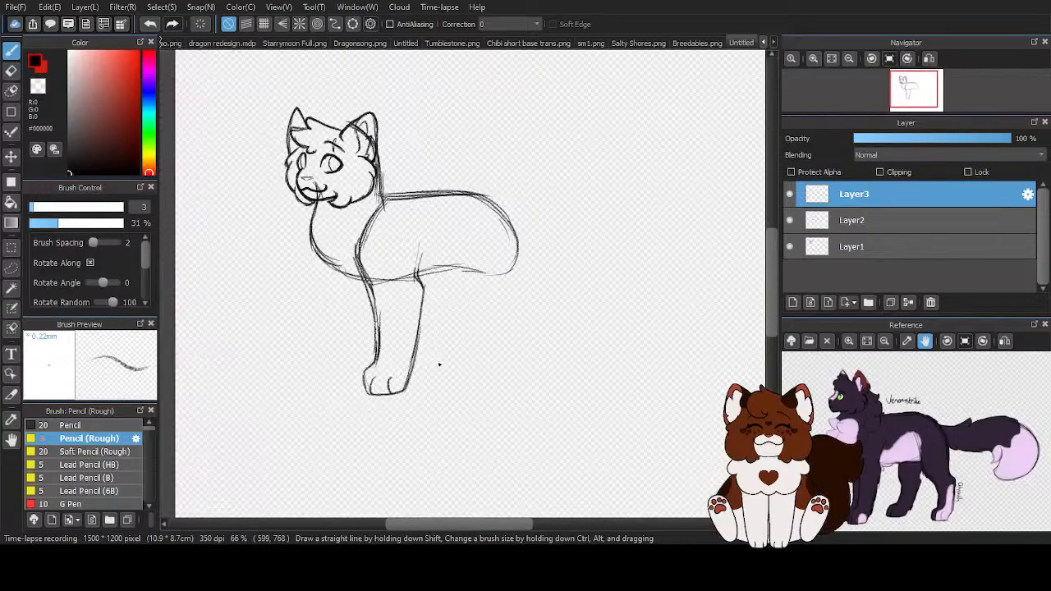
pyautogui.hotkey('ctrl', 't')
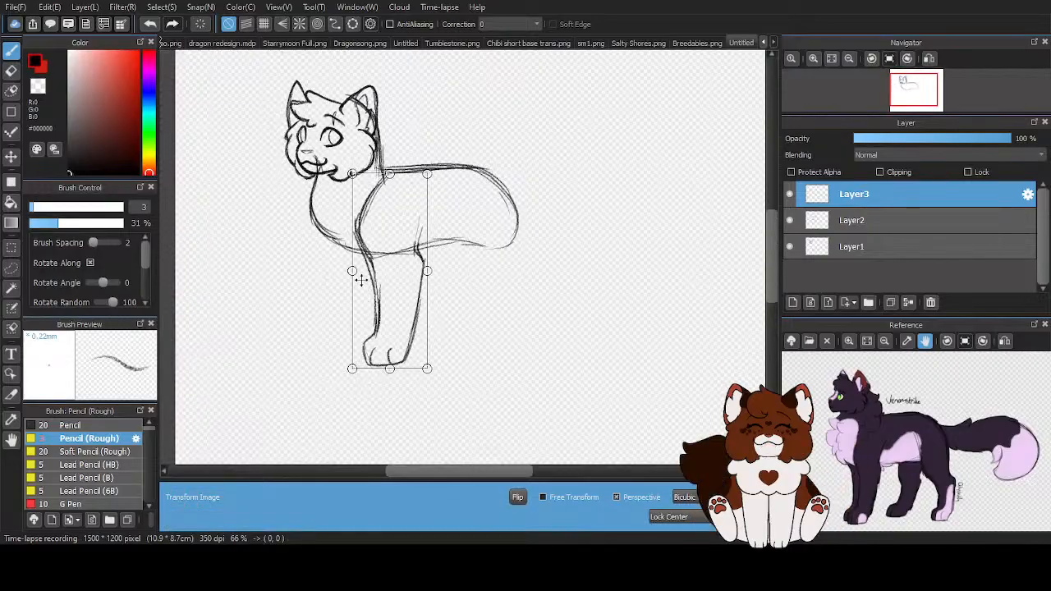
pyautogui.moveTo(361, 280); pyautogui.dragTo(358, 269)
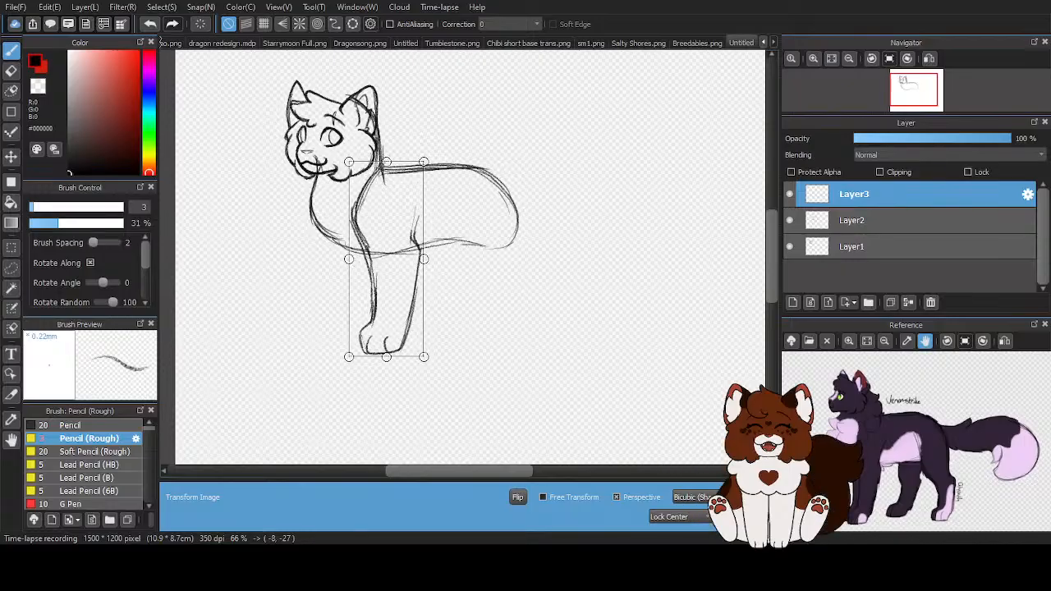
pyautogui.press('Return')
# Transform the head on Layer1, moving it down about 15 px onto the neck
pyautogui.click(854, 246)
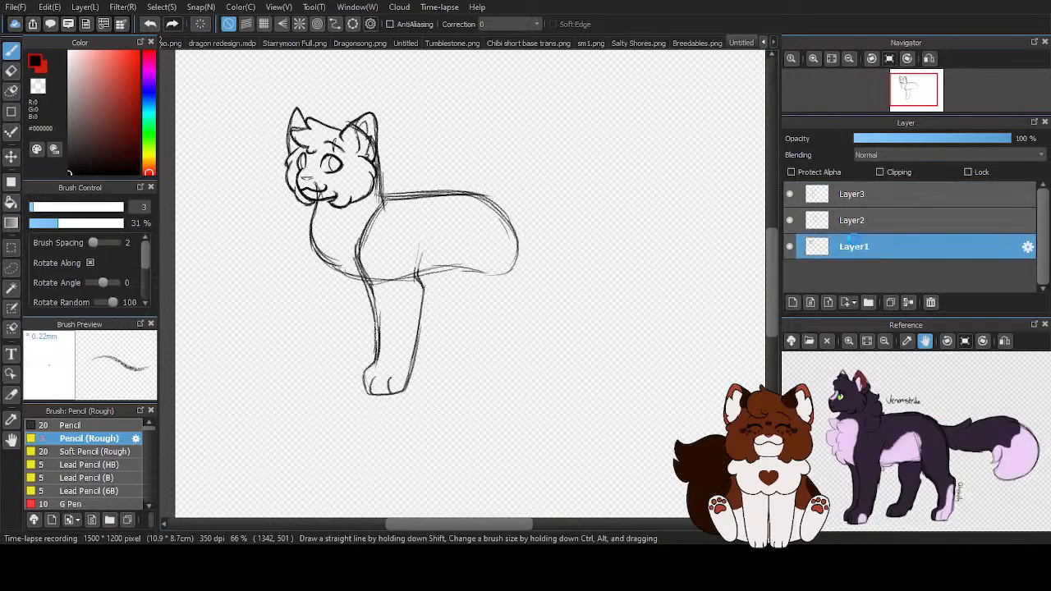
pyautogui.hotkey('ctrl', 't')
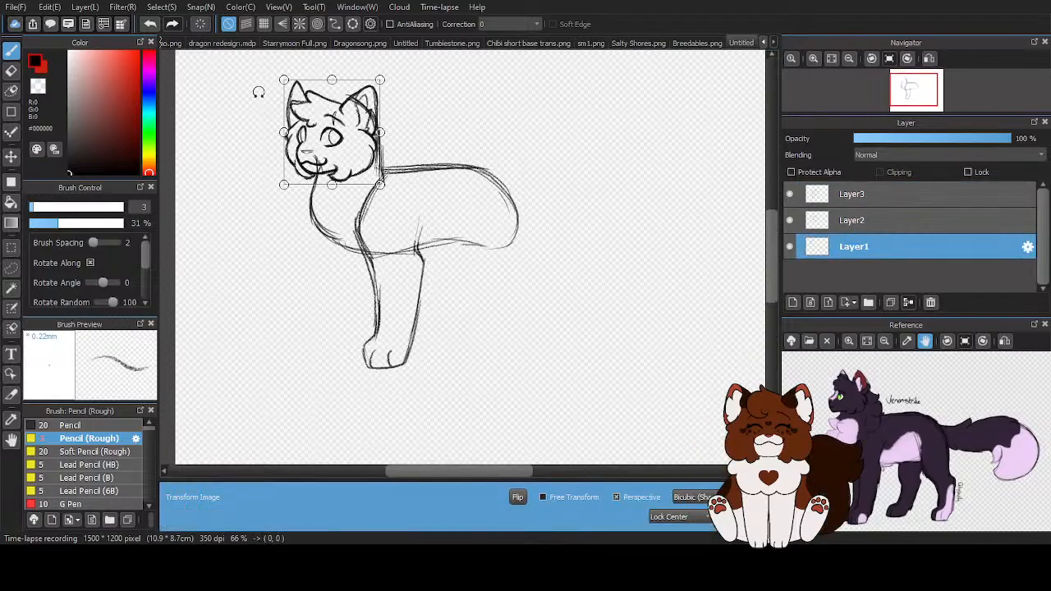
pyautogui.scroll(2, 259, 91)
pyautogui.moveTo(315, 64); pyautogui.dragTo(323, 73)
pyautogui.moveTo(401, 169); pyautogui.dragTo(401, 185)
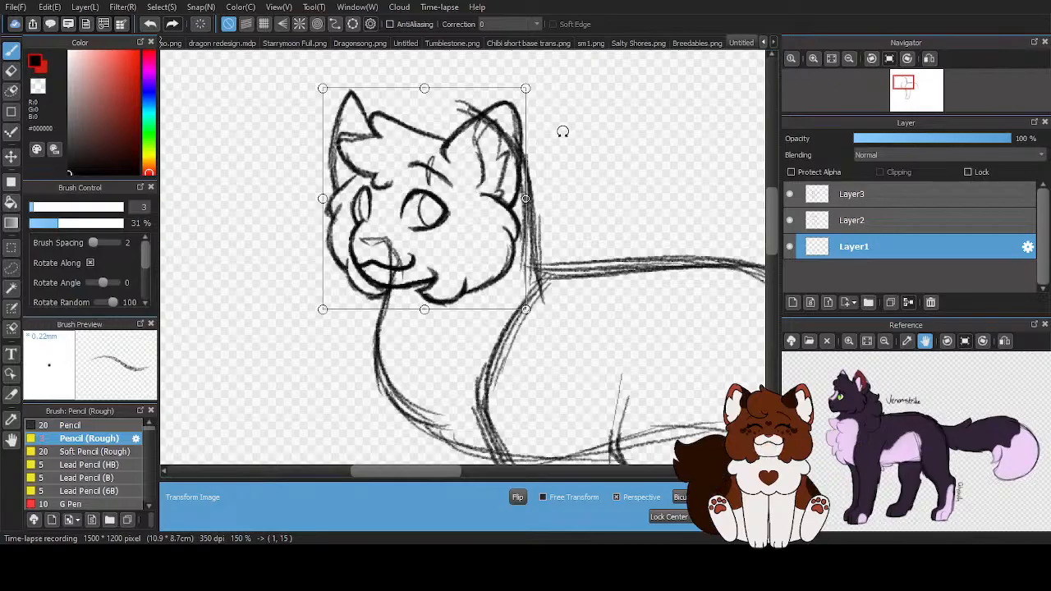
pyautogui.scroll(-2, 437, 171)
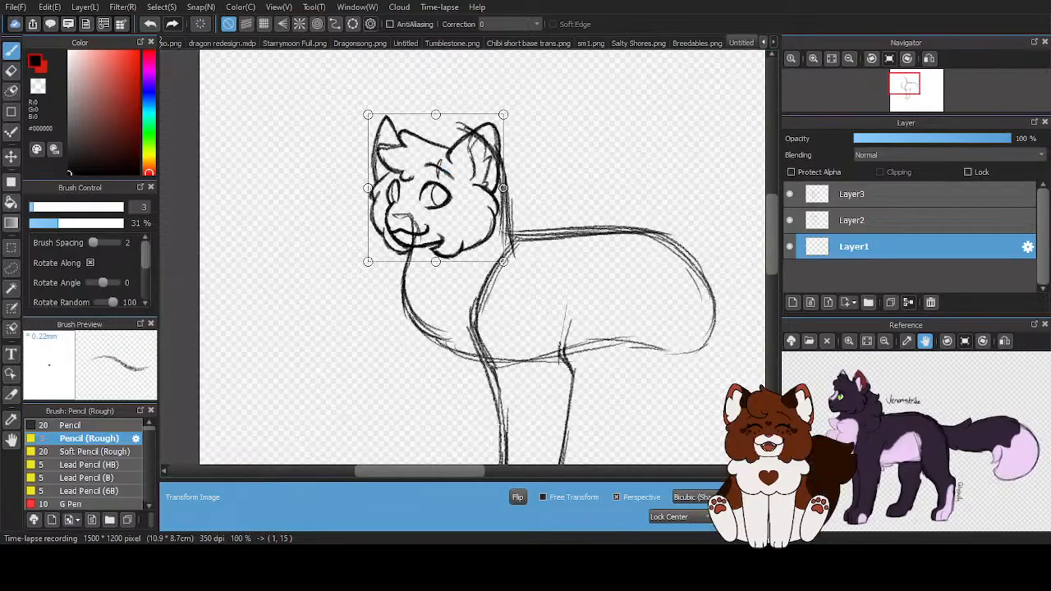
pyautogui.click(726, 516)
# Erase the near foreleg's shoulder and elbow lines above the belly on Layer3
pyautogui.scroll(-1, 415, 283)
pyautogui.scroll(-2, 396, 189)
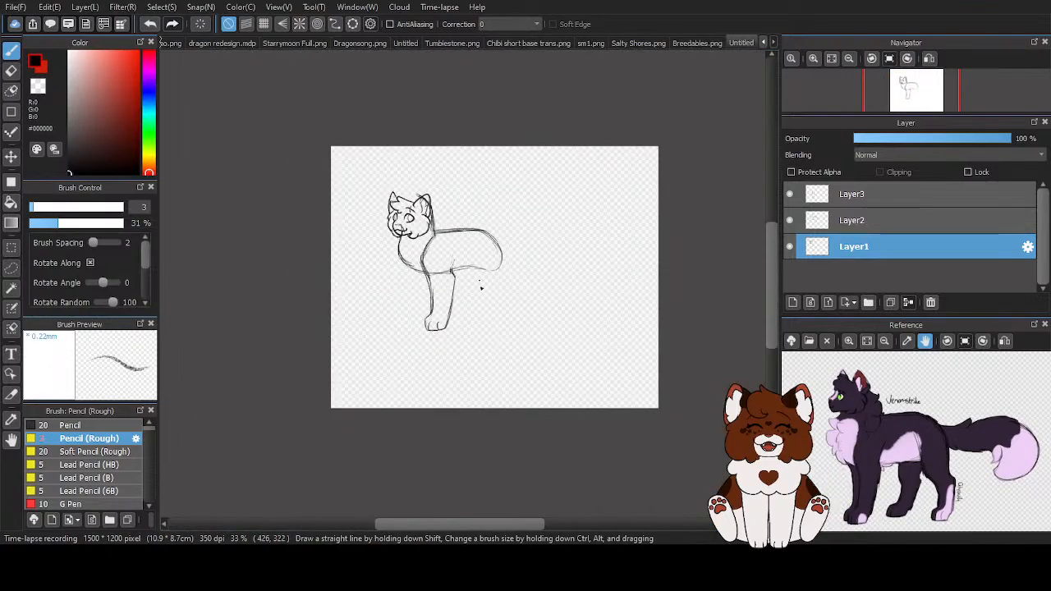
pyautogui.scroll(2, 452, 318)
pyautogui.click(850, 197)
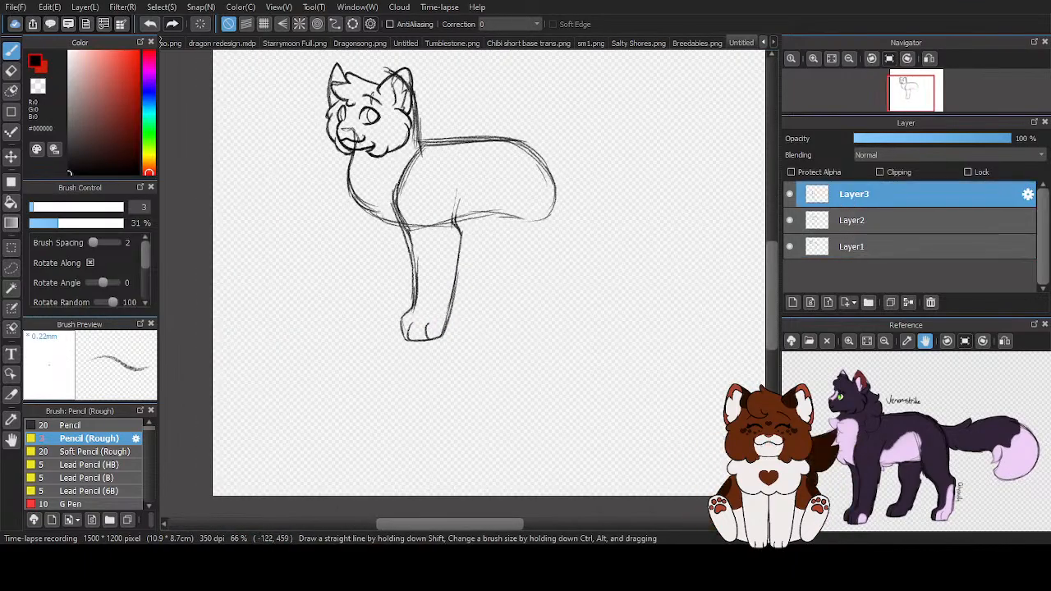
pyautogui.click(8, 81)
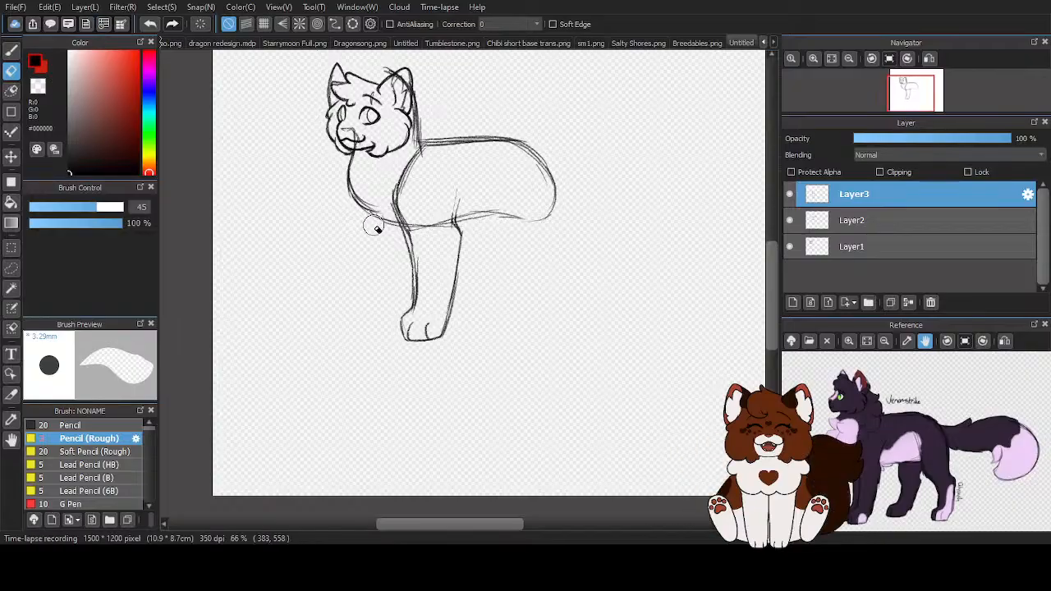
pyautogui.scroll(1, 374, 236)
pyautogui.scroll(-1, 368, 247)
pyautogui.scroll(2, 448, 185)
pyautogui.scroll(-2, 473, 209)
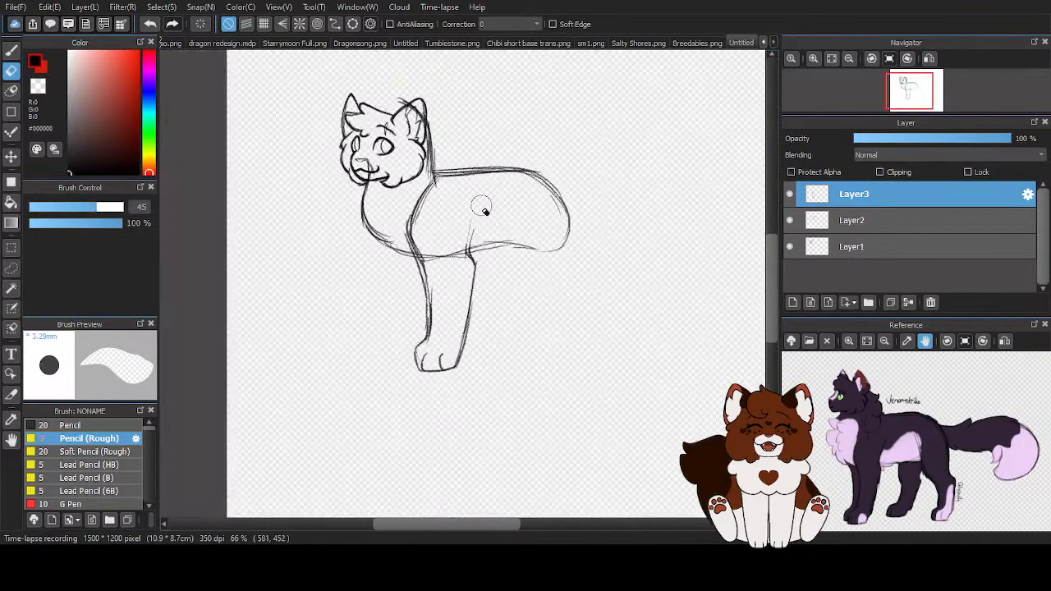
pyautogui.scroll(1, 485, 246)
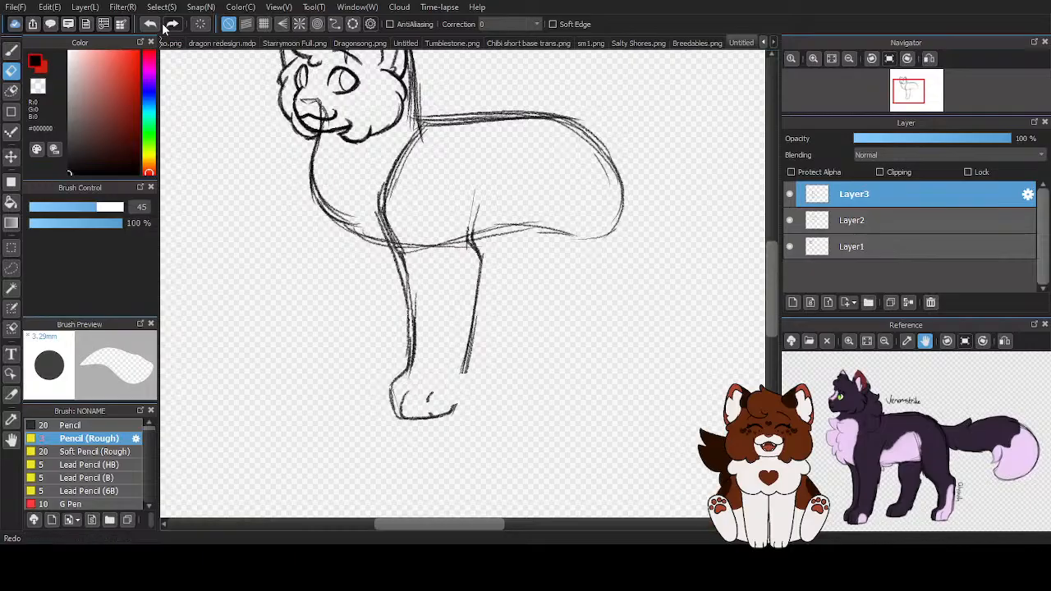
pyautogui.moveTo(362, 226)
pyautogui.mouseDown()
pyautogui.moveTo(418, 199)
pyautogui.moveTo(426, 219)
pyautogui.moveTo(391, 226)
pyautogui.moveTo(464, 238)
pyautogui.moveTo(456, 261)
pyautogui.moveTo(455, 246)
pyautogui.moveTo(382, 169)
pyautogui.mouseUp()
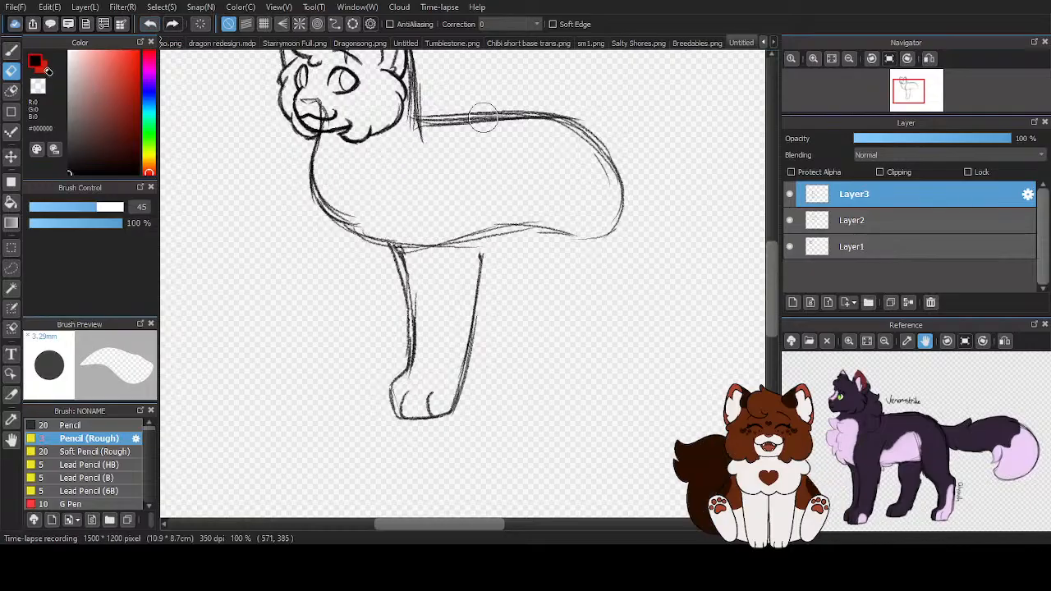
# Move the near foreleg up about 16 px and redraw its shoulder curve, front line and upper rear line with the rough pencil
pyautogui.click(11, 155)
pyautogui.moveTo(488, 337); pyautogui.dragTo(486, 325)
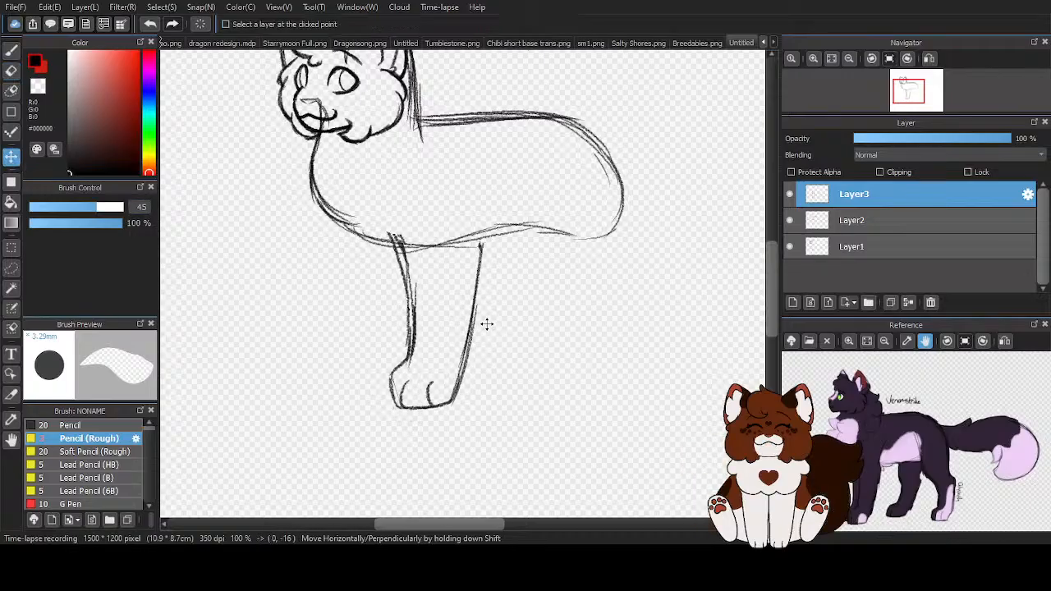
pyautogui.click(10, 51)
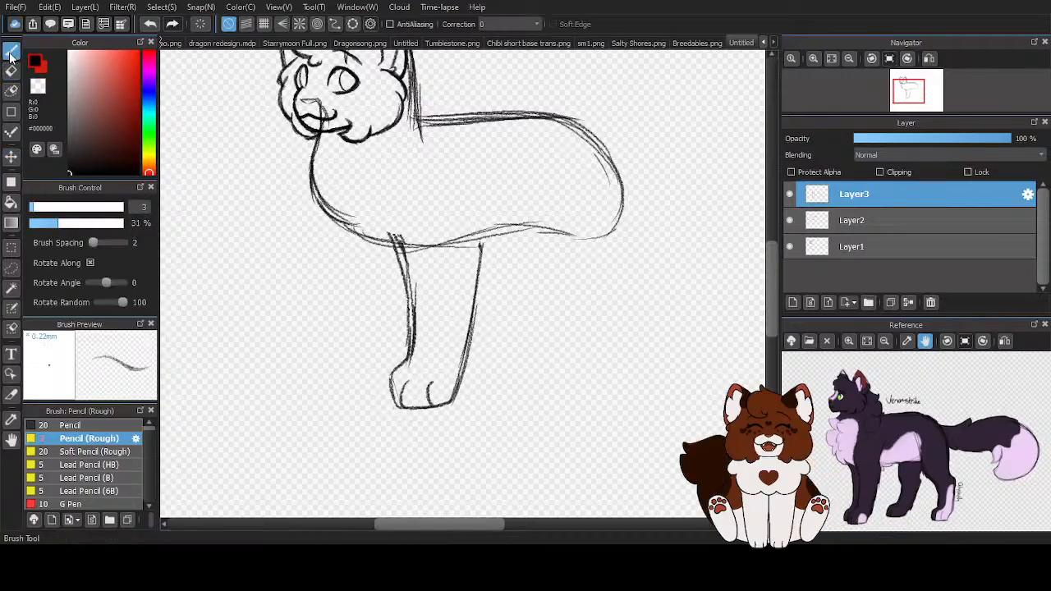
pyautogui.scroll(1, 432, 123)
pyautogui.moveTo(381, 170); pyautogui.dragTo(355, 235)
pyautogui.moveTo(361, 205)
pyautogui.mouseDown()
pyautogui.moveTo(353, 260)
pyautogui.moveTo(393, 342)
pyautogui.mouseUp()
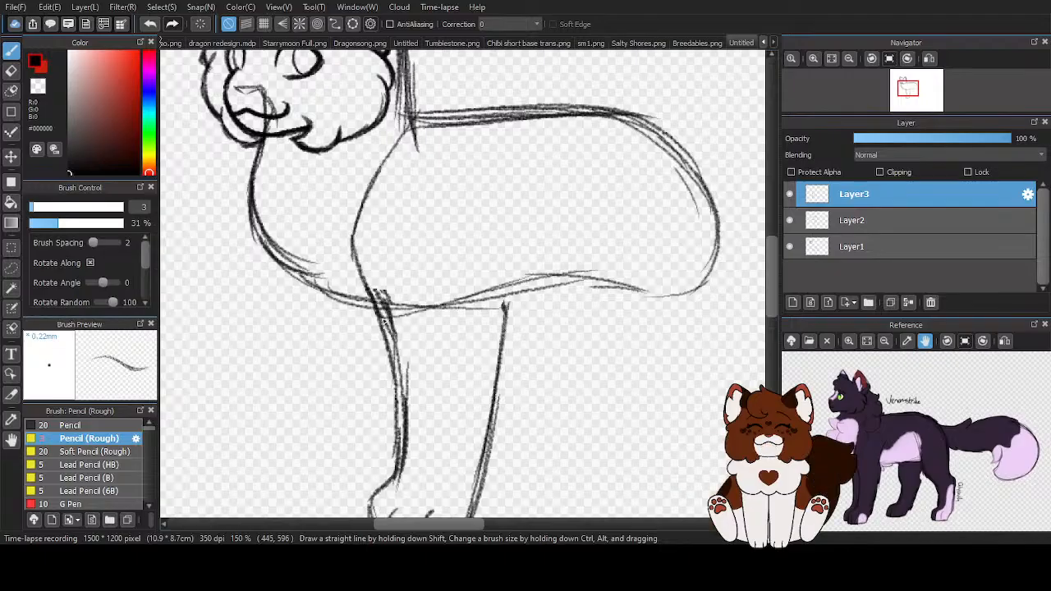
pyautogui.moveTo(355, 258); pyautogui.dragTo(394, 361)
pyautogui.moveTo(371, 291); pyautogui.dragTo(406, 406)
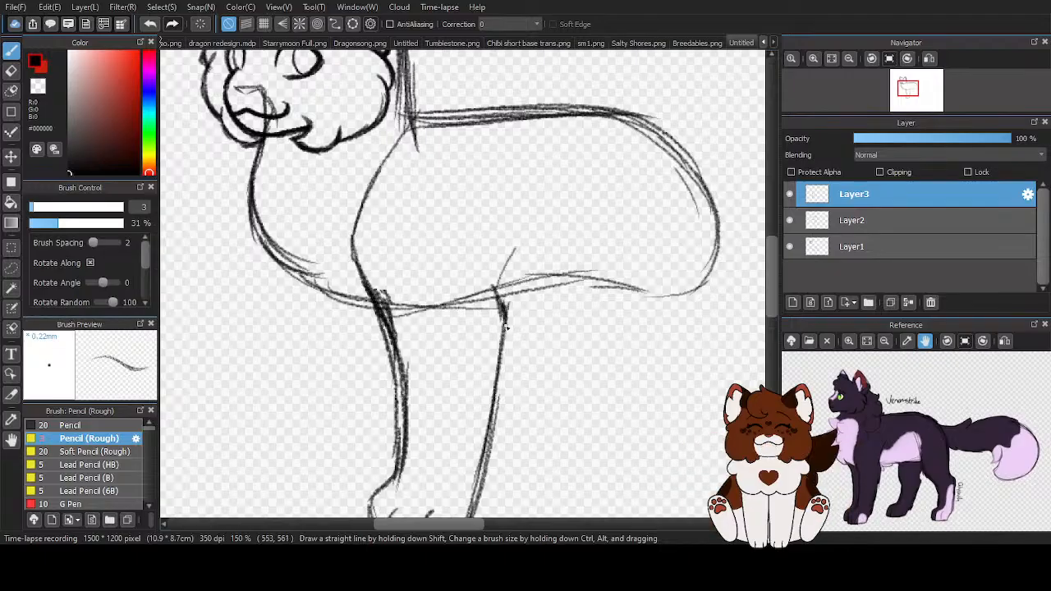
pyautogui.moveTo(506, 327); pyautogui.dragTo(498, 366)
# Sketch the far foreleg's front line from the chest down to the start of its paw, in front of the near foreleg
pyautogui.scroll(-3, 418, 255)
pyautogui.scroll(2, 427, 343)
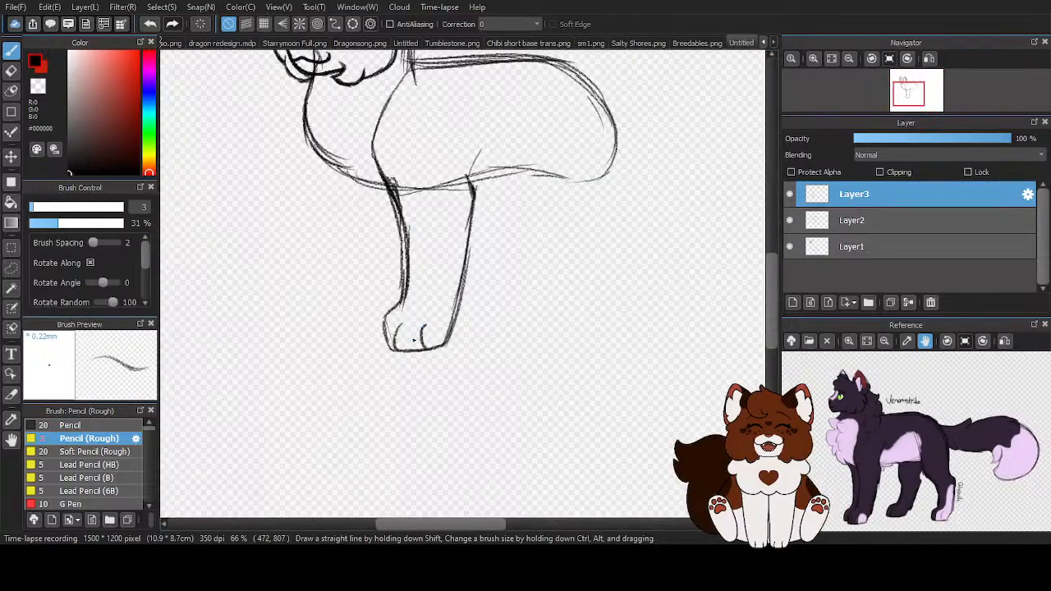
pyautogui.scroll(1, 347, 178)
pyautogui.moveTo(328, 168)
pyautogui.mouseDown()
pyautogui.moveTo(398, 251)
pyautogui.moveTo(412, 352)
pyautogui.moveTo(400, 376)
pyautogui.mouseUp()
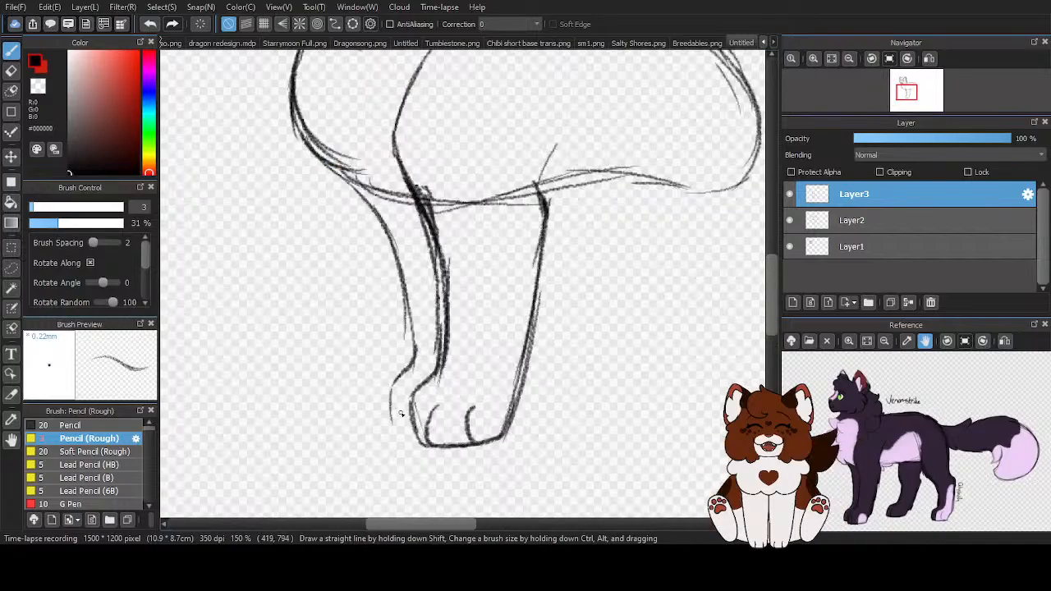
# Erase both forelegs on Layer3 and the whole body sketch on Layer2, keeping only the head
pyautogui.scroll(-2, 384, 296)
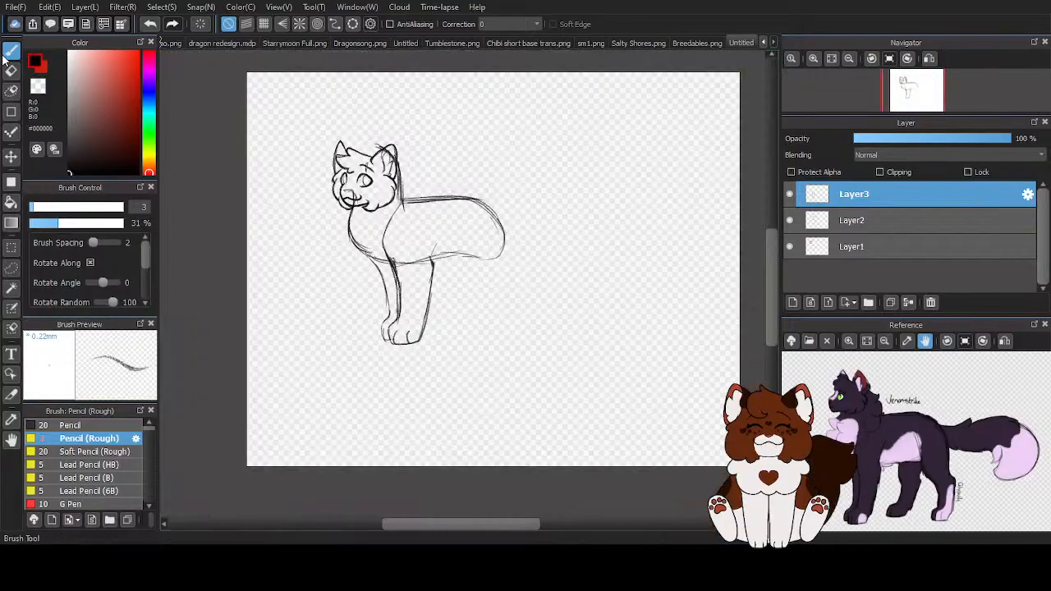
pyautogui.click(12, 70)
pyautogui.moveTo(382, 341)
pyautogui.mouseDown()
pyautogui.moveTo(494, 276)
pyautogui.moveTo(381, 324)
pyautogui.moveTo(459, 209)
pyautogui.moveTo(370, 232)
pyautogui.mouseUp()
pyautogui.click(876, 247)
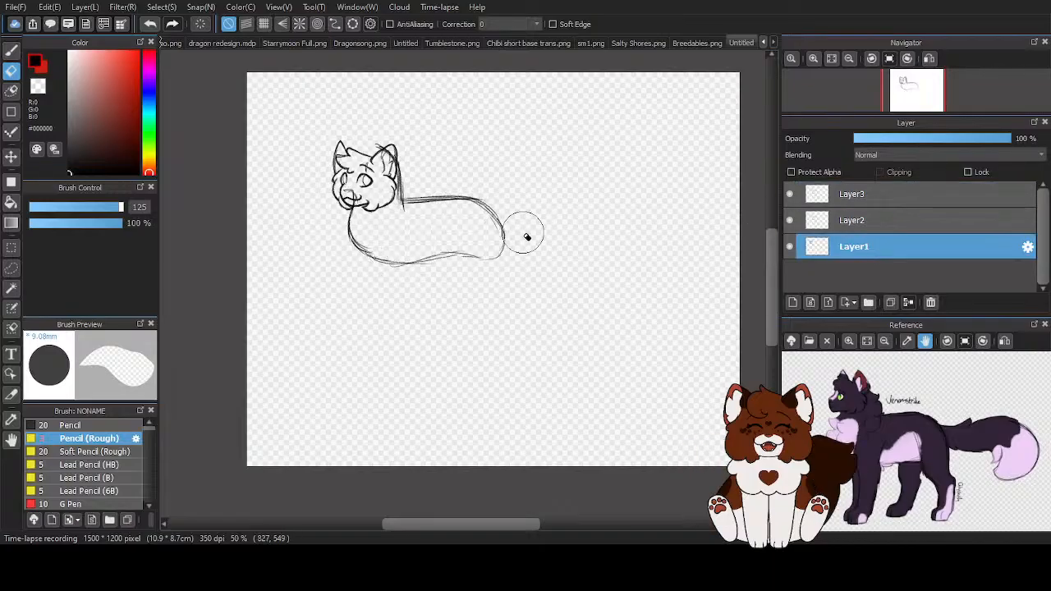
pyautogui.click(854, 220)
pyautogui.moveTo(502, 244)
pyautogui.mouseDown()
pyautogui.moveTo(507, 209)
pyautogui.moveTo(375, 308)
pyautogui.moveTo(467, 172)
pyautogui.moveTo(327, 264)
pyautogui.moveTo(375, 133)
pyautogui.mouseUp()
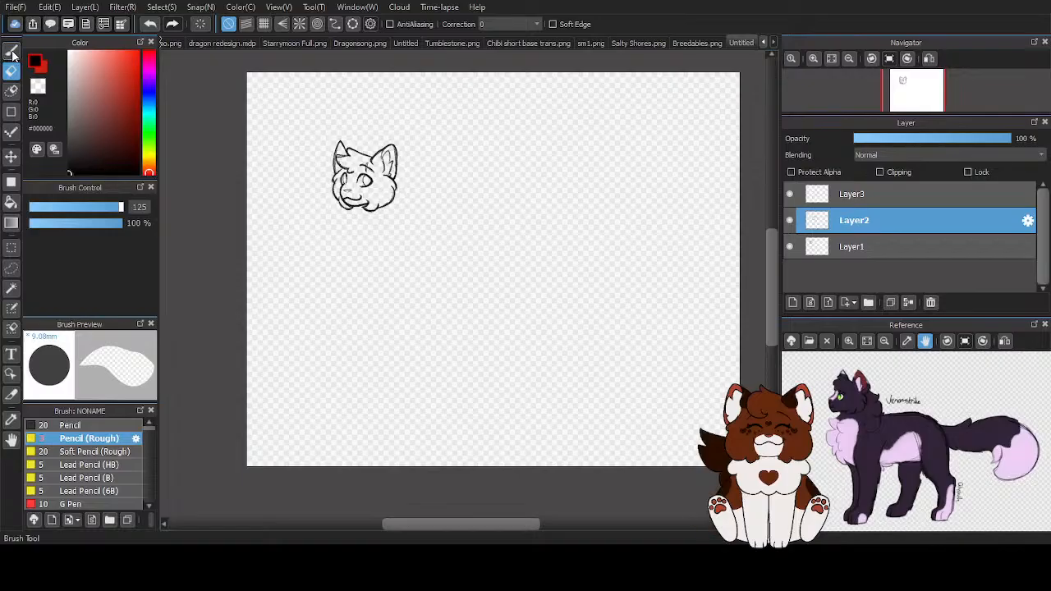
# Sketch a new throat line below the chin and a nape line running down behind the ear on Layer2 with the rough pencil
pyautogui.click(12, 53)
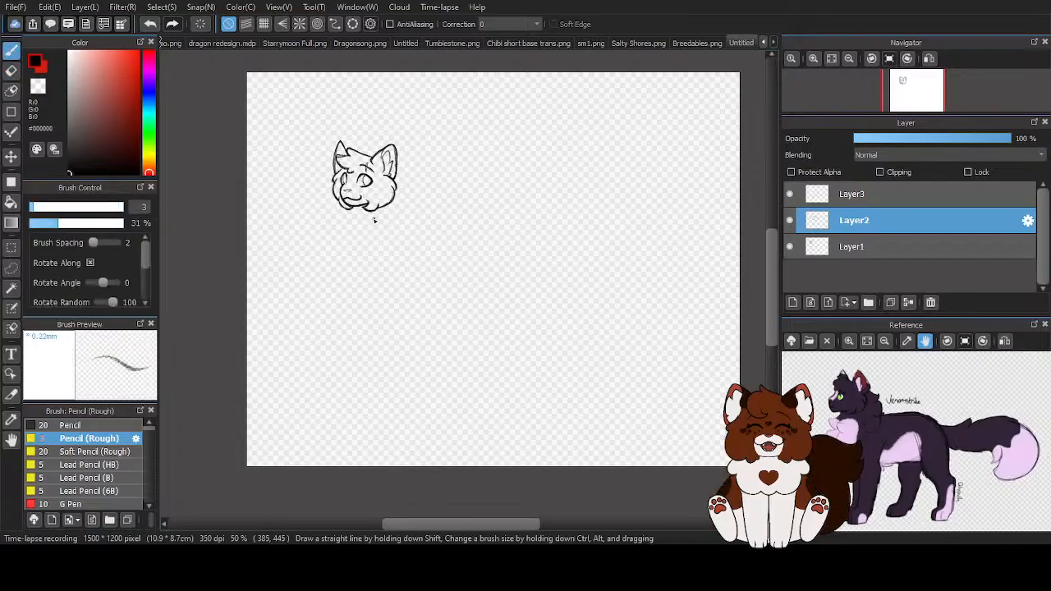
pyautogui.scroll(3, 374, 220)
pyautogui.moveTo(298, 161)
pyautogui.mouseDown()
pyautogui.moveTo(323, 194)
pyautogui.moveTo(314, 248)
pyautogui.moveTo(323, 212)
pyautogui.moveTo(345, 319)
pyautogui.mouseUp()
pyautogui.scroll(-1, 399, 230)
pyautogui.scroll(1, 397, 109)
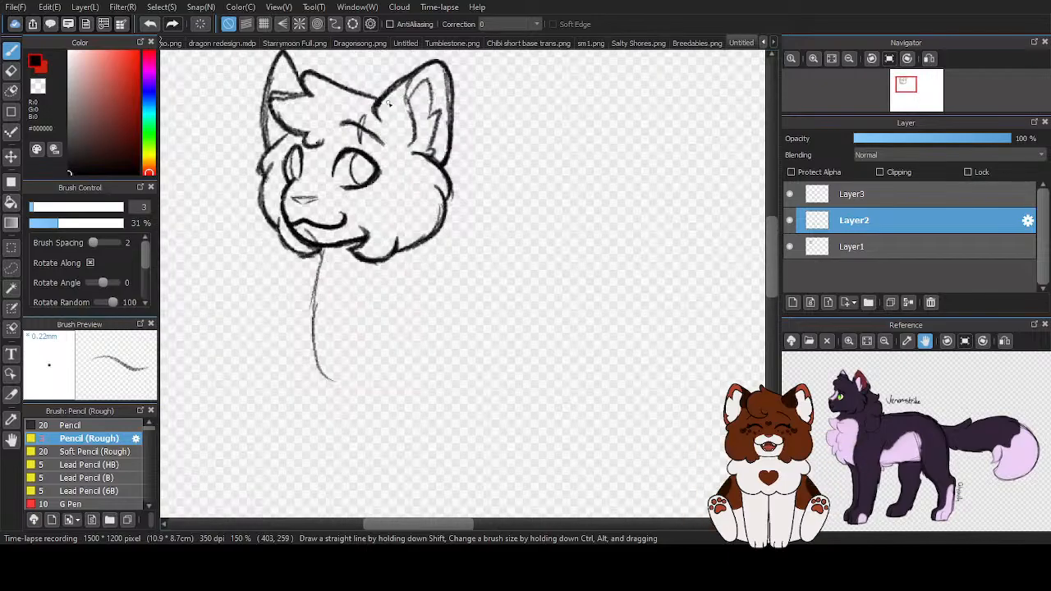
pyautogui.moveTo(365, 99)
pyautogui.mouseDown()
pyautogui.moveTo(437, 159)
pyautogui.moveTo(440, 233)
pyautogui.mouseUp()
pyautogui.moveTo(439, 175); pyautogui.dragTo(442, 258)
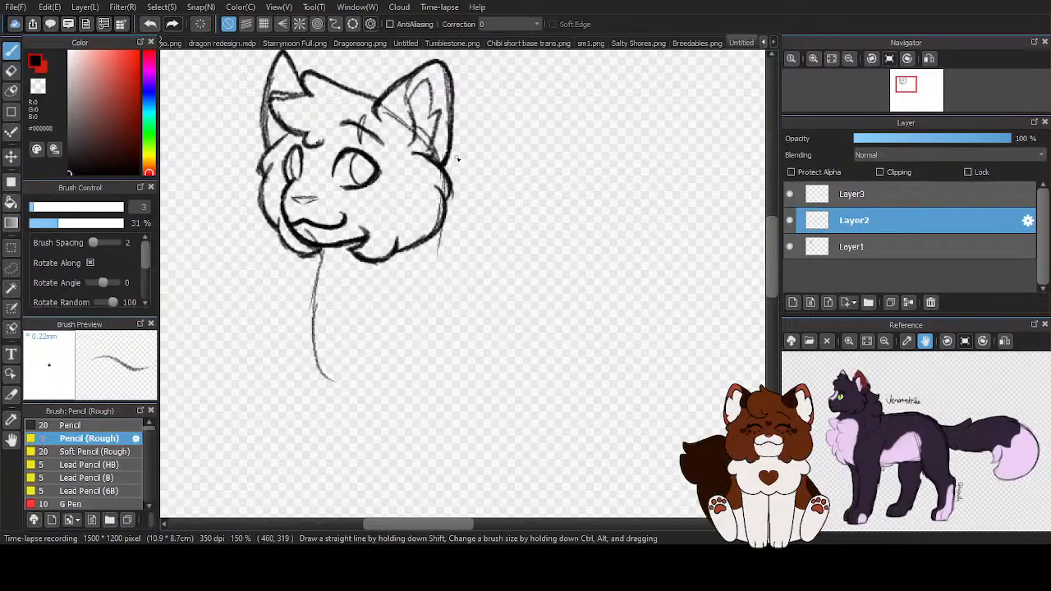
pyautogui.moveTo(449, 181); pyautogui.dragTo(457, 281)
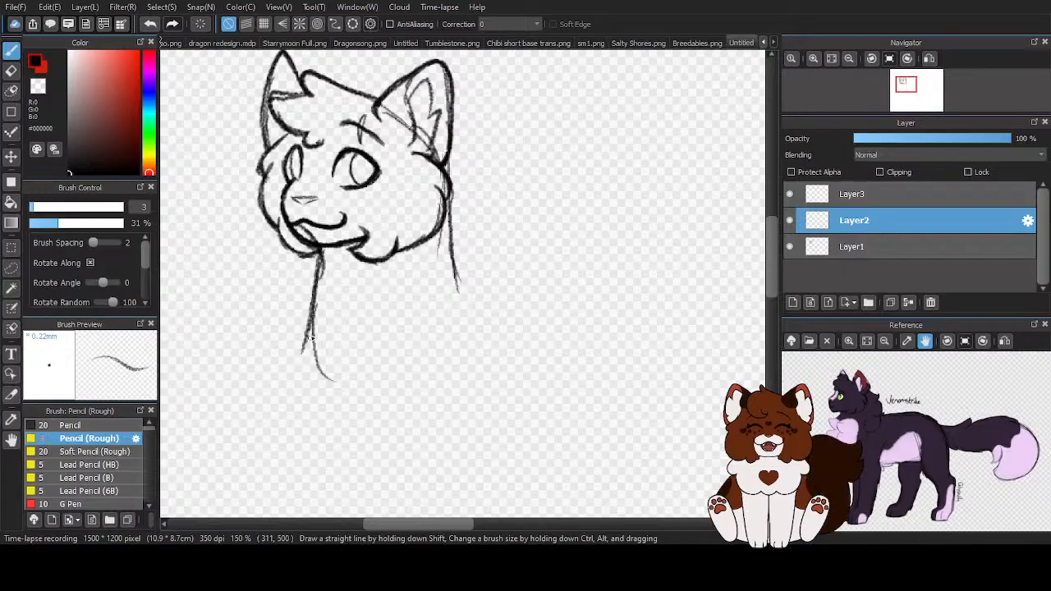
# Curve the throat line outward into a fuller chest and darken the nape line behind the cheek
pyautogui.moveTo(316, 319)
pyautogui.mouseDown()
pyautogui.moveTo(315, 391)
pyautogui.moveTo(352, 401)
pyautogui.mouseUp()
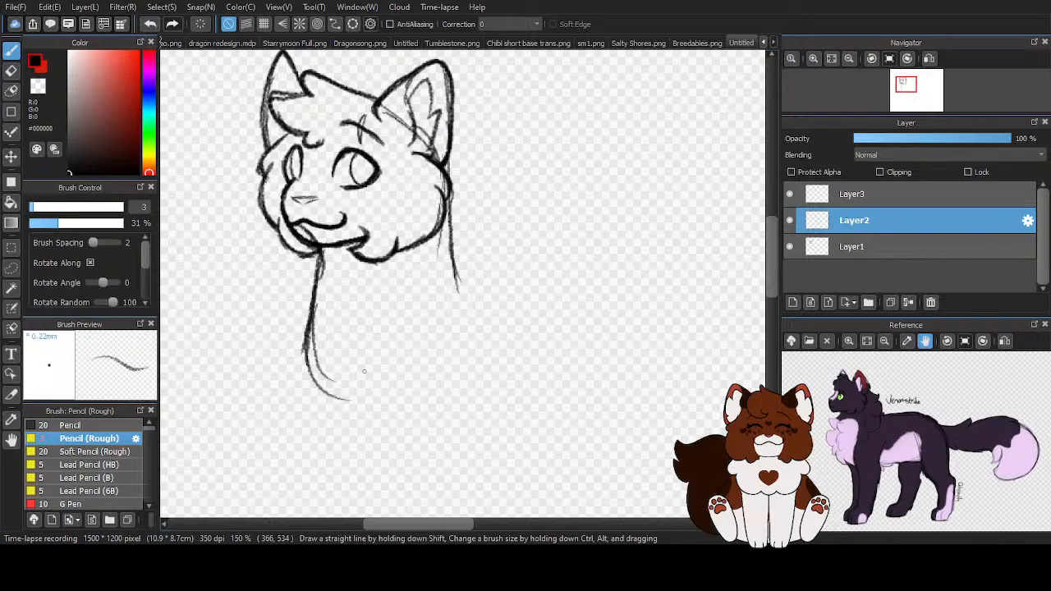
pyautogui.scroll(-2, 364, 371)
pyautogui.scroll(3, 399, 387)
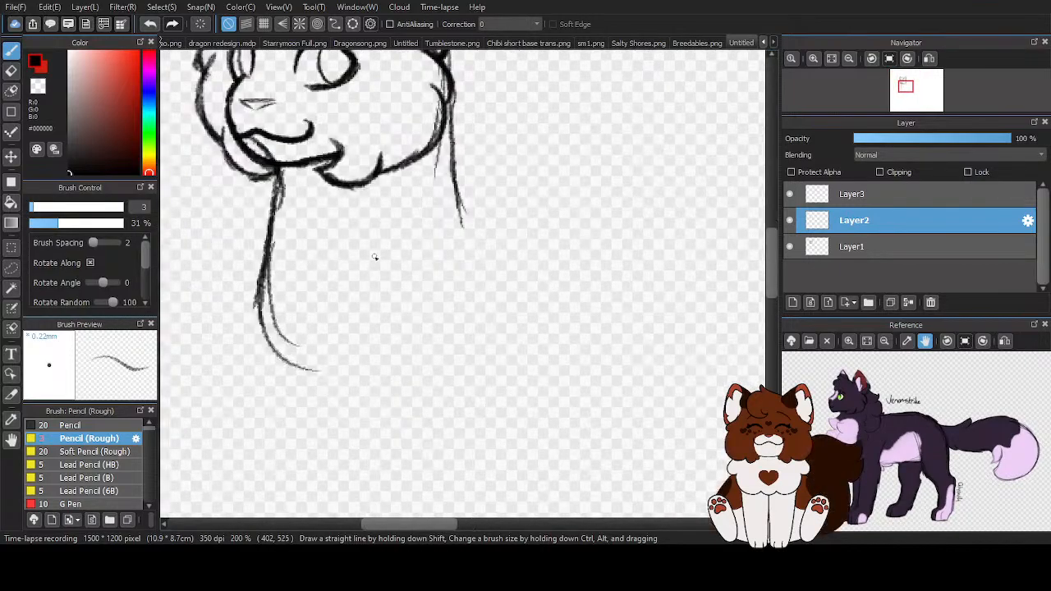
pyautogui.scroll(-2, 397, 271)
pyautogui.scroll(2, 427, 137)
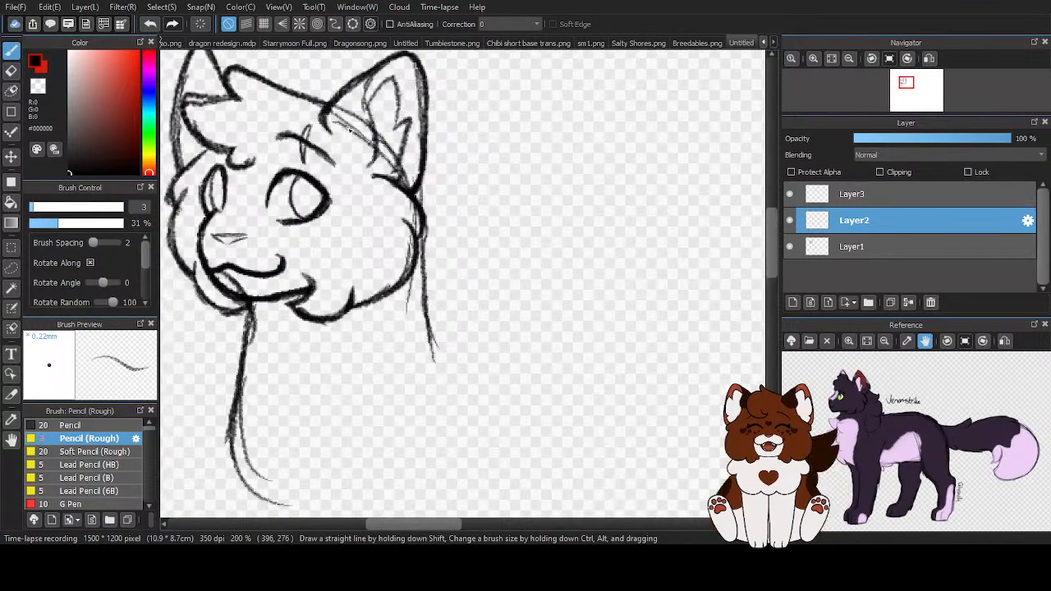
pyautogui.moveTo(415, 212); pyautogui.dragTo(430, 367)
# Transform the neck sketch on Layer2 to make it slightly wider on both sides
pyautogui.scroll(-4, 446, 243)
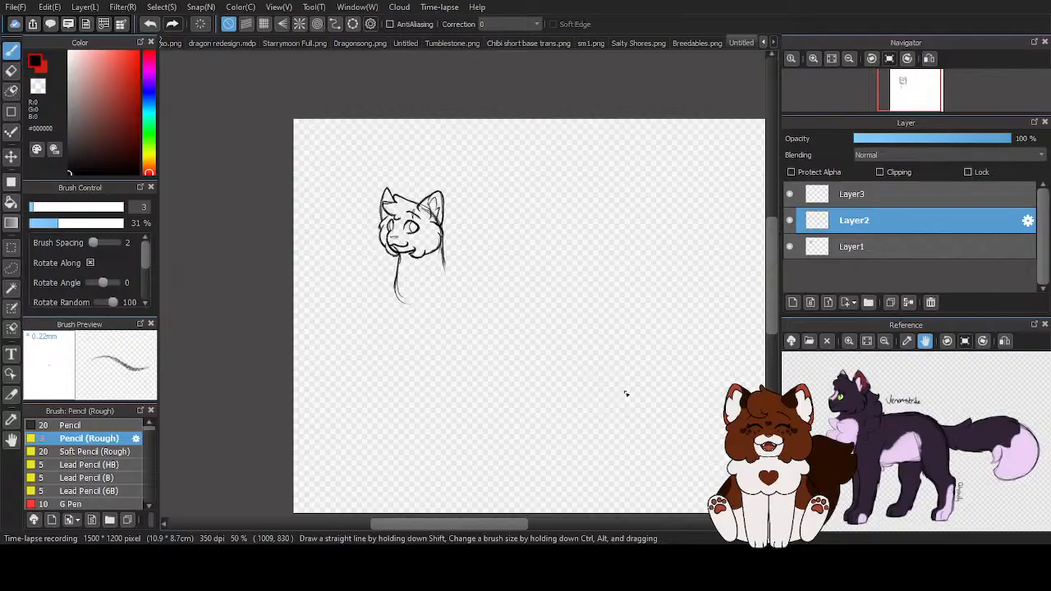
pyautogui.scroll(1, 435, 341)
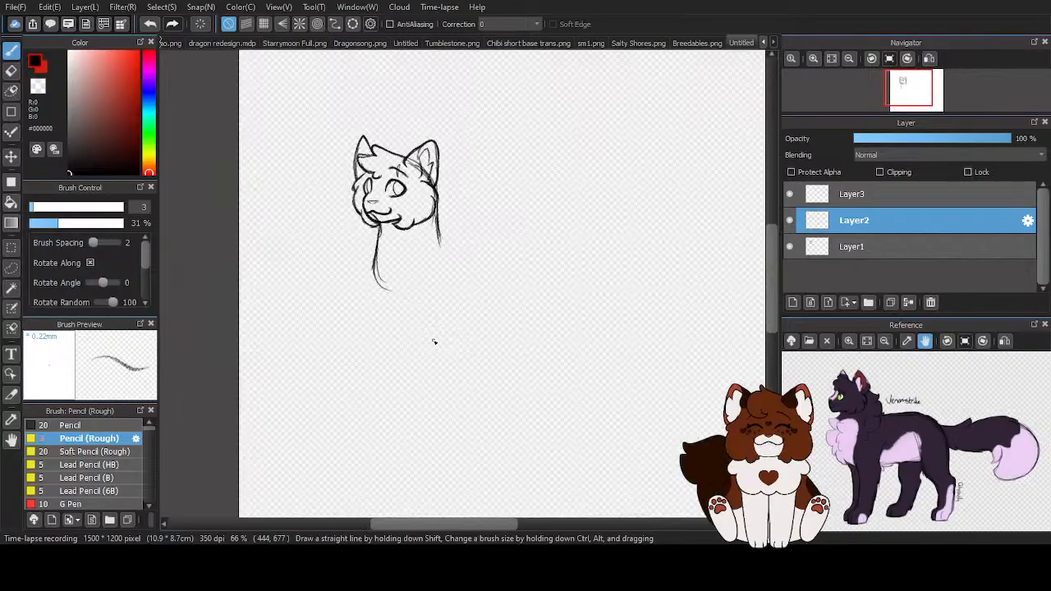
pyautogui.hotkey('ctrl', 't')
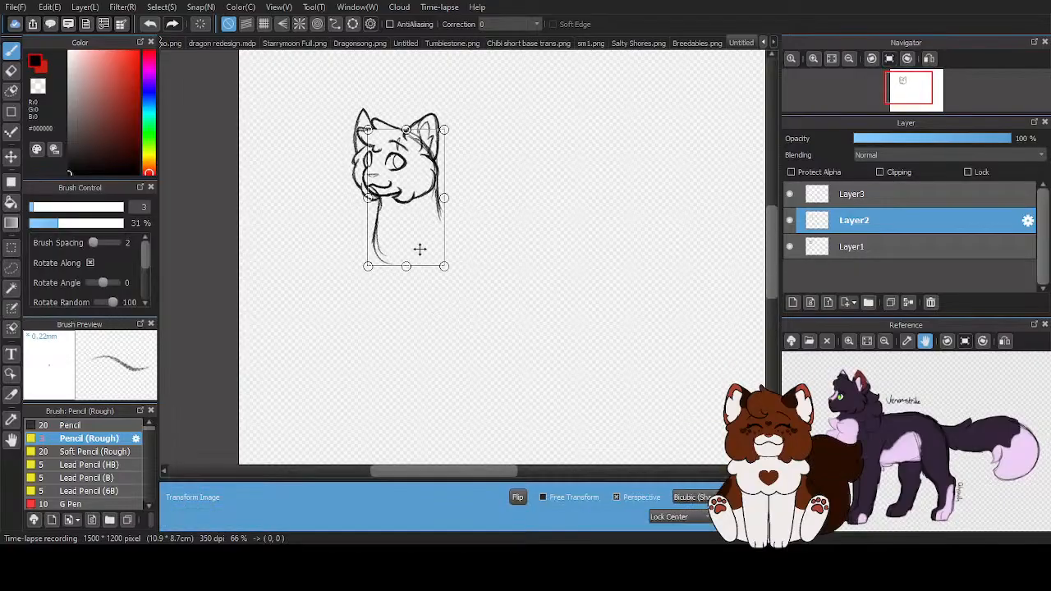
pyautogui.moveTo(444, 198); pyautogui.dragTo(449, 198)
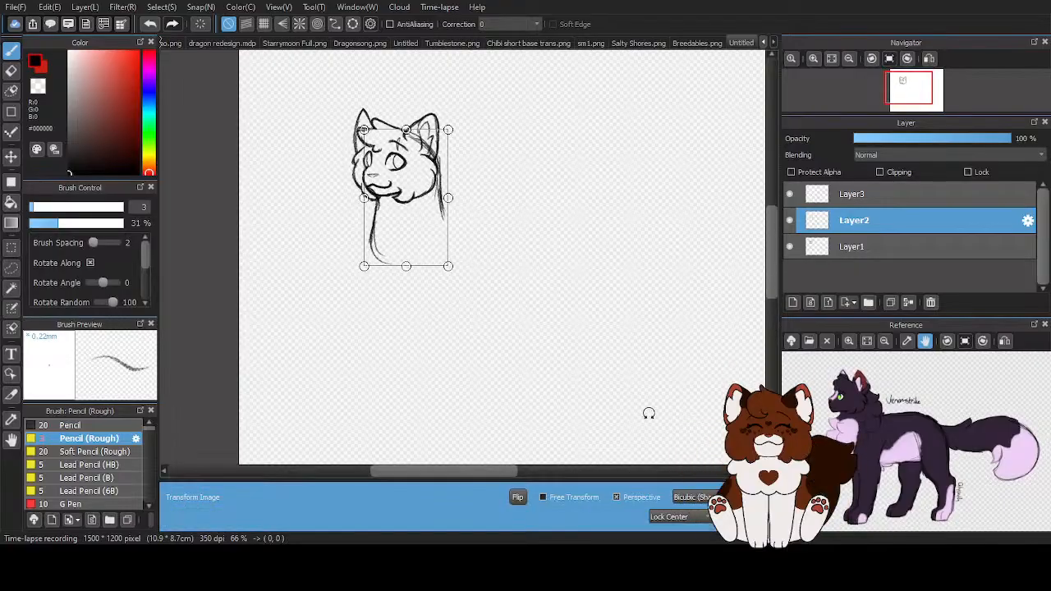
pyautogui.press('Return')
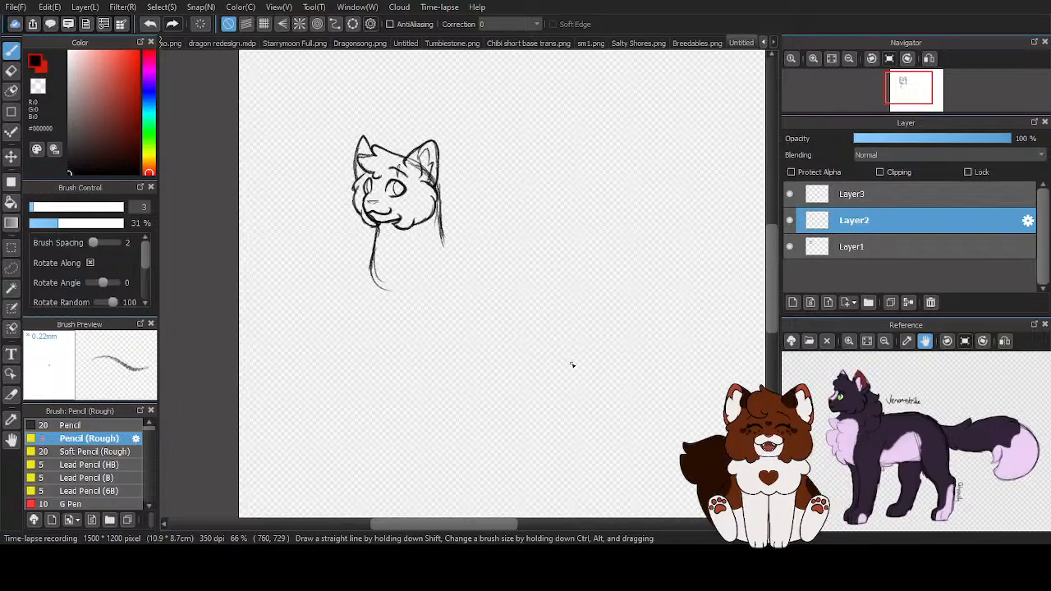
# Sketch a nearly level back line from the base of the nape toward the rump on Layer2, sloping down slightly at its end
pyautogui.scroll(-1, 492, 254)
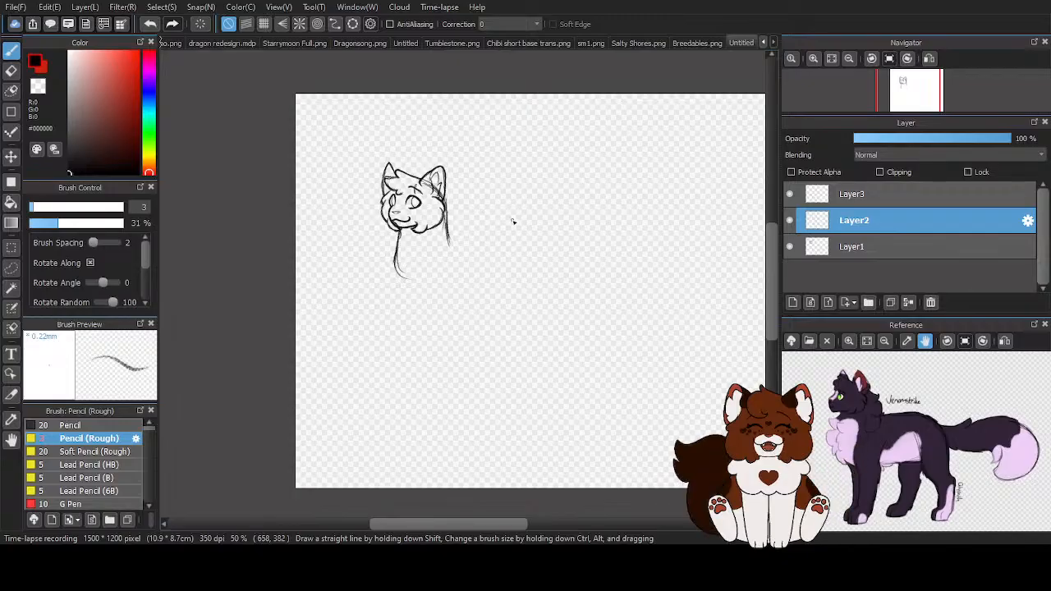
pyautogui.scroll(-2, 417, 197)
pyautogui.scroll(5, 423, 210)
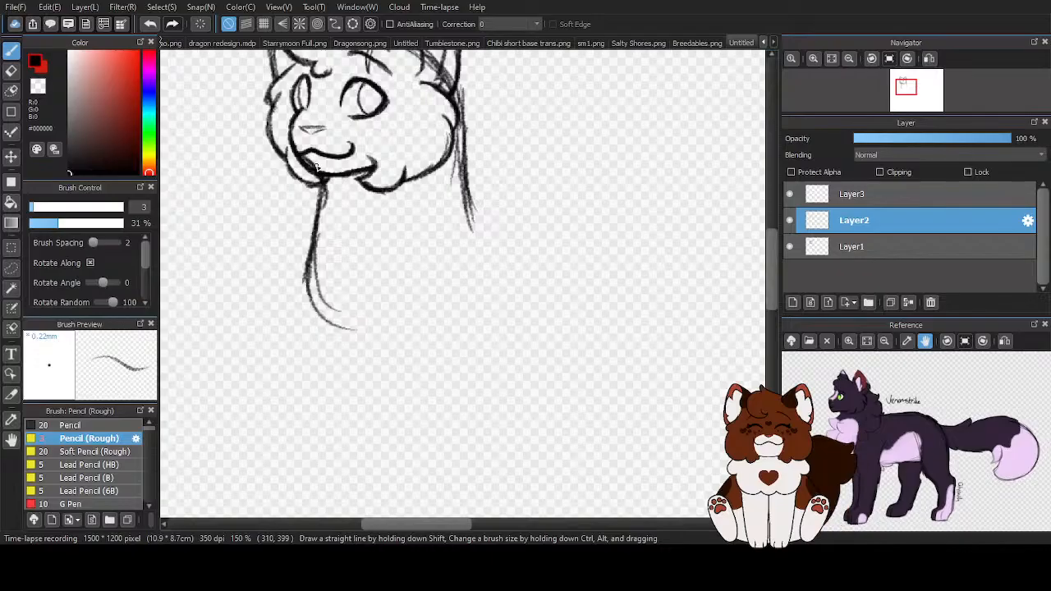
pyautogui.scroll(-2, 359, 300)
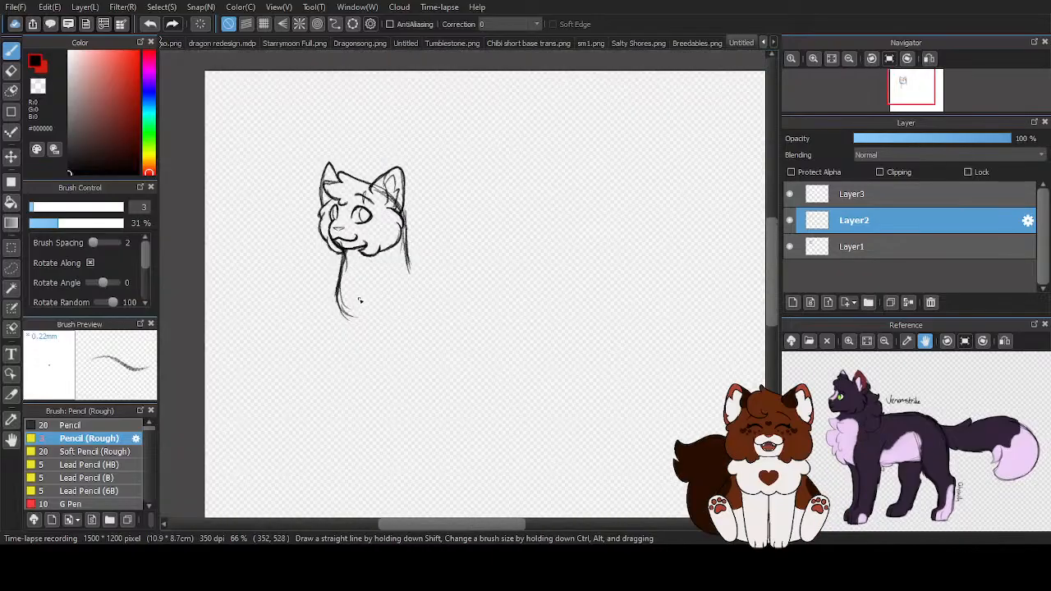
pyautogui.scroll(1, 525, 224)
pyautogui.moveTo(342, 232)
pyautogui.mouseDown()
pyautogui.moveTo(346, 282)
pyautogui.moveTo(491, 263)
pyautogui.mouseUp()
pyautogui.moveTo(348, 274); pyautogui.dragTo(529, 263)
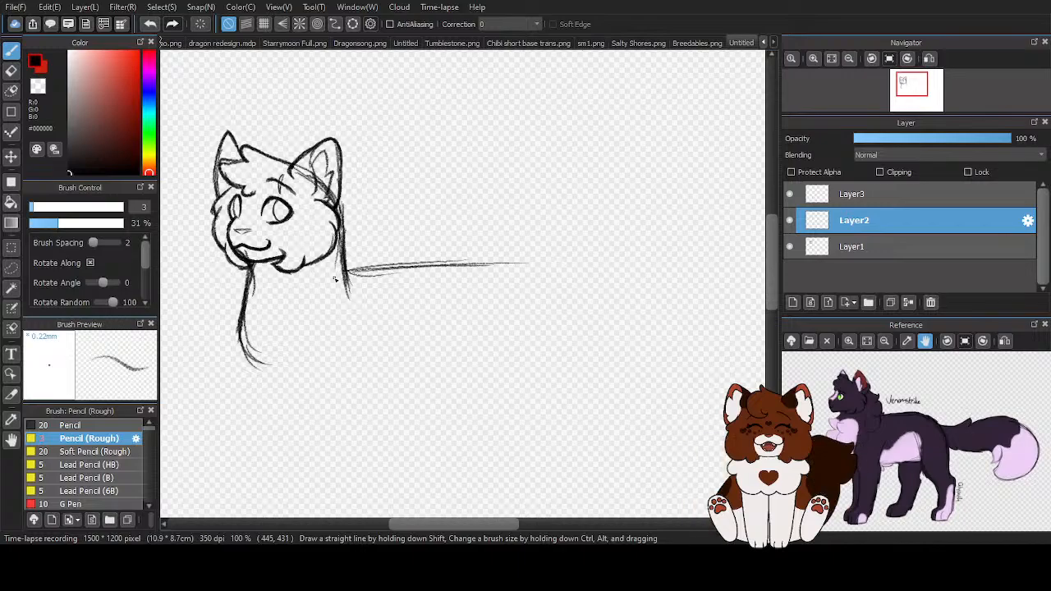
pyautogui.moveTo(407, 280)
pyautogui.mouseDown()
pyautogui.moveTo(349, 271)
pyautogui.moveTo(542, 292)
pyautogui.mouseUp()
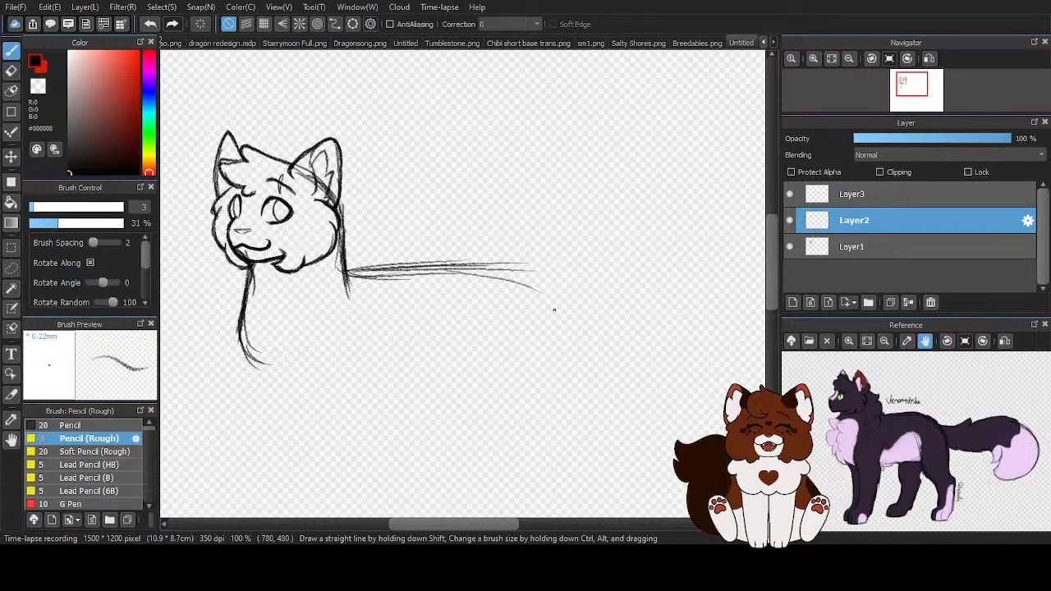
# Extend the chest curve into a belly line, darken the back line, and round off the rump to close the torso
pyautogui.moveTo(241, 330)
pyautogui.mouseDown()
pyautogui.moveTo(292, 385)
pyautogui.moveTo(400, 400)
pyautogui.moveTo(476, 359)
pyautogui.mouseUp()
pyautogui.moveTo(351, 273); pyautogui.dragTo(535, 279)
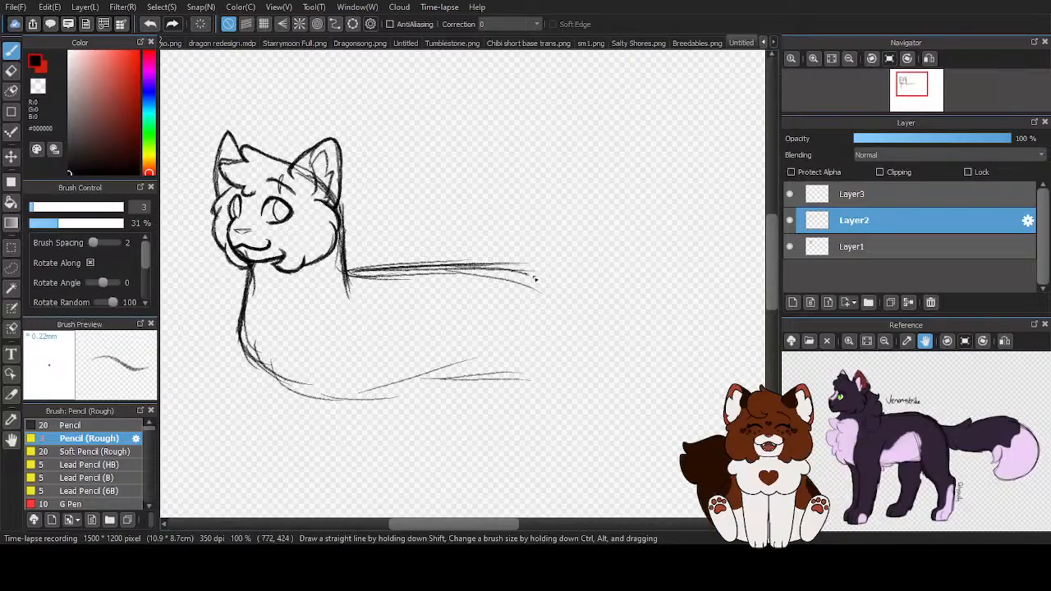
pyautogui.moveTo(566, 330)
pyautogui.mouseDown()
pyautogui.moveTo(542, 359)
pyautogui.moveTo(518, 385)
pyautogui.moveTo(437, 396)
pyautogui.mouseUp()
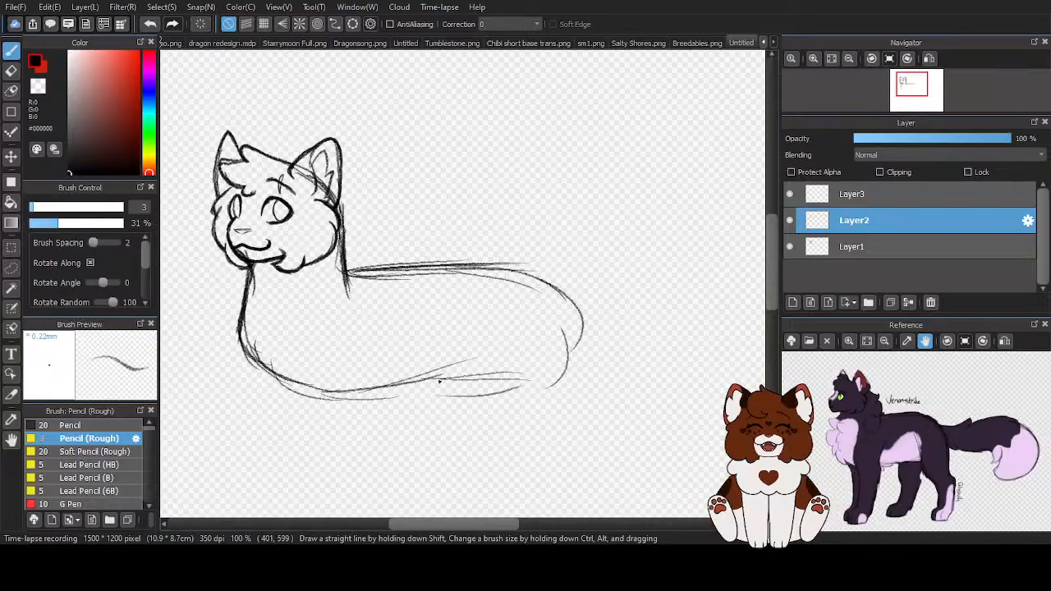
# Move the head on Layer1 slightly down and to the left so it sits closer to the neck
pyautogui.scroll(-3, 544, 268)
pyautogui.scroll(-1, 486, 252)
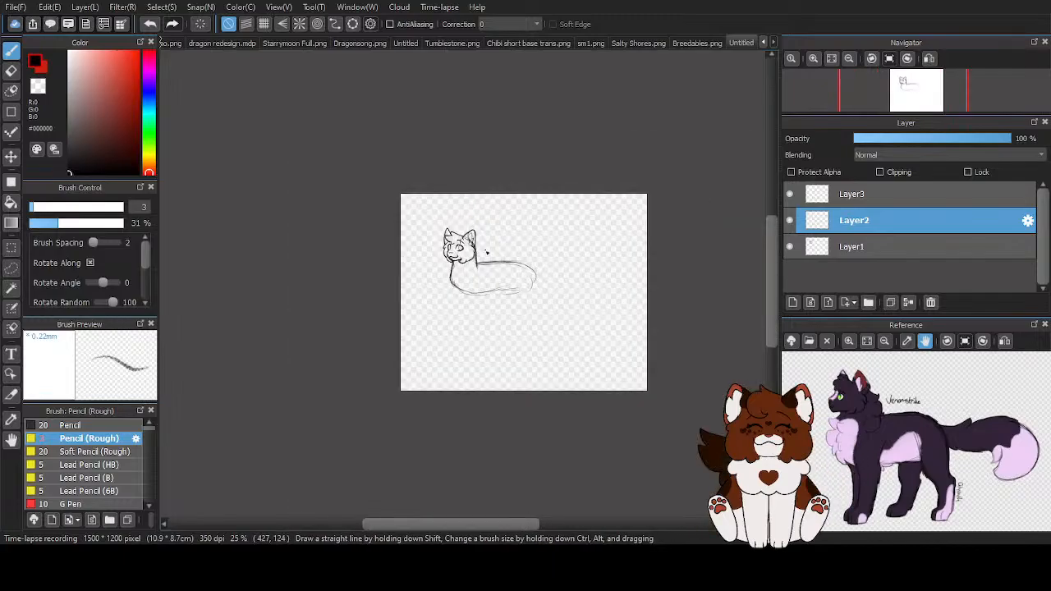
pyautogui.scroll(3, 486, 252)
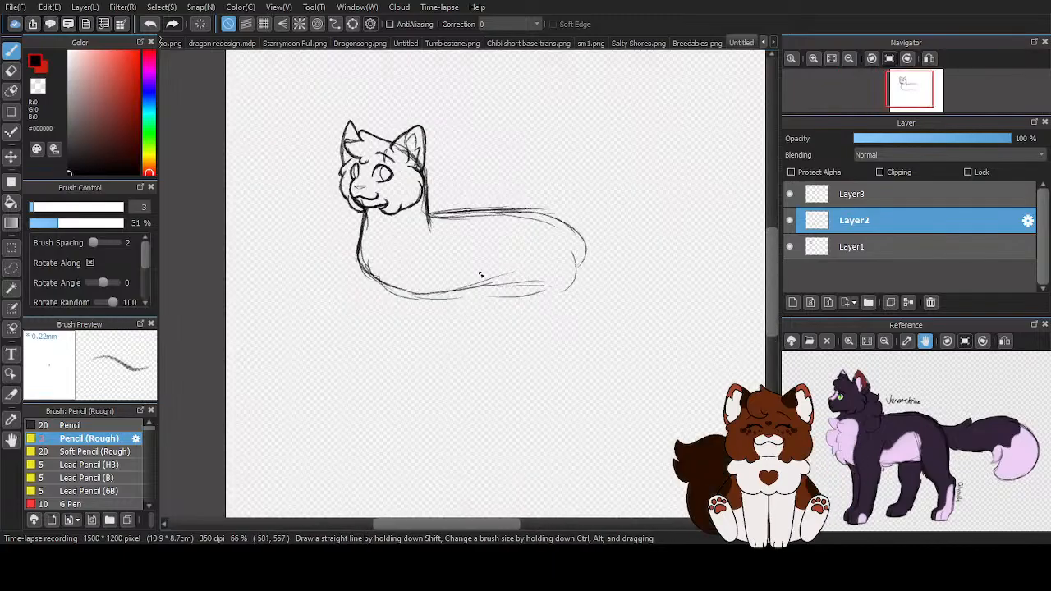
pyautogui.click(877, 246)
pyautogui.click(12, 156)
pyautogui.moveTo(378, 151); pyautogui.dragTo(370, 161)
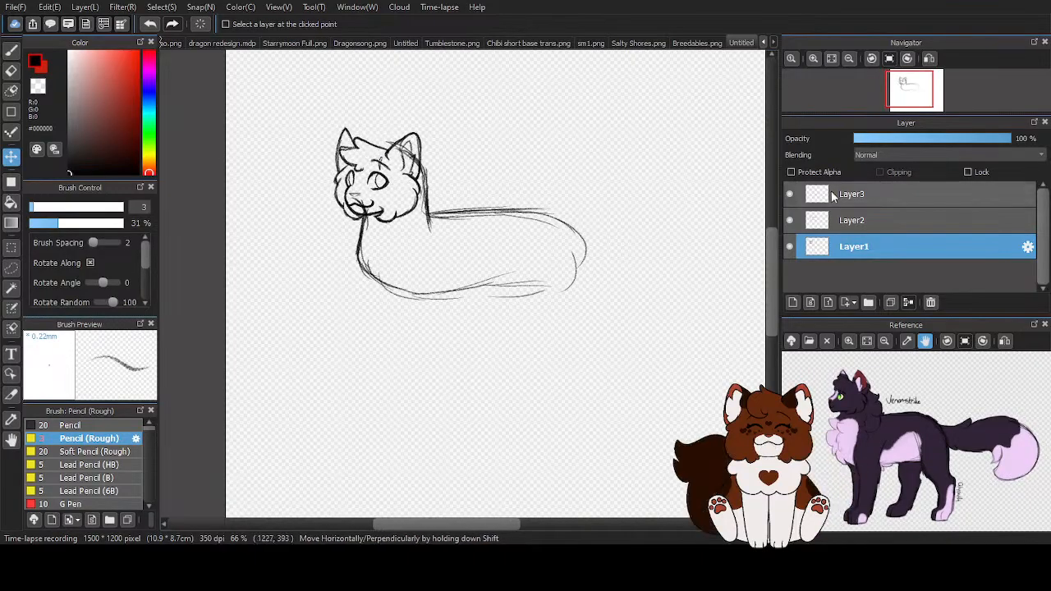
# Transform the body sketch on Layer2 to make it slightly smaller and shift it a little to the left under the head
pyautogui.click(832, 194)
pyautogui.click(866, 225)
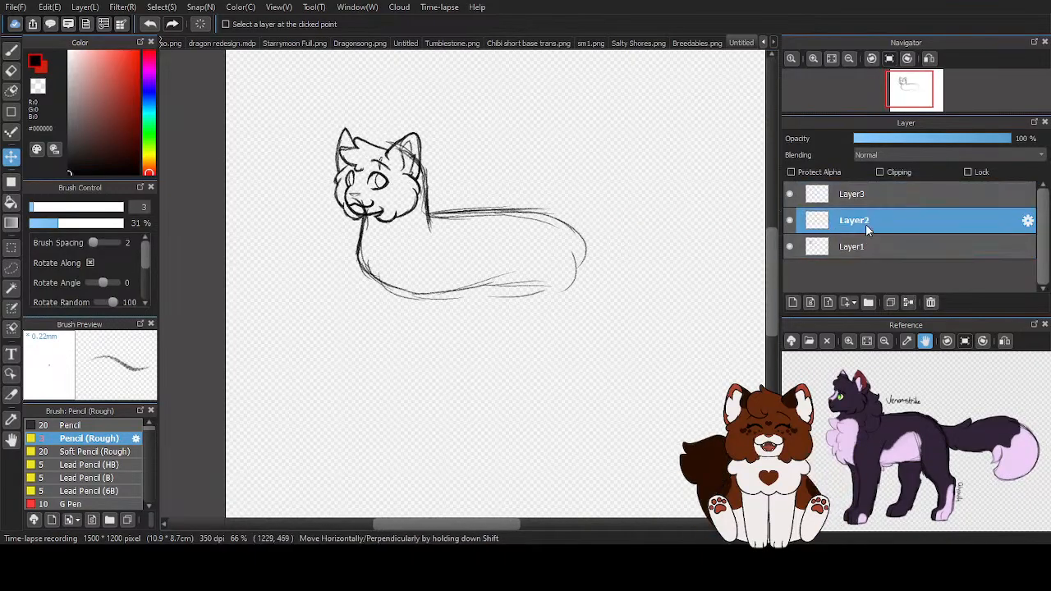
pyautogui.hotkey('ctrl', 't')
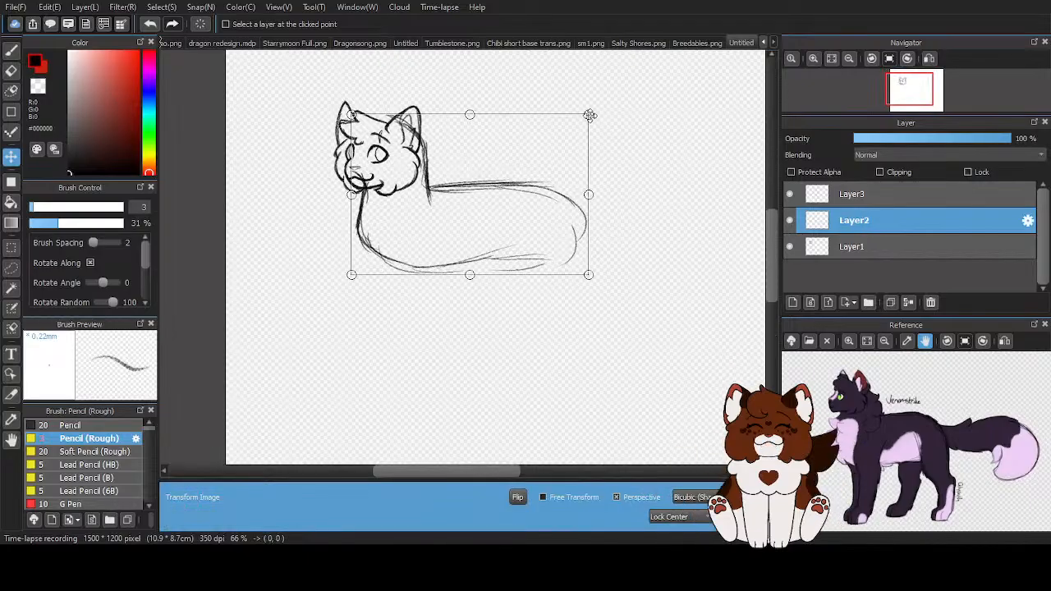
pyautogui.moveTo(590, 115); pyautogui.dragTo(585, 117)
pyautogui.moveTo(547, 178); pyautogui.dragTo(542, 178)
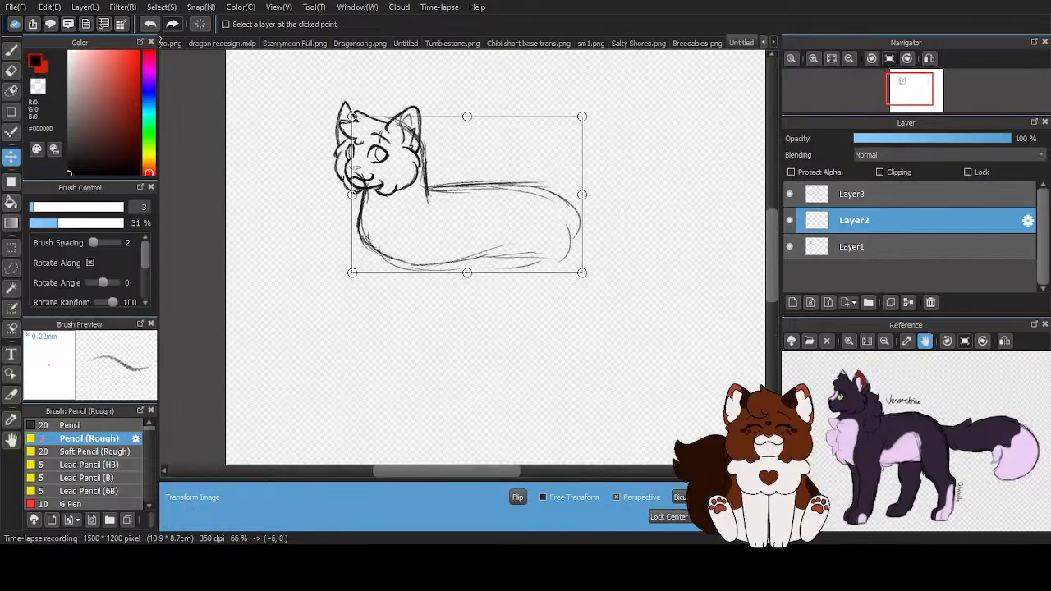
# Apply the transform to the body sketch and make Layer3 active for drawing with the Pencil (Rough) brush
pyautogui.press('Return')
pyautogui.click(829, 195)
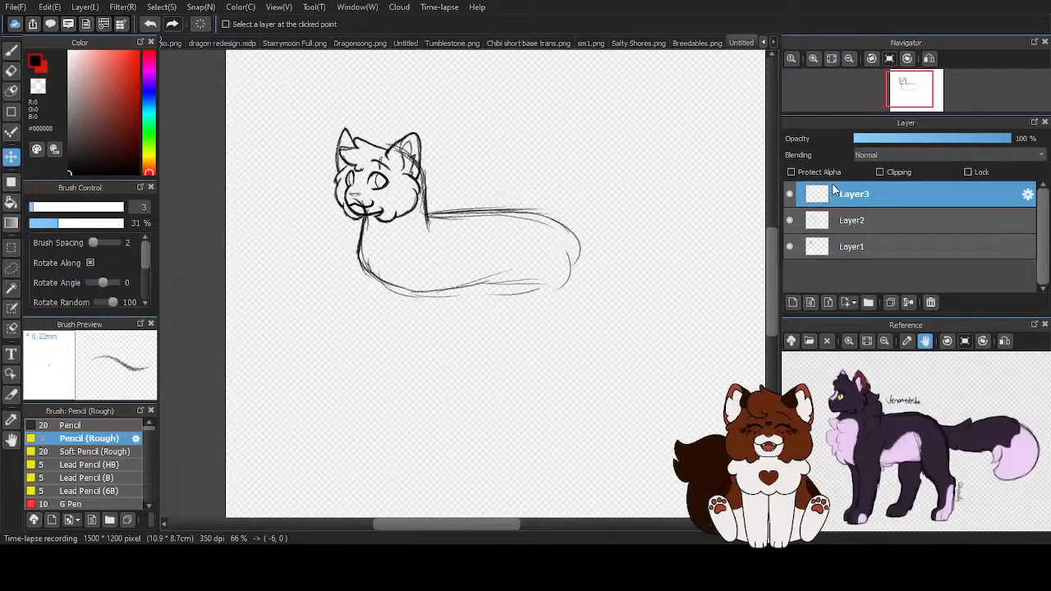
pyautogui.click(12, 49)
pyautogui.scroll(-1, 300, 123)
pyautogui.scroll(2, 406, 233)
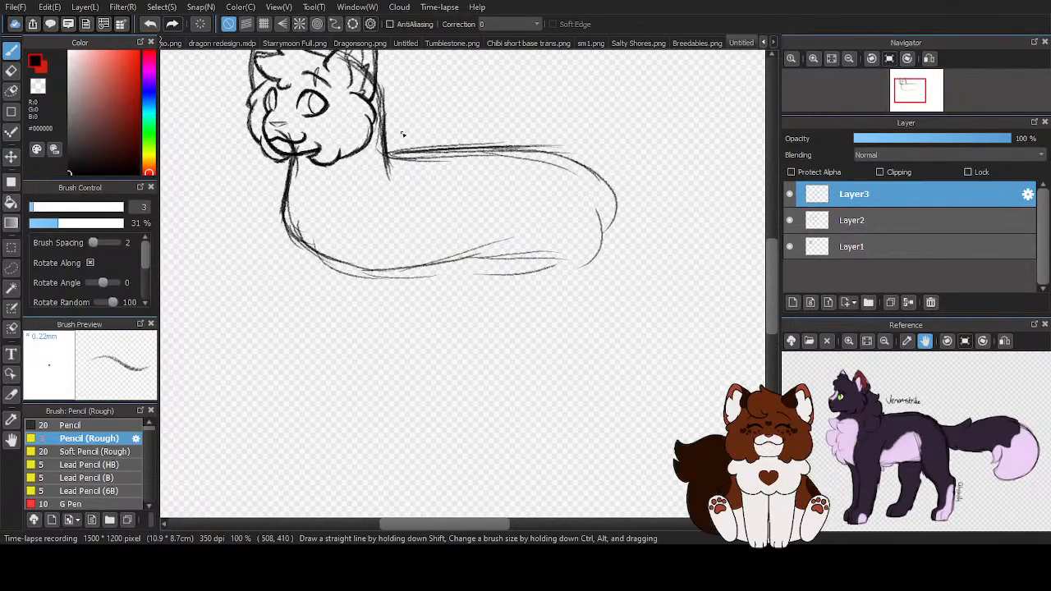
# Sketch the near front leg on Layer3, from the shoulder curve down both sides to a rounded paw outline
pyautogui.moveTo(389, 158)
pyautogui.mouseDown()
pyautogui.moveTo(345, 230)
pyautogui.moveTo(362, 188)
pyautogui.moveTo(381, 174)
pyautogui.moveTo(341, 233)
pyautogui.mouseUp()
pyautogui.moveTo(383, 161)
pyautogui.mouseDown()
pyautogui.moveTo(342, 228)
pyautogui.moveTo(347, 216)
pyautogui.moveTo(363, 378)
pyautogui.moveTo(364, 350)
pyautogui.moveTo(369, 372)
pyautogui.moveTo(361, 414)
pyautogui.mouseUp()
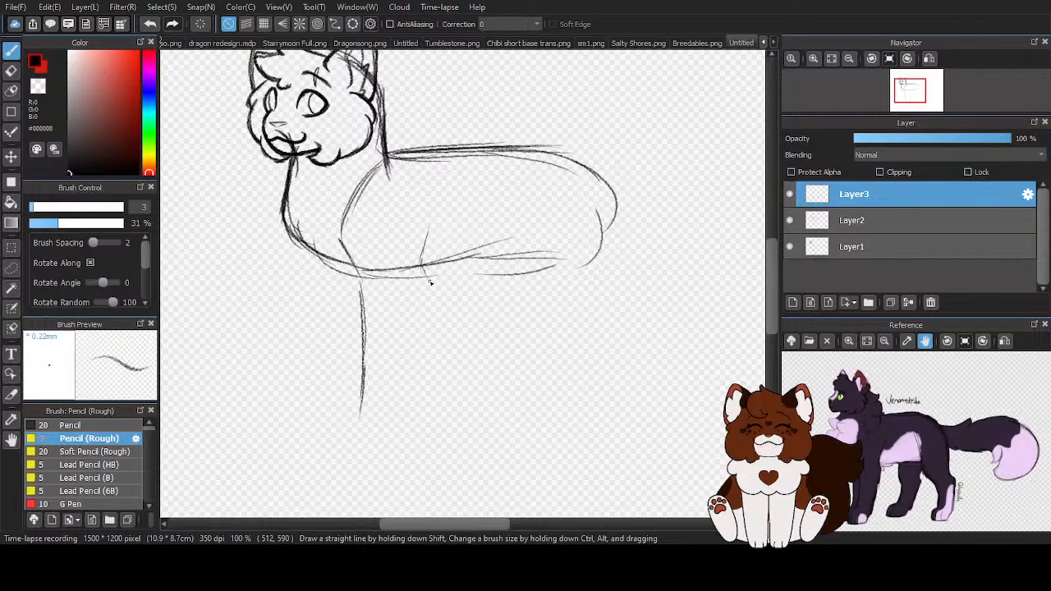
pyautogui.moveTo(425, 309); pyautogui.dragTo(399, 418)
pyautogui.scroll(1, 386, 427)
pyautogui.moveTo(338, 302)
pyautogui.mouseDown()
pyautogui.moveTo(330, 358)
pyautogui.moveTo(297, 380)
pyautogui.moveTo(290, 400)
pyautogui.mouseUp()
pyautogui.moveTo(330, 355)
pyautogui.mouseDown()
pyautogui.moveTo(294, 388)
pyautogui.moveTo(310, 435)
pyautogui.moveTo(365, 444)
pyautogui.moveTo(411, 435)
pyautogui.mouseUp()
pyautogui.moveTo(418, 385); pyautogui.dragTo(398, 431)
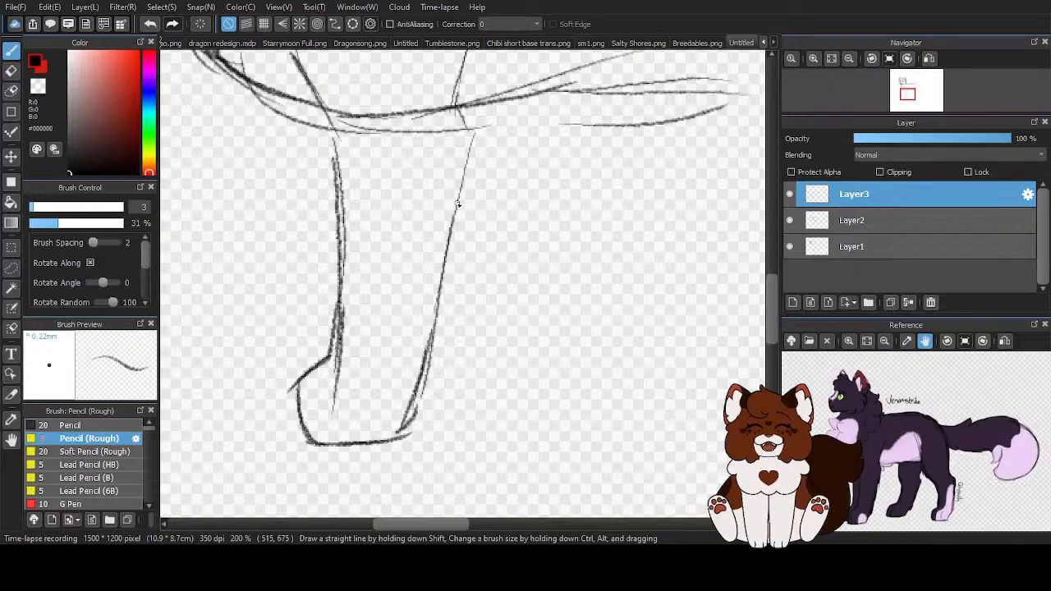
# Strengthen the back edge of the front leg and add two curved toe lines to the paw
pyautogui.moveTo(477, 59)
pyautogui.mouseDown()
pyautogui.moveTo(423, 407)
pyautogui.moveTo(435, 376)
pyautogui.moveTo(414, 425)
pyautogui.mouseUp()
pyautogui.moveTo(450, 270); pyautogui.dragTo(405, 435)
pyautogui.moveTo(440, 325); pyautogui.dragTo(404, 436)
pyautogui.scroll(2, 372, 426)
pyautogui.moveTo(383, 363)
pyautogui.mouseDown()
pyautogui.moveTo(361, 383)
pyautogui.moveTo(375, 464)
pyautogui.mouseUp()
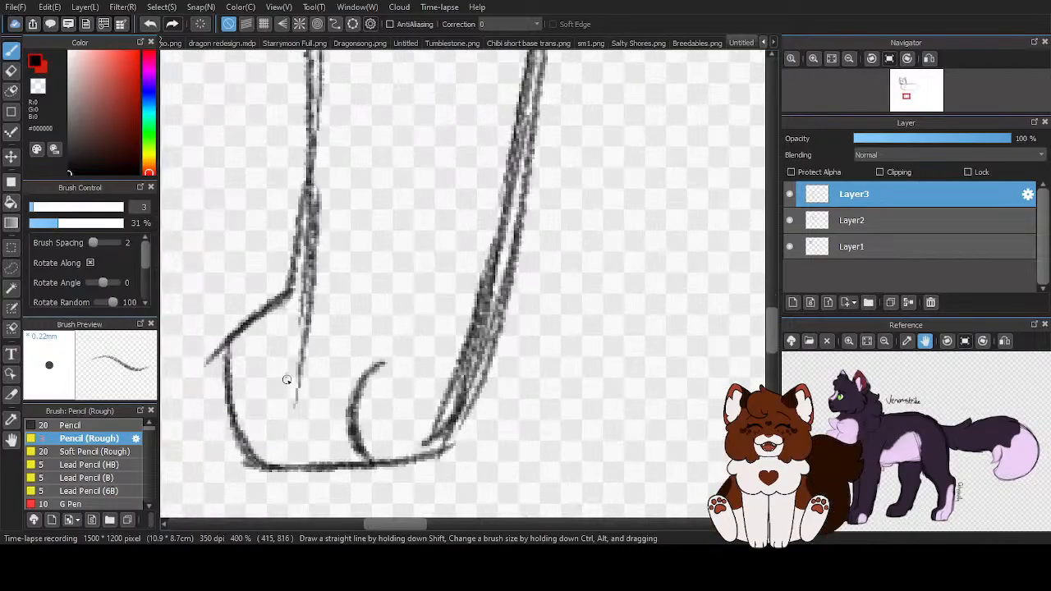
pyautogui.moveTo(282, 368); pyautogui.dragTo(279, 460)
# Darken the shoulder curve and the front and back edges of the near front leg with extra strokes
pyautogui.scroll(-4, 408, 355)
pyautogui.scroll(2, 406, 297)
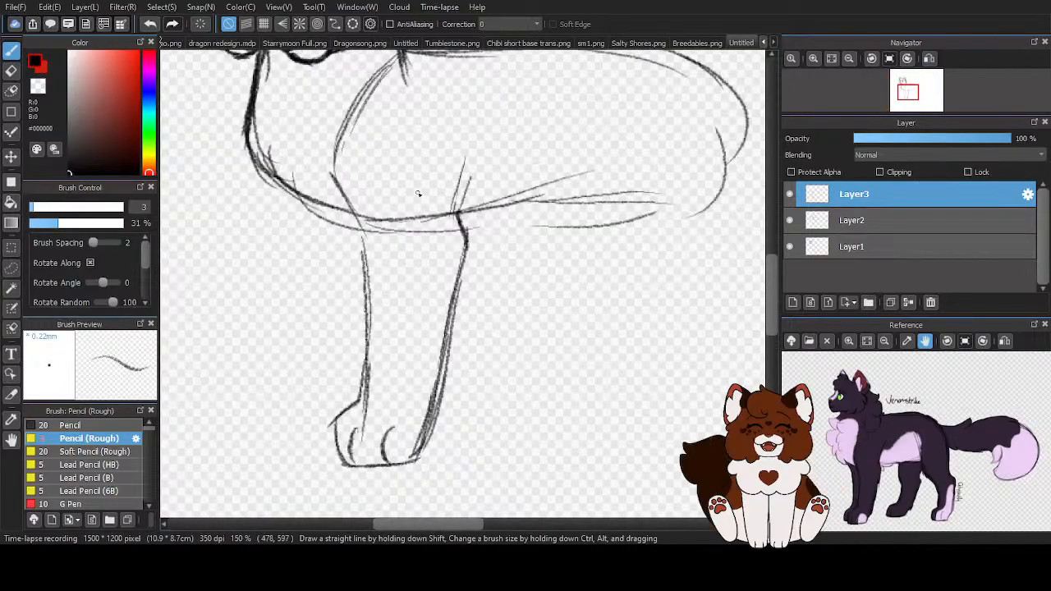
pyautogui.moveTo(395, 68)
pyautogui.mouseDown()
pyautogui.moveTo(331, 176)
pyautogui.moveTo(331, 202)
pyautogui.mouseUp()
pyautogui.moveTo(333, 148)
pyautogui.mouseDown()
pyautogui.moveTo(337, 205)
pyautogui.moveTo(331, 173)
pyautogui.moveTo(374, 261)
pyautogui.moveTo(366, 332)
pyautogui.mouseUp()
pyautogui.moveTo(362, 264); pyautogui.dragTo(366, 396)
pyautogui.moveTo(492, 171)
pyautogui.mouseDown()
pyautogui.moveTo(469, 211)
pyautogui.moveTo(441, 378)
pyautogui.mouseUp()
pyautogui.moveTo(454, 325); pyautogui.dragTo(413, 462)
pyautogui.scroll(-2, 459, 378)
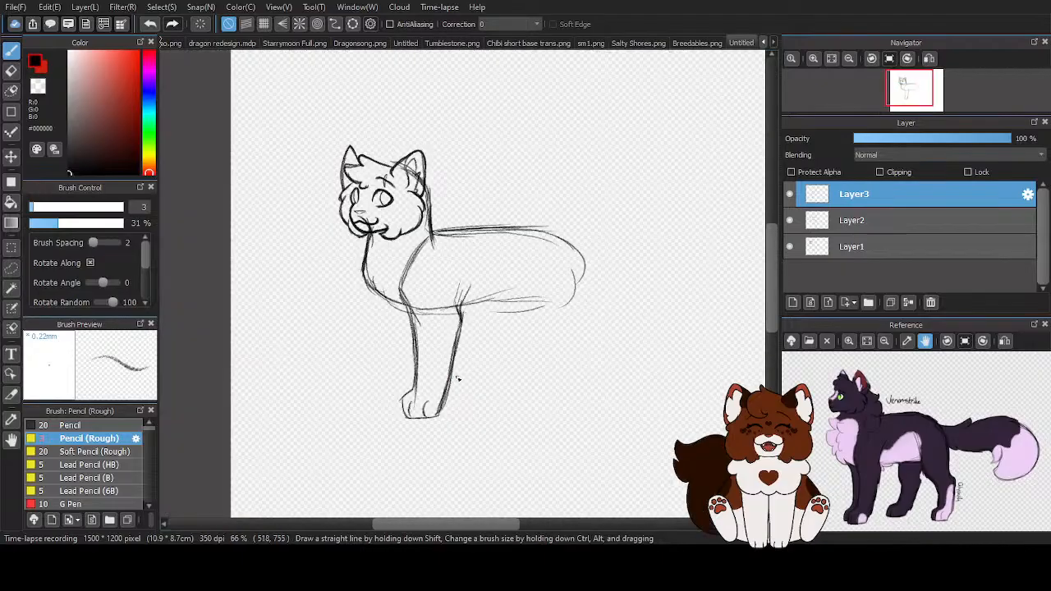
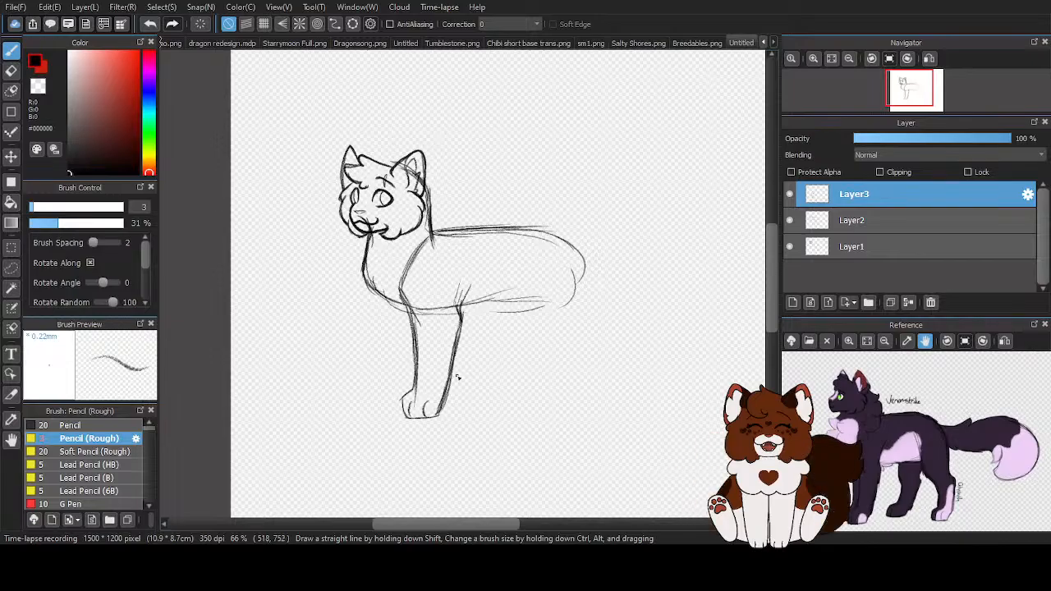
# Transform the front leg layer, widening the leg slightly and moving it up a little against the body
pyautogui.hotkey('ctrl', 't')
pyautogui.scroll(2, 460, 386)
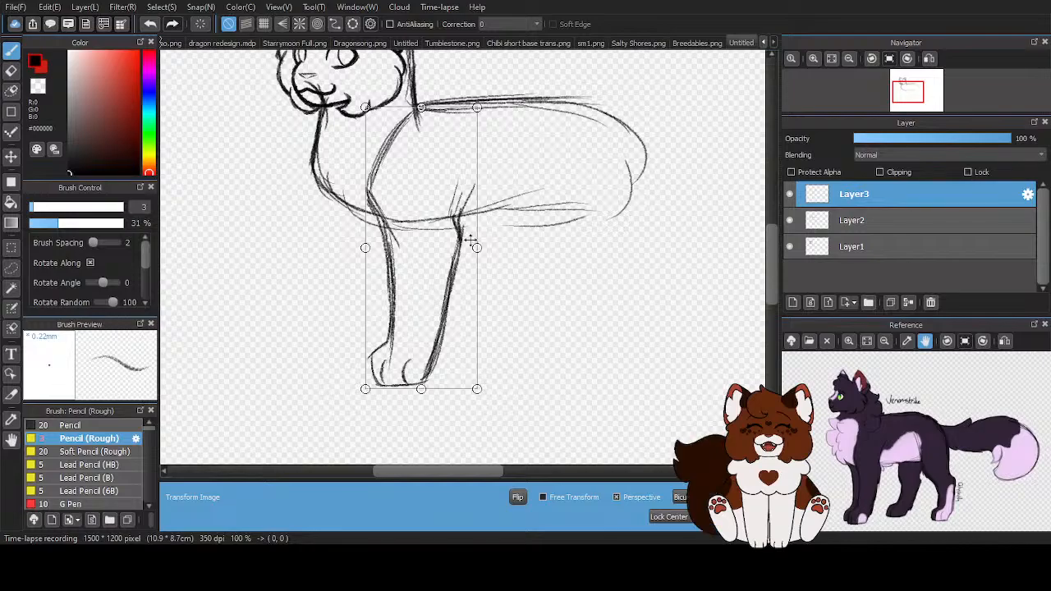
pyautogui.moveTo(477, 245); pyautogui.dragTo(481, 246)
pyautogui.scroll(-2, 433, 247)
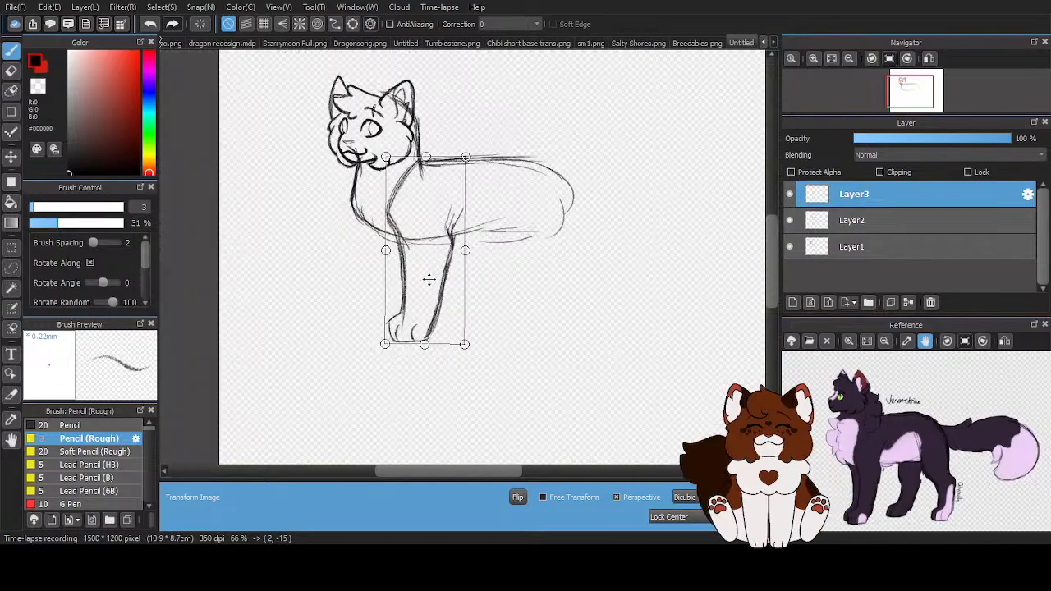
pyautogui.press('Return')
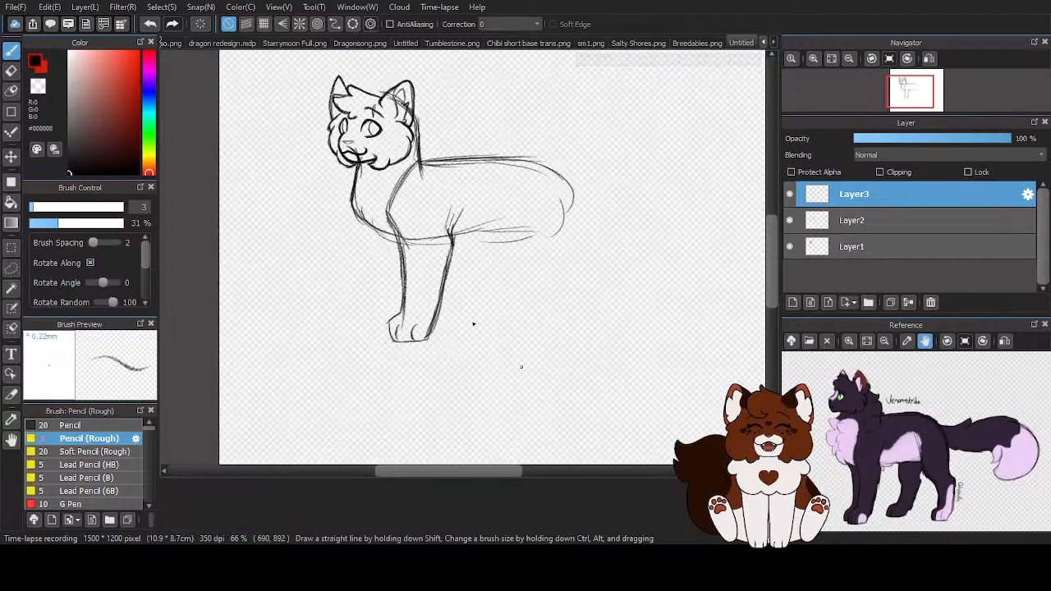
# Transform the front leg again to enlarge it slightly in both width and height
pyautogui.scroll(-2, 504, 261)
pyautogui.scroll(1, 500, 244)
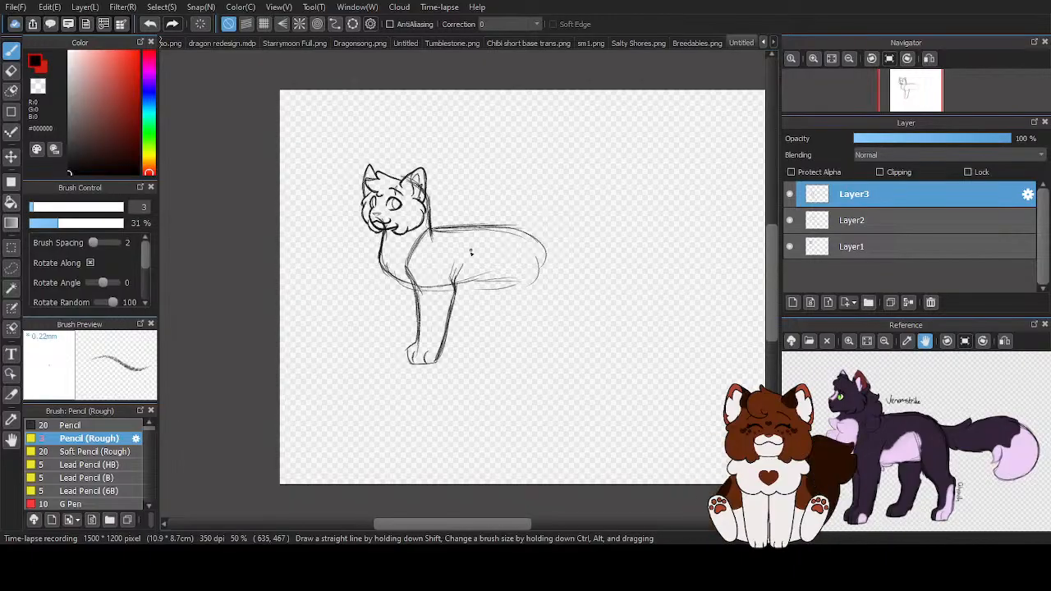
pyautogui.scroll(1, 469, 237)
pyautogui.hotkey('ctrl', 't')
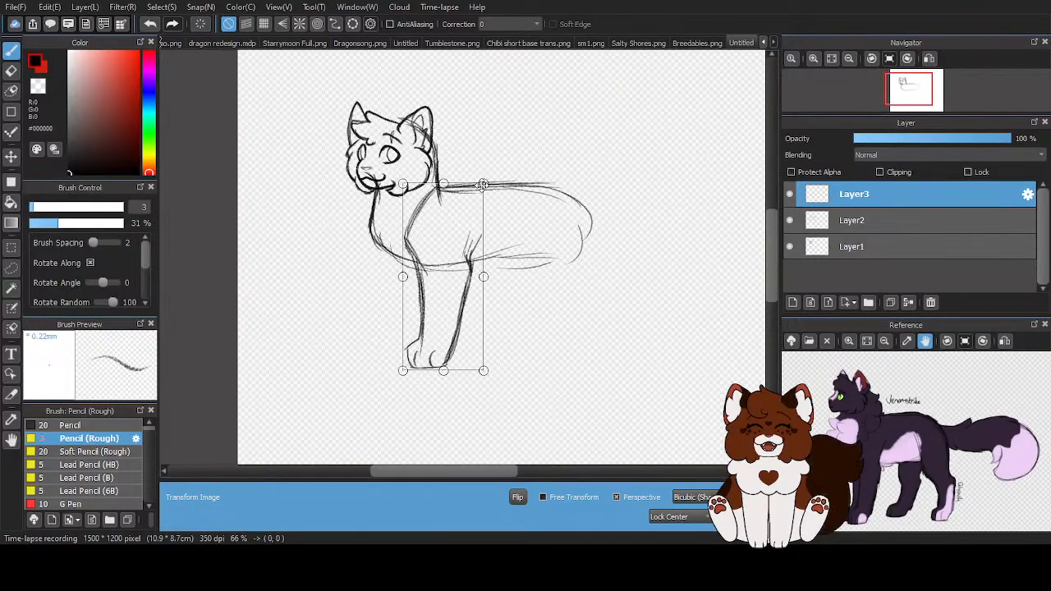
pyautogui.moveTo(488, 179); pyautogui.dragTo(487, 180)
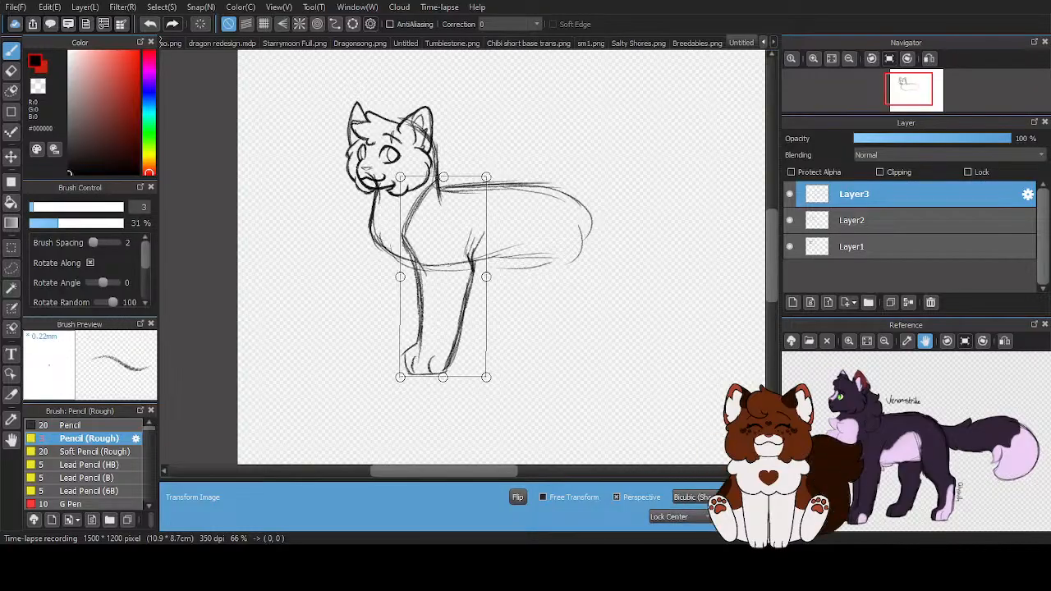
pyautogui.press('Return')
# Sketch the far front leg and paw edge from the chest in front of the near leg, and reinforce the near shoulder line
pyautogui.scroll(2, 393, 396)
pyautogui.scroll(-1, 424, 313)
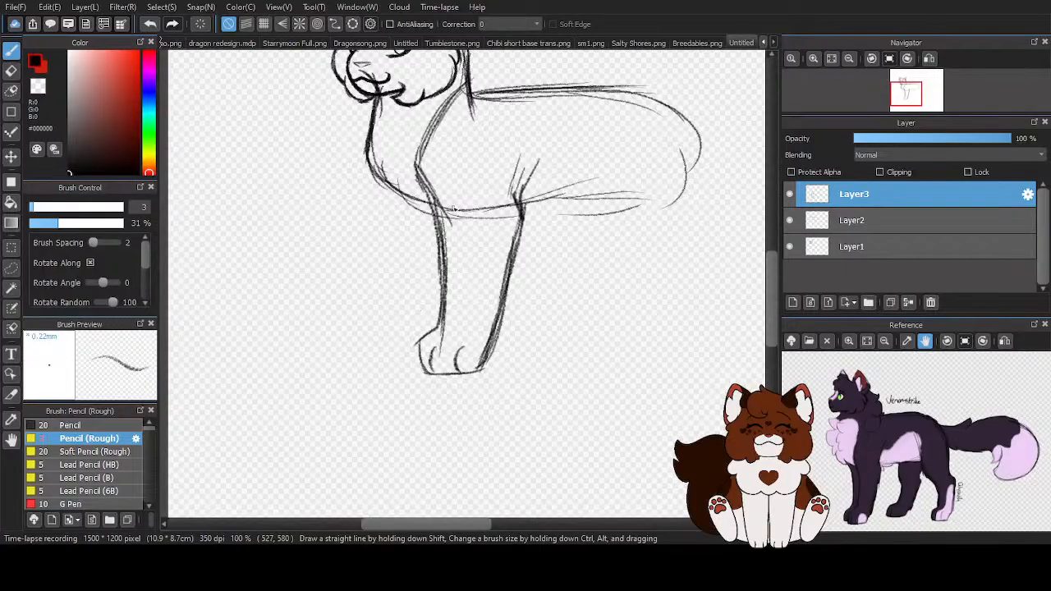
pyautogui.scroll(1, 426, 207)
pyautogui.moveTo(345, 159)
pyautogui.mouseDown()
pyautogui.moveTo(422, 284)
pyautogui.moveTo(397, 222)
pyautogui.moveTo(444, 392)
pyautogui.mouseUp()
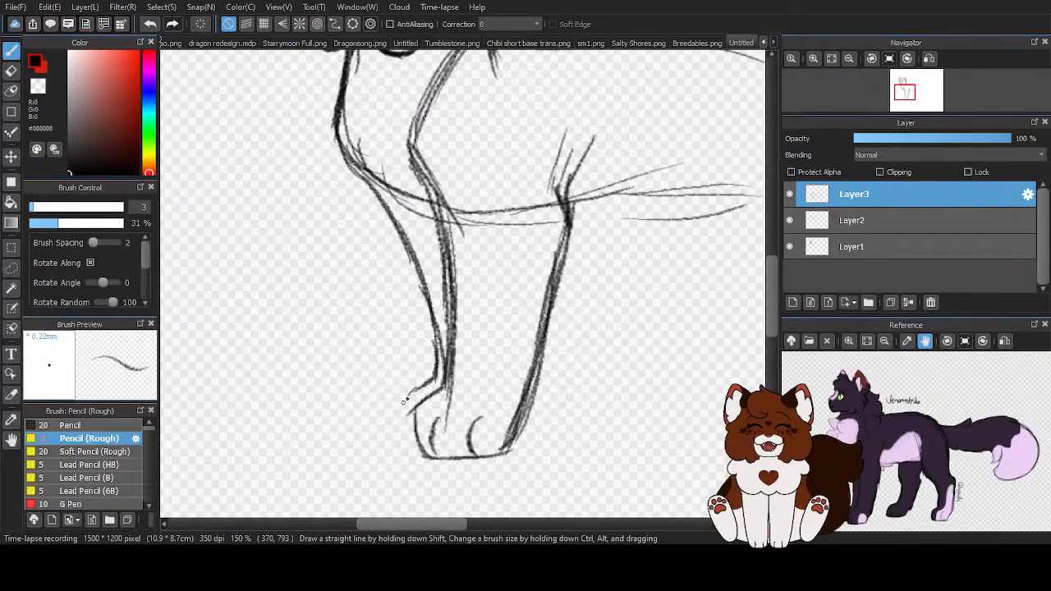
pyautogui.scroll(-1, 381, 349)
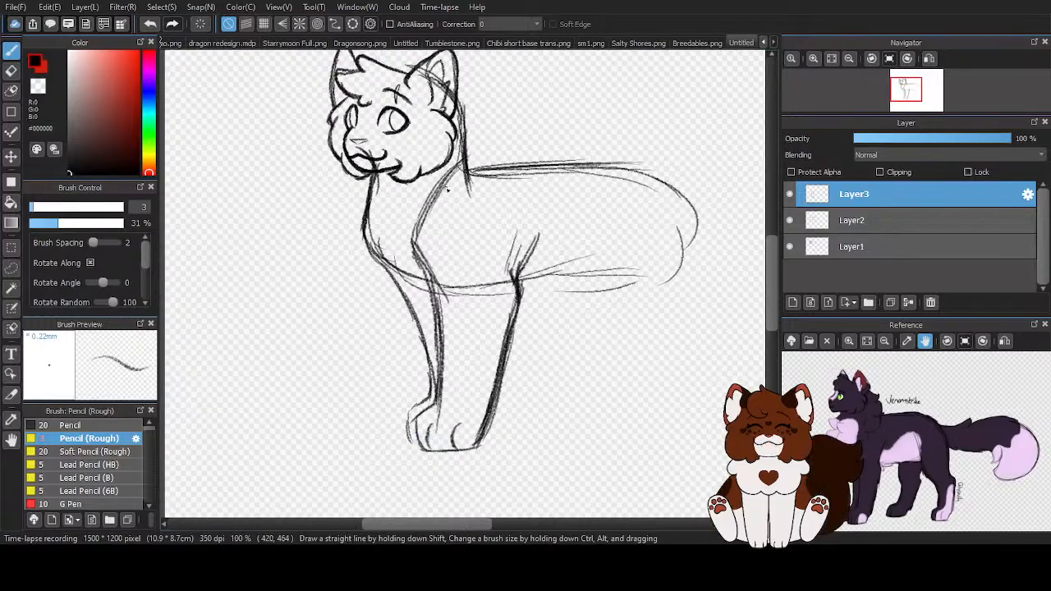
pyautogui.moveTo(449, 181); pyautogui.dragTo(426, 281)
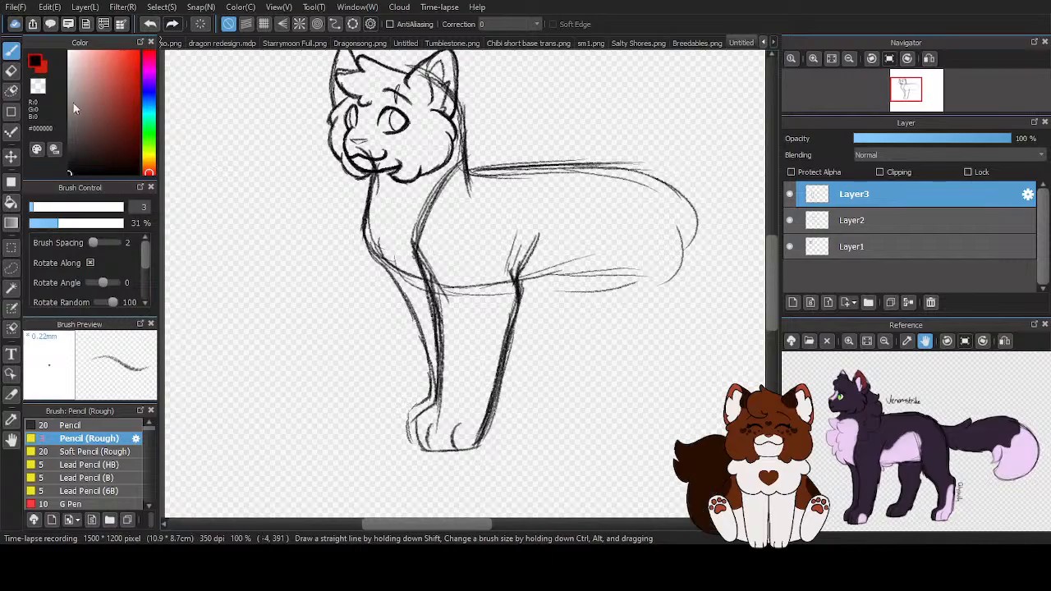
# Erase the upper part of the near shoulder line and redraw it as a lighter curve with Pencil (Rough)
pyautogui.press('e')
pyautogui.scroll(2, 436, 197)
pyautogui.scroll(-2, 340, 199)
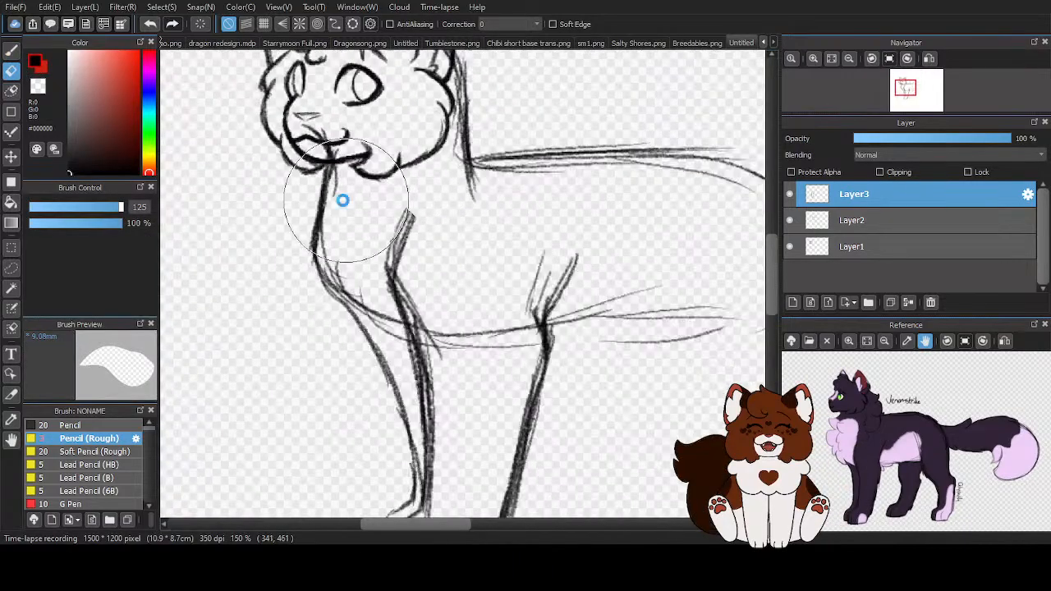
pyautogui.moveTo(364, 235); pyautogui.dragTo(362, 256)
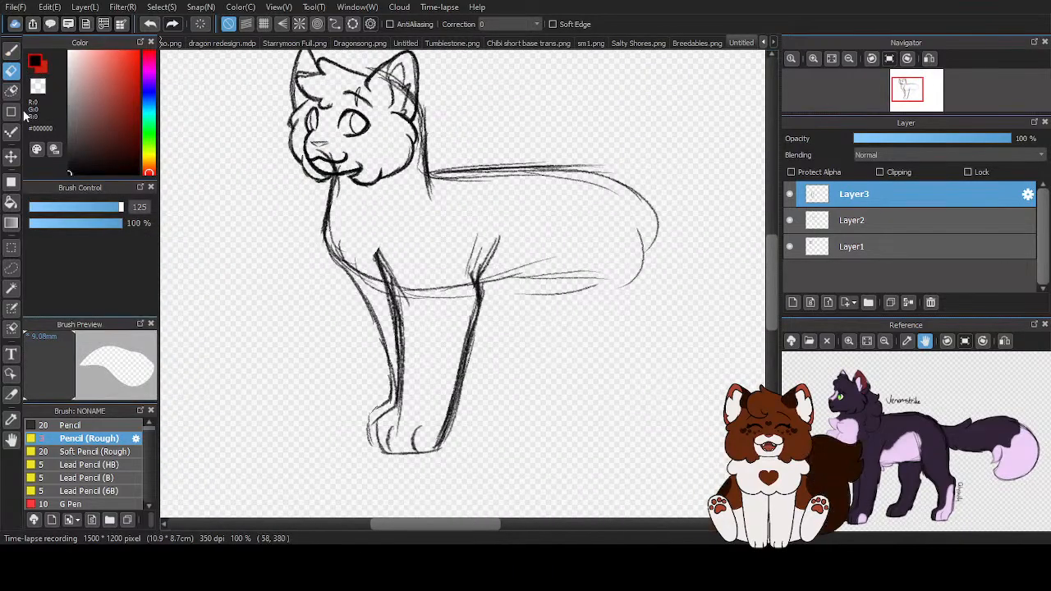
pyautogui.press('p')
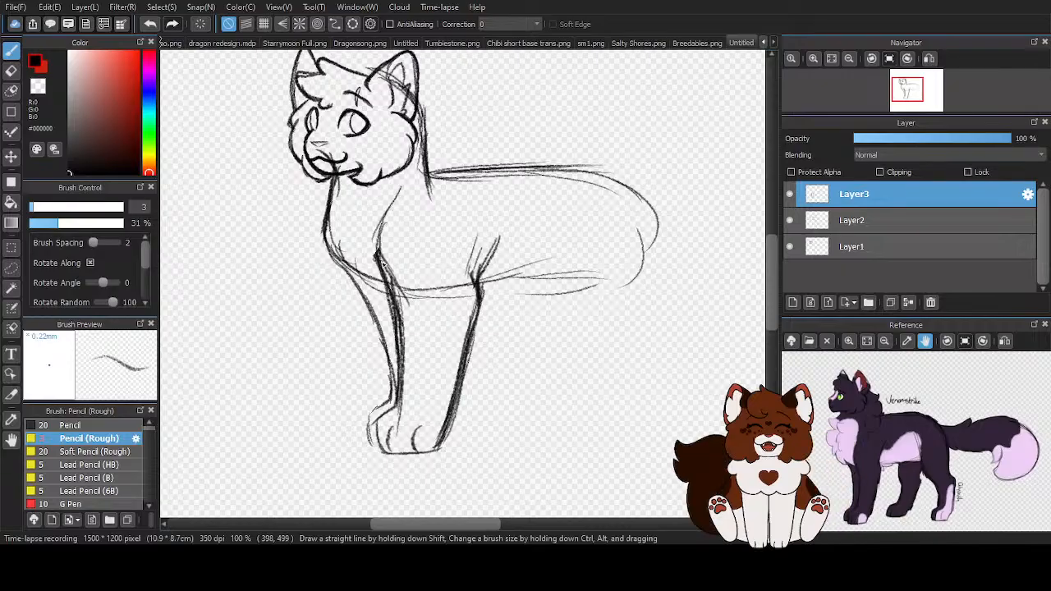
pyautogui.scroll(1, 477, 283)
pyautogui.scroll(1, 499, 234)
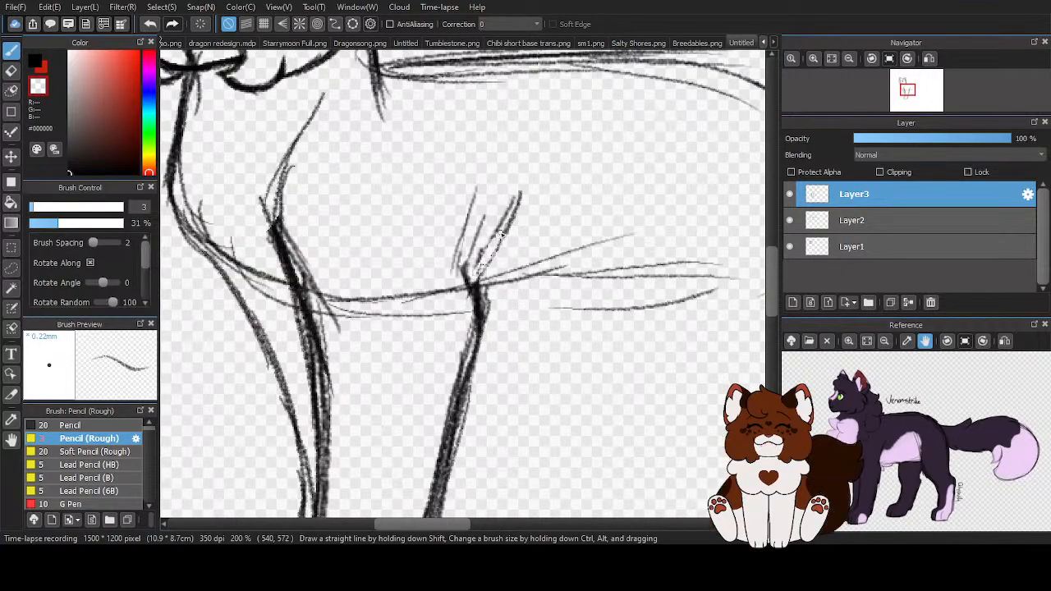
# Clear the stray lines above the near leg's elbow, then redraw the elbow line and darken the leg's back edge
pyautogui.hotkey('ctrl', 'z')
pyautogui.hotkey('ctrl', 'z')
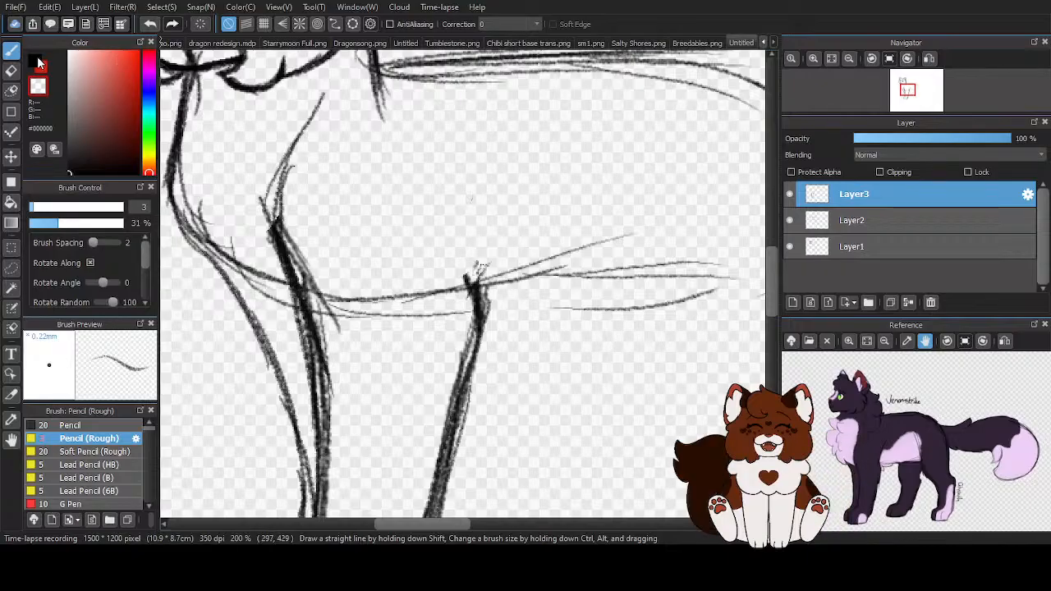
pyautogui.moveTo(503, 205); pyautogui.dragTo(475, 313)
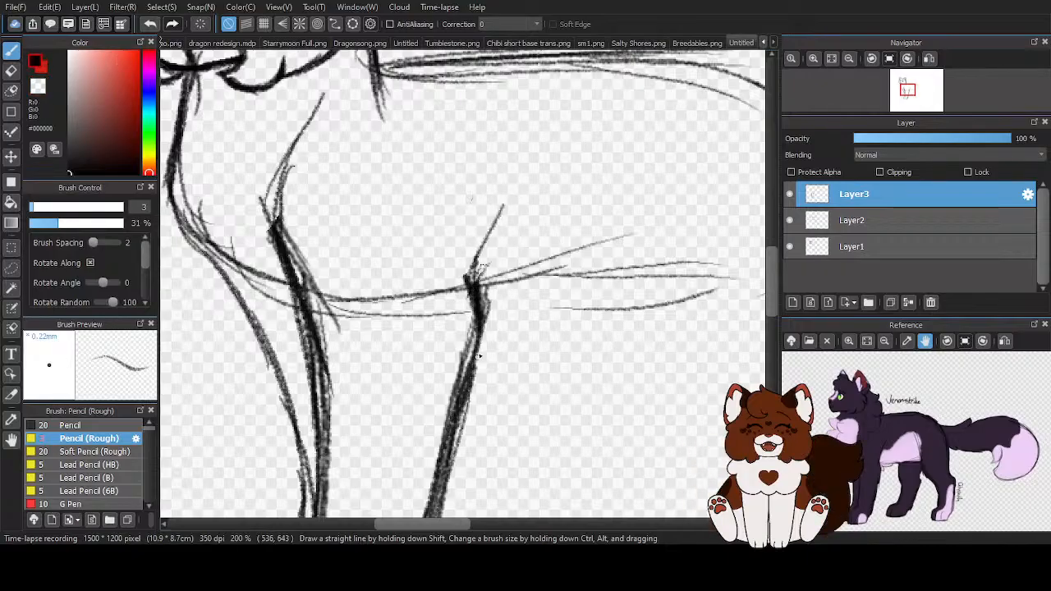
pyautogui.moveTo(466, 381); pyautogui.dragTo(443, 471)
# Add strokes around the near shoulder point and thicken the front edge of the upper leg below it
pyautogui.scroll(-2, 442, 348)
pyautogui.scroll(2, 393, 263)
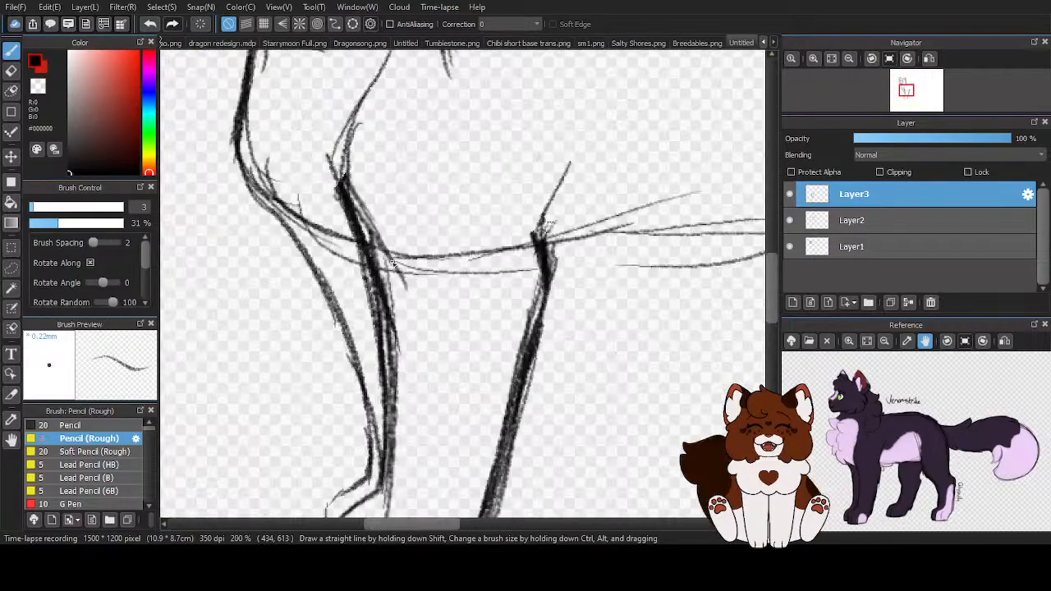
pyautogui.moveTo(356, 112); pyautogui.dragTo(326, 193)
pyautogui.moveTo(340, 156)
pyautogui.mouseDown()
pyautogui.moveTo(386, 289)
pyautogui.moveTo(376, 362)
pyautogui.mouseUp()
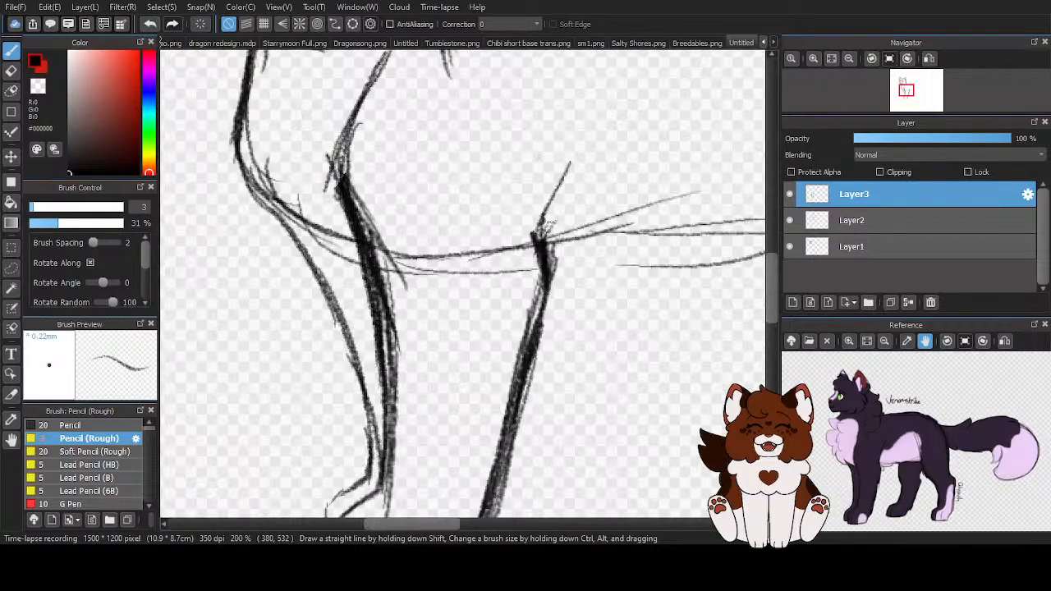
pyautogui.scroll(-4, 385, 308)
pyautogui.scroll(2, 364, 337)
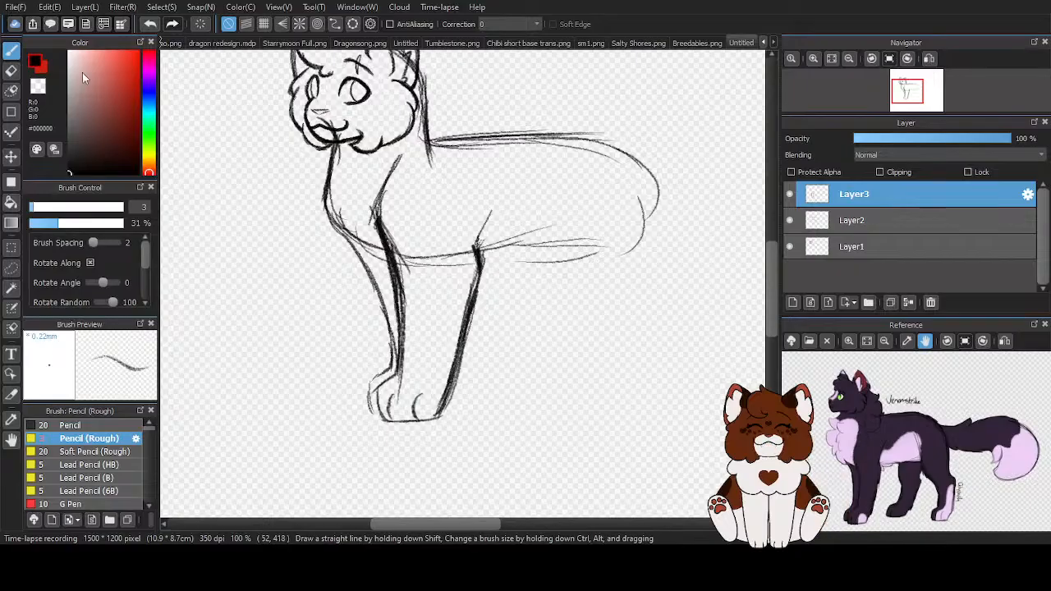
# Set the eraser size to 13.6 and erase the stray lines along the inner side of the near leg's front edge
pyautogui.click(11, 70)
pyautogui.click(52, 207)
pyautogui.scroll(4, 430, 363)
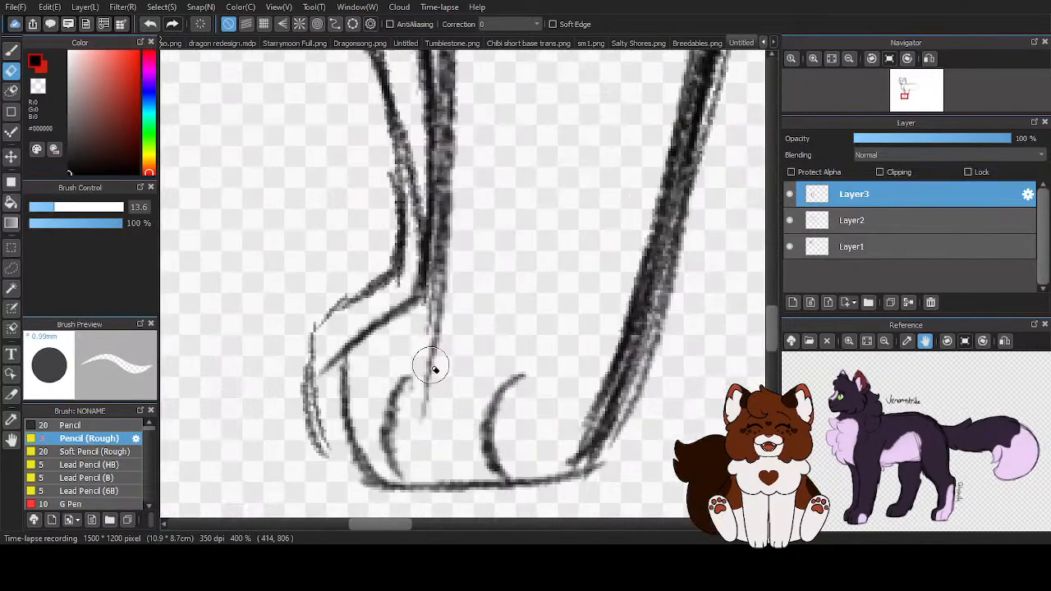
pyautogui.moveTo(429, 364)
pyautogui.mouseDown()
pyautogui.moveTo(441, 317)
pyautogui.moveTo(487, 238)
pyautogui.moveTo(436, 348)
pyautogui.mouseUp()
pyautogui.scroll(-2, 436, 347)
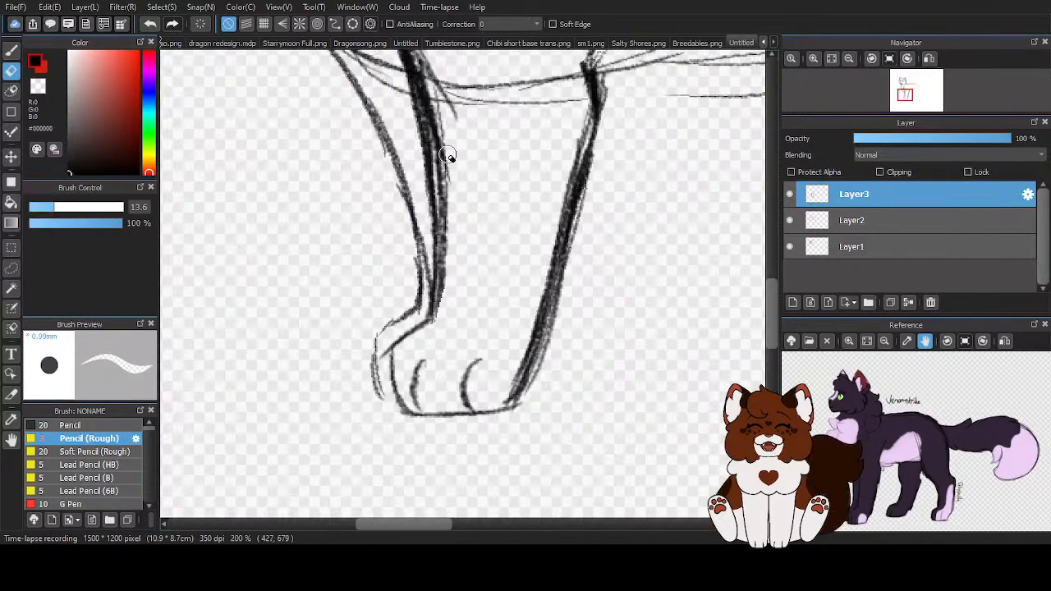
pyautogui.scroll(2, 439, 329)
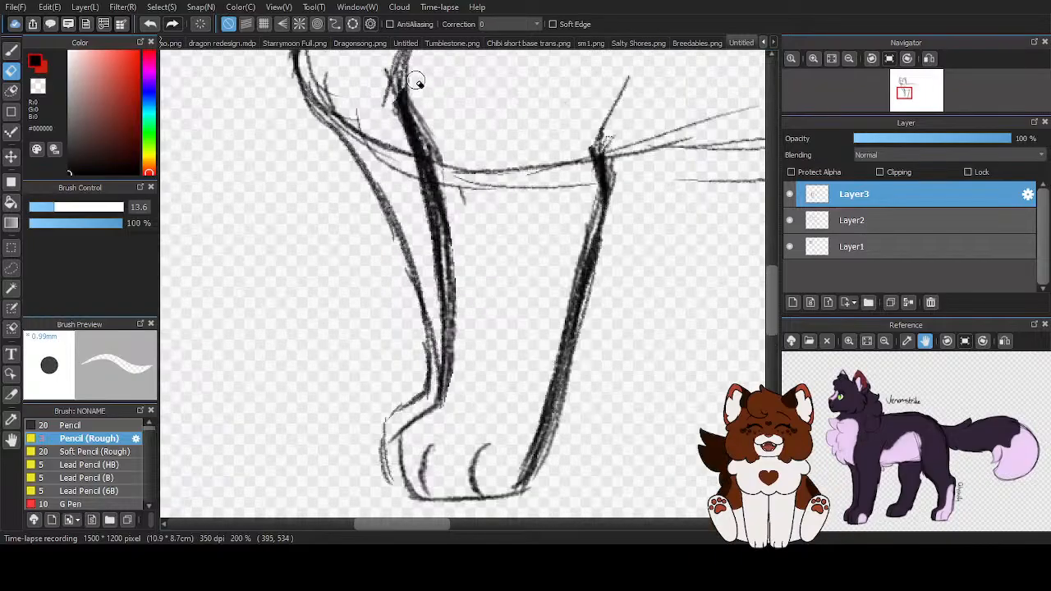
pyautogui.moveTo(429, 129); pyautogui.dragTo(465, 284)
pyautogui.moveTo(454, 408)
pyautogui.mouseDown()
pyautogui.moveTo(447, 187)
pyautogui.moveTo(460, 293)
pyautogui.mouseUp()
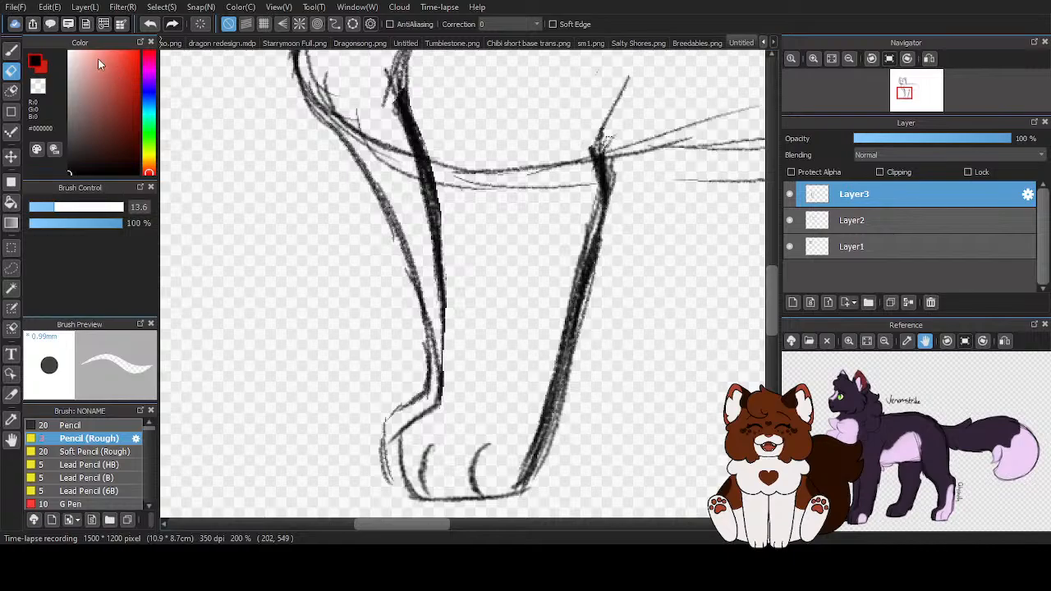
# Redraw the lower front edge of the near leg and darken its back edge with the pencil brush
pyautogui.click(11, 50)
pyautogui.moveTo(441, 299); pyautogui.dragTo(435, 365)
pyautogui.moveTo(425, 242)
pyautogui.mouseDown()
pyautogui.moveTo(437, 403)
pyautogui.moveTo(448, 288)
pyautogui.mouseUp()
pyautogui.scroll(-3, 444, 315)
pyautogui.scroll(3, 510, 320)
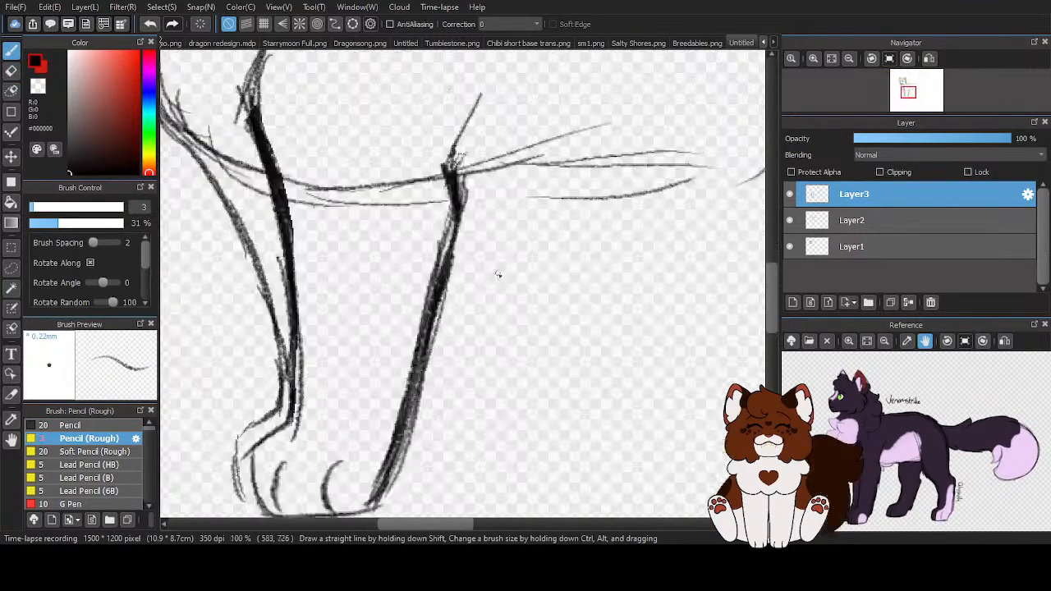
pyautogui.moveTo(457, 195); pyautogui.dragTo(405, 432)
pyautogui.scroll(-3, 488, 361)
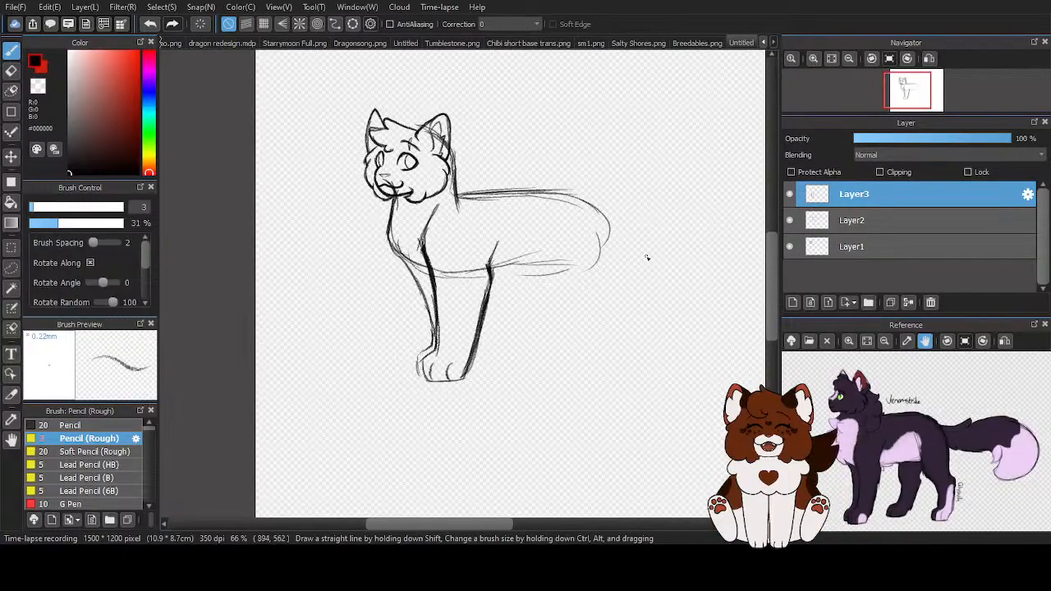
# Add a new layer above Layer3 and sketch the rounded thigh and rear edge of the near hind leg
pyautogui.click(792, 302)
pyautogui.scroll(2, 600, 338)
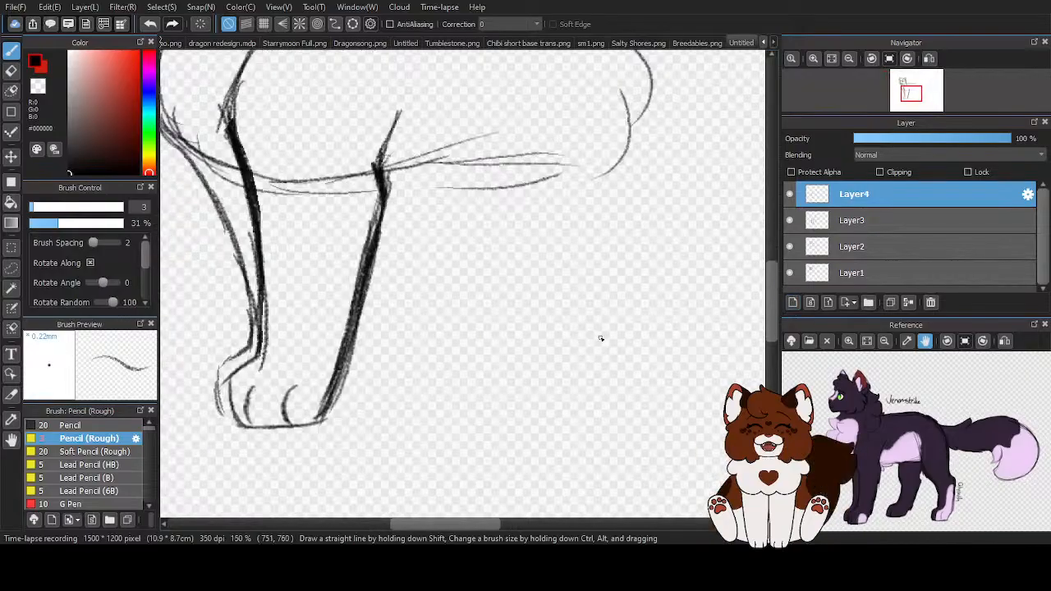
pyautogui.scroll(-2, 600, 339)
pyautogui.scroll(1, 567, 202)
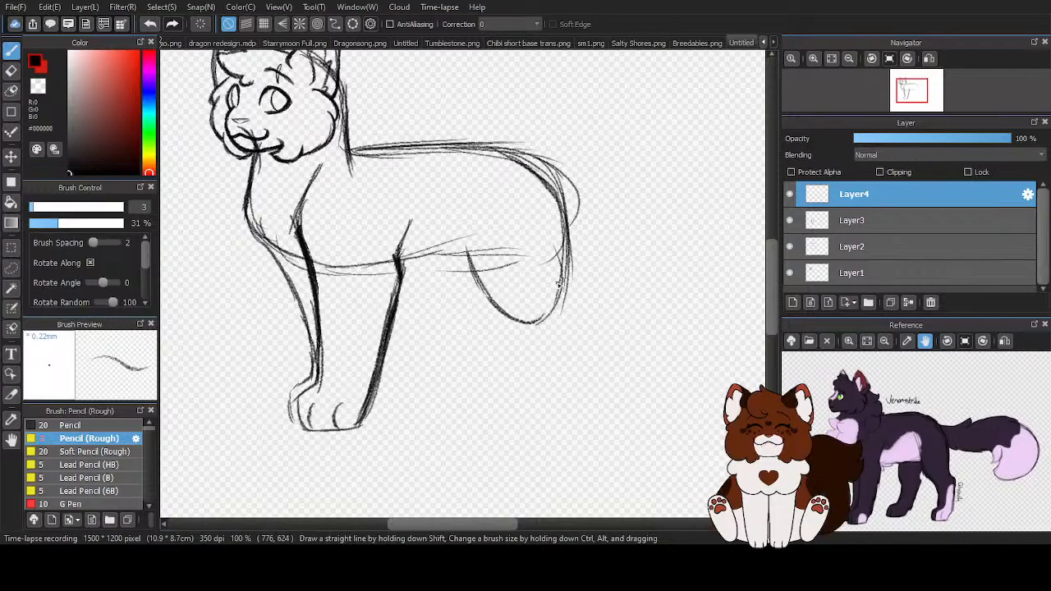
pyautogui.scroll(-1, 542, 235)
pyautogui.scroll(1, 556, 233)
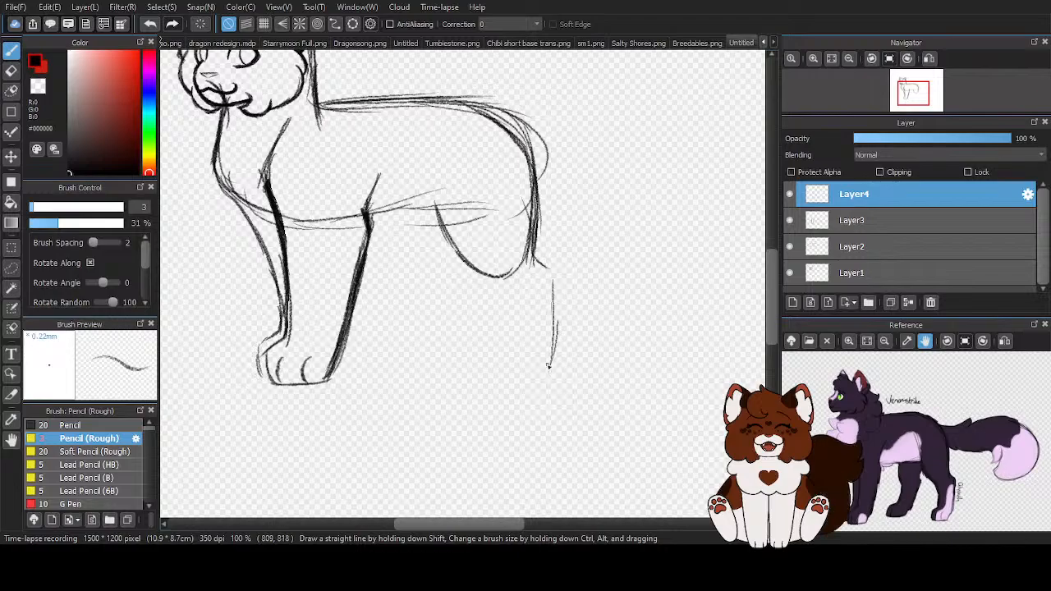
# Draw the base line of the near hind paw and strengthen the lower back edge of that leg
pyautogui.moveTo(484, 379); pyautogui.dragTo(538, 381)
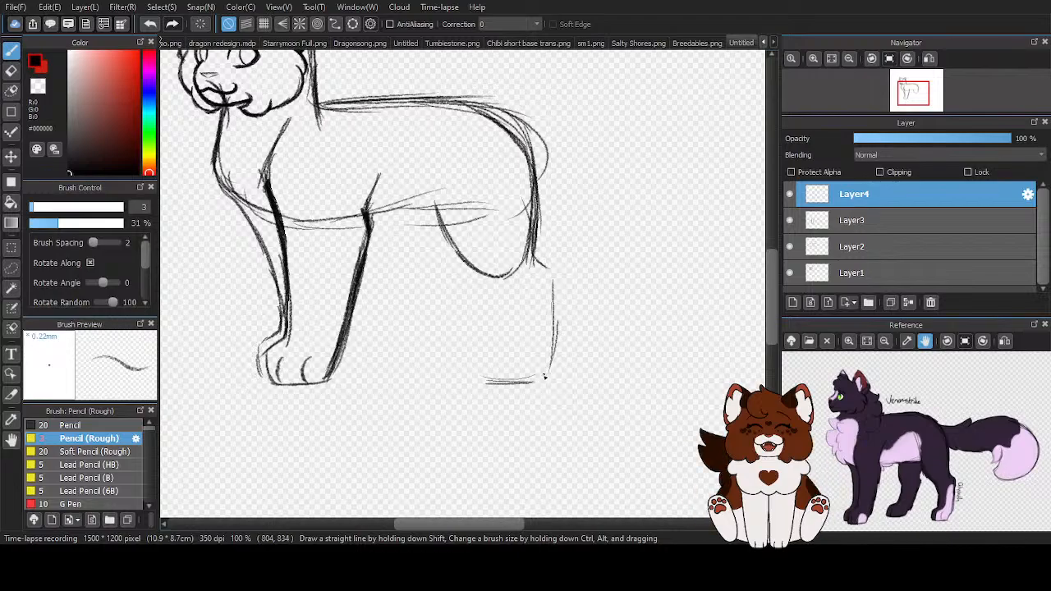
pyautogui.scroll(2, 486, 380)
pyautogui.moveTo(467, 379); pyautogui.dragTo(615, 367)
pyautogui.moveTo(527, 383); pyautogui.dragTo(609, 373)
pyautogui.moveTo(614, 329); pyautogui.dragTo(610, 361)
pyautogui.scroll(-1, 551, 383)
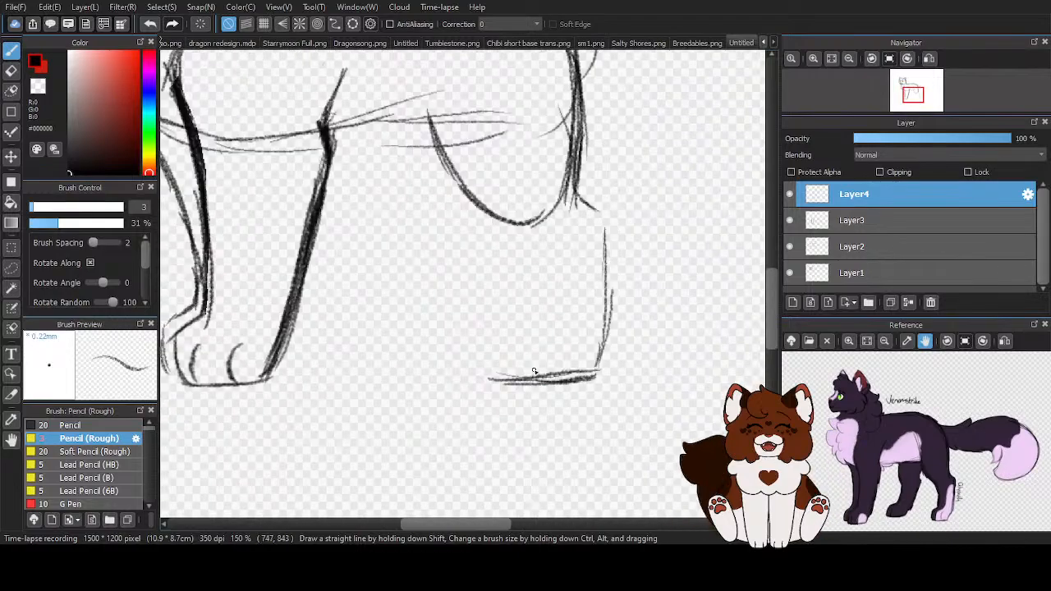
# Sketch the front edge of the near hind leg from the belly down to the front of the paw
pyautogui.moveTo(417, 107); pyautogui.dragTo(491, 212)
pyautogui.moveTo(430, 149); pyautogui.dragTo(510, 248)
pyautogui.moveTo(470, 204); pyautogui.dragTo(523, 269)
pyautogui.moveTo(489, 235); pyautogui.dragTo(532, 308)
pyautogui.moveTo(520, 264)
pyautogui.mouseDown()
pyautogui.moveTo(532, 334)
pyautogui.moveTo(519, 329)
pyautogui.moveTo(527, 324)
pyautogui.moveTo(517, 352)
pyautogui.mouseUp()
pyautogui.scroll(1, 533, 375)
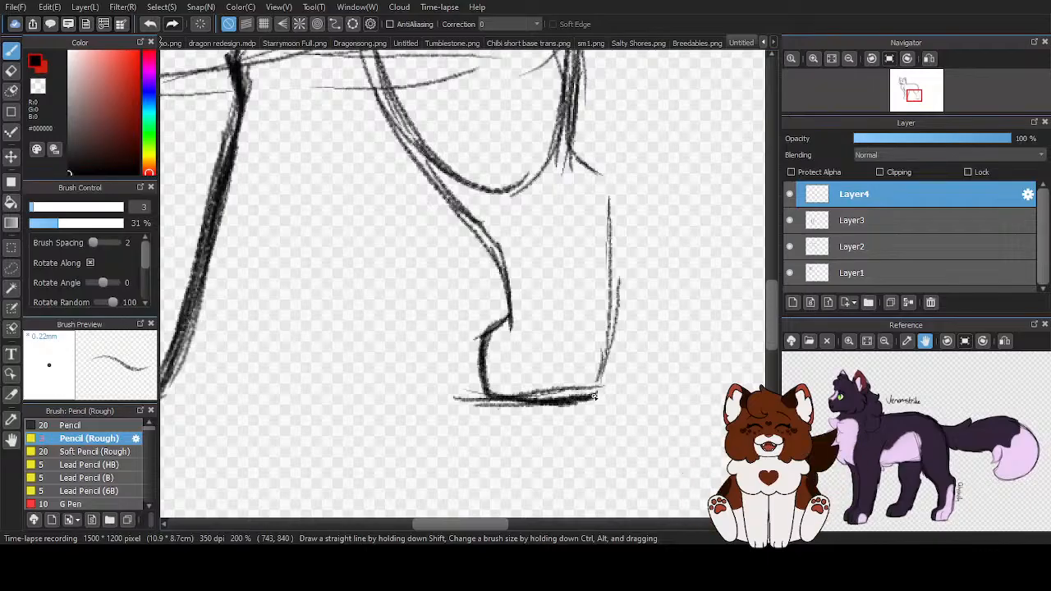
# Darken the near hind paw's back edge, add two toe lines and erase the stray marks in front of the paw
pyautogui.moveTo(595, 396); pyautogui.dragTo(616, 314)
pyautogui.moveTo(566, 350); pyautogui.dragTo(553, 394)
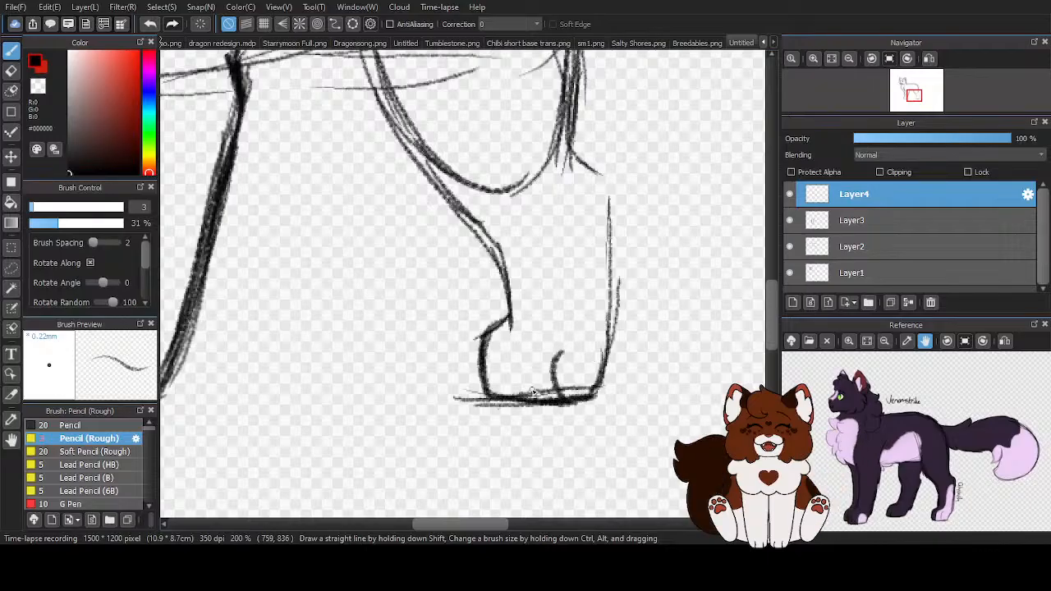
pyautogui.moveTo(511, 351); pyautogui.dragTo(500, 400)
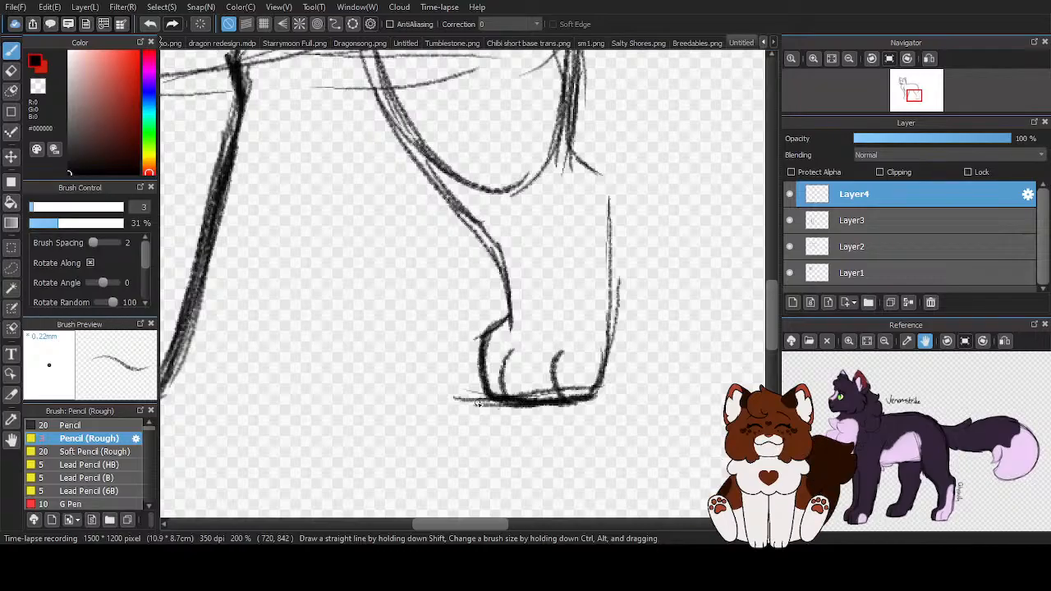
pyautogui.scroll(2, 502, 427)
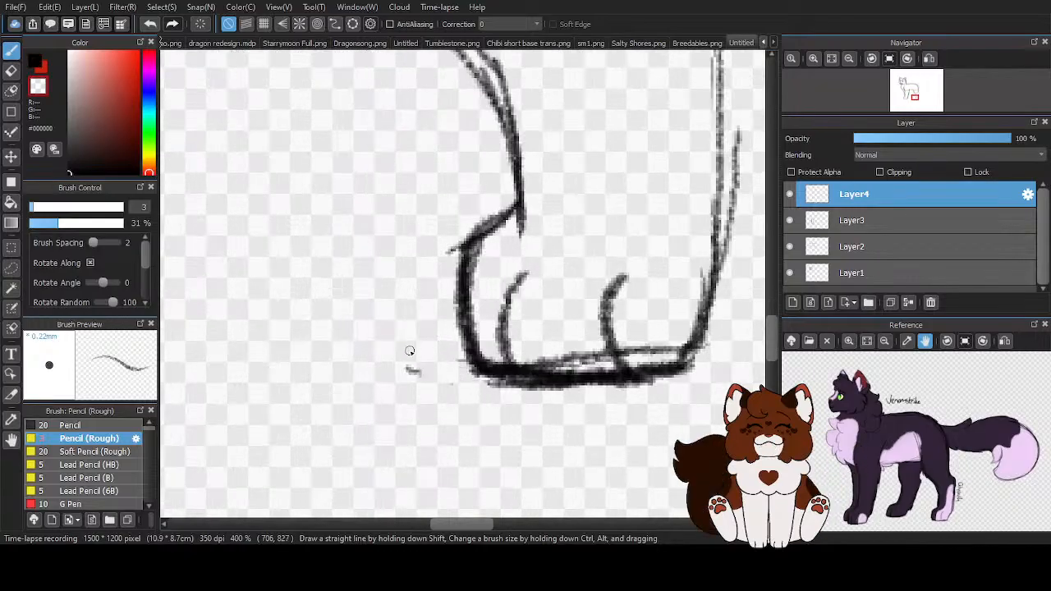
pyautogui.scroll(-2, 407, 370)
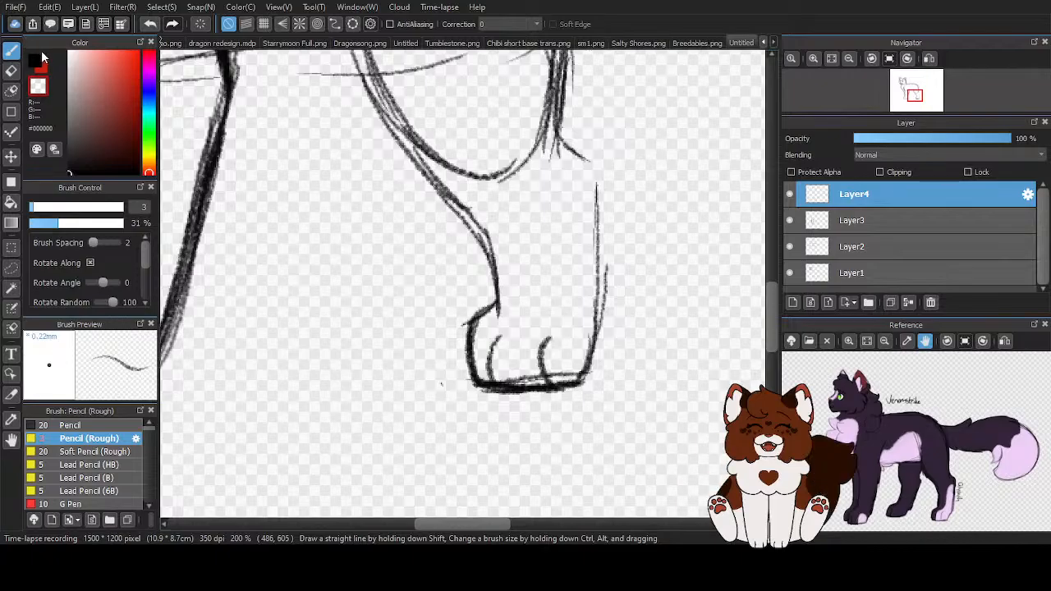
# Join the near hind leg's back edge at the hock in black, then shift the leg layer slightly up and right
pyautogui.click(37, 59)
pyautogui.moveTo(564, 115)
pyautogui.mouseDown()
pyautogui.moveTo(590, 172)
pyautogui.moveTo(582, 166)
pyautogui.moveTo(597, 264)
pyautogui.mouseUp()
pyautogui.scroll(-3, 597, 264)
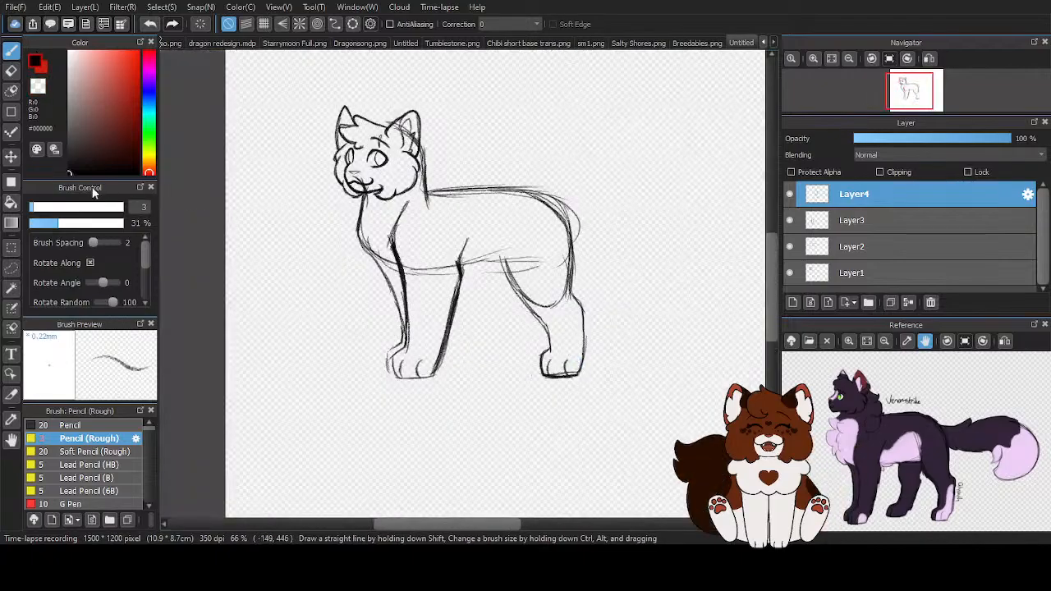
pyautogui.click(13, 159)
pyautogui.moveTo(554, 315); pyautogui.dragTo(552, 307)
# Erase the near hind leg layer's rough strokes along the rump and the upper back of the thigh
pyautogui.click(11, 70)
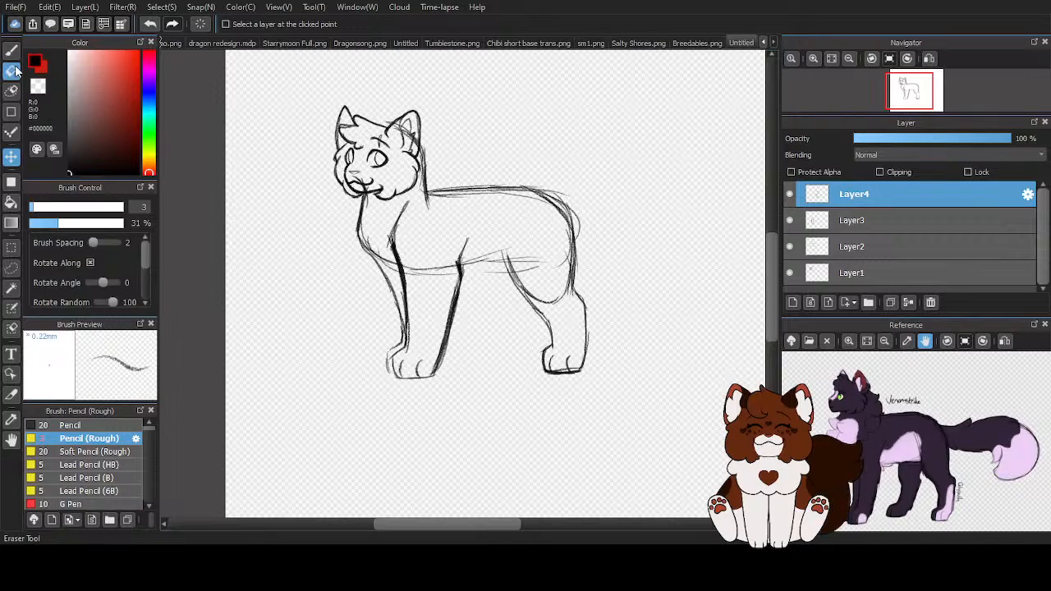
pyautogui.scroll(3, 576, 191)
pyautogui.moveTo(290, 120)
pyautogui.mouseDown()
pyautogui.moveTo(413, 159)
pyautogui.moveTo(457, 216)
pyautogui.moveTo(498, 351)
pyautogui.mouseUp()
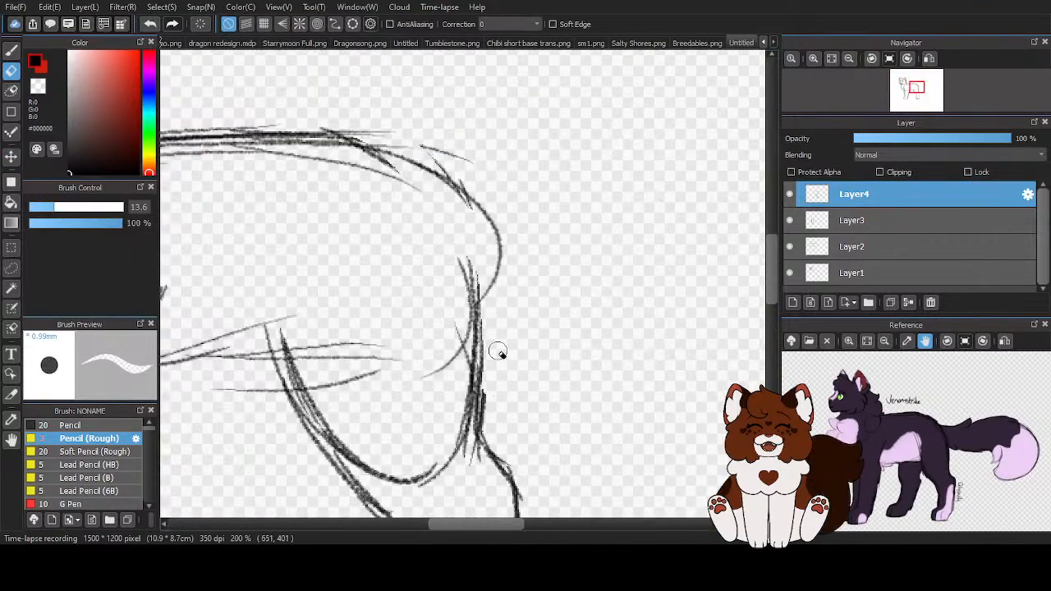
pyautogui.moveTo(493, 411); pyautogui.dragTo(470, 264)
pyautogui.moveTo(323, 127); pyautogui.dragTo(476, 177)
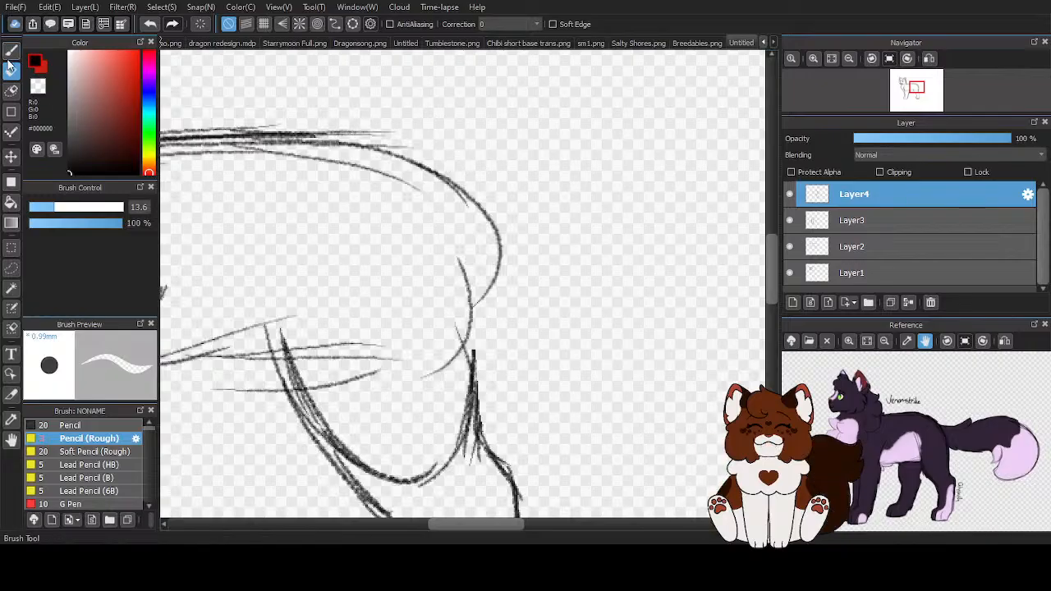
# Redraw the rump with the pencil brush as a smooth curve from the back down to the rear of the thigh
pyautogui.click(11, 50)
pyautogui.moveTo(312, 137)
pyautogui.mouseDown()
pyautogui.moveTo(382, 166)
pyautogui.moveTo(464, 230)
pyautogui.mouseUp()
pyautogui.moveTo(324, 141)
pyautogui.mouseDown()
pyautogui.moveTo(449, 233)
pyautogui.moveTo(470, 284)
pyautogui.mouseUp()
pyautogui.moveTo(423, 191); pyautogui.dragTo(472, 343)
pyautogui.moveTo(455, 242); pyautogui.dragTo(470, 389)
pyautogui.scroll(-5, 538, 327)
pyautogui.scroll(2, 471, 378)
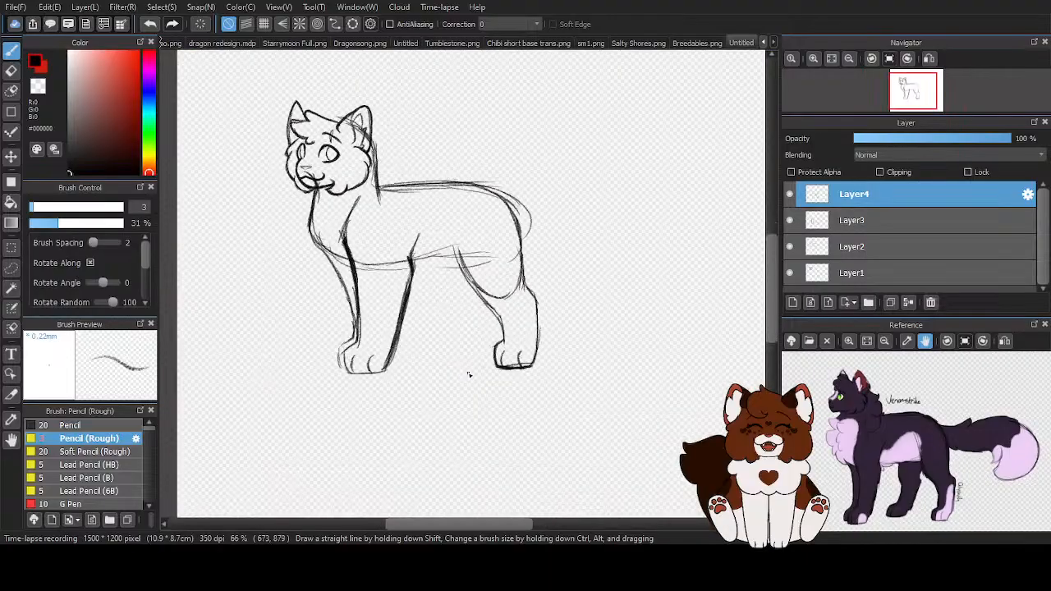
# Darken the near hind leg's front edge and rough in the far hind leg's back edge and paw base line
pyautogui.scroll(2, 435, 300)
pyautogui.moveTo(464, 175)
pyautogui.mouseDown()
pyautogui.moveTo(469, 221)
pyautogui.moveTo(529, 282)
pyautogui.moveTo(502, 268)
pyautogui.moveTo(540, 315)
pyautogui.mouseUp()
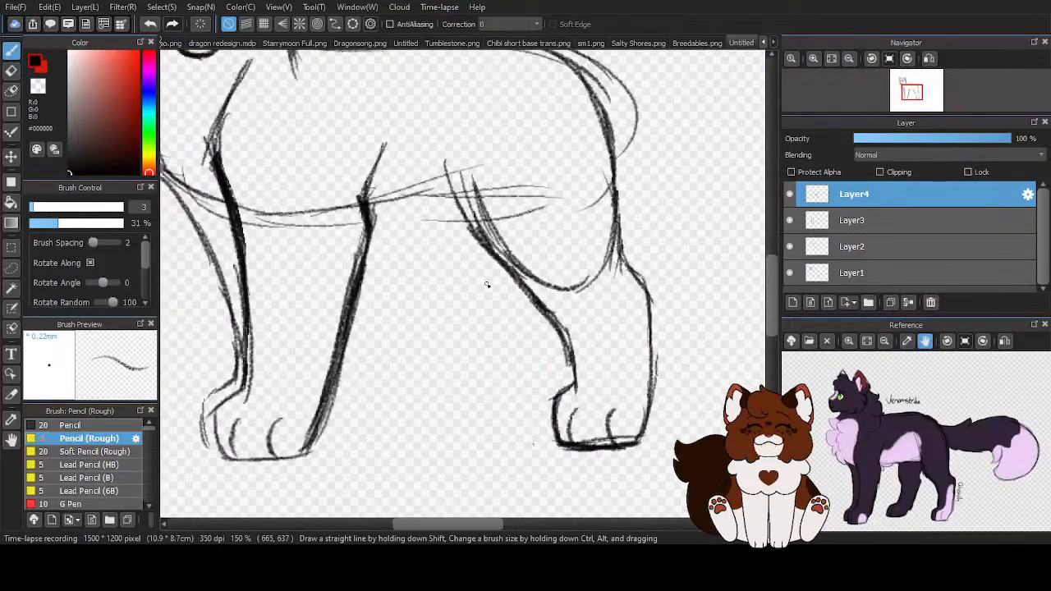
pyautogui.moveTo(499, 264); pyautogui.dragTo(461, 383)
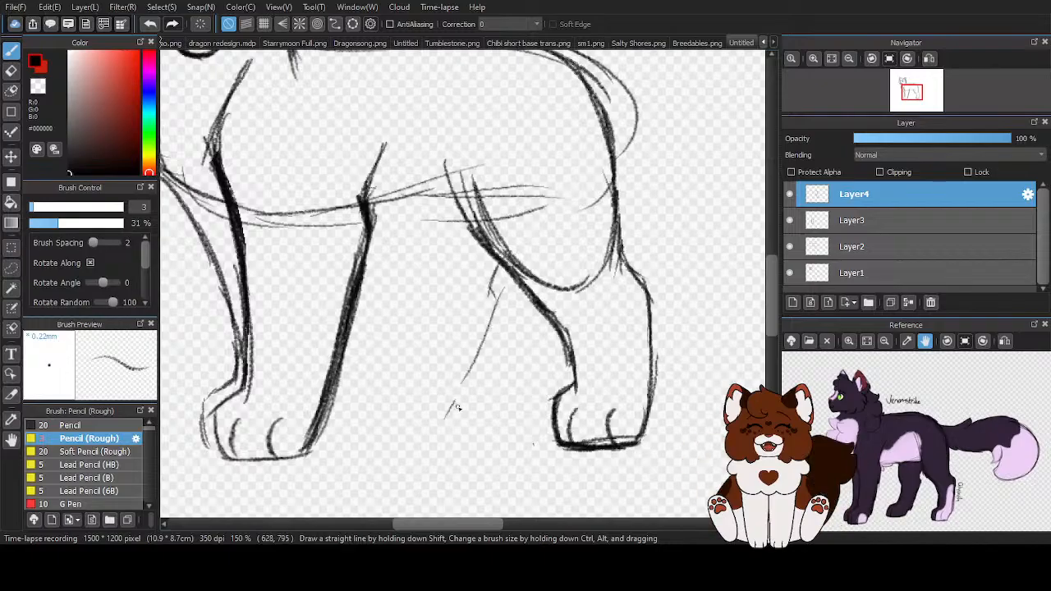
pyautogui.moveTo(373, 425); pyautogui.dragTo(436, 424)
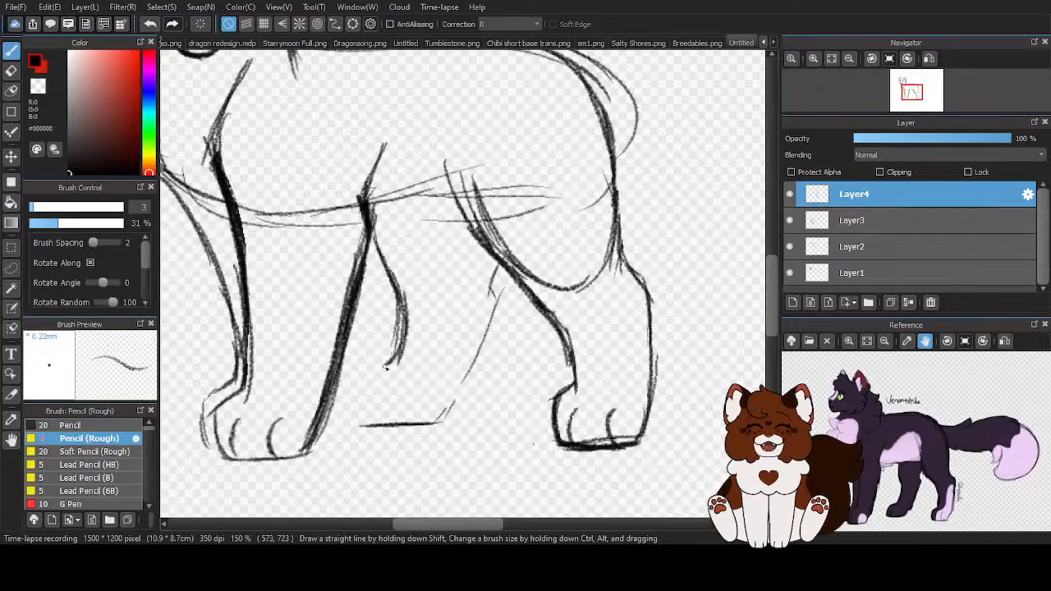
# Draw the front of the far hind leg's paw with a darkened outline and add a toe line
pyautogui.scroll(2, 415, 418)
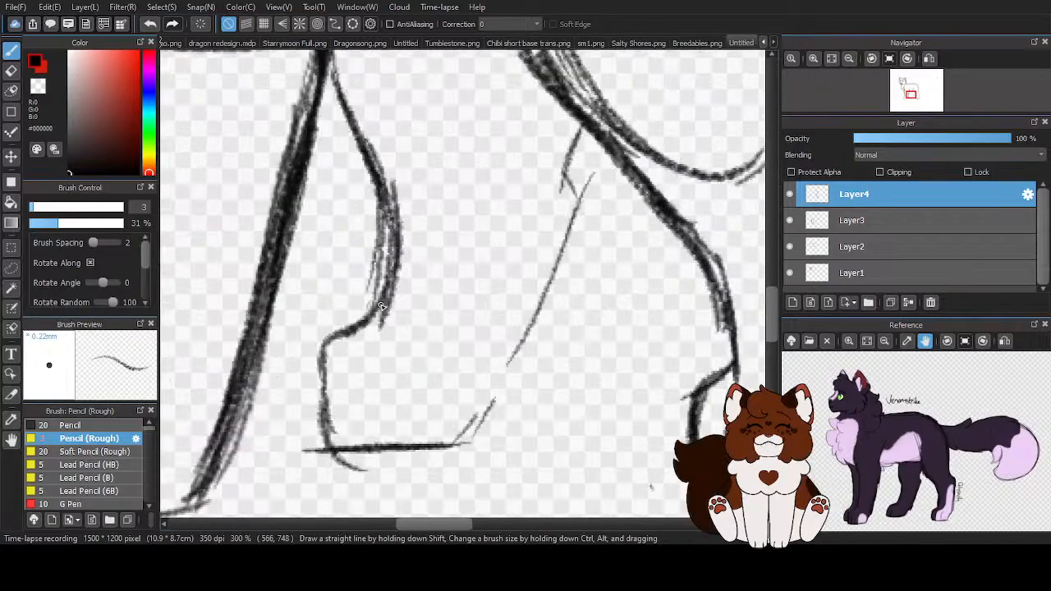
pyautogui.moveTo(319, 348); pyautogui.dragTo(327, 427)
pyautogui.moveTo(316, 358)
pyautogui.mouseDown()
pyautogui.moveTo(317, 407)
pyautogui.moveTo(335, 447)
pyautogui.mouseUp()
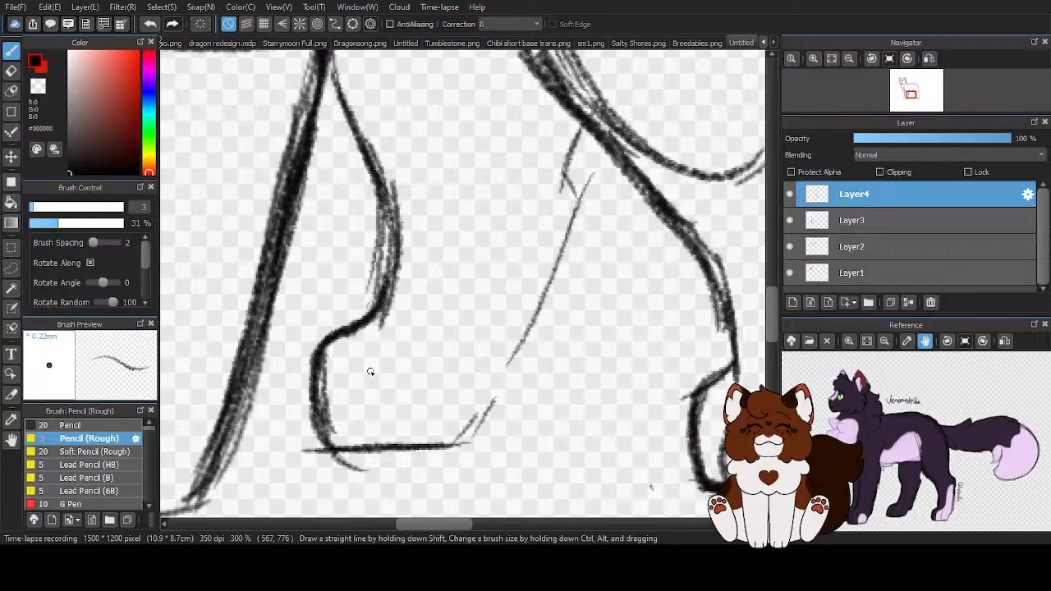
pyautogui.moveTo(368, 358); pyautogui.dragTo(366, 440)
pyautogui.scroll(-3, 370, 373)
pyautogui.scroll(-1, 383, 373)
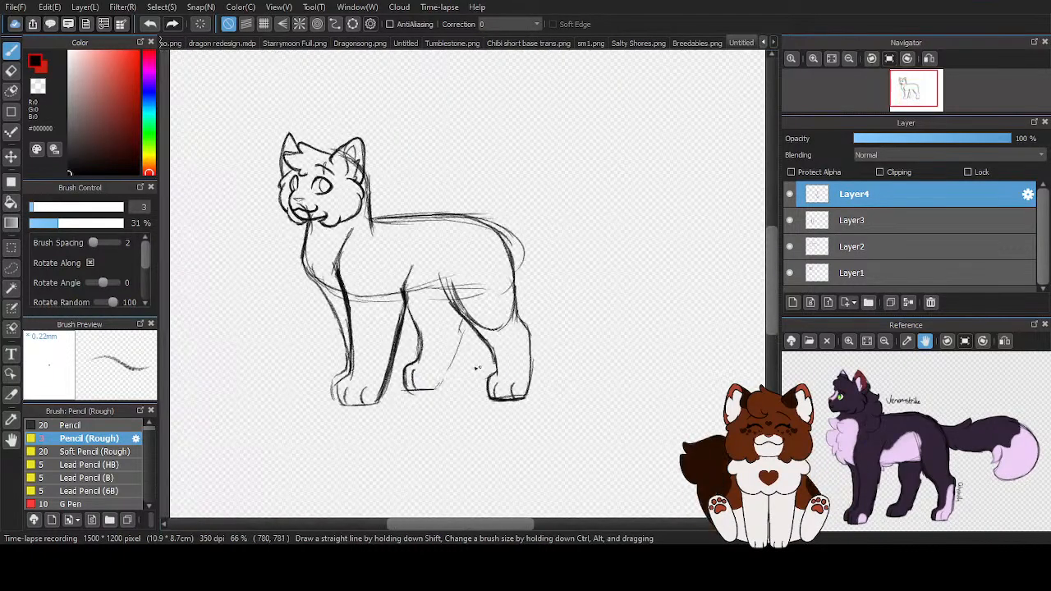
# Darken the back edge of the far hind leg from the near thigh down to the paw
pyautogui.scroll(4, 395, 229)
pyautogui.scroll(-2, 371, 329)
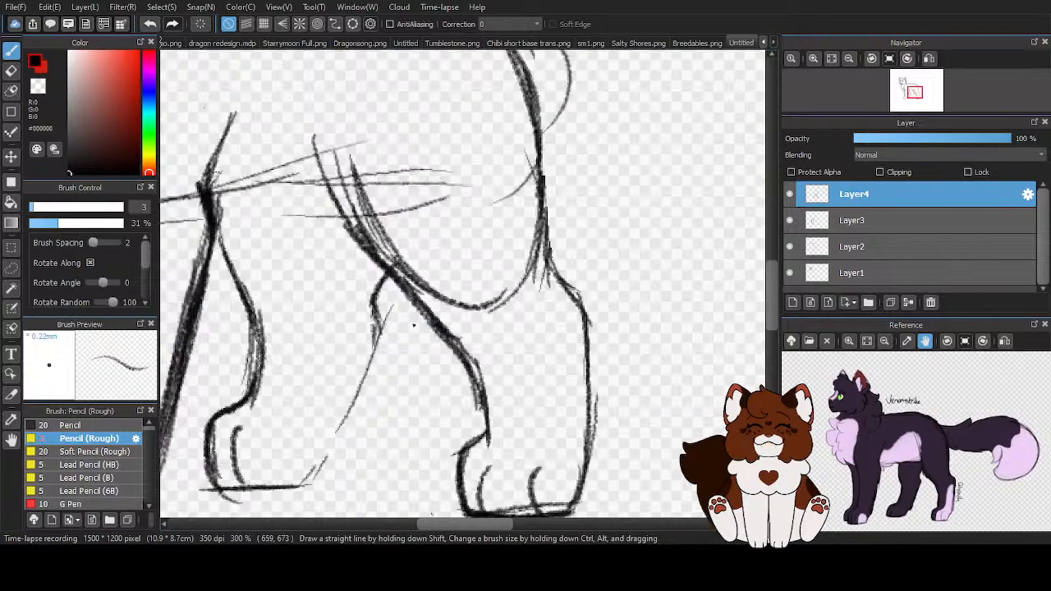
pyautogui.moveTo(392, 268)
pyautogui.mouseDown()
pyautogui.moveTo(381, 349)
pyautogui.moveTo(380, 335)
pyautogui.moveTo(328, 435)
pyautogui.mouseUp()
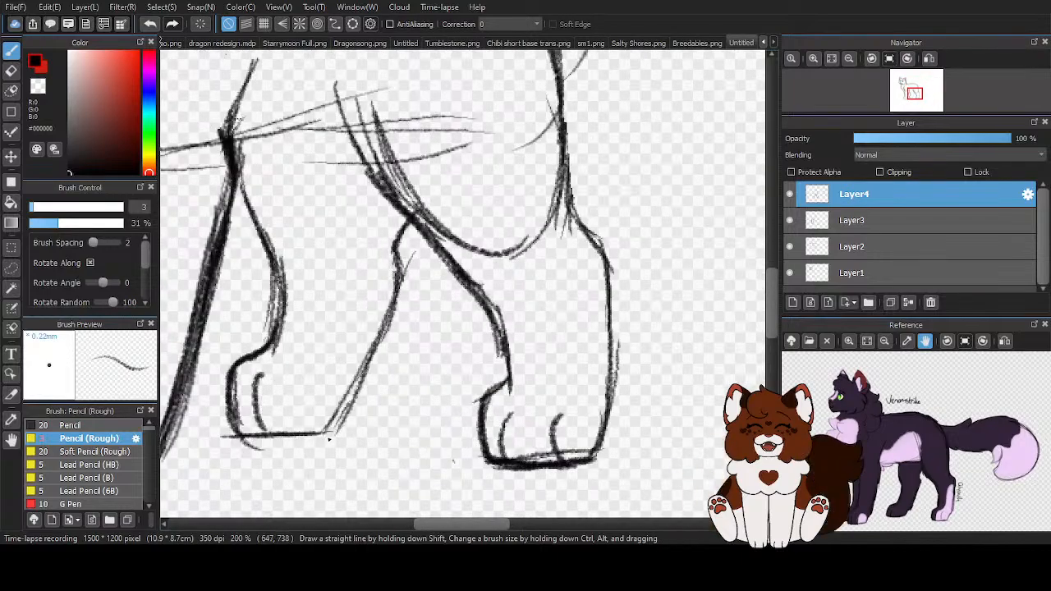
pyautogui.scroll(-3, 524, 344)
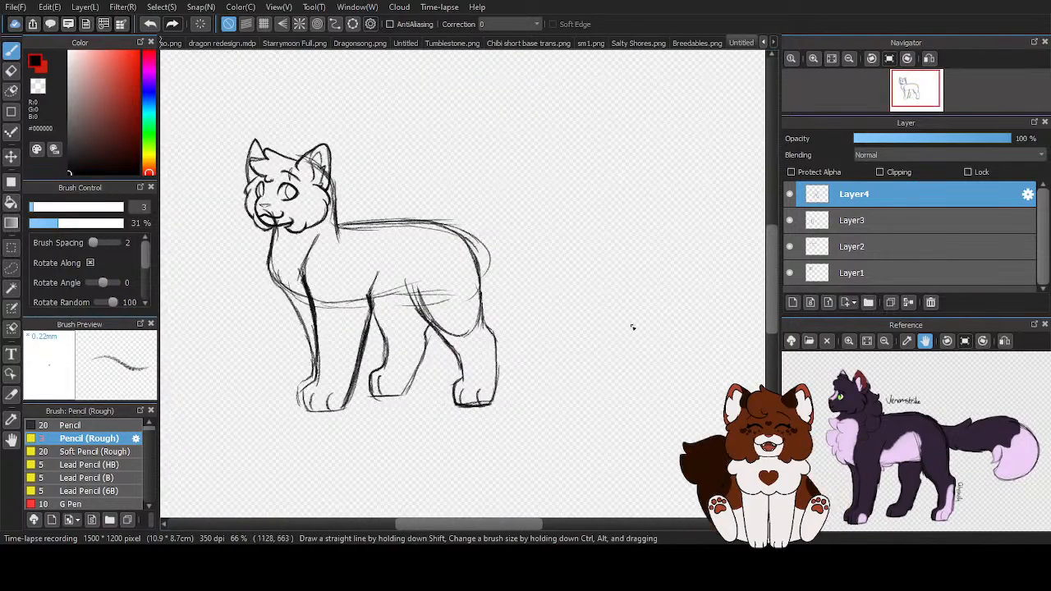
pyautogui.scroll(-1, 627, 323)
pyautogui.scroll(1, 366, 335)
# Move the head on Layer1 slightly down toward the body
pyautogui.click(965, 274)
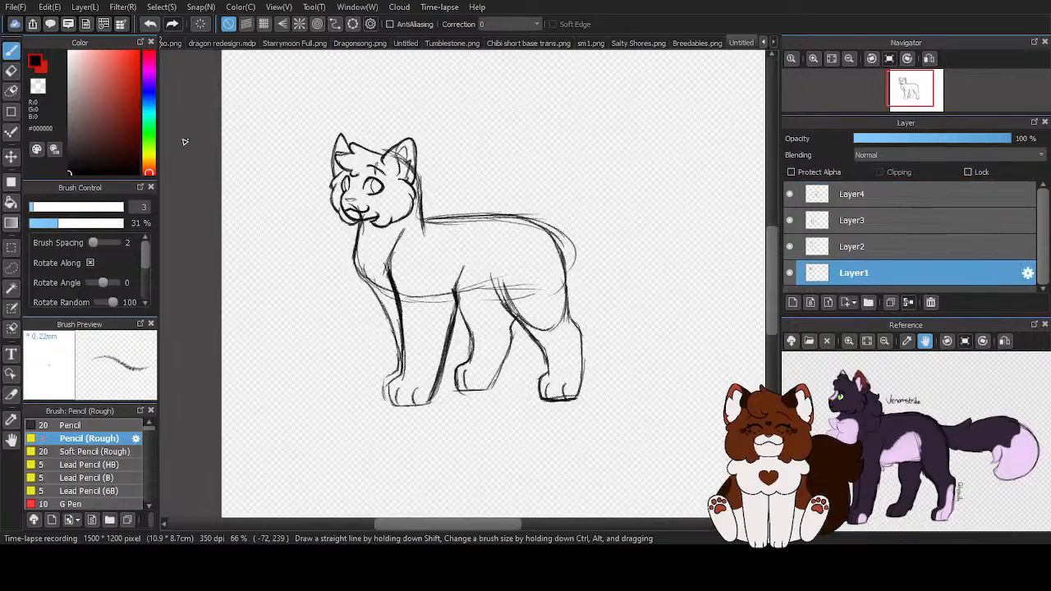
pyautogui.press('v')
pyautogui.moveTo(328, 163); pyautogui.dragTo(330, 168)
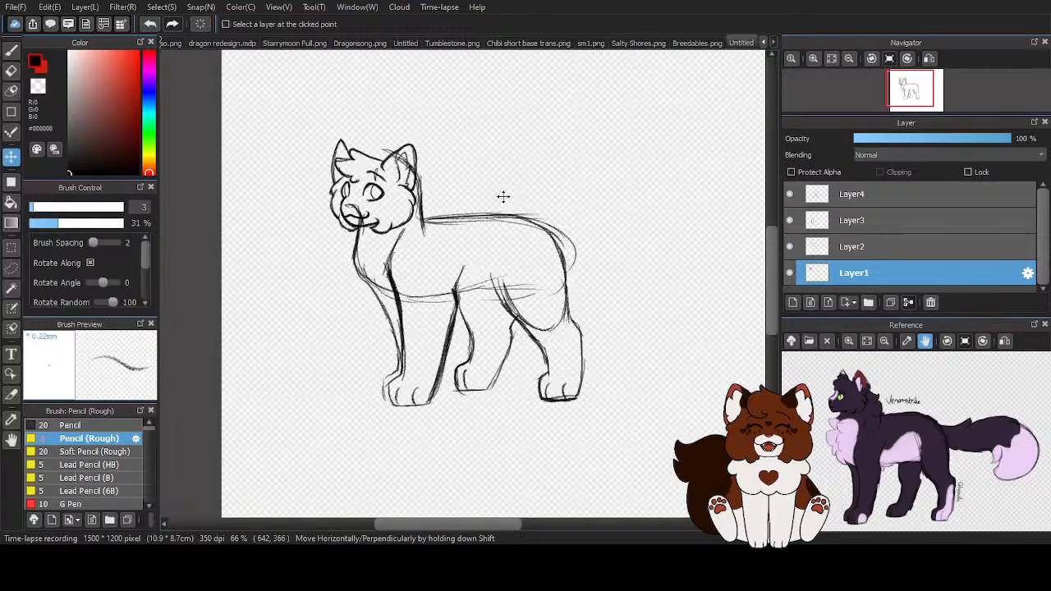
# Add a new layer above Layer4 and sketch pointed fur tufts from behind the neck down to the shoulder
pyautogui.click(832, 194)
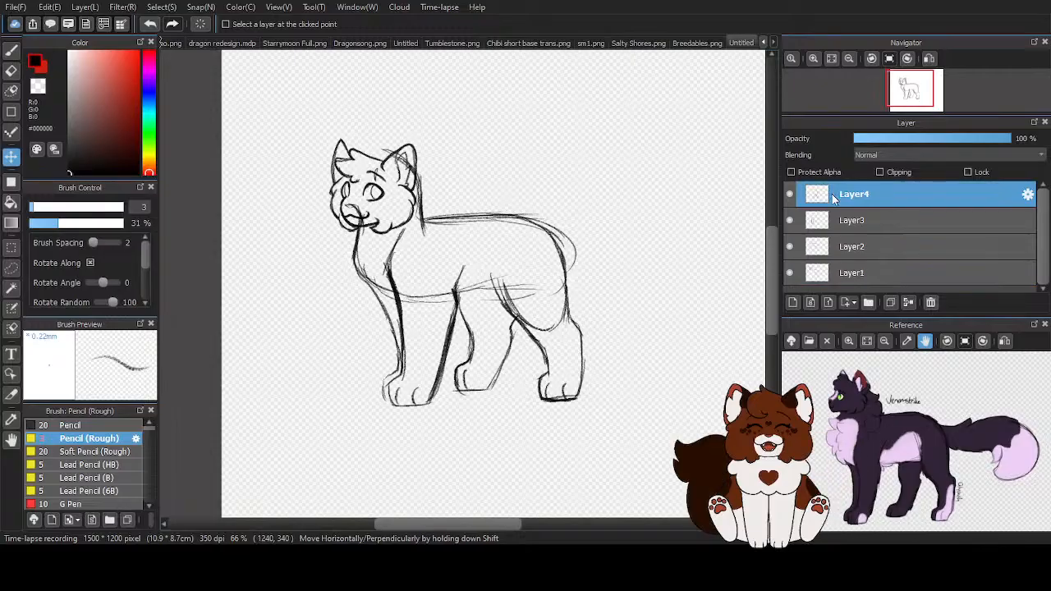
pyautogui.click(793, 302)
pyautogui.click(12, 51)
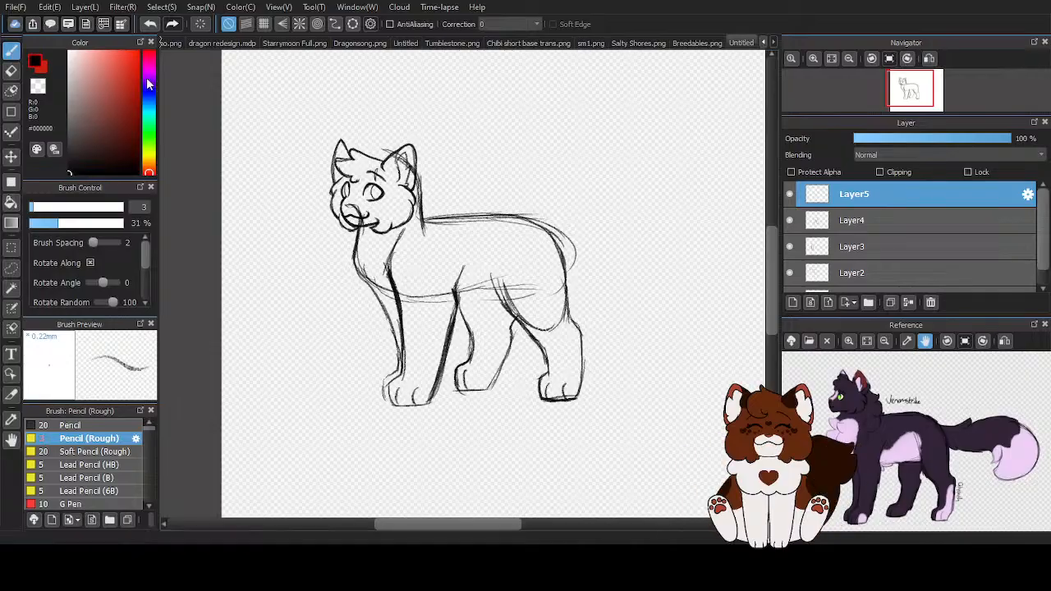
pyautogui.scroll(5, 396, 197)
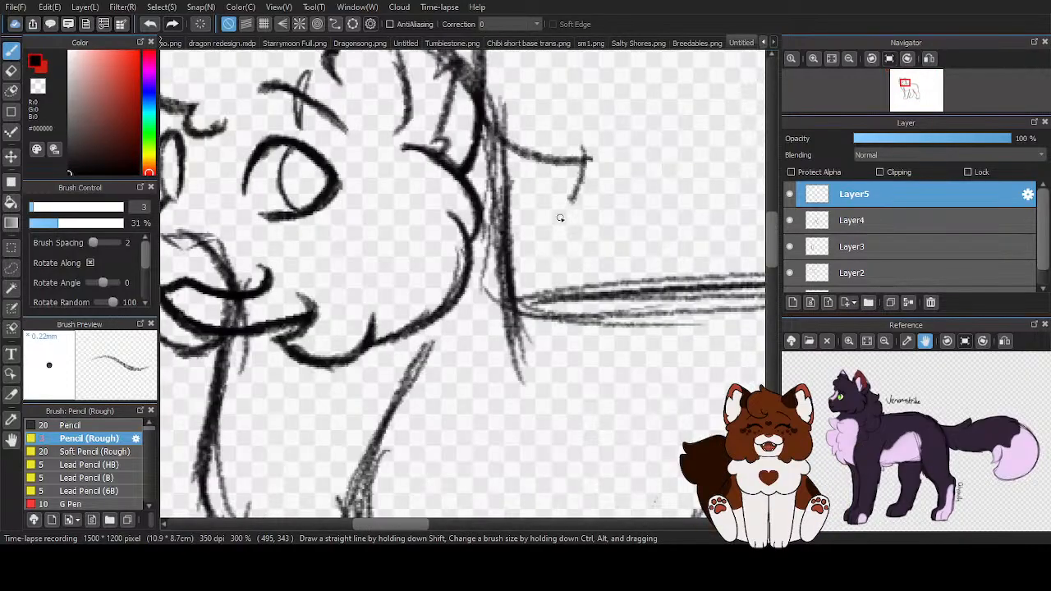
pyautogui.scroll(-2, 560, 218)
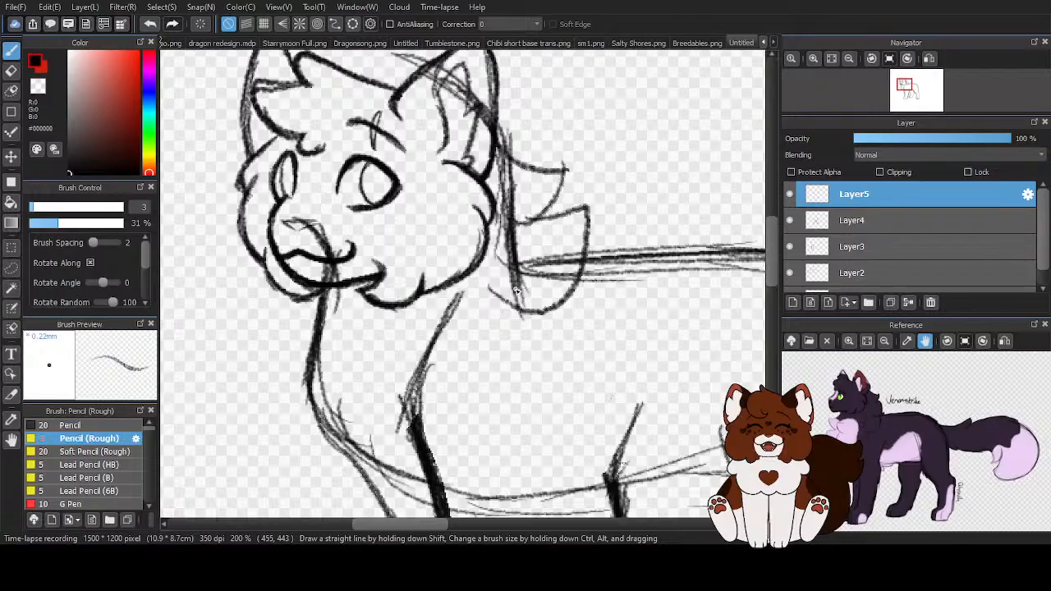
pyautogui.moveTo(516, 291); pyautogui.dragTo(429, 353)
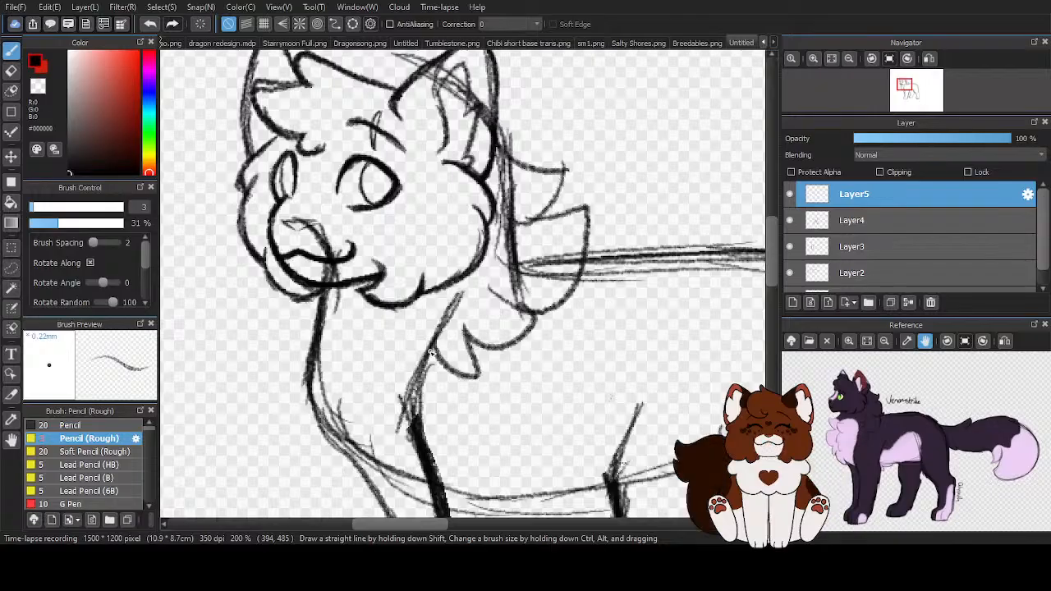
# Sketch fluffy fur tufts down the front of the chest from the chin to the top of the front leg
pyautogui.scroll(-3, 429, 353)
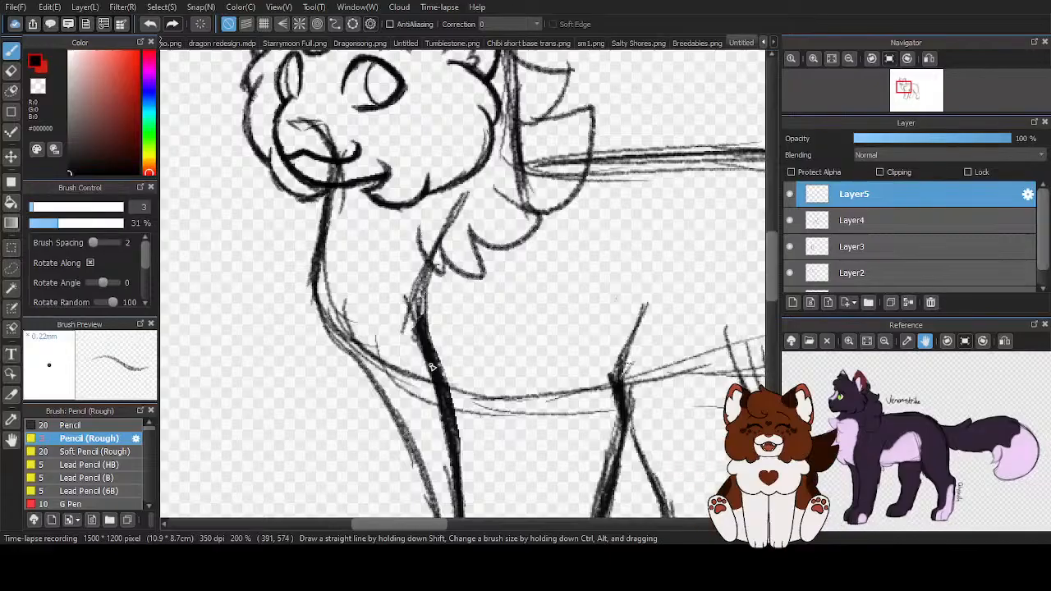
pyautogui.scroll(-1, 423, 381)
pyautogui.scroll(1, 486, 430)
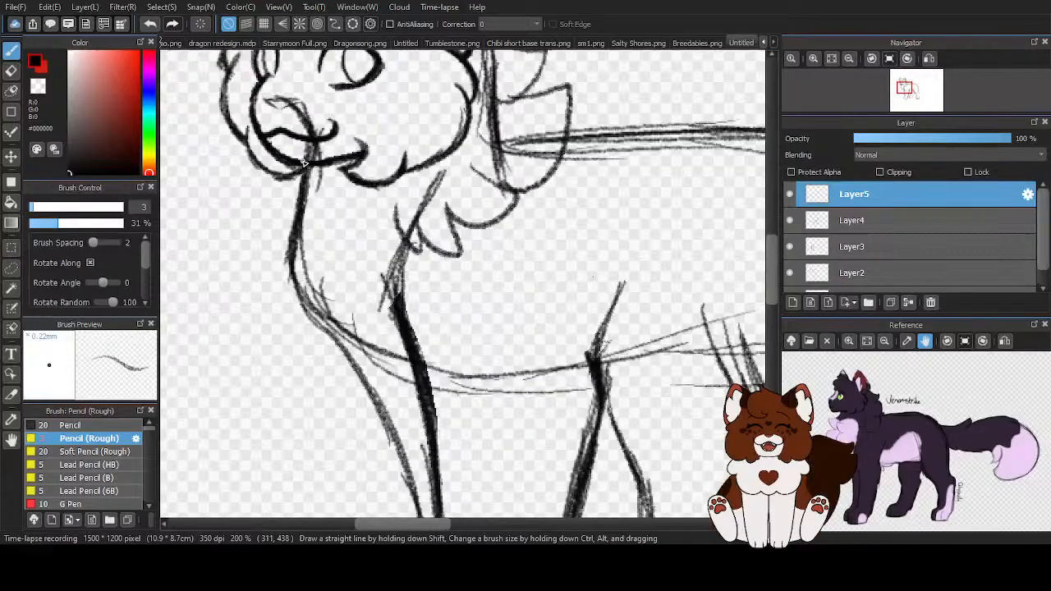
pyautogui.moveTo(279, 197)
pyautogui.mouseDown()
pyautogui.moveTo(247, 221)
pyautogui.moveTo(250, 271)
pyautogui.moveTo(291, 289)
pyautogui.moveTo(254, 304)
pyautogui.moveTo(288, 325)
pyautogui.moveTo(311, 385)
pyautogui.moveTo(321, 347)
pyautogui.moveTo(417, 400)
pyautogui.mouseUp()
pyautogui.moveTo(361, 374)
pyautogui.mouseDown()
pyautogui.moveTo(416, 397)
pyautogui.moveTo(419, 355)
pyautogui.moveTo(492, 345)
pyautogui.moveTo(471, 339)
pyautogui.moveTo(505, 273)
pyautogui.mouseUp()
# Try sketching fur tufts along the belly between the front and hind legs
pyautogui.scroll(-2, 320, 322)
pyautogui.scroll(1, 587, 335)
pyautogui.scroll(2, 471, 339)
pyautogui.scroll(-2, 482, 305)
pyautogui.scroll(-1, 481, 312)
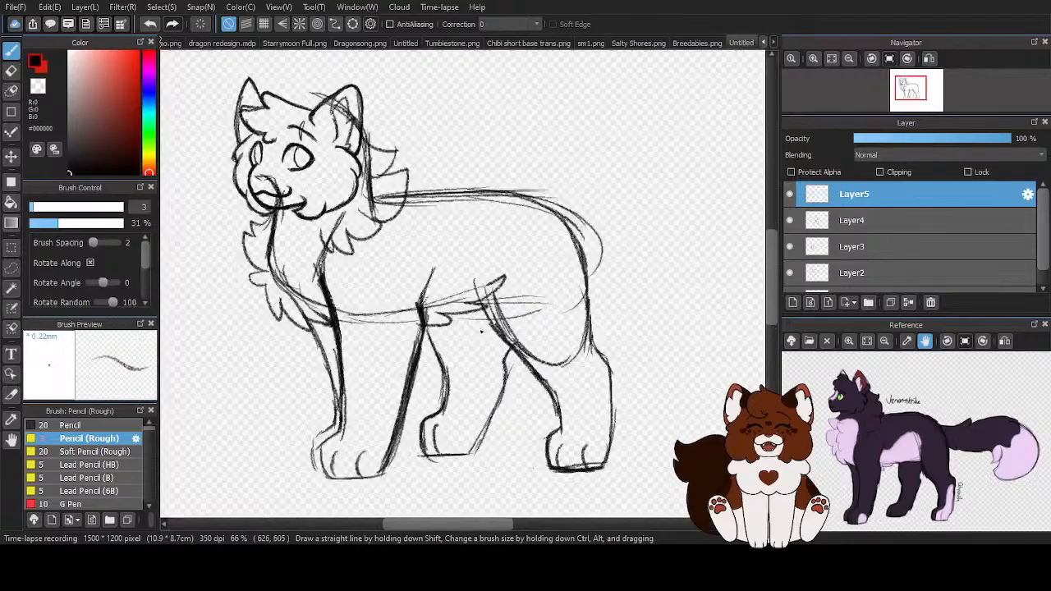
# Undo the fur strokes along the belly
pyautogui.scroll(1, 481, 330)
pyautogui.click(149, 26)
pyautogui.click(149, 26)
pyautogui.click(149, 26)
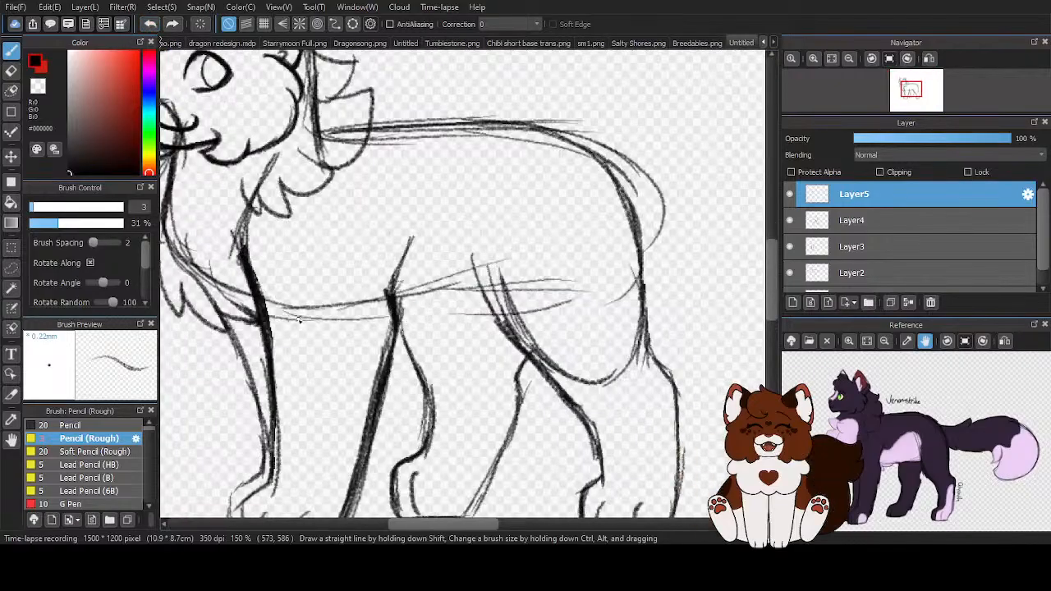
# Sketch pointed fur tufts along the belly between the front leg and the hind leg on Layer5
pyautogui.moveTo(372, 322)
pyautogui.mouseDown()
pyautogui.moveTo(413, 311)
pyautogui.moveTo(405, 297)
pyautogui.moveTo(423, 314)
pyautogui.moveTo(468, 314)
pyautogui.moveTo(456, 298)
pyautogui.moveTo(497, 290)
pyautogui.moveTo(479, 277)
pyautogui.moveTo(485, 264)
pyautogui.moveTo(494, 286)
pyautogui.moveTo(465, 294)
pyautogui.moveTo(482, 317)
pyautogui.moveTo(427, 299)
pyautogui.moveTo(423, 312)
pyautogui.moveTo(458, 325)
pyautogui.moveTo(392, 317)
pyautogui.mouseUp()
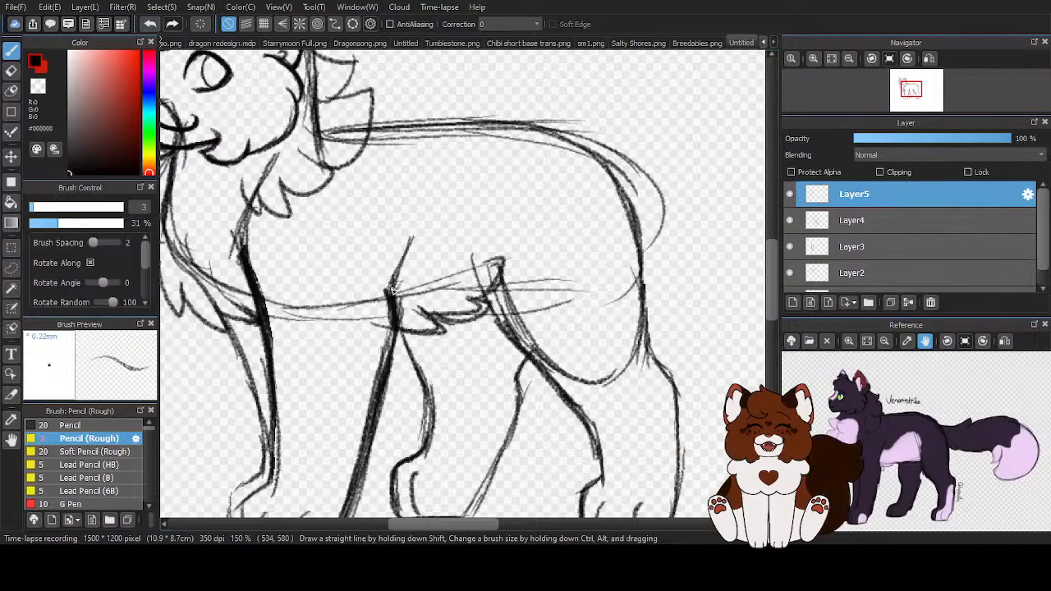
pyautogui.scroll(-3, 447, 328)
pyautogui.scroll(1, 505, 329)
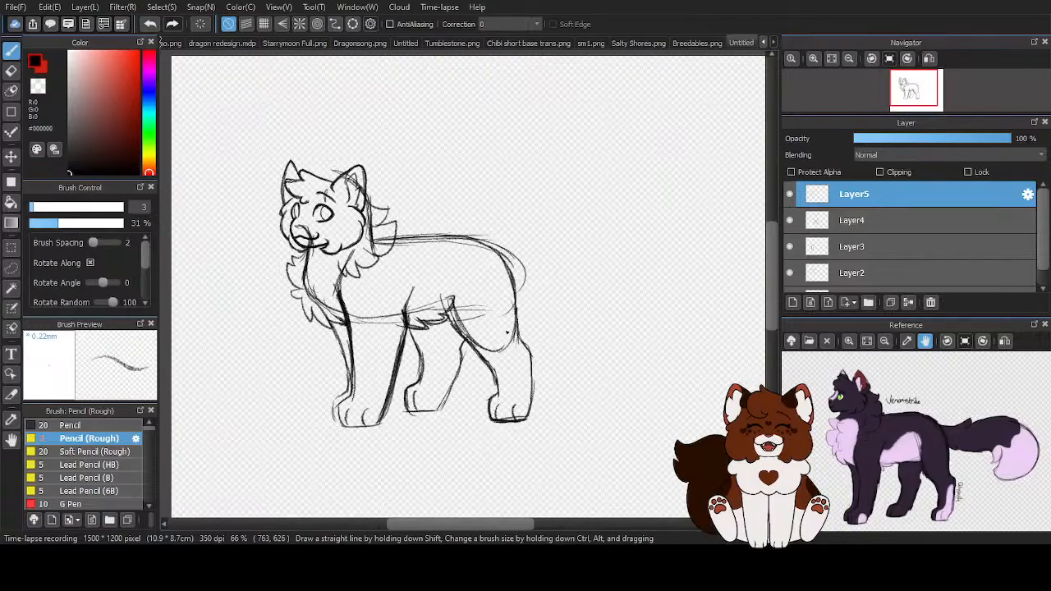
pyautogui.scroll(-1, 790, 267)
# Erase the rough body guide lines on Layer2 around the neck, chest, belly, rump and front of the back, using eraser size 48
pyautogui.click(821, 254)
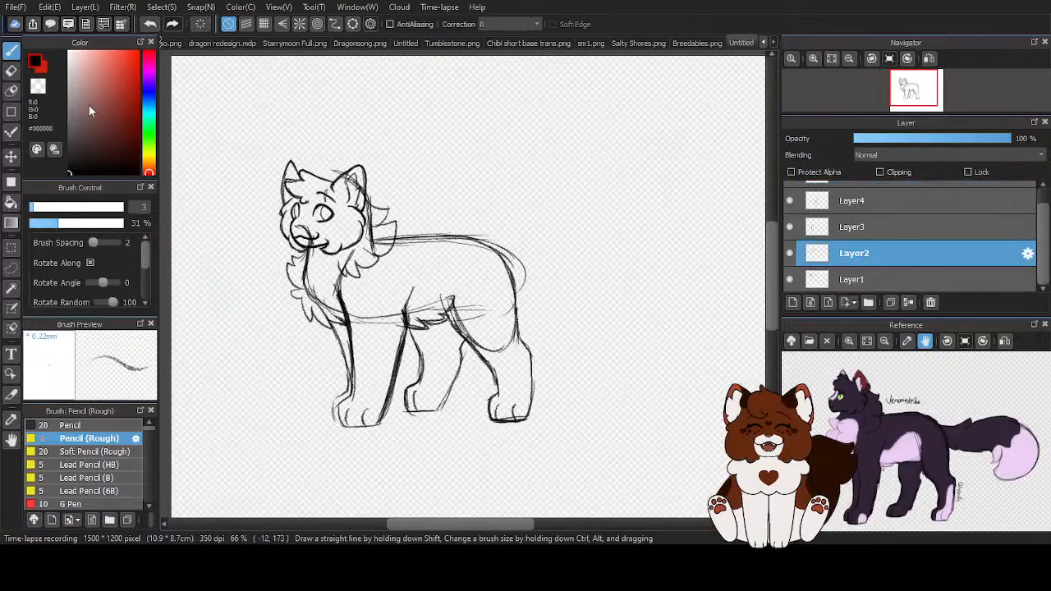
pyautogui.press('e')
pyautogui.scroll(1, 324, 275)
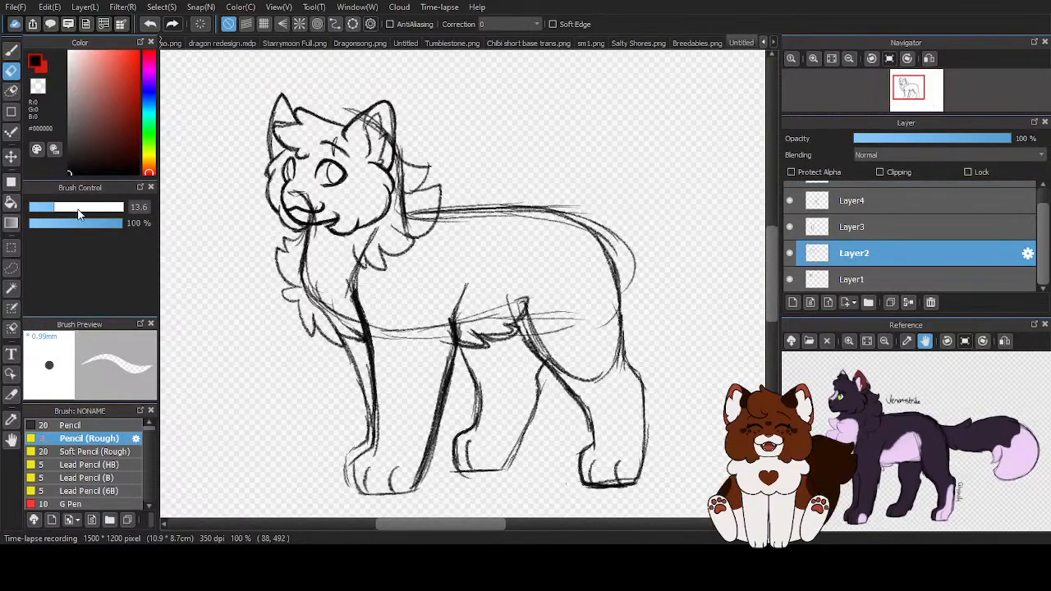
pyautogui.click(99, 208)
pyautogui.moveTo(353, 102)
pyautogui.mouseDown()
pyautogui.moveTo(408, 173)
pyautogui.moveTo(401, 252)
pyautogui.moveTo(422, 205)
pyautogui.mouseUp()
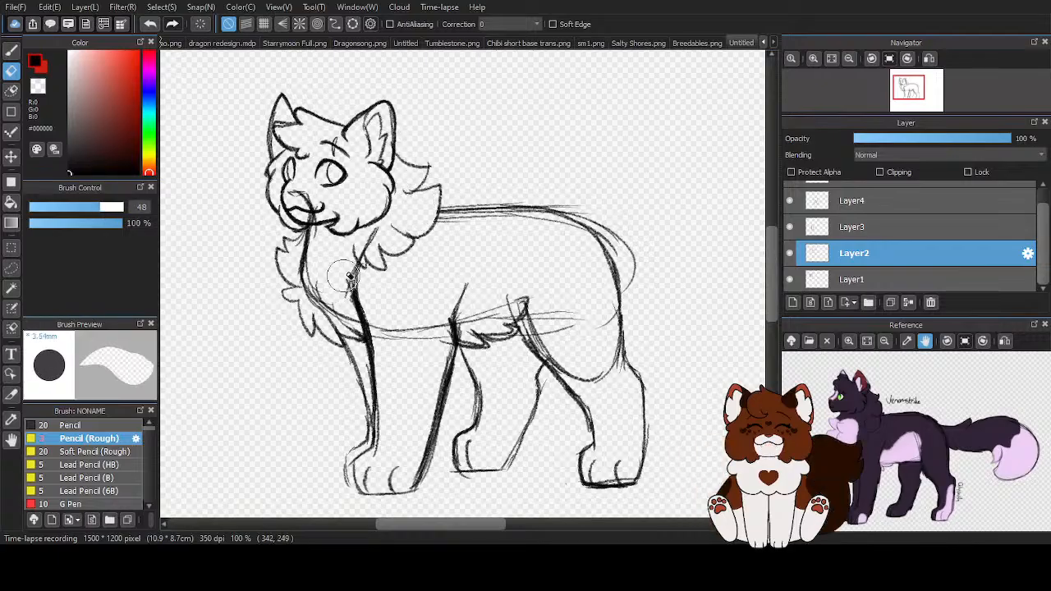
pyautogui.moveTo(312, 207)
pyautogui.mouseDown()
pyautogui.moveTo(305, 272)
pyautogui.moveTo(348, 332)
pyautogui.moveTo(411, 340)
pyautogui.moveTo(460, 329)
pyautogui.moveTo(510, 289)
pyautogui.moveTo(567, 305)
pyautogui.moveTo(544, 327)
pyautogui.moveTo(556, 341)
pyautogui.moveTo(592, 302)
pyautogui.mouseUp()
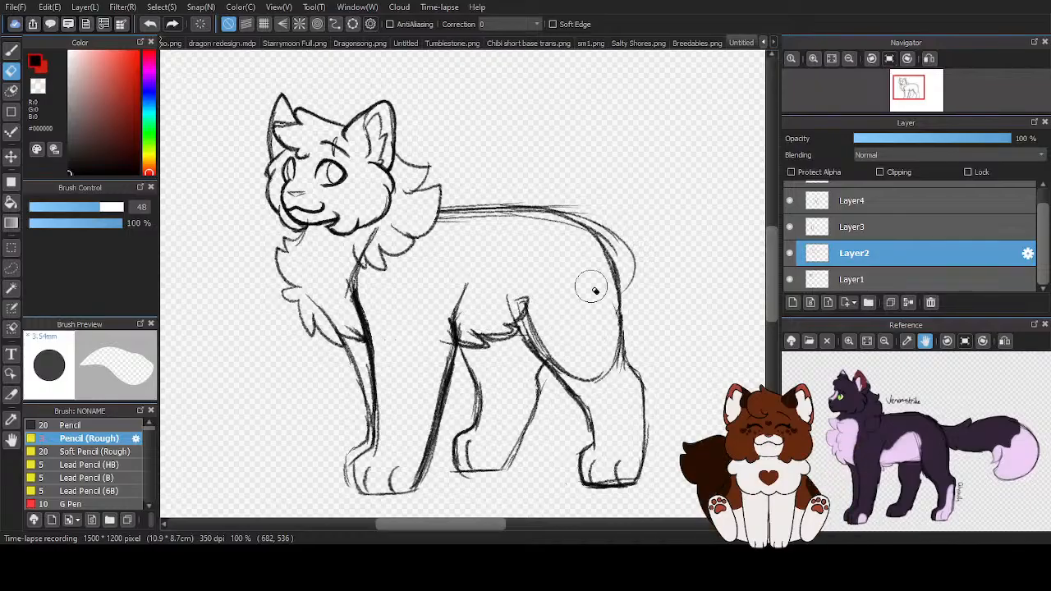
pyautogui.moveTo(607, 194)
pyautogui.mouseDown()
pyautogui.moveTo(646, 297)
pyautogui.moveTo(598, 214)
pyautogui.mouseUp()
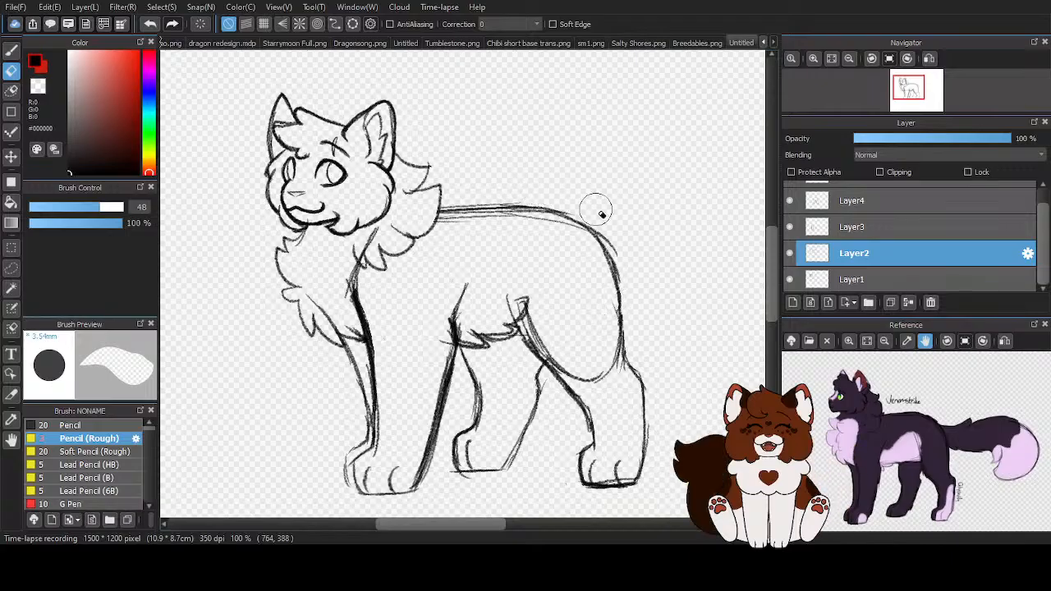
pyautogui.moveTo(509, 197); pyautogui.dragTo(431, 212)
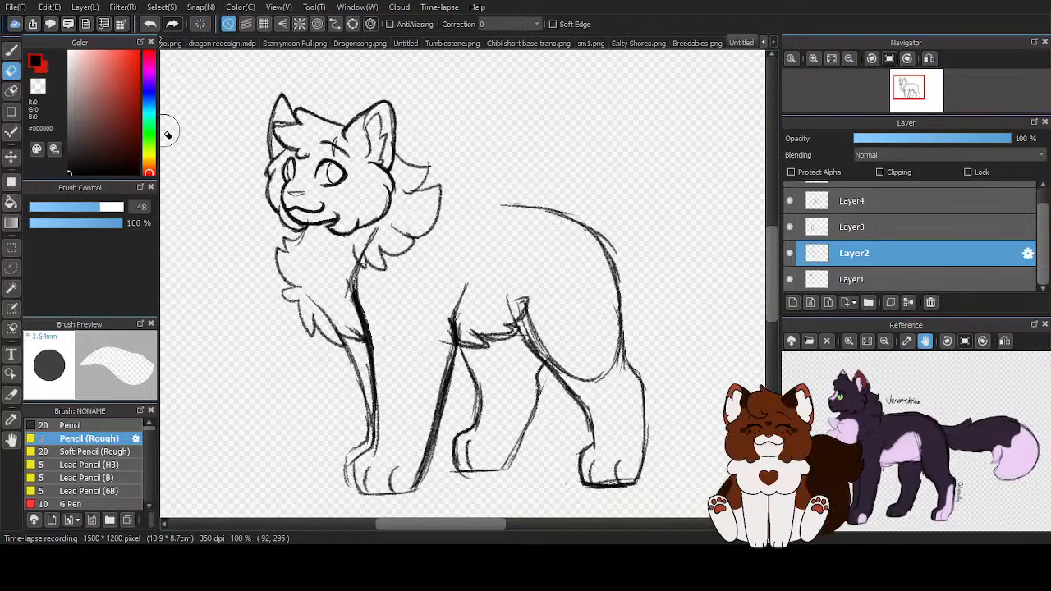
# Redraw a clean back line from the neck fur toward the rump on Layer2 with the Pencil (Rough) brush
pyautogui.click(10, 50)
pyautogui.moveTo(437, 211); pyautogui.dragTo(549, 213)
pyautogui.scroll(-2, 642, 334)
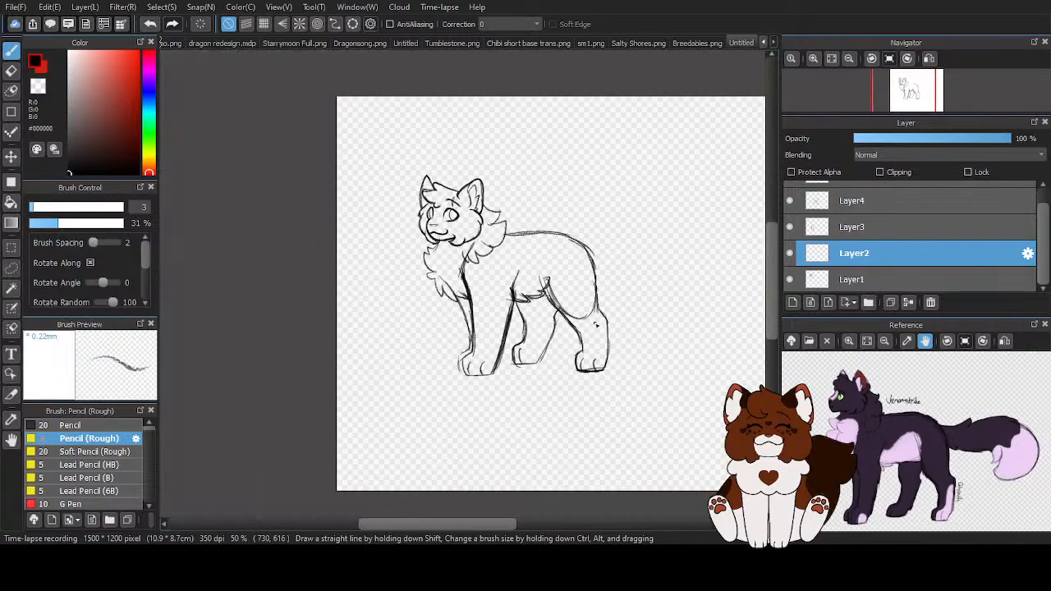
pyautogui.scroll(4, 641, 334)
pyautogui.scroll(-3, 641, 335)
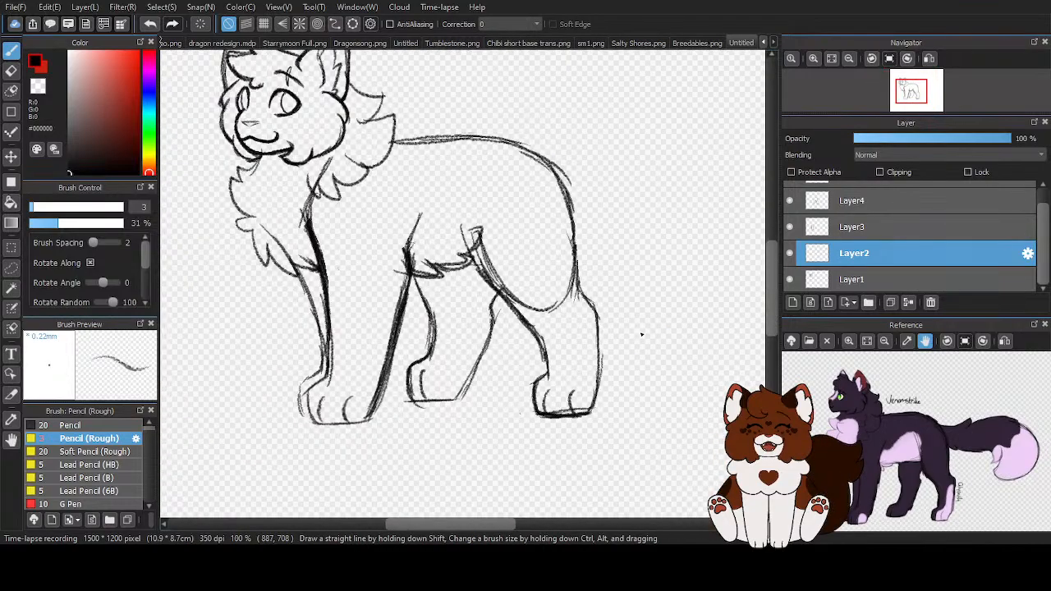
pyautogui.scroll(2, 641, 334)
pyautogui.scroll(-1, 642, 335)
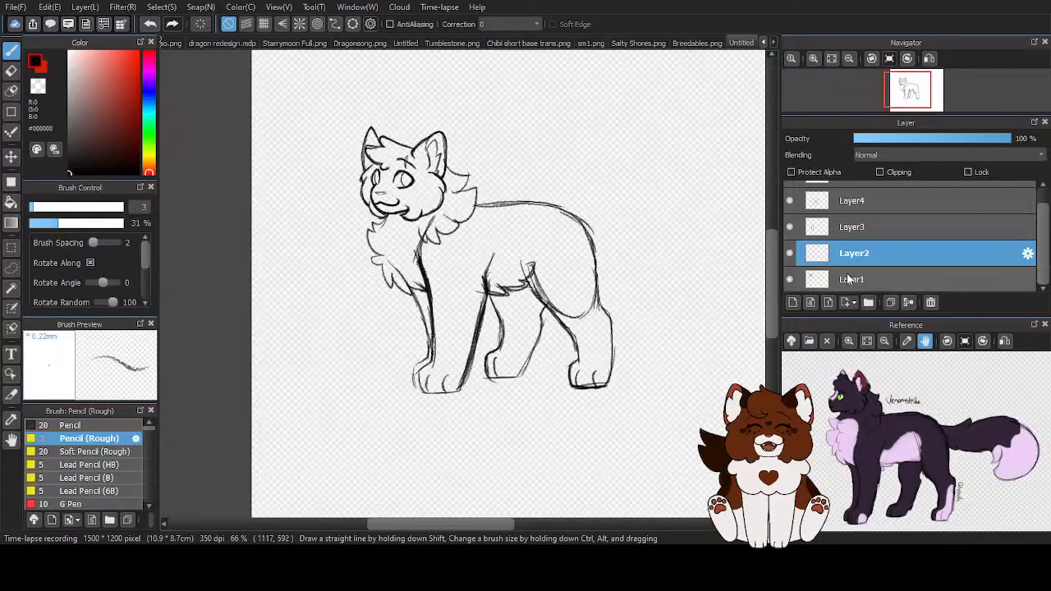
# Erase the overlapping thigh lines at the top of the near hind leg on Layer4
pyautogui.press('Down')
pyautogui.press('Up')
pyautogui.press('Up')
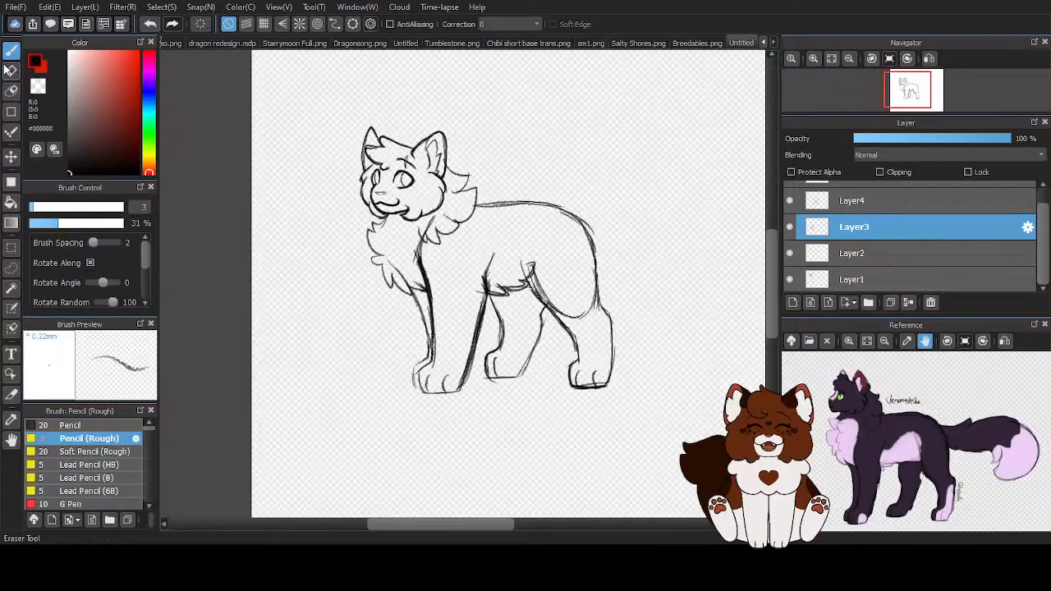
pyautogui.press('e')
pyautogui.scroll(2, 374, 157)
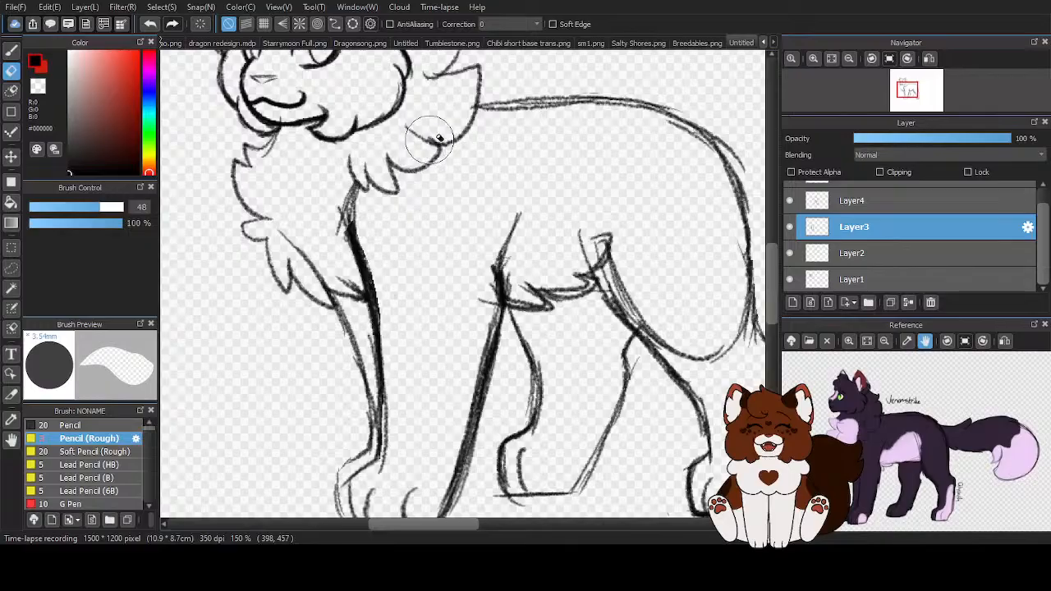
pyautogui.scroll(-2, 450, 189)
pyautogui.scroll(3, 429, 205)
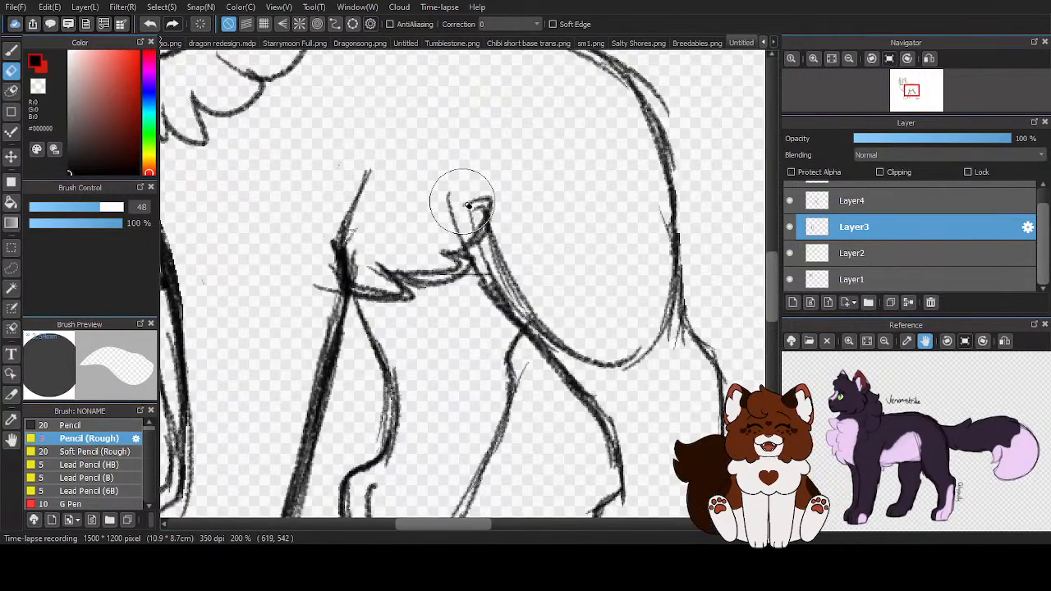
pyautogui.click(912, 203)
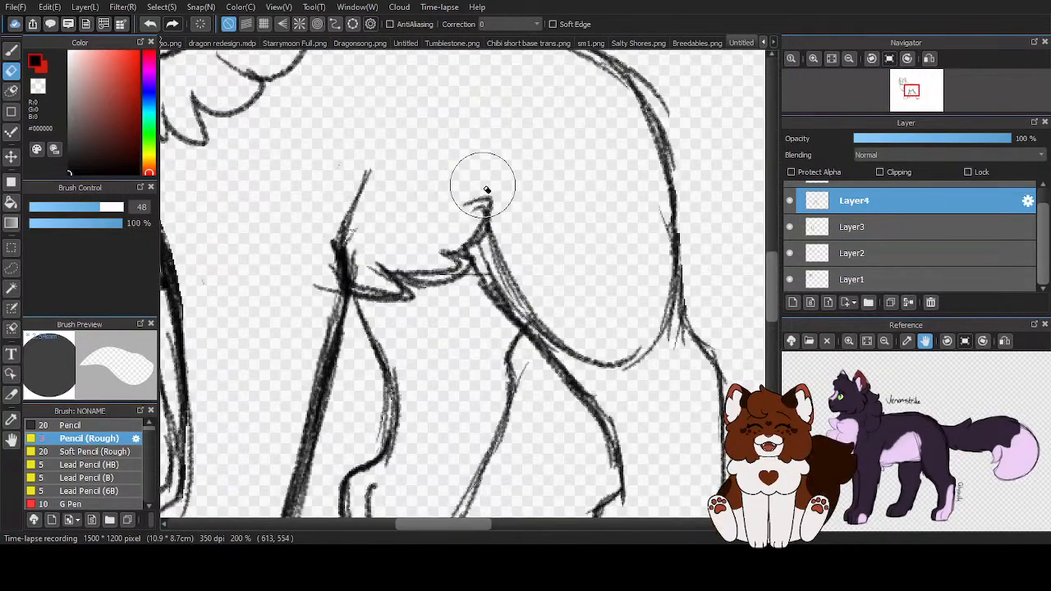
pyautogui.moveTo(487, 190)
pyautogui.mouseDown()
pyautogui.moveTo(557, 301)
pyautogui.moveTo(637, 347)
pyautogui.moveTo(625, 251)
pyautogui.moveTo(633, 326)
pyautogui.moveTo(609, 287)
pyautogui.mouseUp()
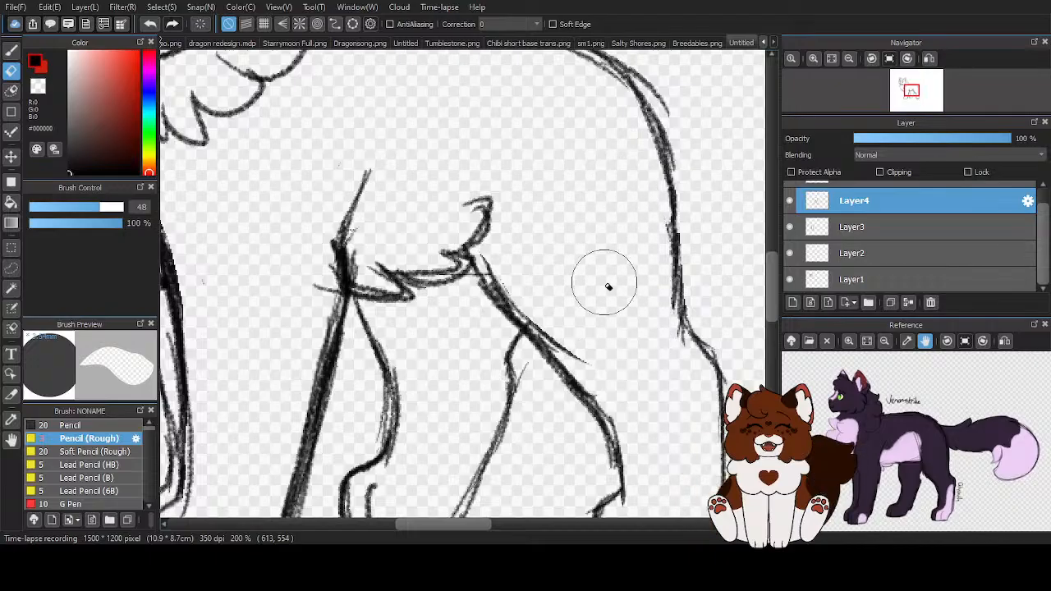
pyautogui.scroll(-4, 499, 235)
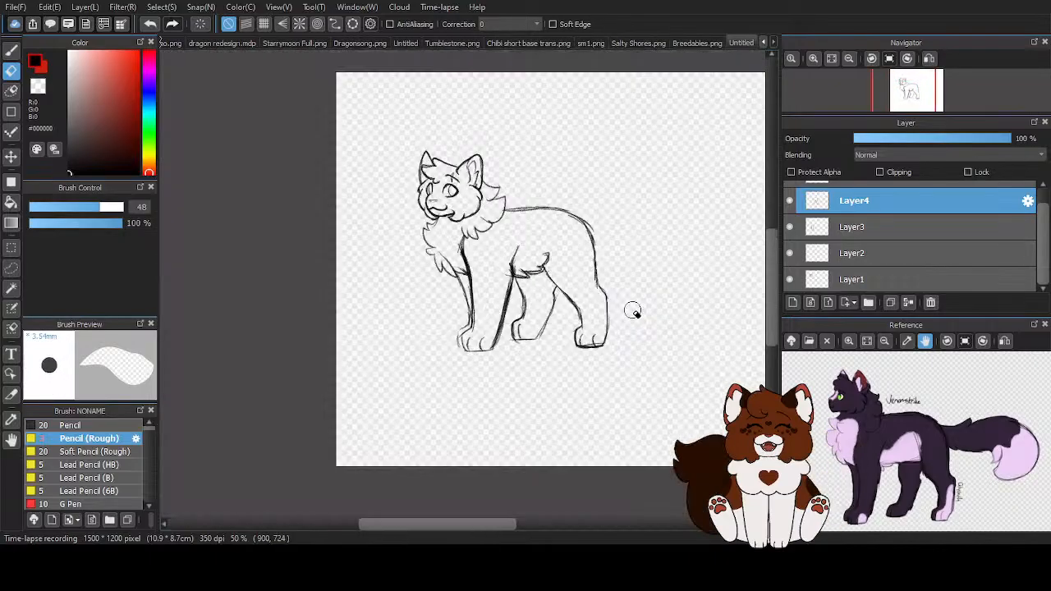
pyautogui.scroll(2, 629, 279)
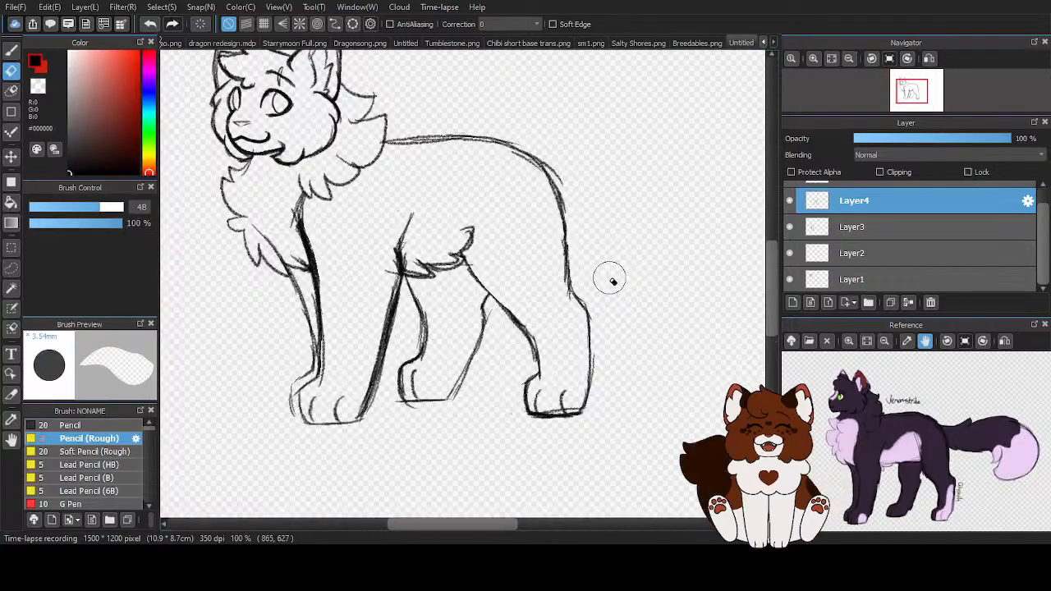
# Redraw the front edge of the near hind leg and the rump contour on Layer4 with the Pencil (Rough) brush
pyautogui.click(13, 49)
pyautogui.moveTo(474, 262)
pyautogui.mouseDown()
pyautogui.moveTo(529, 323)
pyautogui.moveTo(540, 378)
pyautogui.mouseUp()
pyautogui.moveTo(563, 229); pyautogui.dragTo(570, 306)
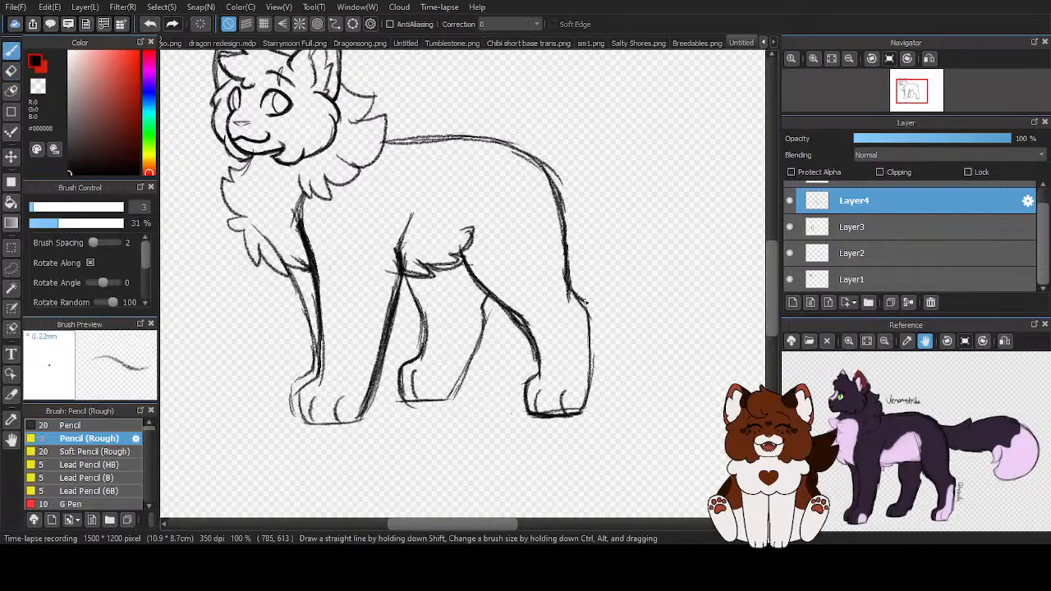
pyautogui.scroll(-2, 588, 356)
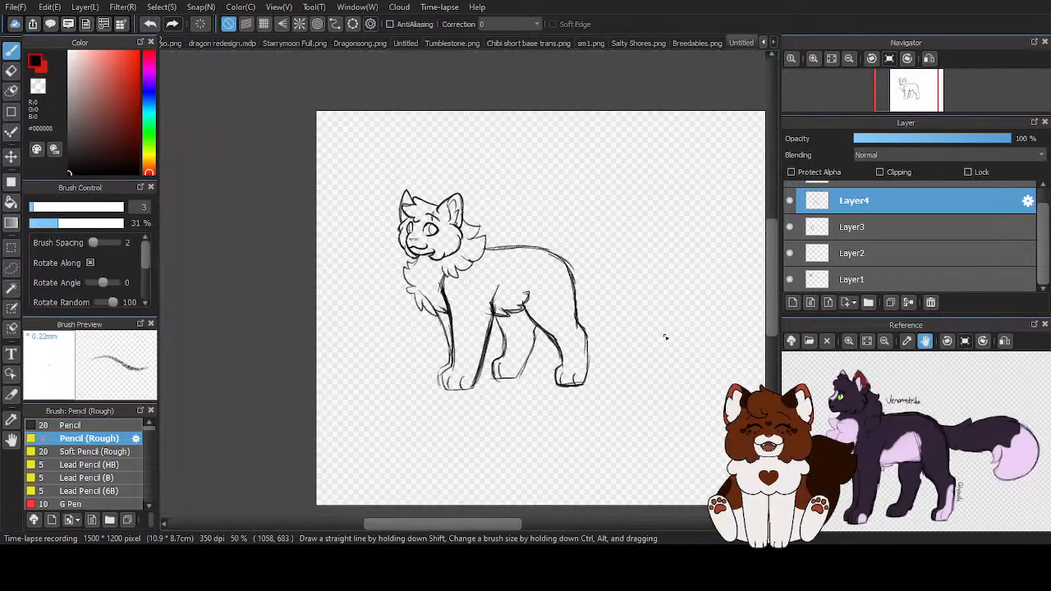
pyautogui.scroll(2, 581, 315)
pyautogui.moveTo(503, 184)
pyautogui.mouseDown()
pyautogui.moveTo(574, 294)
pyautogui.moveTo(575, 325)
pyautogui.mouseUp()
pyautogui.scroll(-2, 542, 249)
pyautogui.scroll(2, 408, 248)
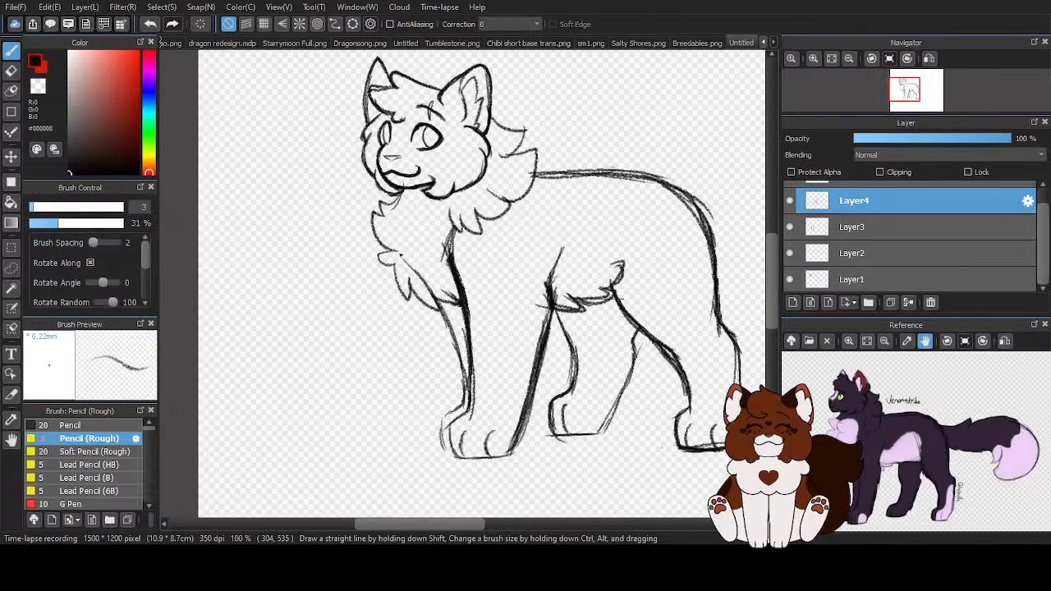
# Erase the leg lines on Layer3 that run through the chest fur
pyautogui.click(1009, 283)
pyautogui.click(11, 72)
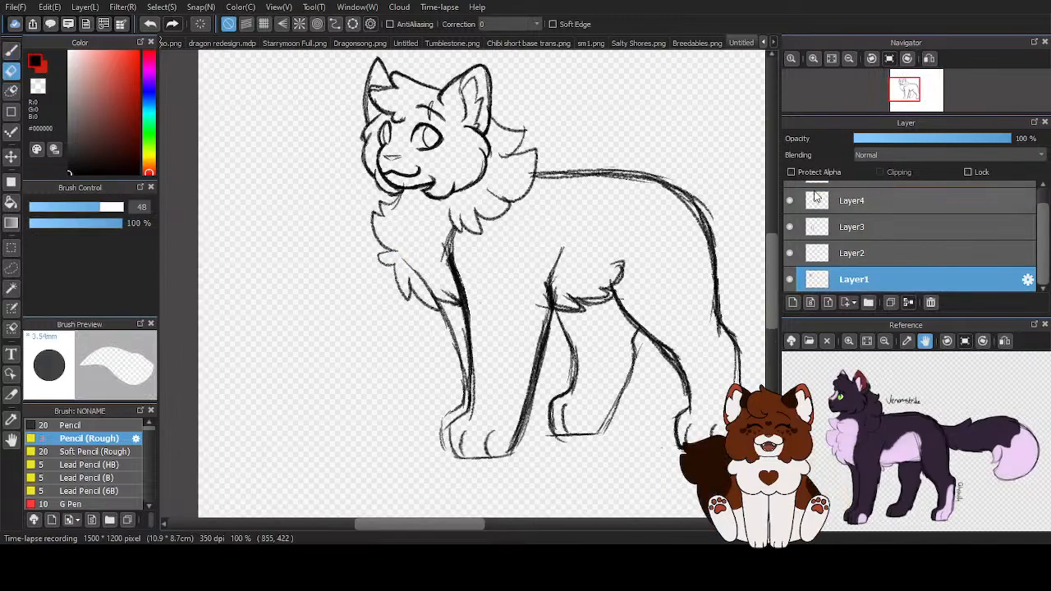
pyautogui.click(851, 230)
pyautogui.moveTo(424, 287)
pyautogui.mouseDown()
pyautogui.moveTo(415, 271)
pyautogui.moveTo(411, 280)
pyautogui.mouseUp()
pyautogui.scroll(1, 857, 204)
pyautogui.scroll(-1, 858, 215)
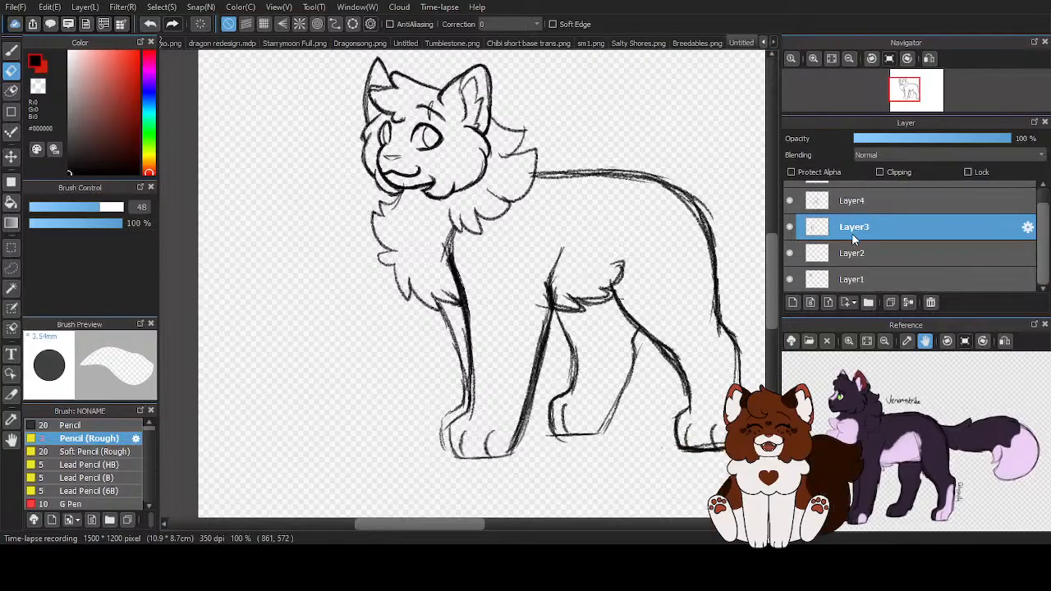
# Move the head on Layer1 slightly down toward the chest fur, by about 7 pixels
pyautogui.click(854, 279)
pyautogui.click(11, 156)
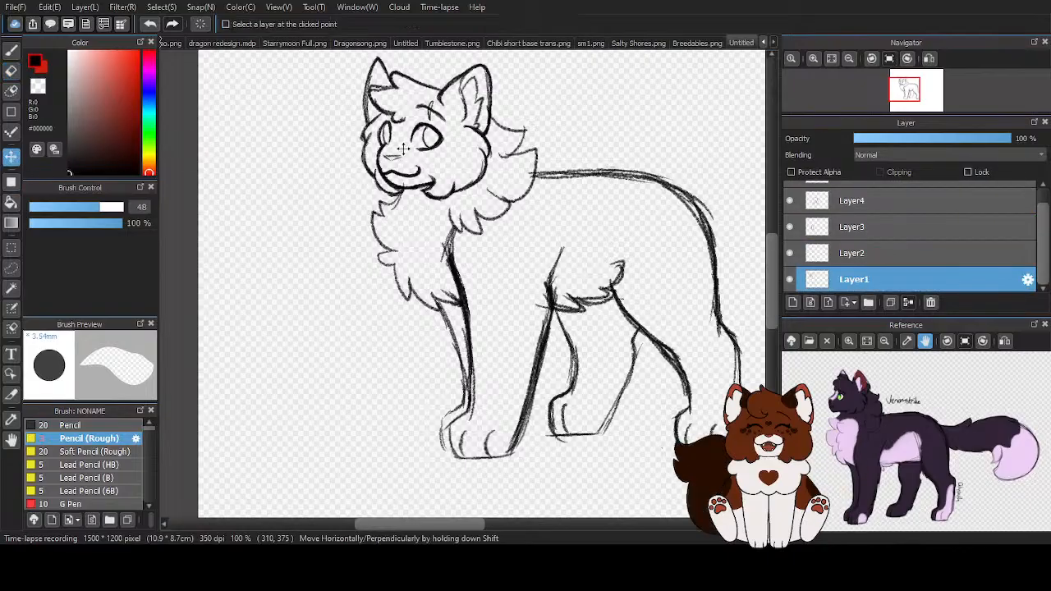
pyautogui.moveTo(403, 148); pyautogui.dragTo(401, 153)
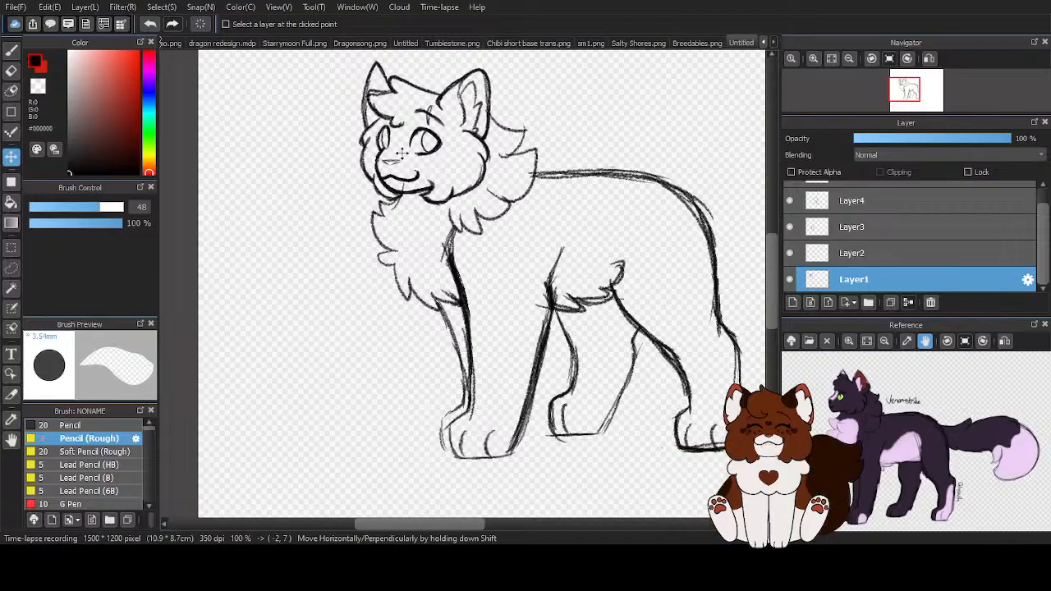
pyautogui.scroll(-2, 314, 204)
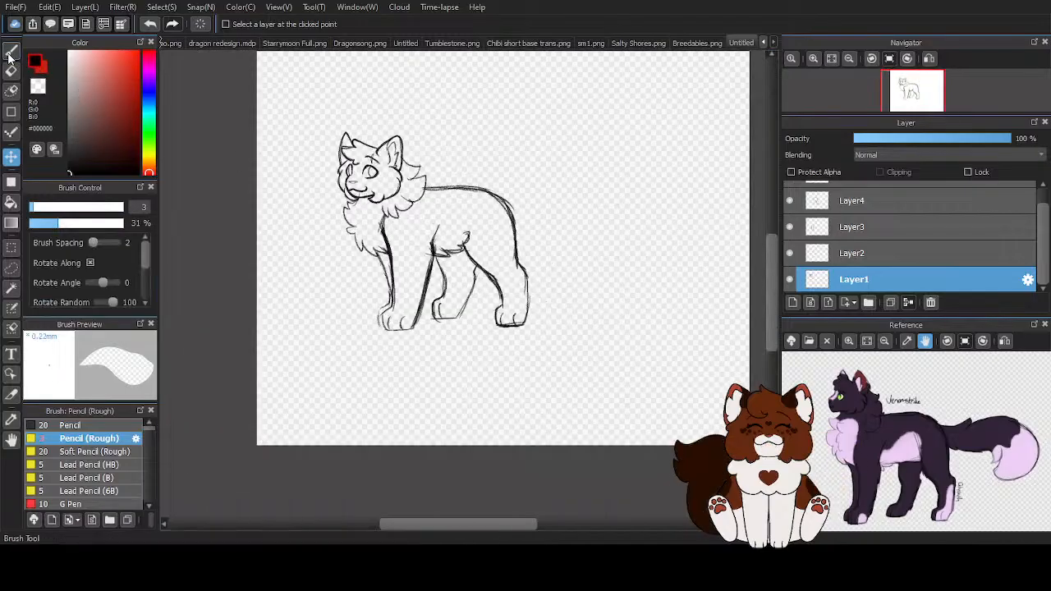
# Add a new layer above Layer5 and sketch a large fluffy tail curving up from the rump with a pointed tip
pyautogui.press('b')
pyautogui.scroll(1, 849, 195)
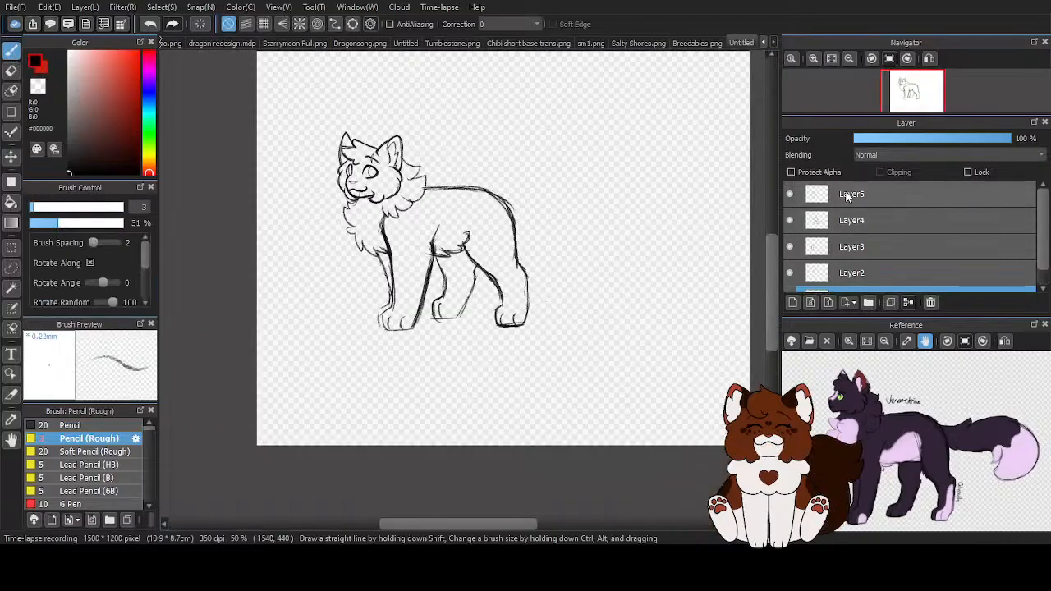
pyautogui.click(793, 302)
pyautogui.scroll(-1, 681, 281)
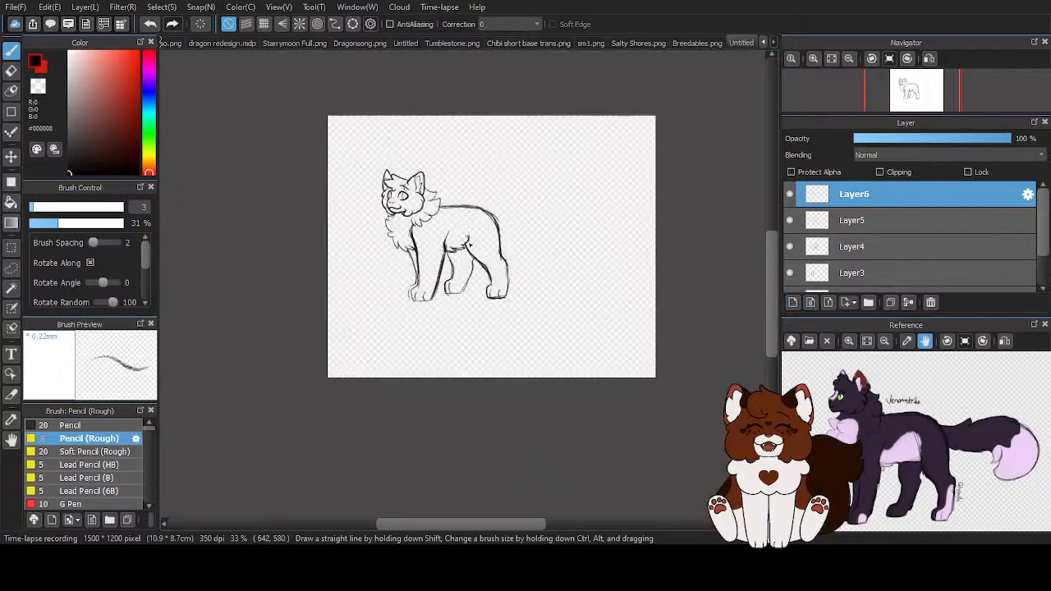
pyautogui.scroll(2, 525, 216)
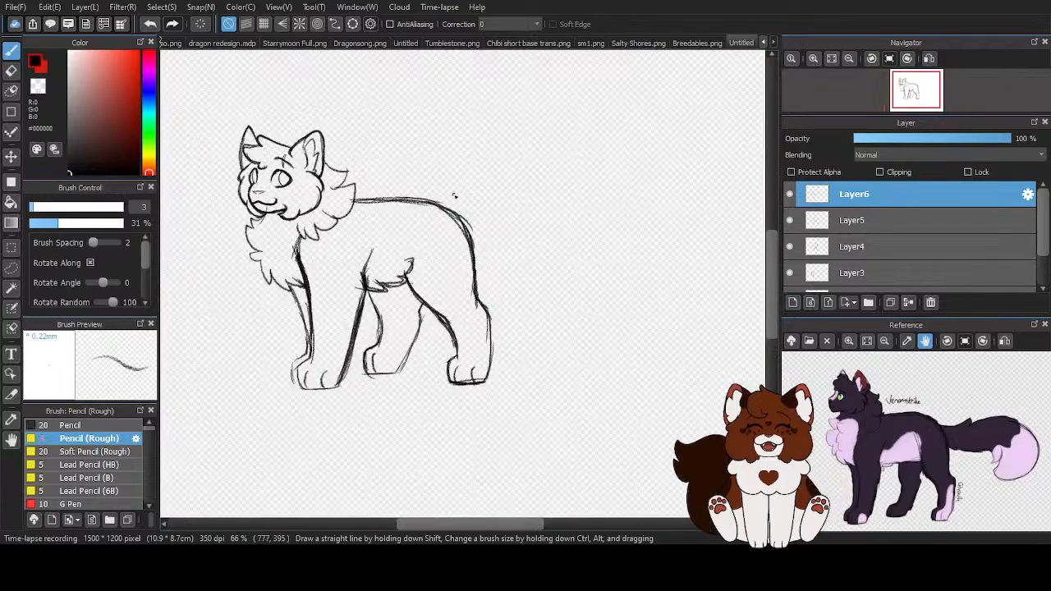
pyautogui.scroll(-1, 435, 205)
pyautogui.scroll(1, 443, 207)
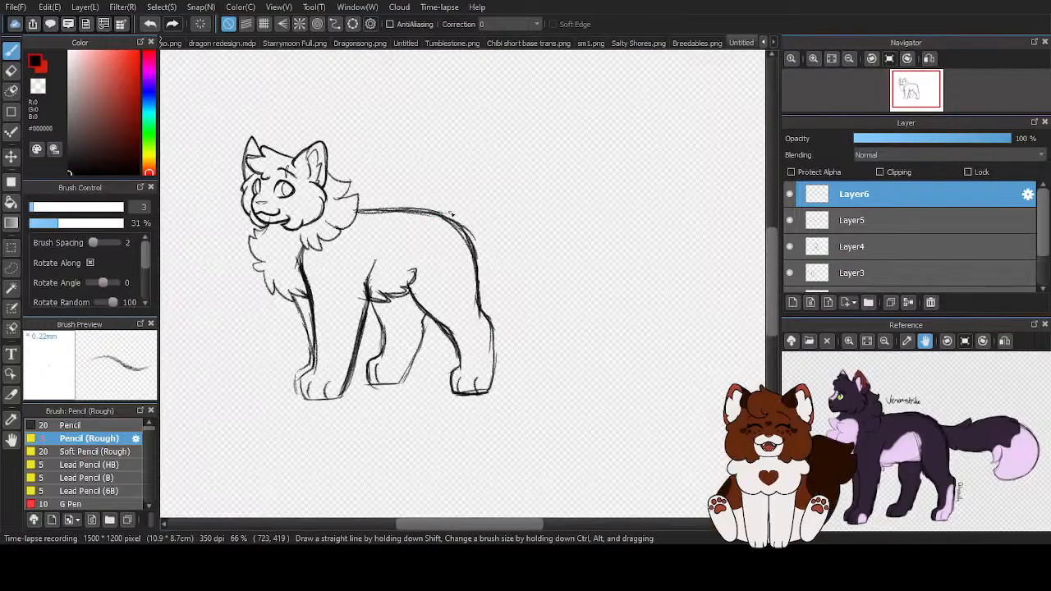
pyautogui.moveTo(442, 212); pyautogui.dragTo(438, 170)
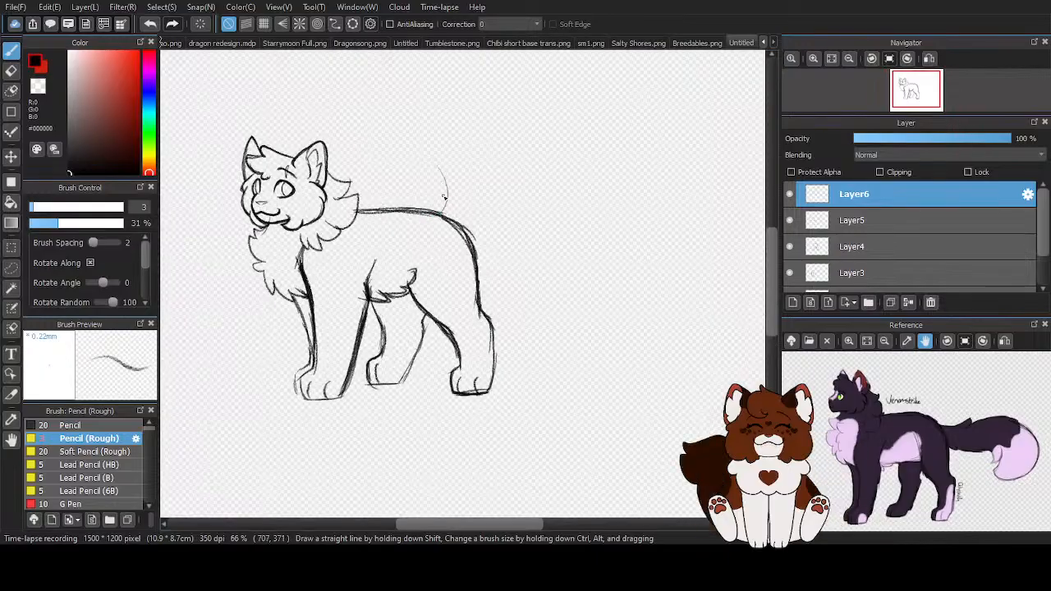
pyautogui.moveTo(450, 218)
pyautogui.mouseDown()
pyautogui.moveTo(429, 144)
pyautogui.moveTo(448, 134)
pyautogui.mouseUp()
pyautogui.moveTo(516, 82)
pyautogui.mouseDown()
pyautogui.moveTo(552, 113)
pyautogui.moveTo(594, 85)
pyautogui.moveTo(585, 155)
pyautogui.moveTo(570, 155)
pyautogui.moveTo(600, 153)
pyautogui.moveTo(516, 167)
pyautogui.moveTo(528, 227)
pyautogui.moveTo(516, 211)
pyautogui.moveTo(473, 254)
pyautogui.mouseUp()
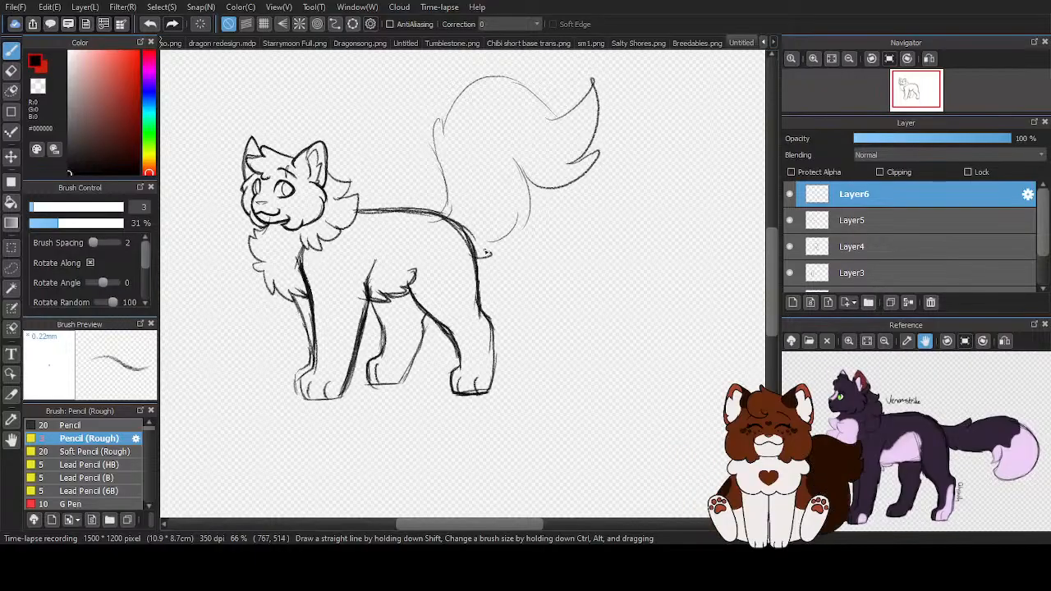
# Strengthen the tail's underside line and darken the fur tufts where the tail meets the rump
pyautogui.moveTo(528, 216); pyautogui.dragTo(497, 242)
pyautogui.moveTo(509, 156); pyautogui.dragTo(508, 239)
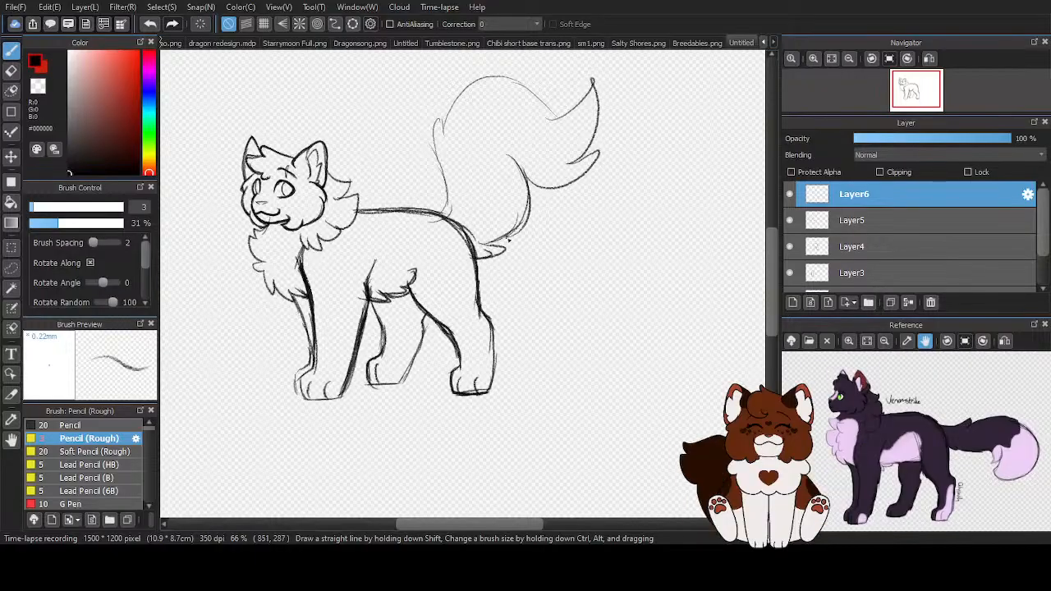
pyautogui.scroll(3, 483, 233)
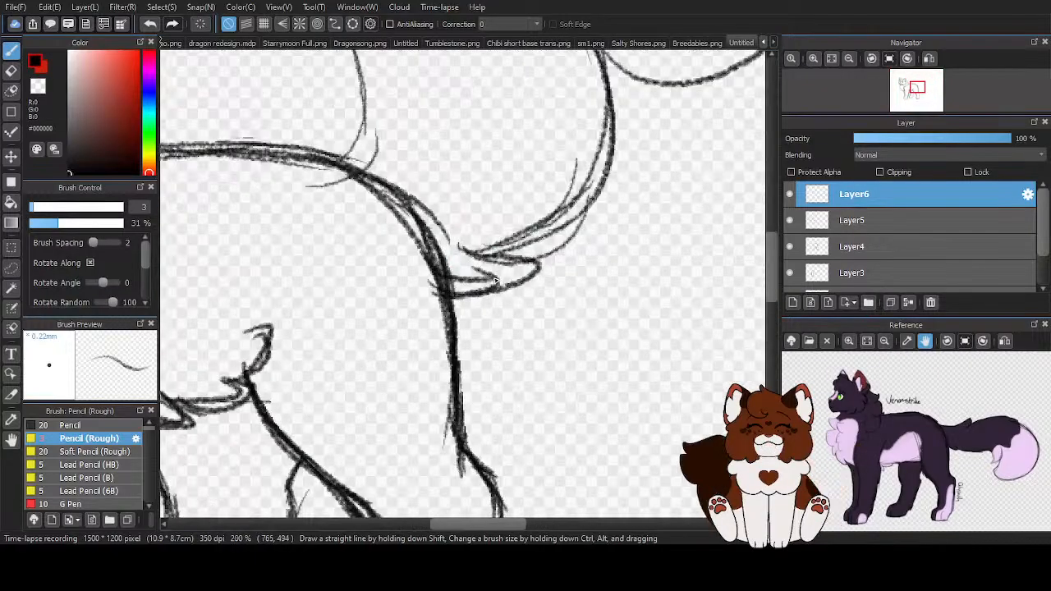
pyautogui.moveTo(496, 282); pyautogui.dragTo(451, 289)
pyautogui.moveTo(517, 261); pyautogui.dragTo(472, 253)
pyautogui.moveTo(444, 290); pyautogui.dragTo(506, 290)
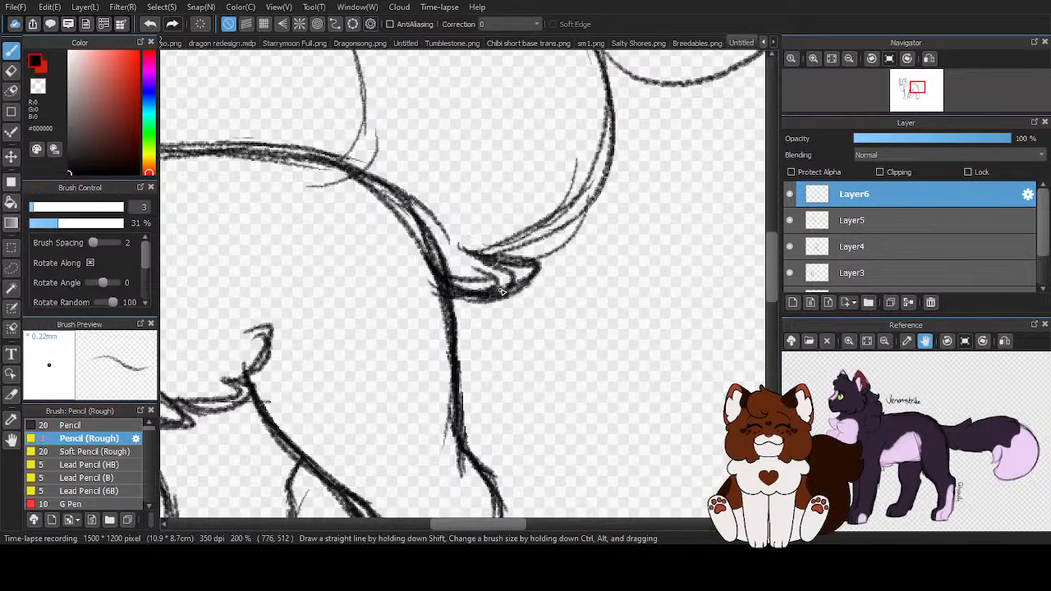
# Darken the tail's underside curve and front edge, from the curled tuft down to where it joins the back
pyautogui.scroll(-4, 516, 252)
pyautogui.scroll(3, 530, 192)
pyautogui.moveTo(485, 180)
pyautogui.mouseDown()
pyautogui.moveTo(512, 253)
pyautogui.moveTo(478, 364)
pyautogui.moveTo(451, 382)
pyautogui.moveTo(441, 373)
pyautogui.moveTo(516, 336)
pyautogui.moveTo(534, 248)
pyautogui.moveTo(516, 202)
pyautogui.mouseUp()
pyautogui.scroll(-4, 516, 202)
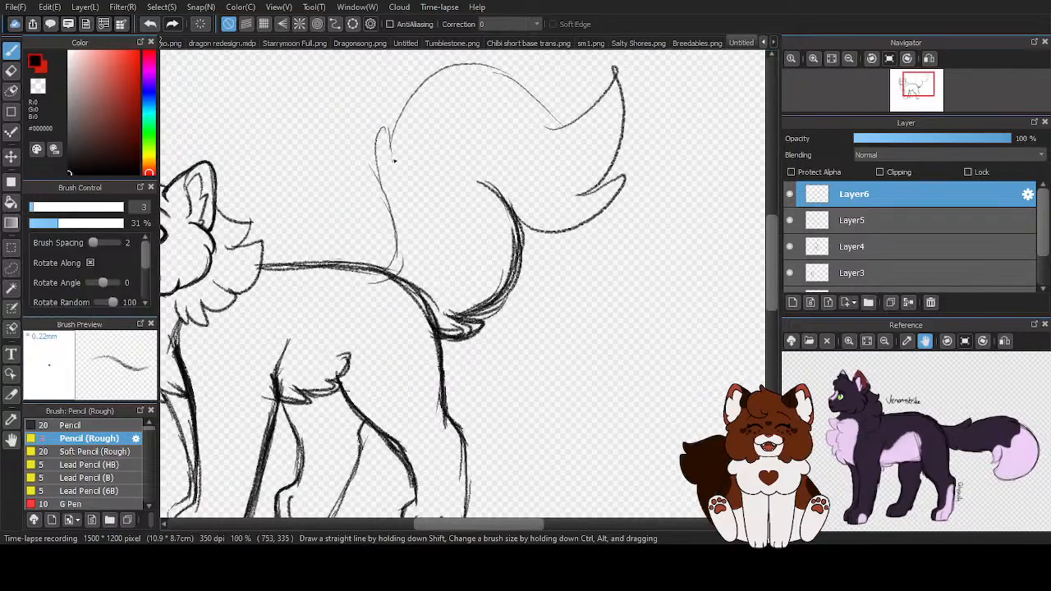
pyautogui.scroll(4, 391, 128)
pyautogui.moveTo(391, 128); pyautogui.dragTo(371, 171)
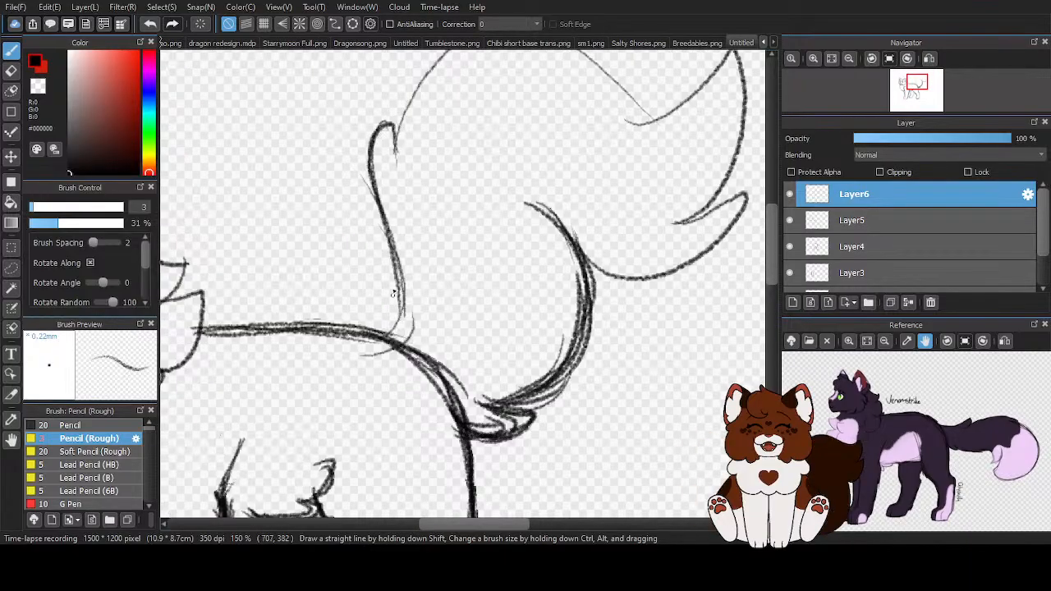
pyautogui.moveTo(381, 225)
pyautogui.mouseDown()
pyautogui.moveTo(391, 342)
pyautogui.moveTo(368, 336)
pyautogui.mouseUp()
pyautogui.scroll(-3, 423, 294)
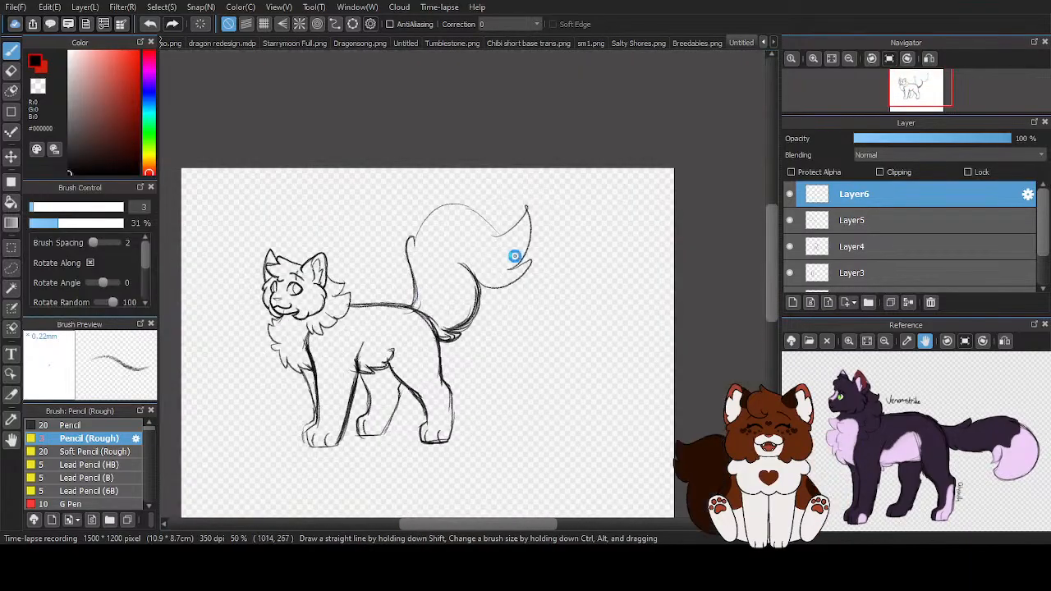
# Darken the tail's upper curve and redraw its pointed tip with an inward-curving tuft, strengthening the outer and lower fur edges
pyautogui.scroll(3, 515, 256)
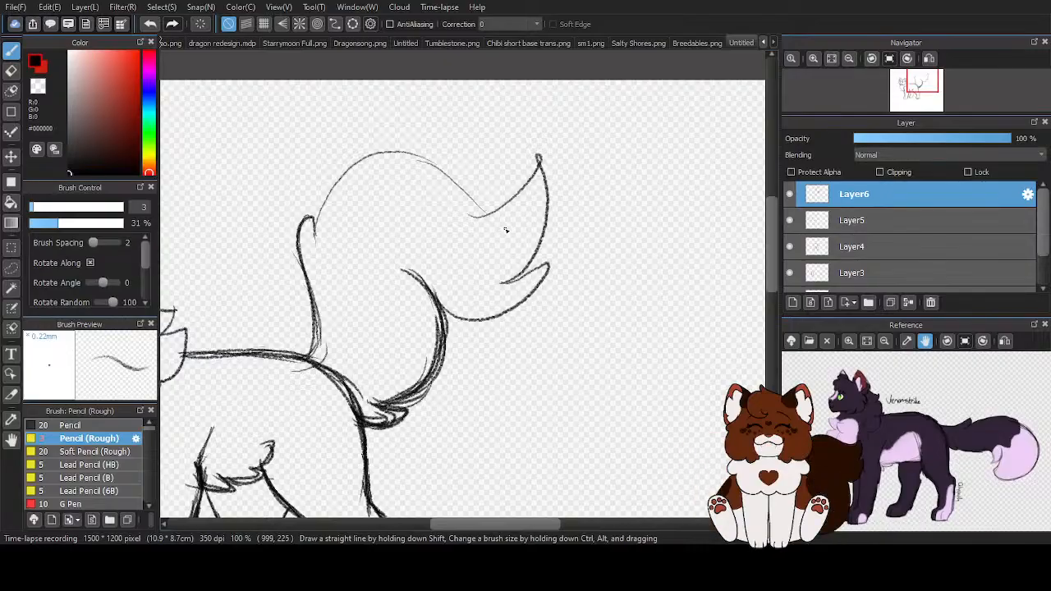
pyautogui.scroll(1, 448, 207)
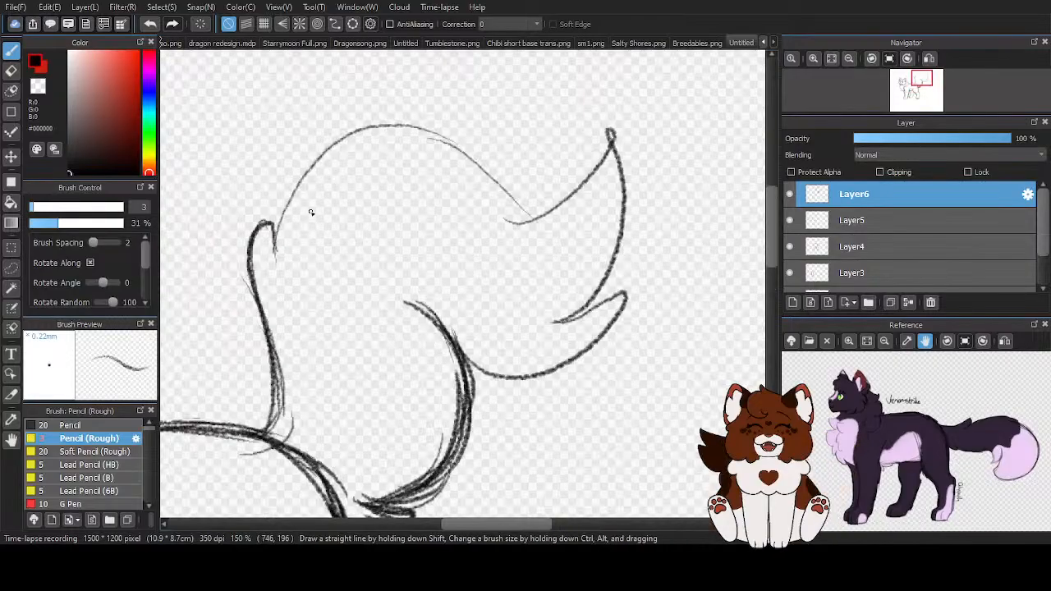
pyautogui.moveTo(277, 257)
pyautogui.mouseDown()
pyautogui.moveTo(321, 156)
pyautogui.moveTo(367, 127)
pyautogui.mouseUp()
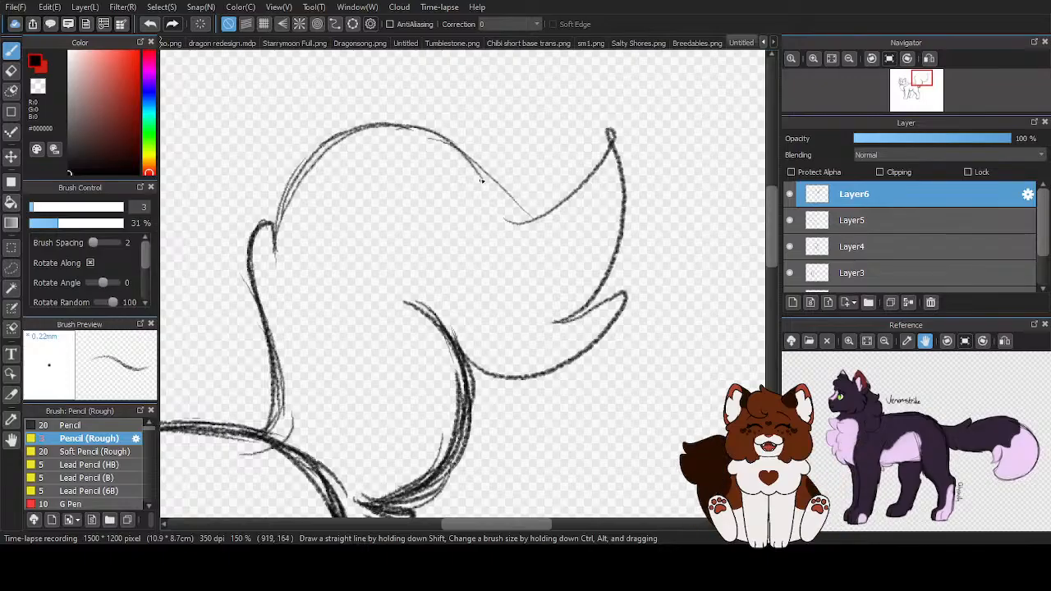
pyautogui.moveTo(457, 146); pyautogui.dragTo(549, 202)
pyautogui.moveTo(564, 197); pyautogui.dragTo(580, 163)
pyautogui.moveTo(522, 202); pyautogui.dragTo(576, 130)
pyautogui.moveTo(575, 130); pyautogui.dragTo(594, 276)
pyautogui.moveTo(606, 174)
pyautogui.mouseDown()
pyautogui.moveTo(554, 320)
pyautogui.moveTo(492, 375)
pyautogui.moveTo(447, 357)
pyautogui.moveTo(549, 373)
pyautogui.moveTo(616, 299)
pyautogui.mouseUp()
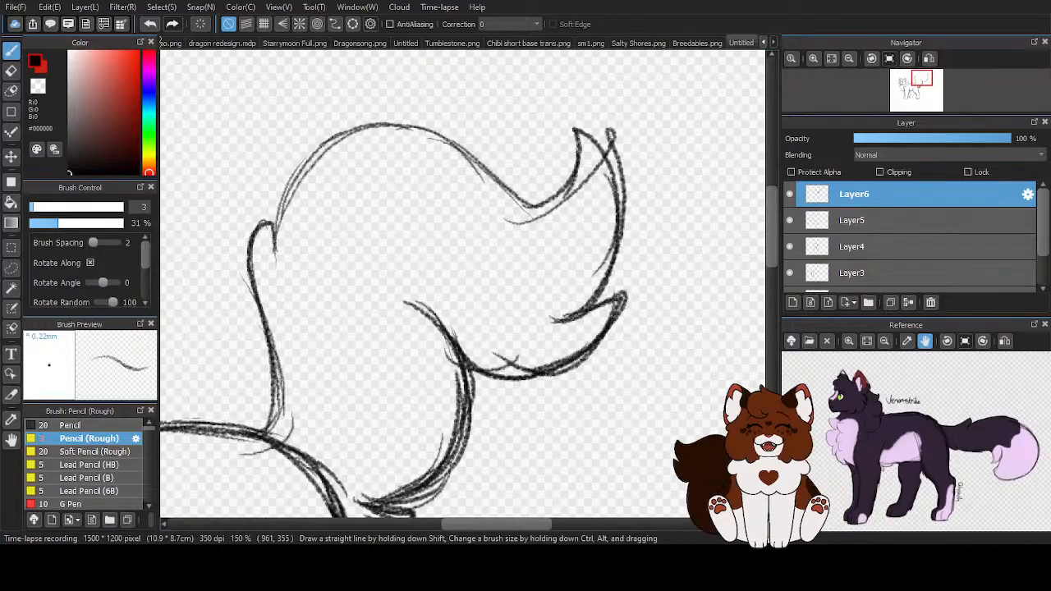
pyautogui.scroll(-3, 608, 271)
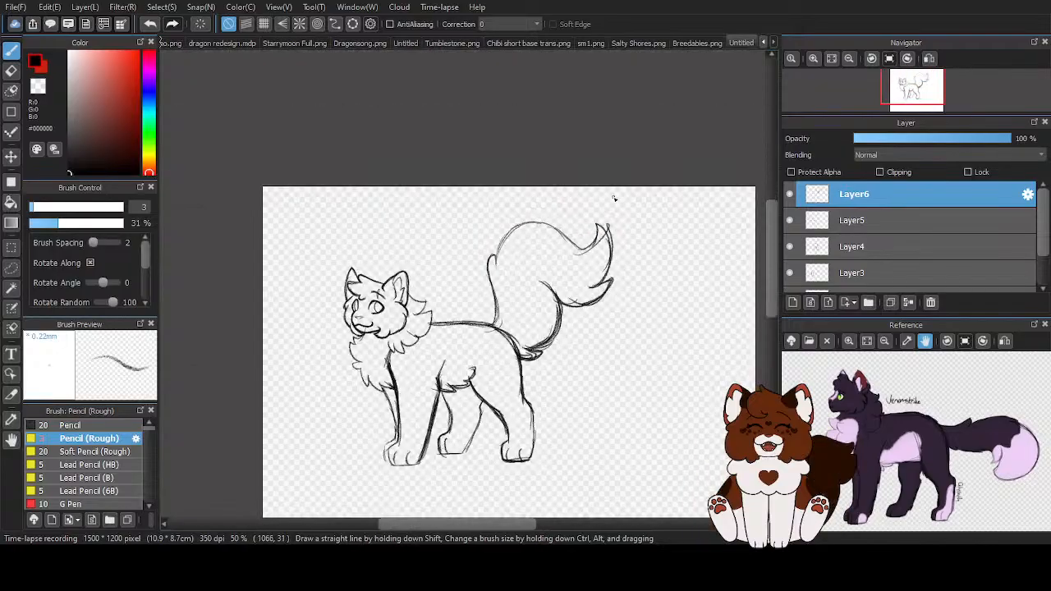
pyautogui.scroll(2, 611, 214)
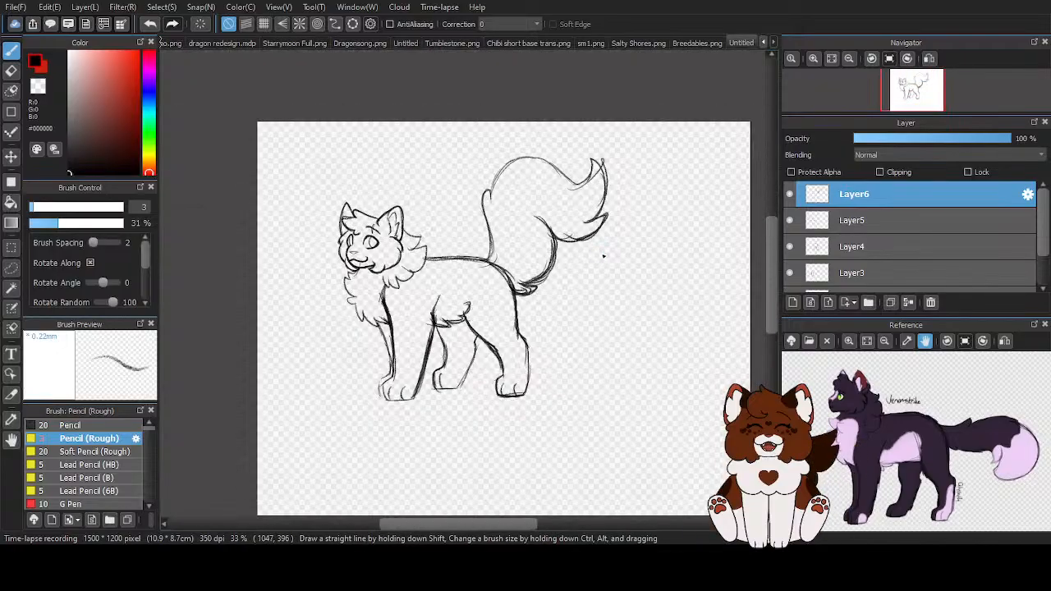
# Lasso the tail on Layer6, scale it down slightly, reposition it against the rump and clear the selection
pyautogui.click(12, 268)
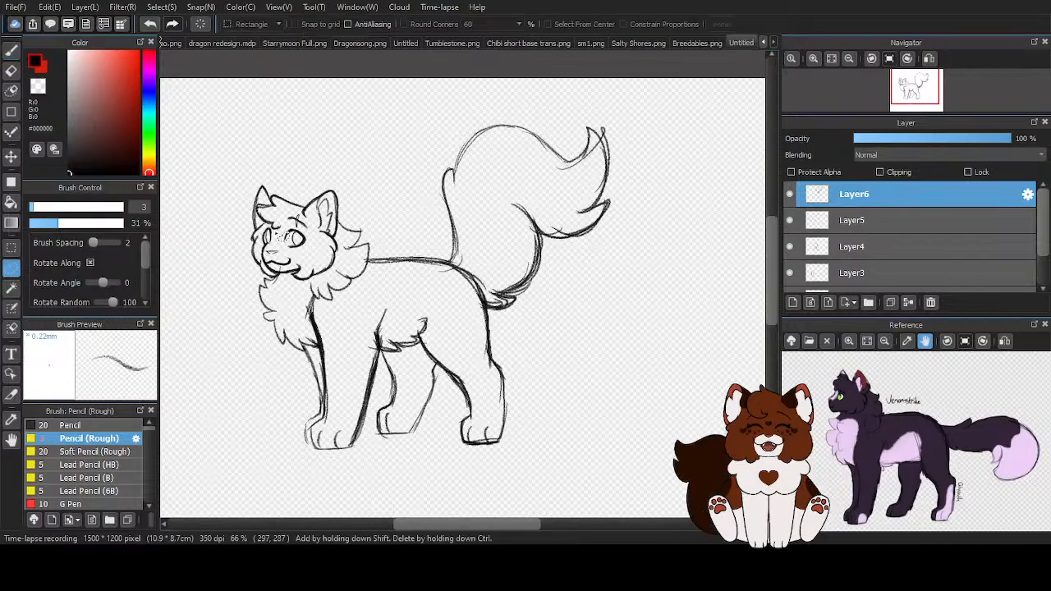
pyautogui.moveTo(431, 297)
pyautogui.mouseDown()
pyautogui.moveTo(659, 123)
pyautogui.moveTo(522, 88)
pyautogui.moveTo(405, 246)
pyautogui.mouseUp()
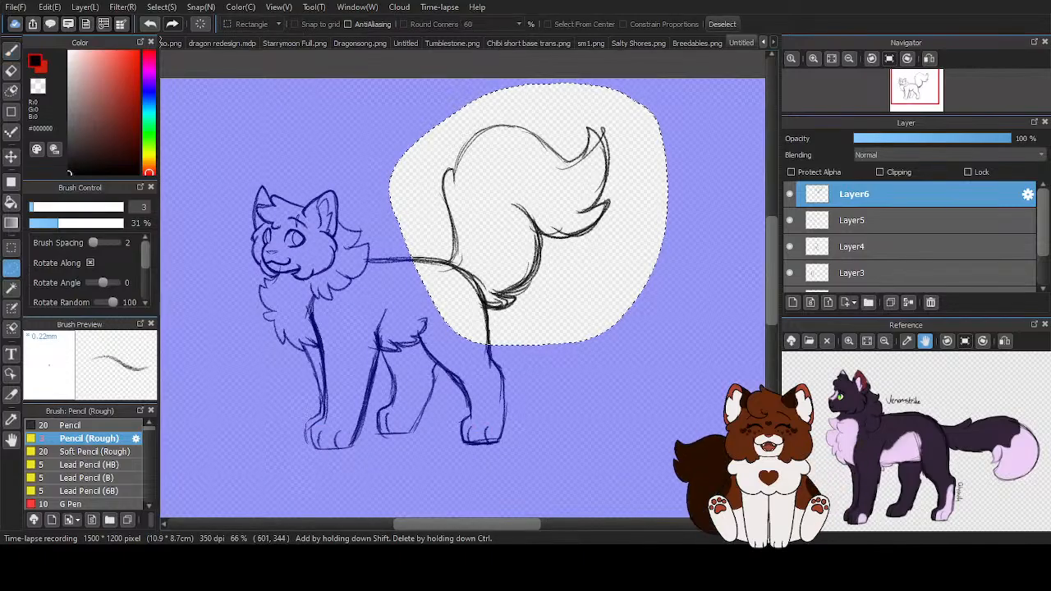
pyautogui.hotkey('ctrl', 't')
pyautogui.moveTo(667, 57); pyautogui.dragTo(643, 66)
pyautogui.moveTo(599, 155); pyautogui.dragTo(585, 159)
pyautogui.moveTo(698, 347); pyautogui.dragTo(708, 333)
pyautogui.moveTo(596, 270); pyautogui.dragTo(591, 262)
pyautogui.press('Return')
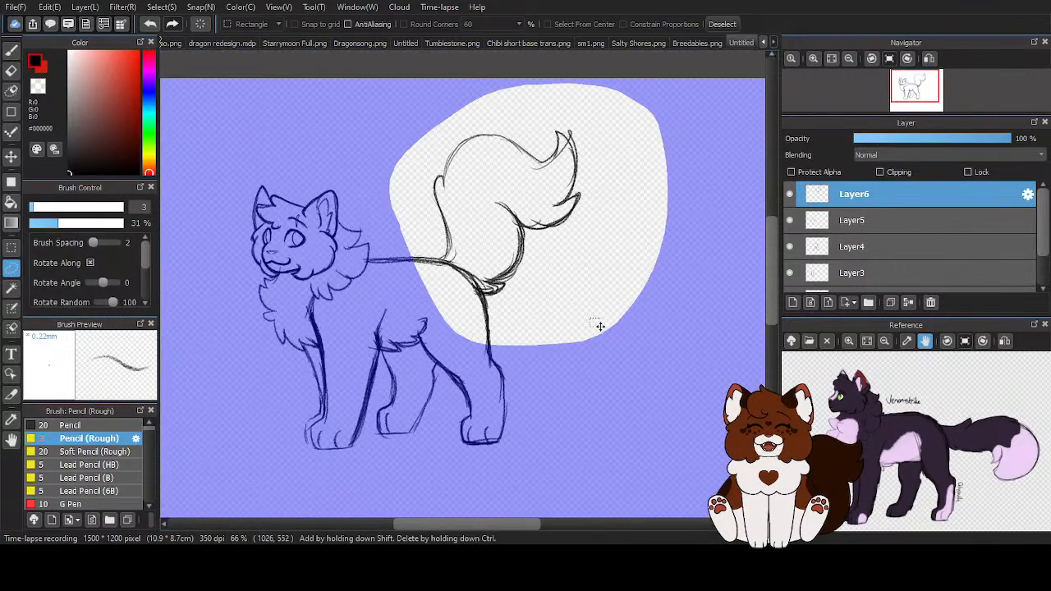
pyautogui.click(724, 26)
pyautogui.scroll(-1, 485, 199)
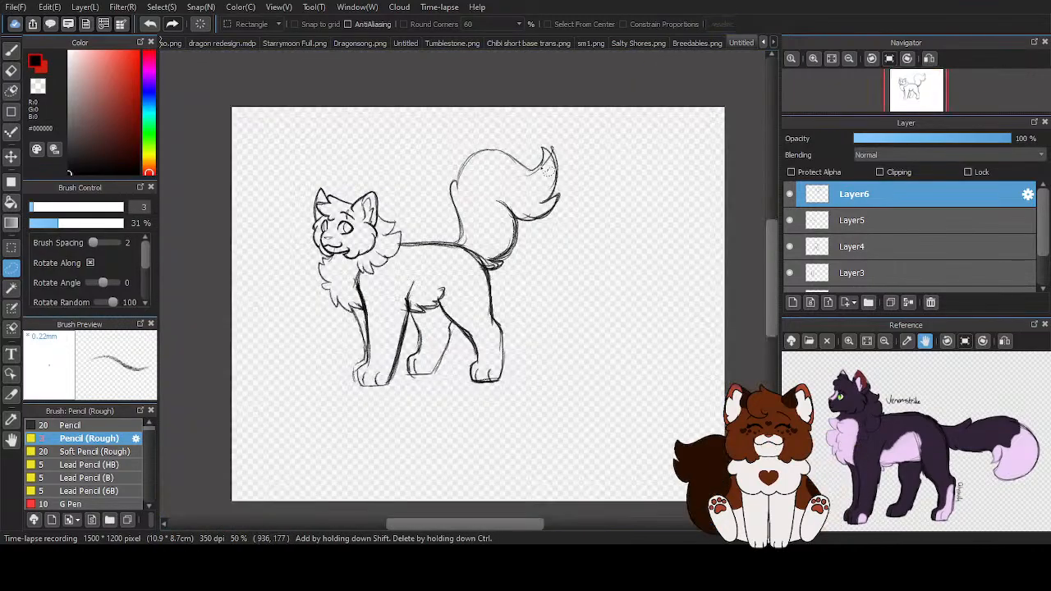
# Lasso the neck and chest fur on Layer5, stretch it slightly wider on both sides and clear the selection
pyautogui.scroll(3, 287, 266)
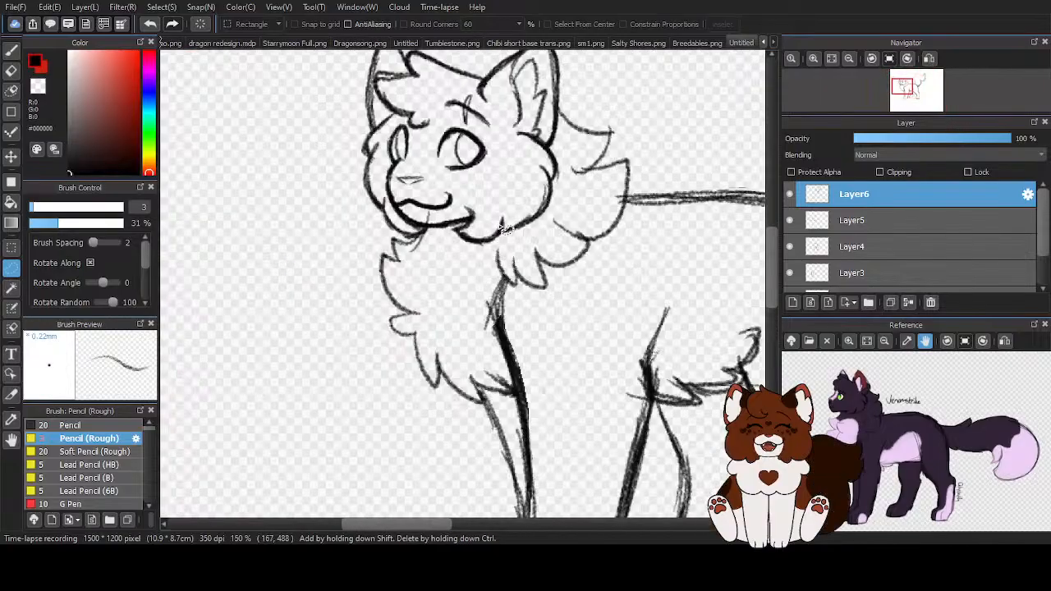
pyautogui.click(790, 196)
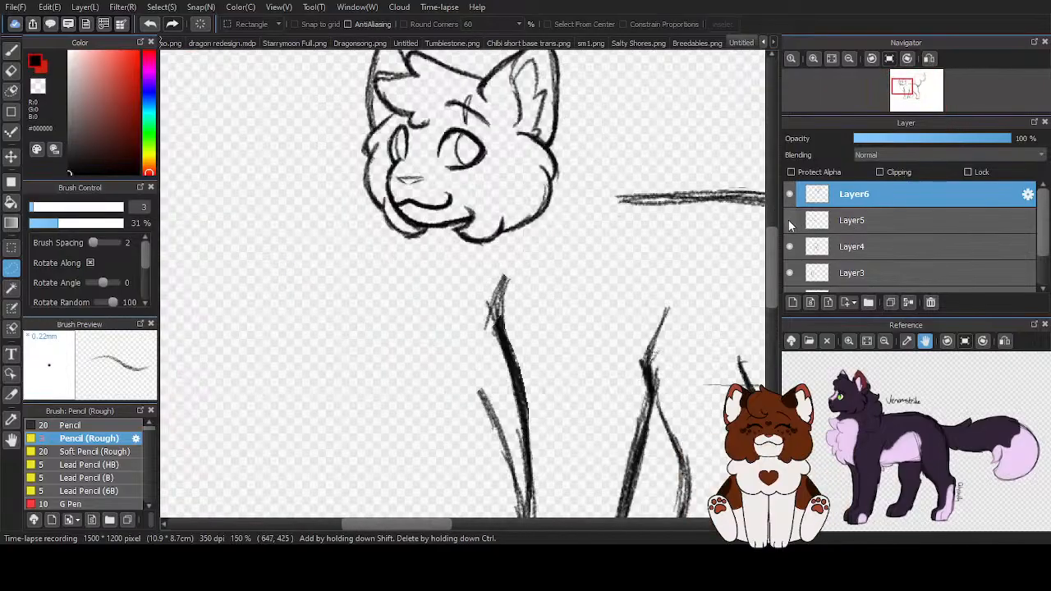
pyautogui.click(790, 196)
pyautogui.click(854, 222)
pyautogui.scroll(-3, 464, 263)
pyautogui.scroll(2, 464, 264)
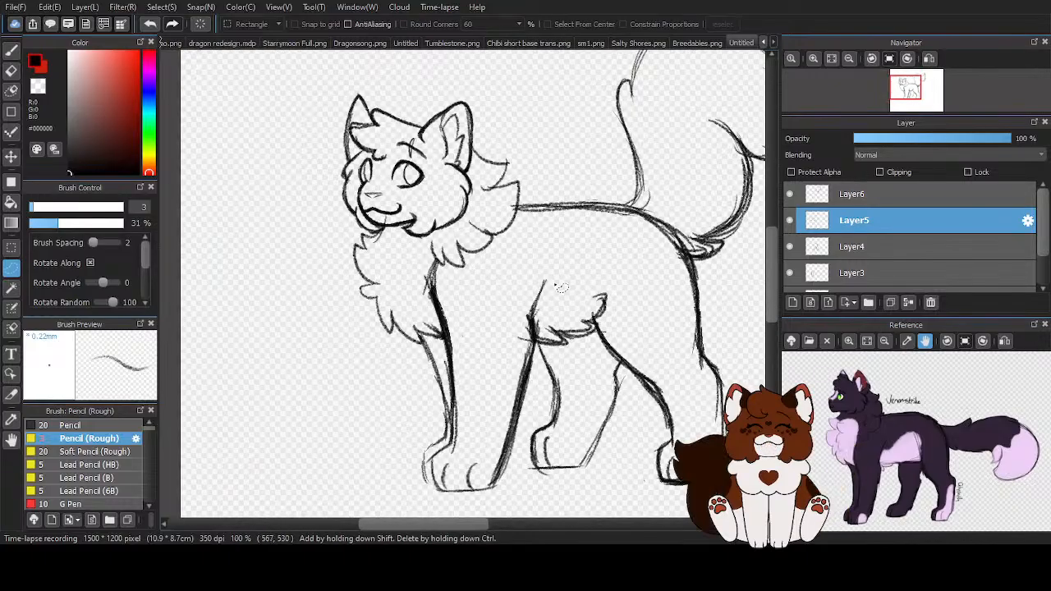
pyautogui.moveTo(488, 348)
pyautogui.mouseDown()
pyautogui.moveTo(546, 144)
pyautogui.moveTo(411, 404)
pyautogui.moveTo(439, 386)
pyautogui.mouseUp()
pyautogui.hotkey('ctrl', 't')
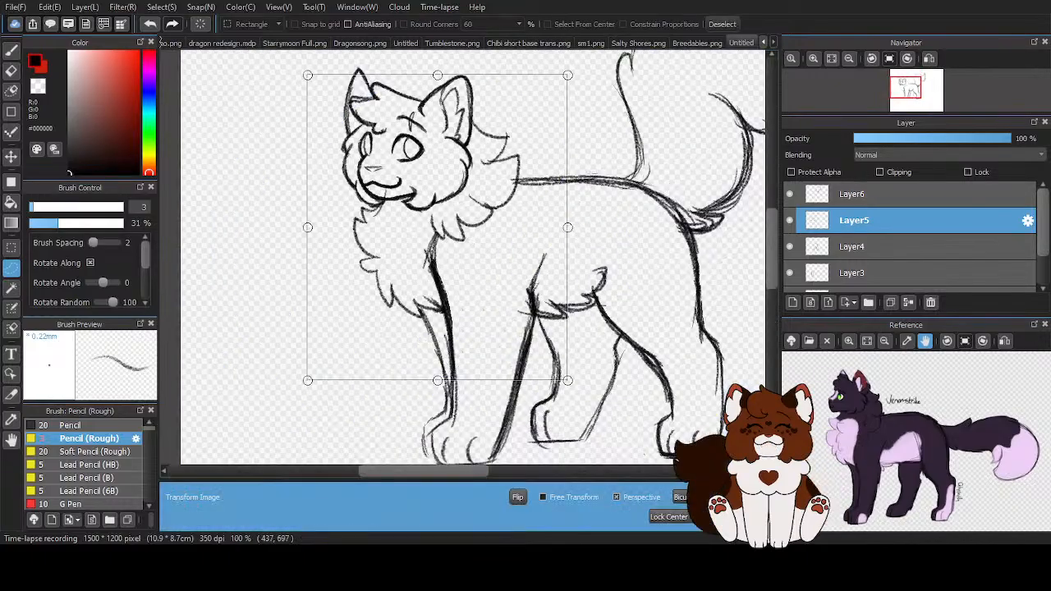
pyautogui.moveTo(568, 228); pyautogui.dragTo(576, 229)
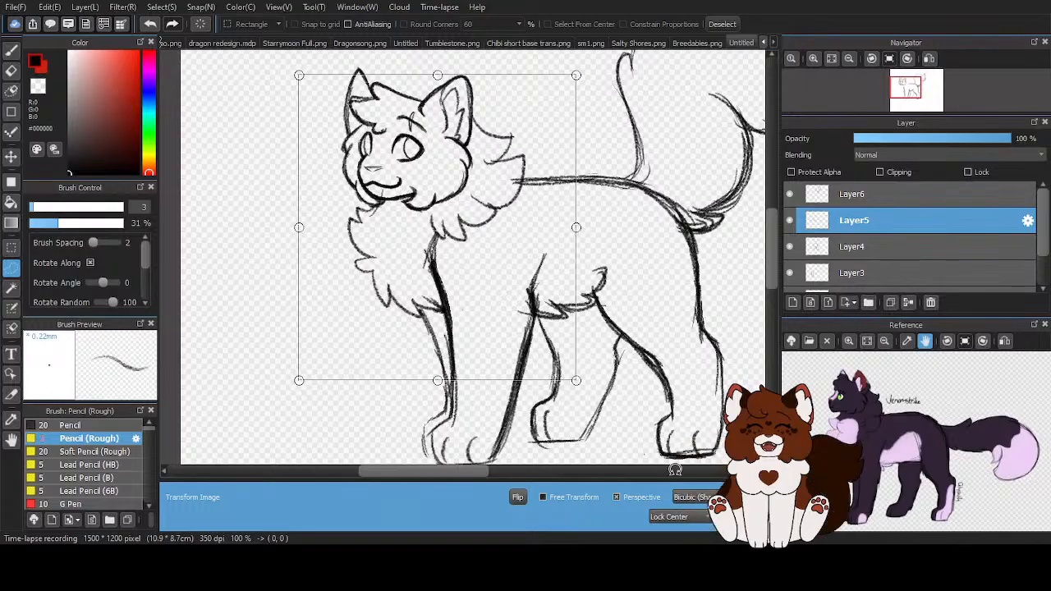
pyautogui.press('Return')
pyautogui.scroll(-2, 487, 205)
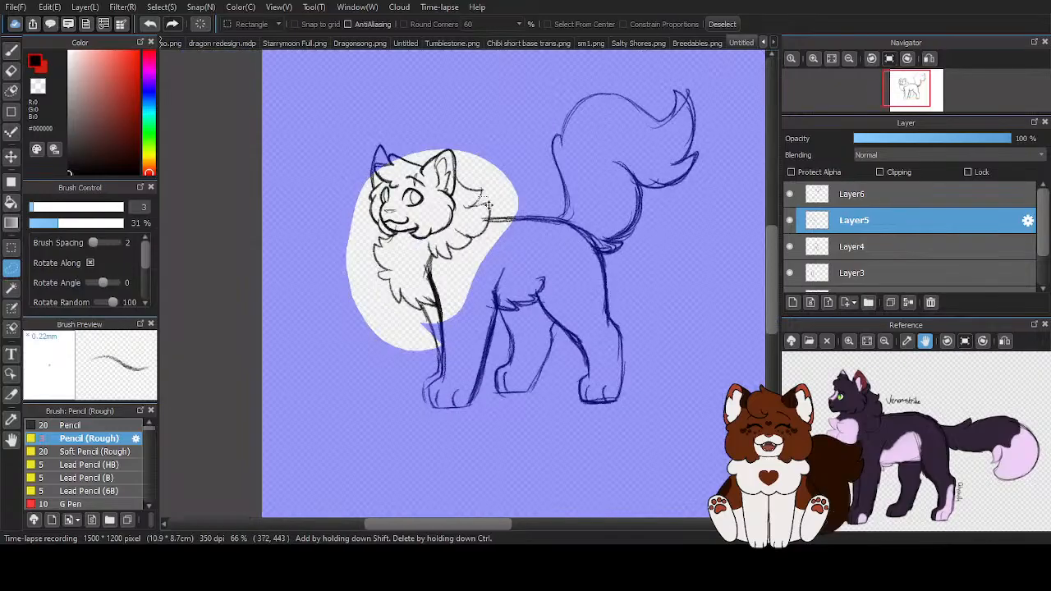
pyautogui.click(722, 24)
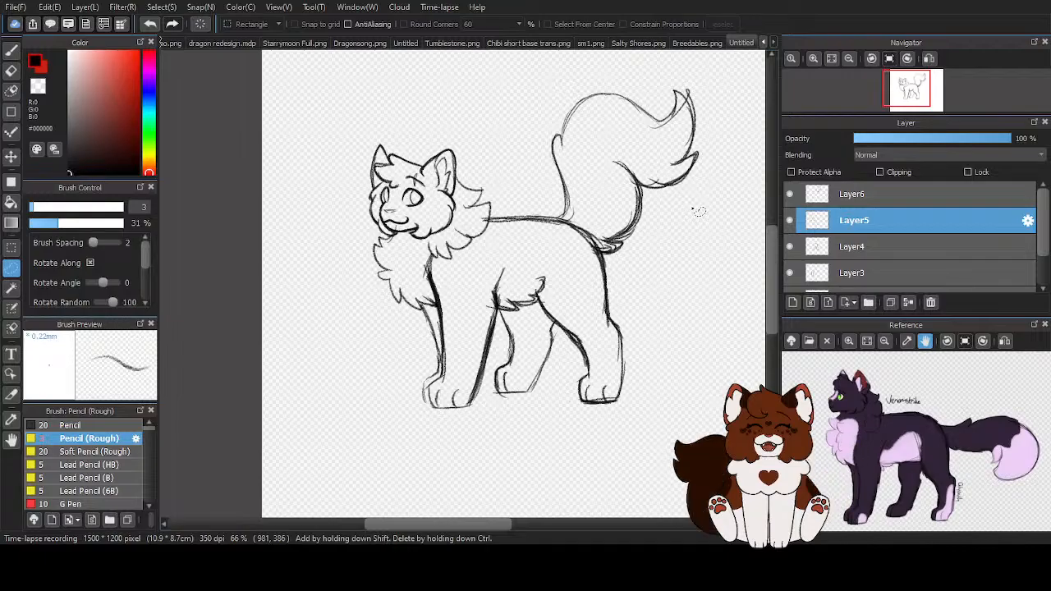
# Merge all the sketch layers from Layer6 down into Layer1
pyautogui.click(871, 199)
pyautogui.click(912, 303)
pyautogui.click(911, 302)
pyautogui.click(911, 303)
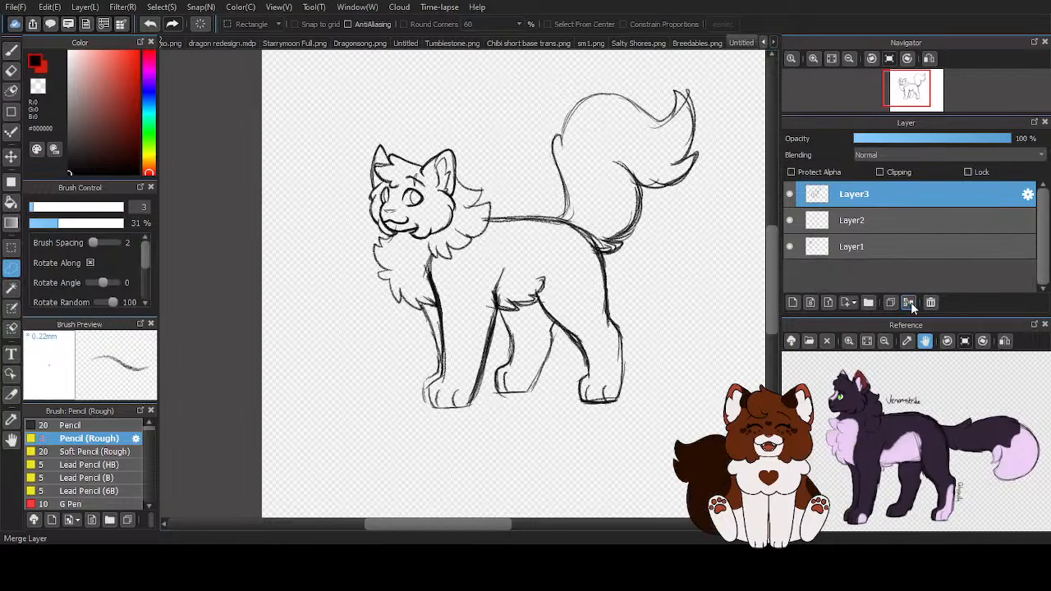
pyautogui.click(911, 302)
pyautogui.click(911, 302)
# Enlarge the merged cat sketch proportionally about its center until it nearly fills the canvas height
pyautogui.scroll(-3, 352, 204)
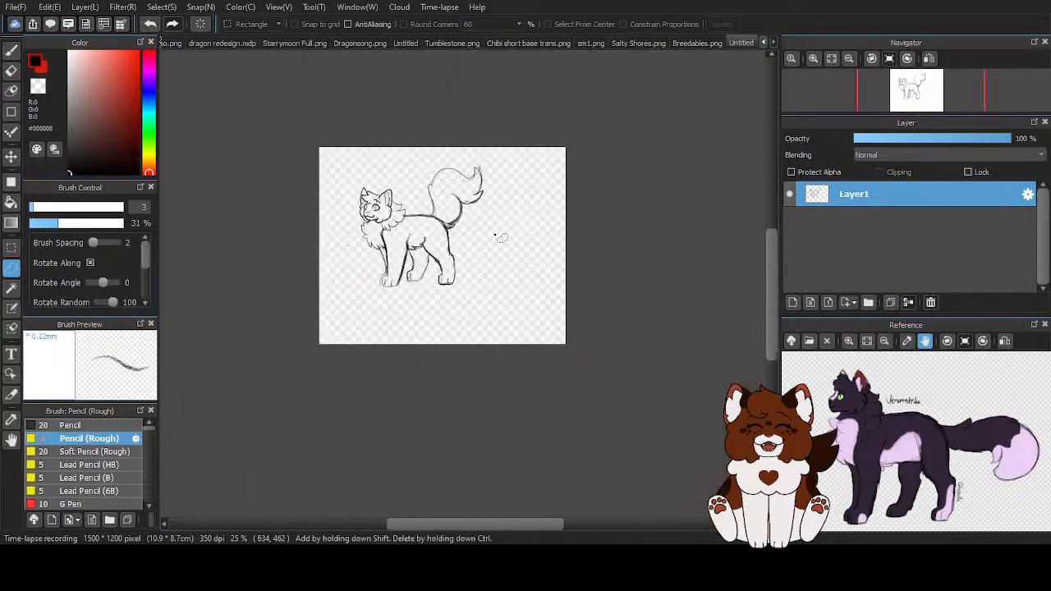
pyautogui.scroll(2, 460, 232)
pyautogui.scroll(-1, 532, 274)
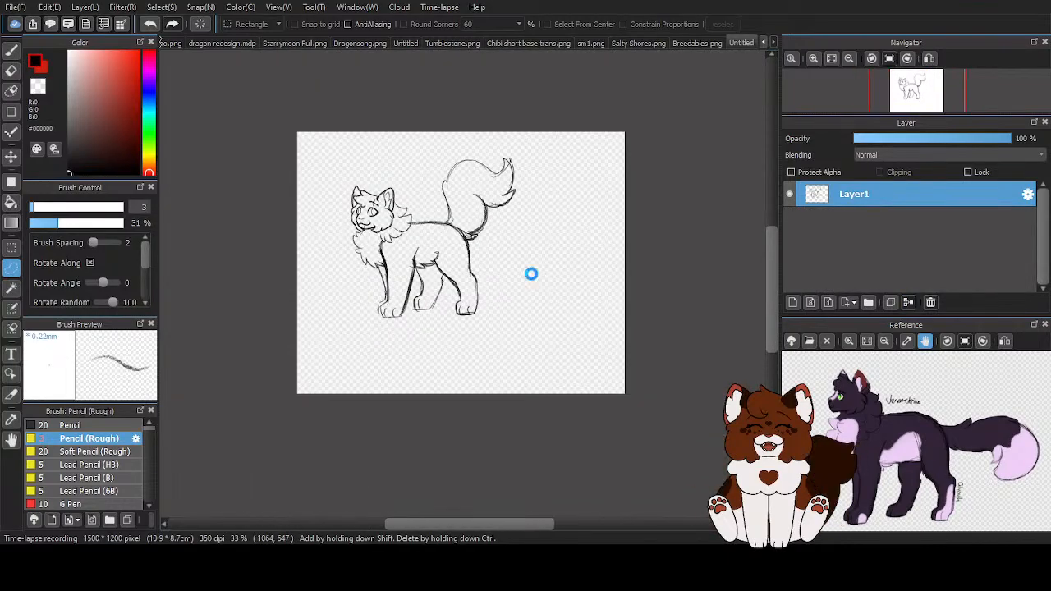
pyautogui.hotkey('ctrl', 't')
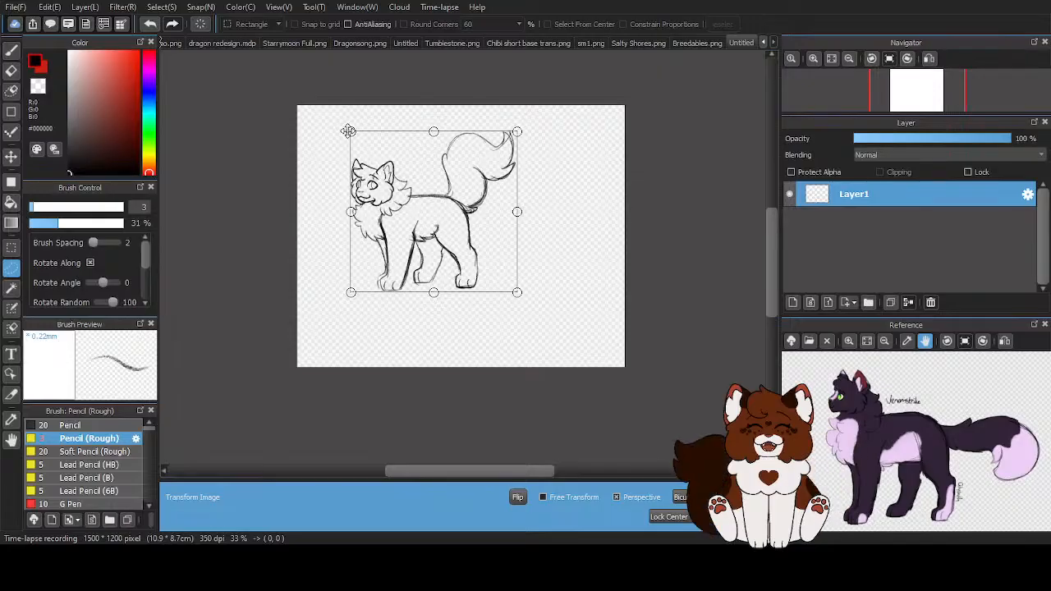
pyautogui.moveTo(348, 131)
pyautogui.mouseDown()
pyautogui.moveTo(292, 107)
pyautogui.moveTo(344, 111)
pyautogui.mouseUp()
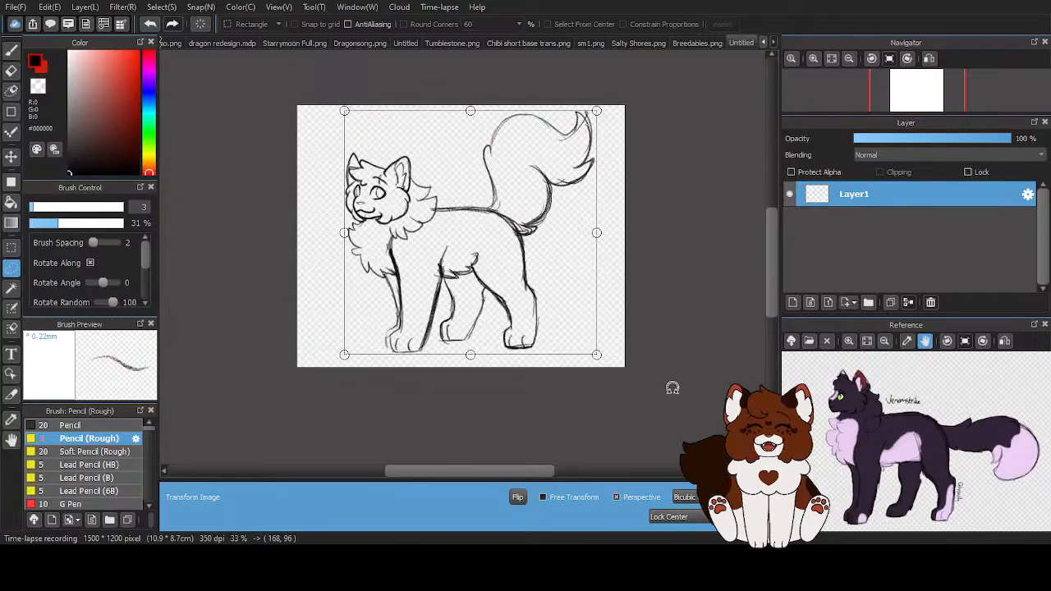
pyautogui.moveTo(342, 112); pyautogui.dragTo(339, 109)
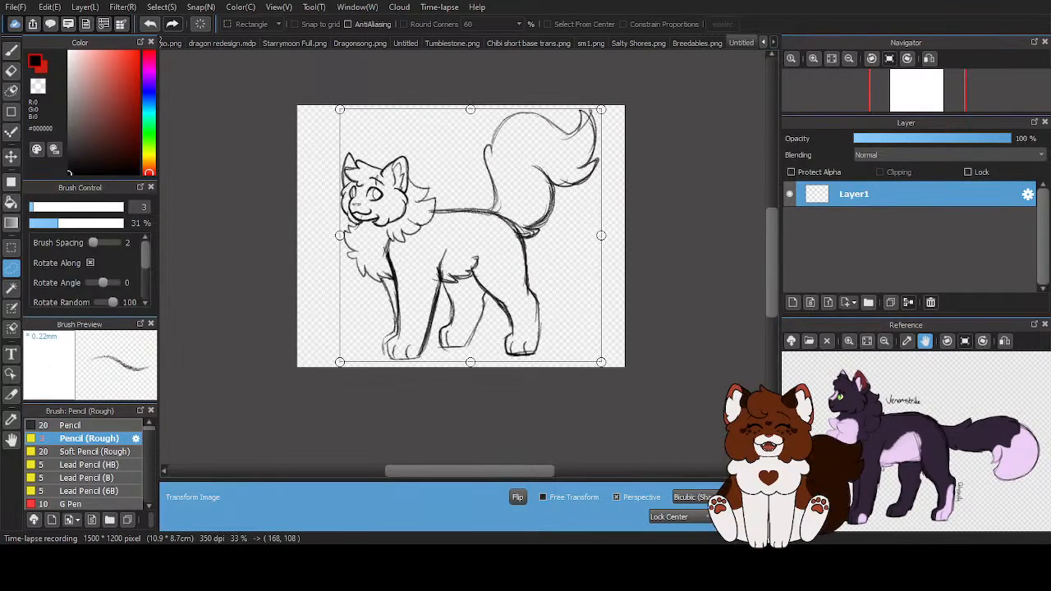
pyautogui.press('Return')
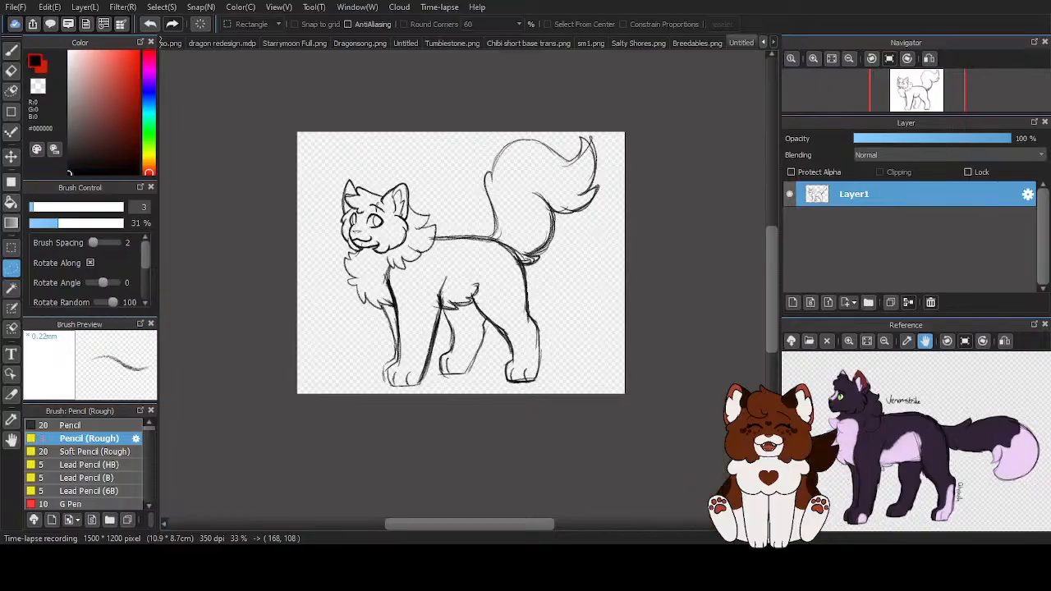
# Add a new layer above the sketch, lower Layer1's opacity to roughly half and make Layer2 active
pyautogui.click(792, 302)
pyautogui.click(854, 220)
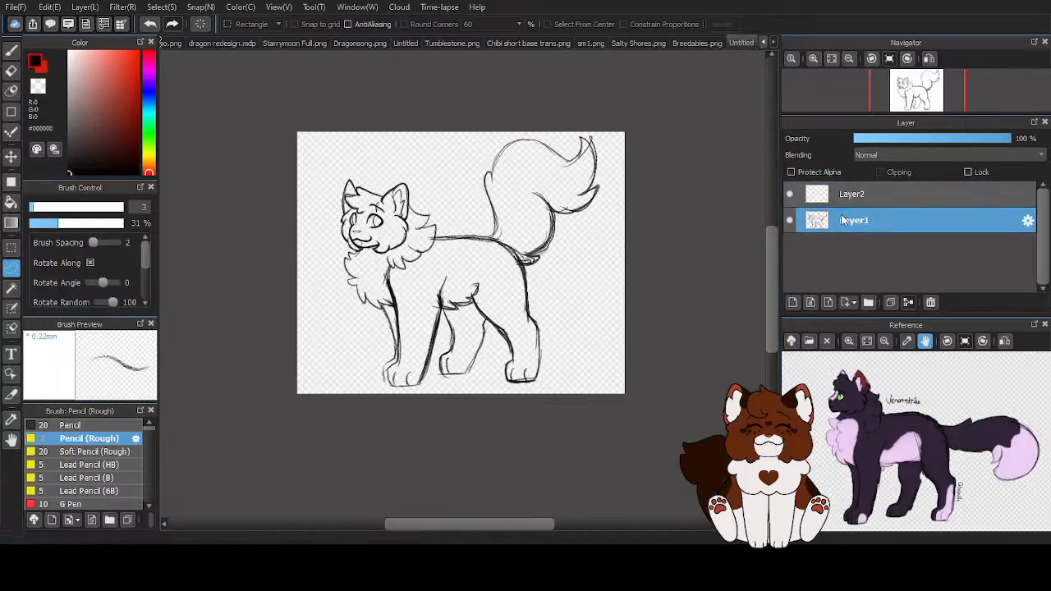
pyautogui.click(929, 139)
pyautogui.click(939, 194)
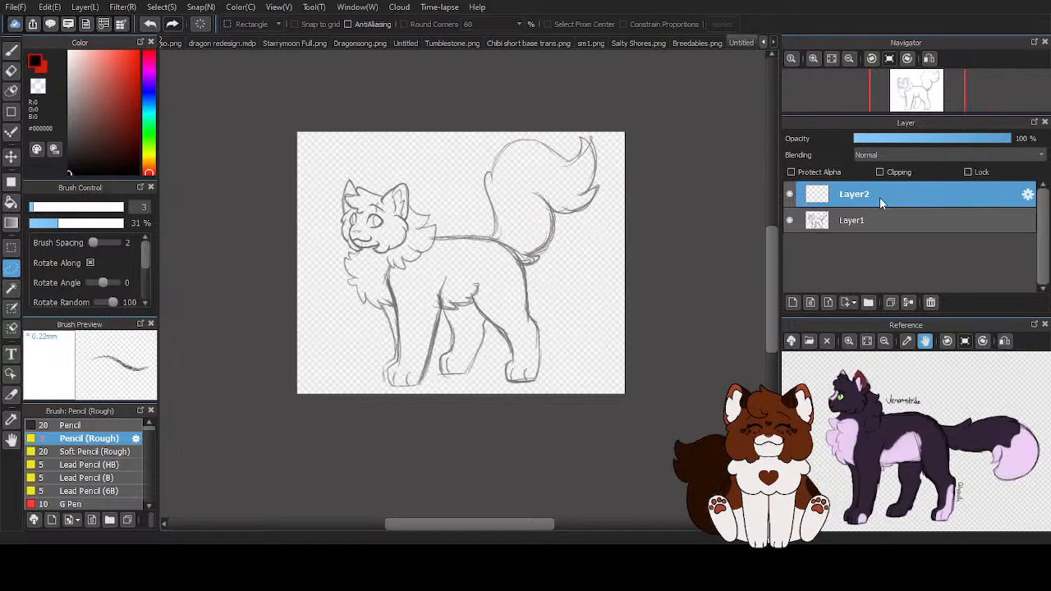
# Set up the Pen brush for line art with size 5 and stroke correction 40
pyautogui.scroll(-2, 69, 467)
pyautogui.scroll(-1, 69, 467)
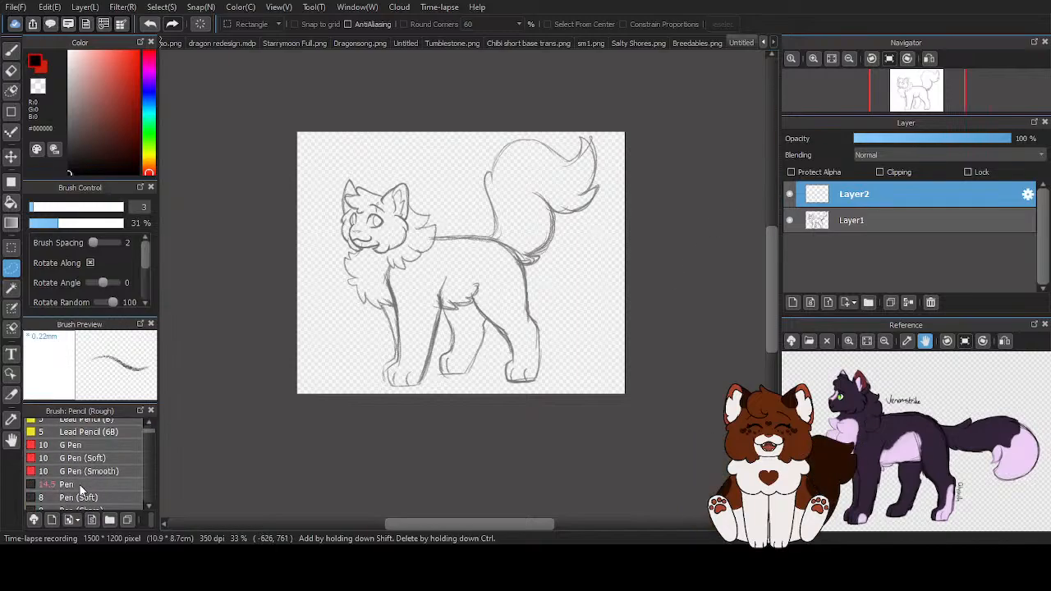
pyautogui.click(67, 485)
pyautogui.click(35, 211)
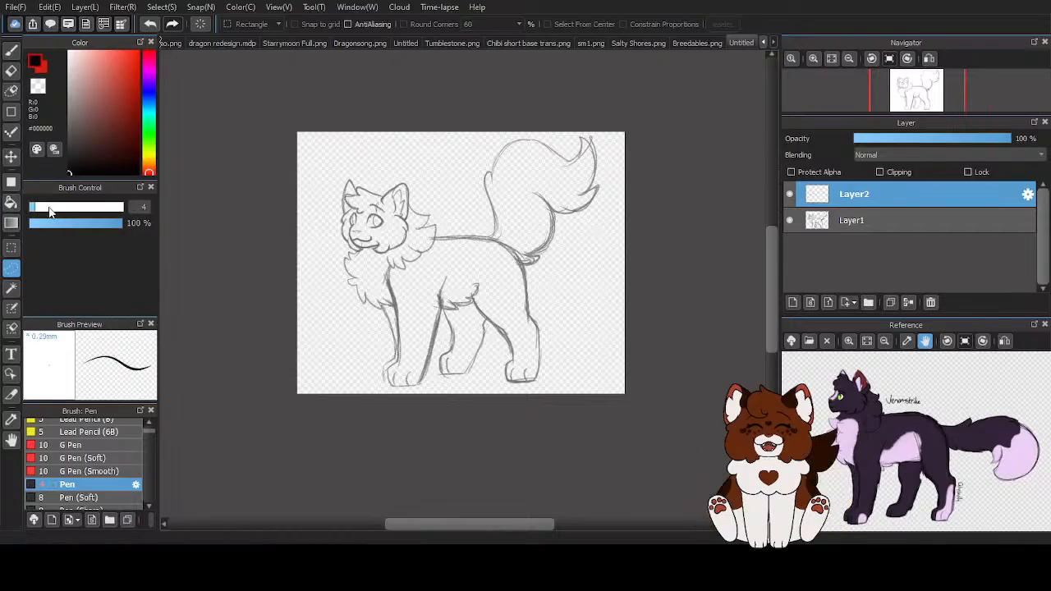
pyautogui.click(11, 50)
pyautogui.scroll(5, 416, 153)
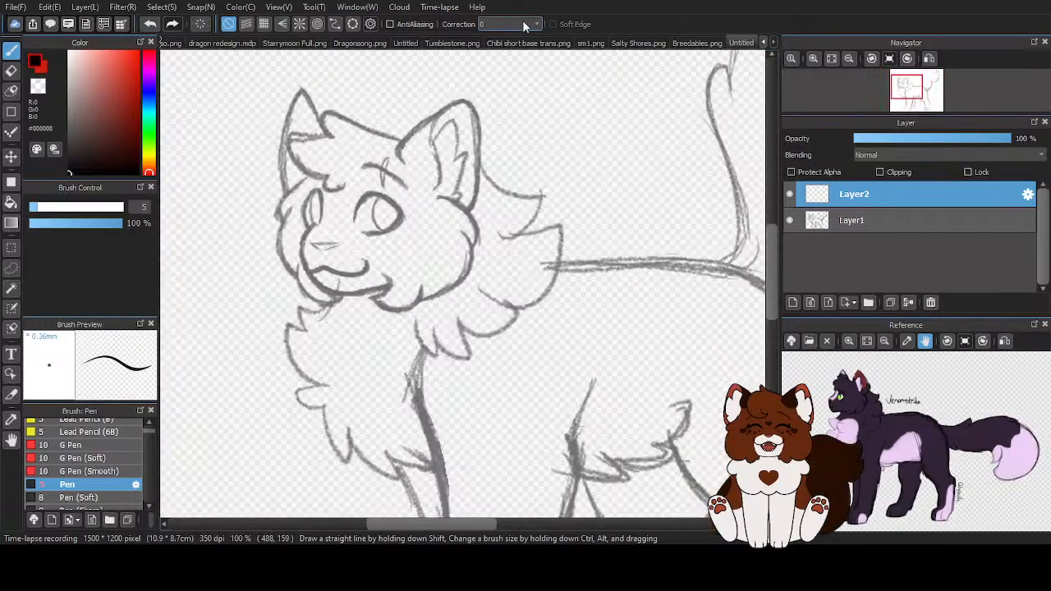
# Try to ink the outer outline of the ear nearest the neck fur on Layer2
pyautogui.scroll(4, 509, 386)
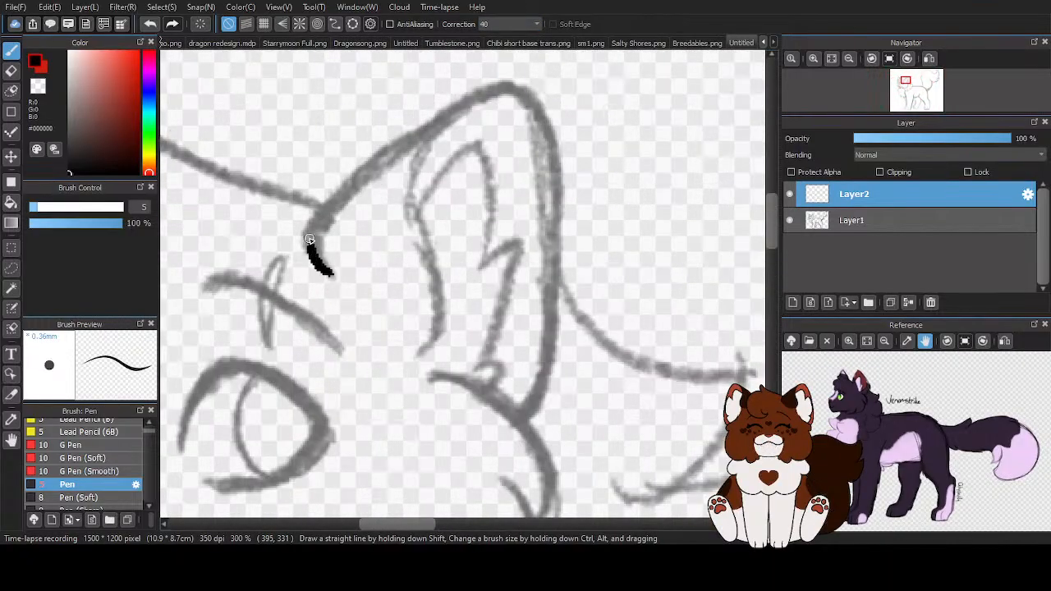
pyautogui.moveTo(504, 91)
pyautogui.mouseDown()
pyautogui.moveTo(550, 136)
pyautogui.moveTo(572, 217)
pyautogui.moveTo(578, 346)
pyautogui.moveTo(542, 434)
pyautogui.mouseUp()
pyautogui.scroll(-2, 538, 410)
pyautogui.scroll(1, 534, 270)
pyautogui.scroll(-3, 532, 347)
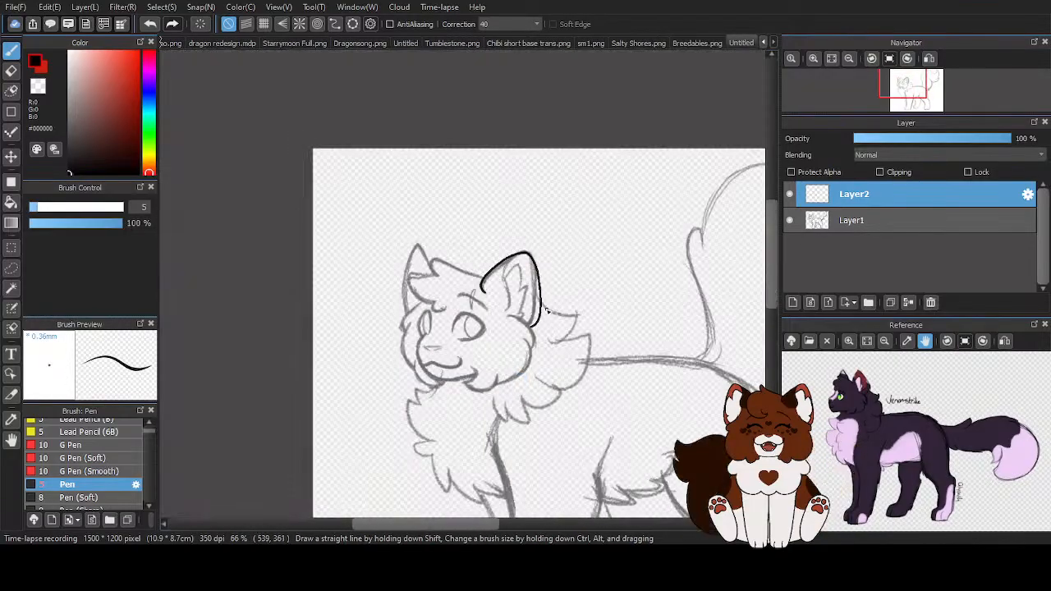
pyautogui.scroll(3, 540, 312)
pyautogui.click(147, 25)
pyautogui.scroll(-1, 491, 271)
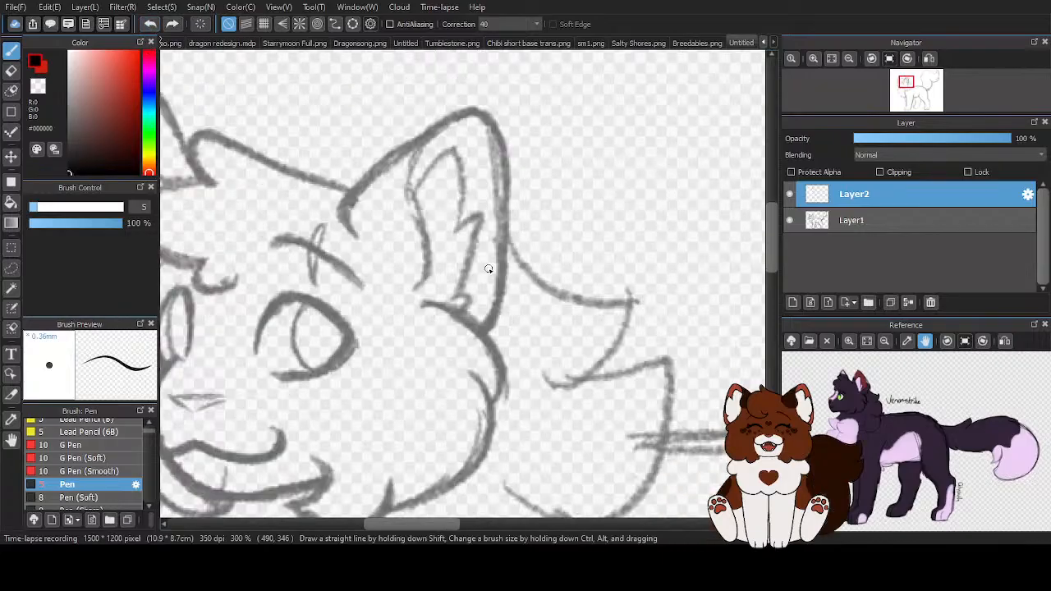
# Ink the full outer outline of the ear nearest the neck fur on Layer2
pyautogui.scroll(1, 414, 213)
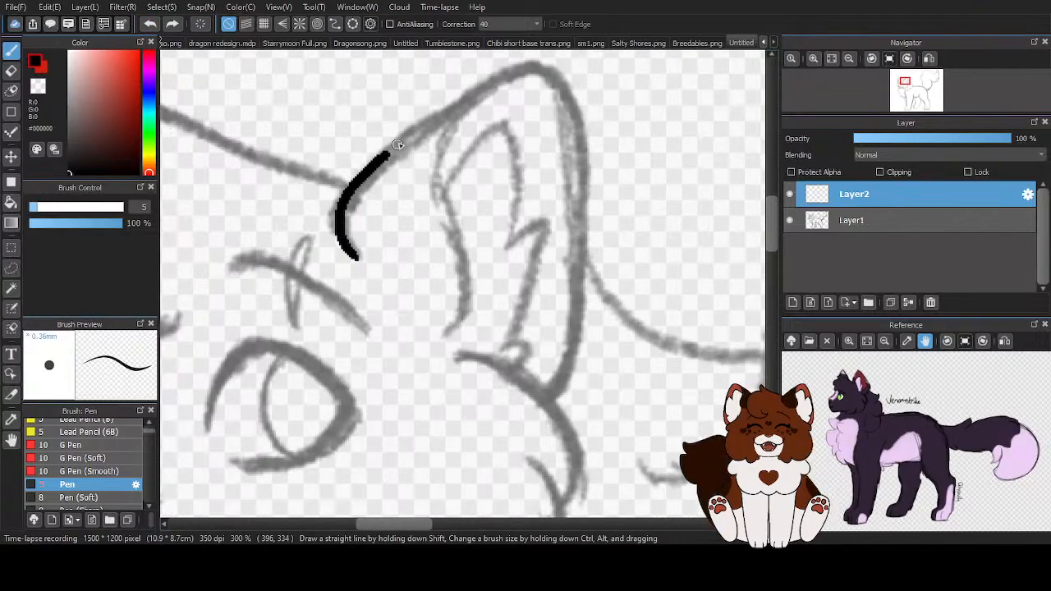
pyautogui.moveTo(551, 78)
pyautogui.mouseDown()
pyautogui.moveTo(576, 136)
pyautogui.moveTo(591, 242)
pyautogui.moveTo(585, 357)
pyautogui.moveTo(558, 402)
pyautogui.mouseUp()
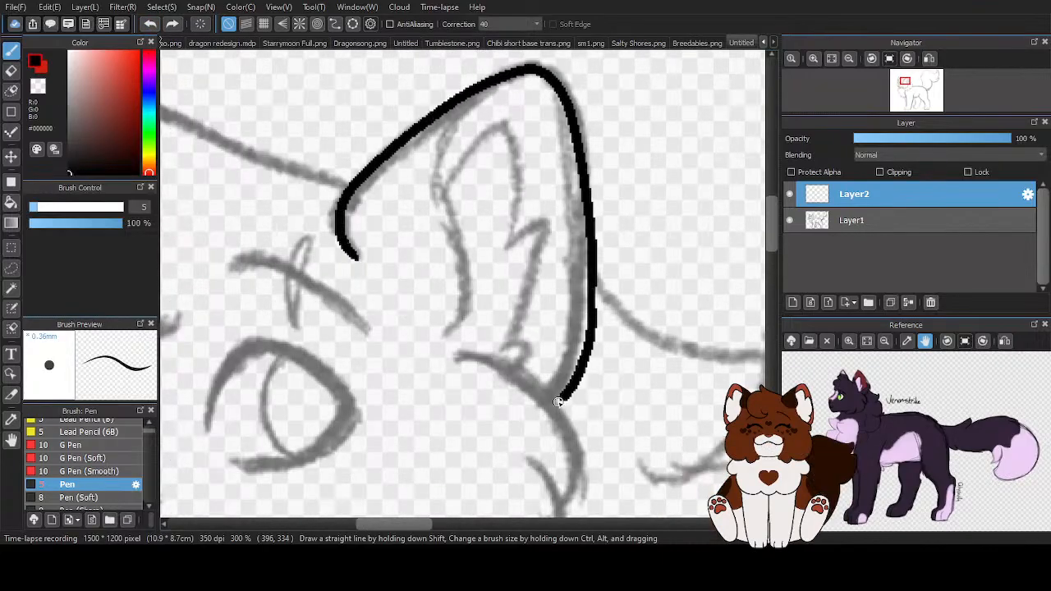
pyautogui.scroll(-3, 542, 262)
pyautogui.scroll(5, 556, 234)
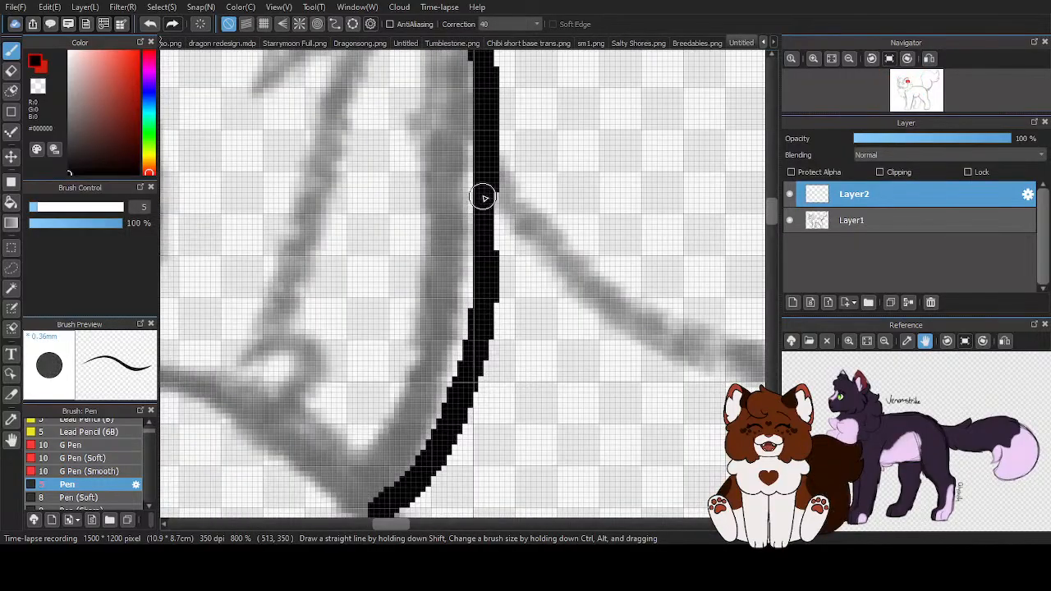
pyautogui.scroll(-2, 490, 229)
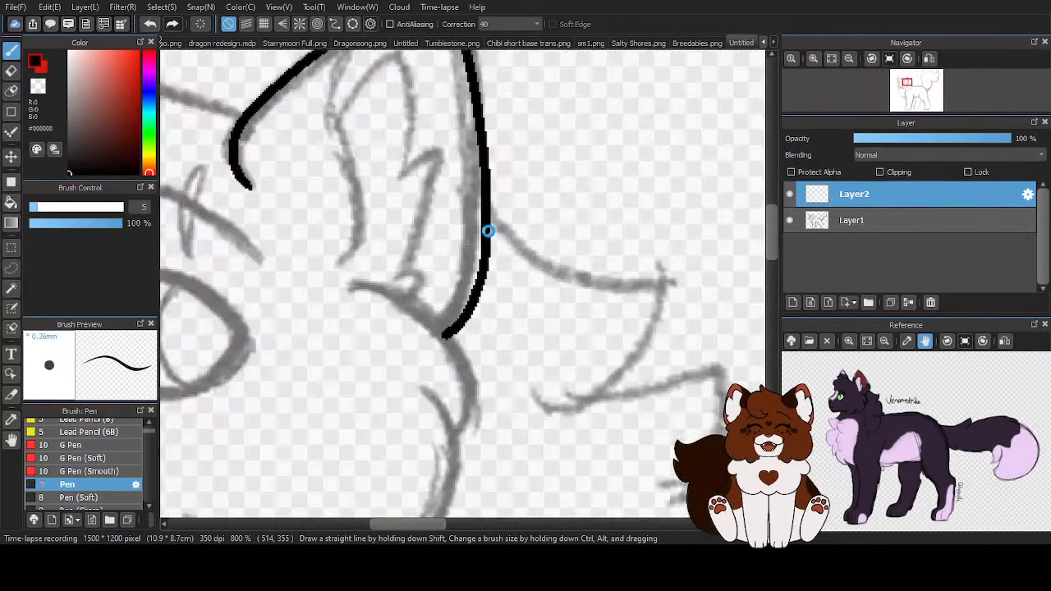
# Ink the cheek contour from the ear base through the upper fur tuft and around the rounded cheek to the jaw
pyautogui.moveTo(394, 160)
pyautogui.mouseDown()
pyautogui.moveTo(504, 215)
pyautogui.moveTo(530, 353)
pyautogui.mouseUp()
pyautogui.scroll(-2, 521, 376)
pyautogui.scroll(2, 576, 237)
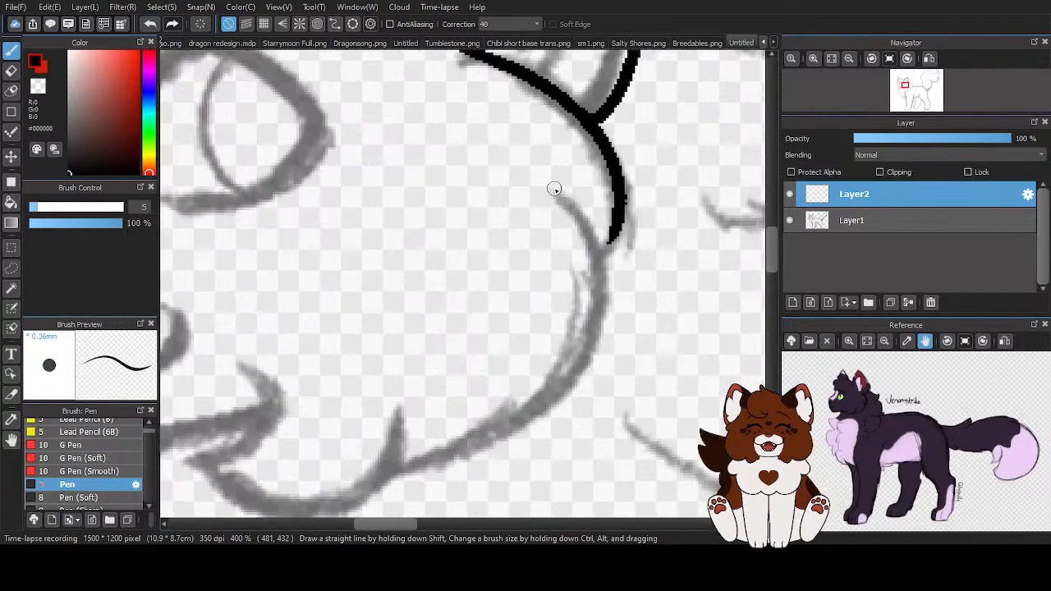
pyautogui.moveTo(554, 189)
pyautogui.mouseDown()
pyautogui.moveTo(596, 238)
pyautogui.moveTo(560, 409)
pyautogui.moveTo(419, 472)
pyautogui.mouseUp()
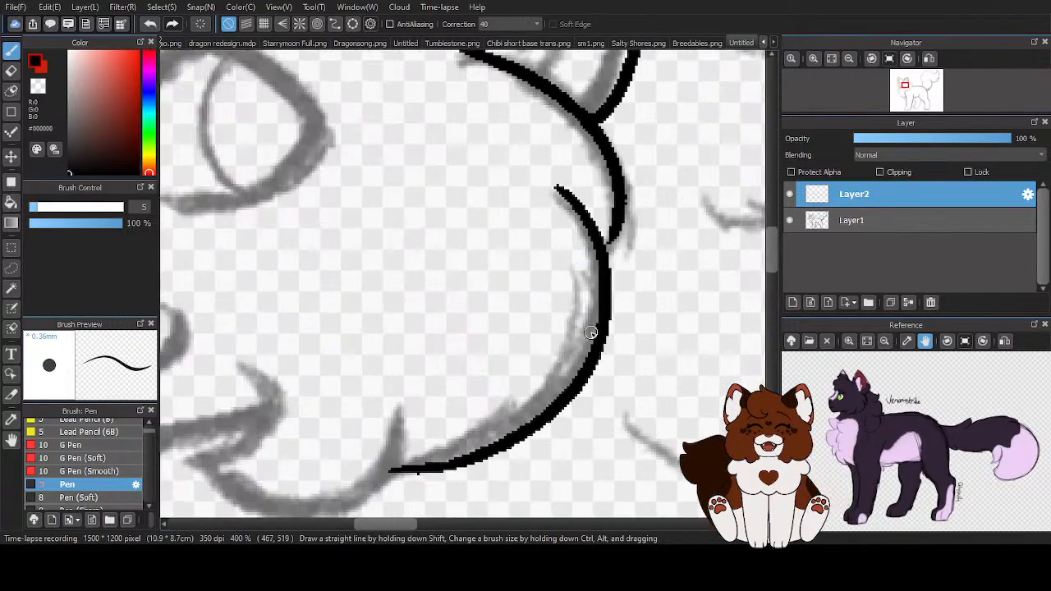
# Ink the curved fur tufts along the lower cheek, between the round cheek line and the back of the jaw
pyautogui.scroll(2, 590, 333)
pyautogui.scroll(-3, 624, 161)
pyautogui.scroll(3, 438, 262)
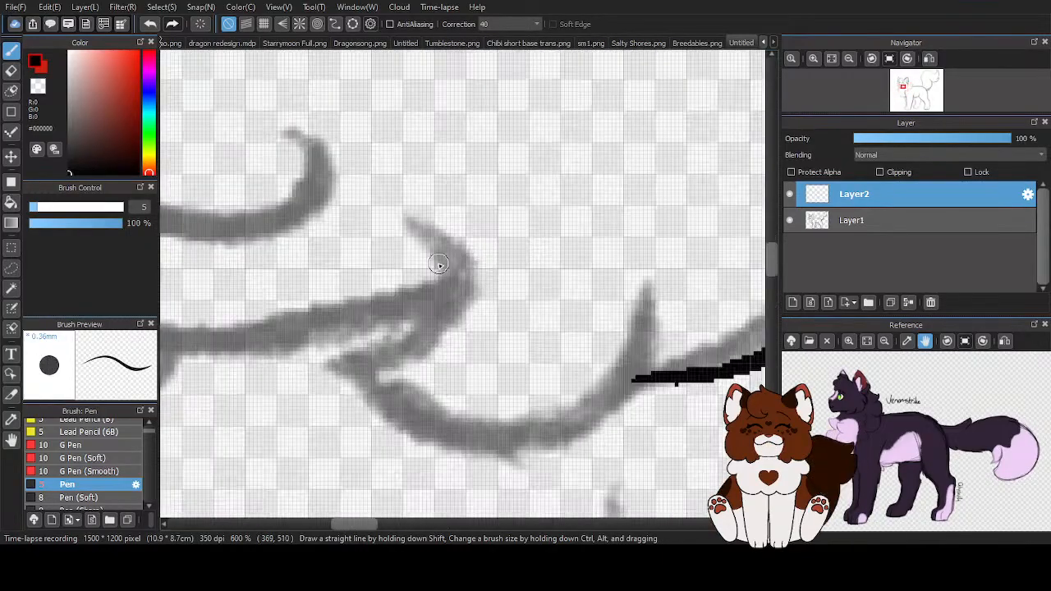
pyautogui.moveTo(428, 254)
pyautogui.mouseDown()
pyautogui.moveTo(352, 371)
pyautogui.moveTo(665, 312)
pyautogui.mouseUp()
pyautogui.scroll(-3, 440, 254)
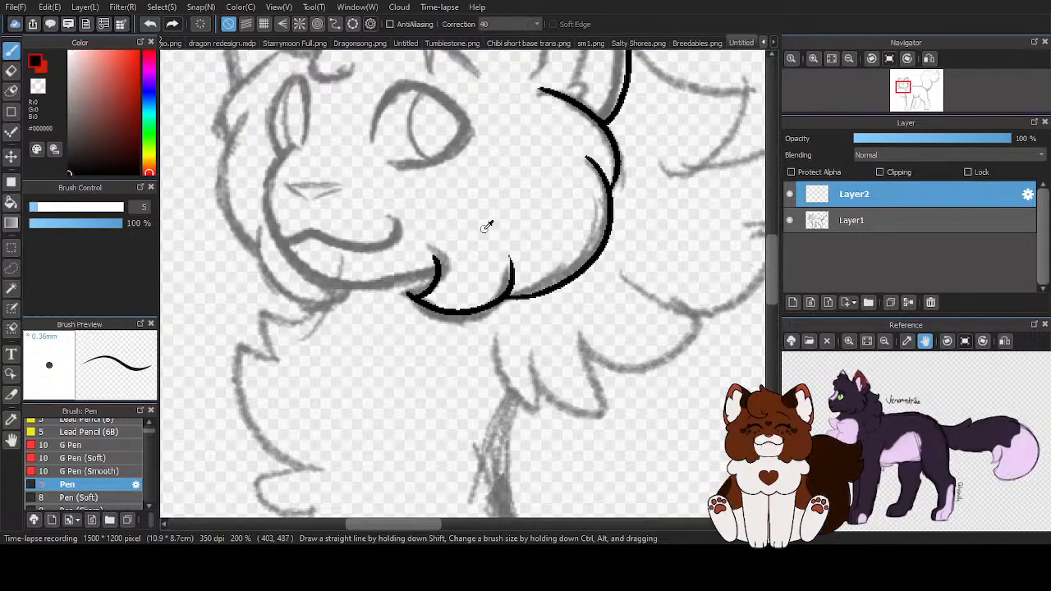
# Clean up the pointed corner of the lower cheek tuft with the transparent color, then restore black for inking
pyautogui.scroll(4, 485, 228)
pyautogui.press('x')
pyautogui.moveTo(418, 310); pyautogui.dragTo(443, 326)
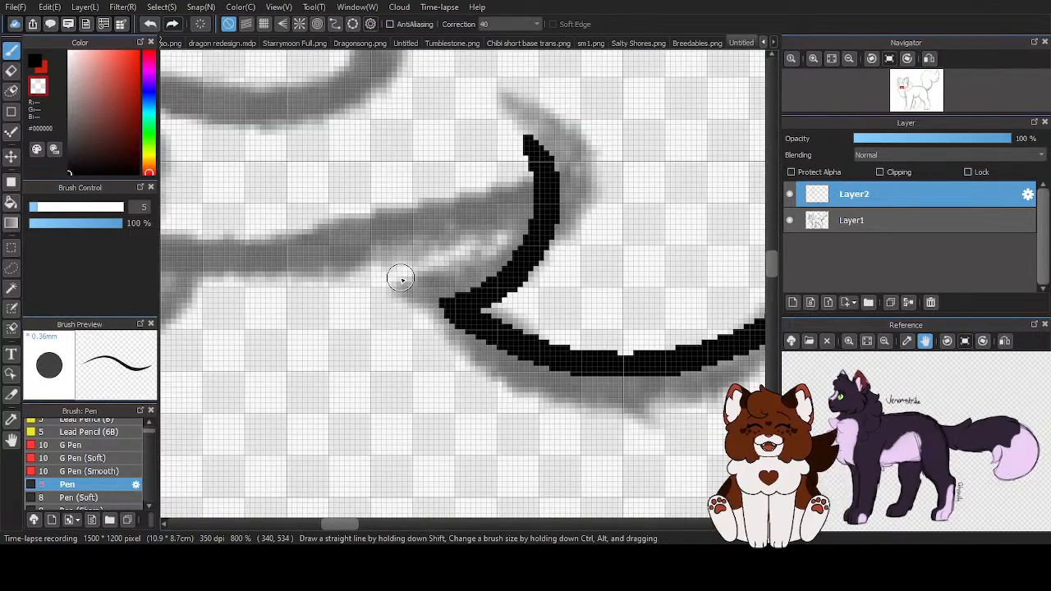
pyautogui.press('z')
pyautogui.scroll(-4, 451, 314)
pyautogui.scroll(-1, 464, 315)
pyautogui.scroll(5, 467, 271)
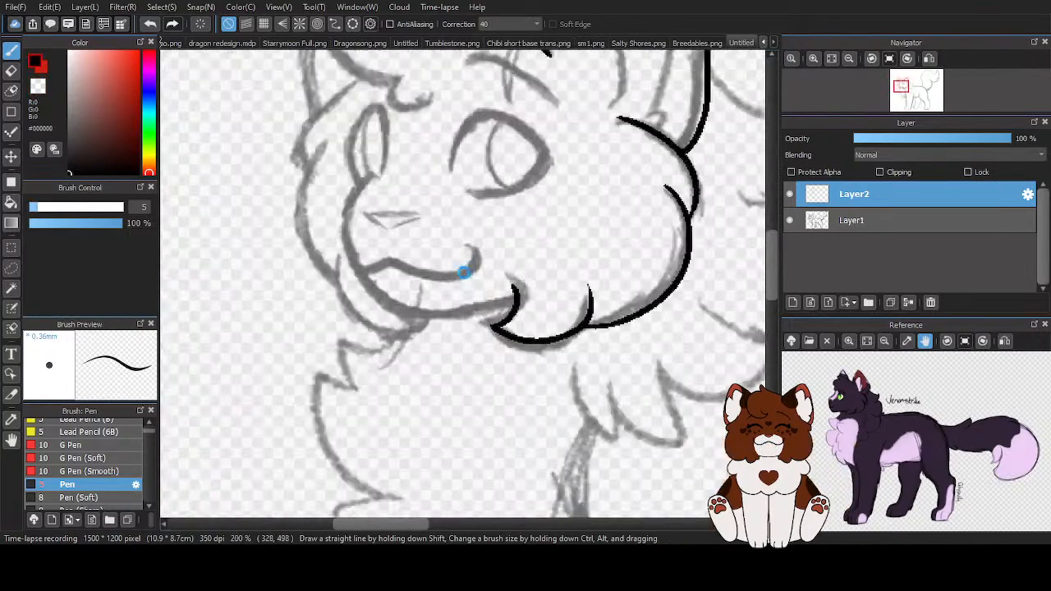
pyautogui.moveTo(318, 125)
pyautogui.mouseDown()
pyautogui.moveTo(278, 172)
pyautogui.moveTo(276, 225)
pyautogui.moveTo(338, 341)
pyautogui.moveTo(397, 383)
pyautogui.moveTo(439, 386)
pyautogui.moveTo(590, 350)
pyautogui.mouseUp()
pyautogui.scroll(-2, 433, 337)
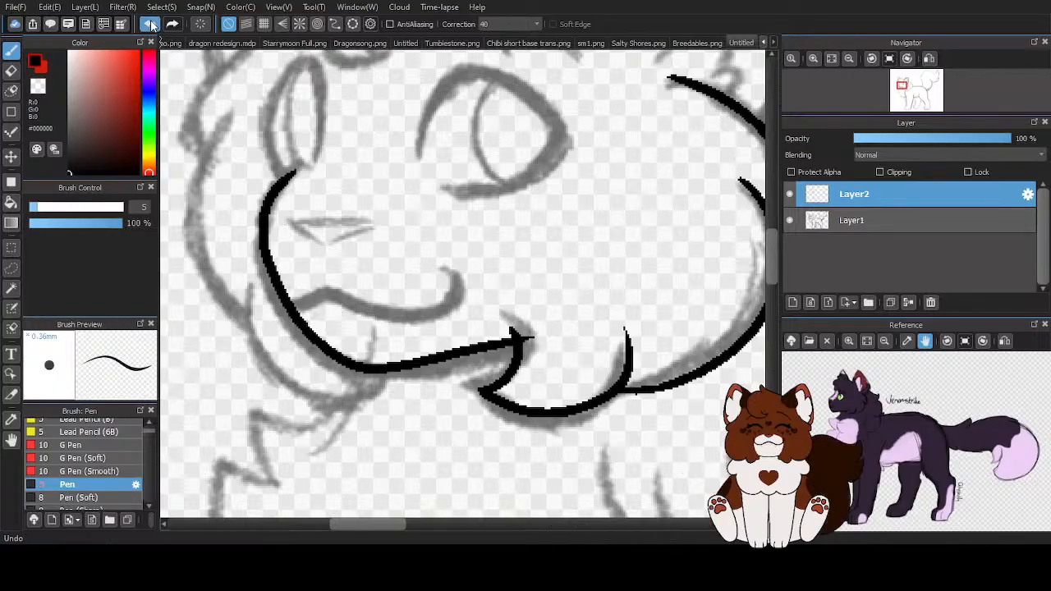
pyautogui.hotkey('ctrl', 'z')
# Ink the front of the muzzle from the far eye around the chin and along the jaw to the cheek tuft
pyautogui.moveTo(328, 143)
pyautogui.mouseDown()
pyautogui.moveTo(261, 219)
pyautogui.moveTo(262, 247)
pyautogui.moveTo(298, 323)
pyautogui.mouseUp()
pyautogui.moveTo(358, 364); pyautogui.dragTo(515, 346)
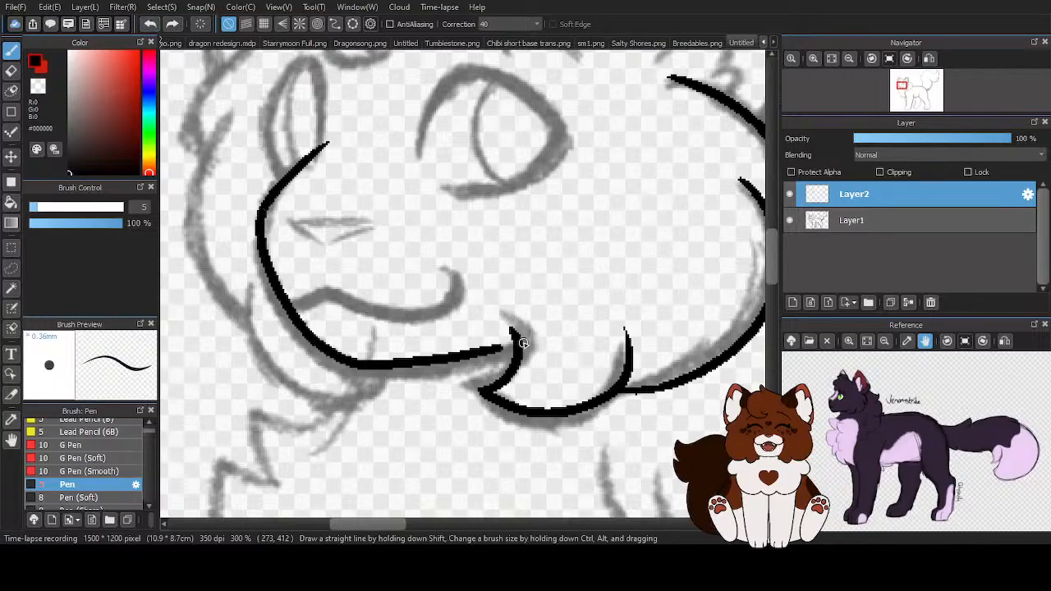
pyautogui.scroll(3, 516, 347)
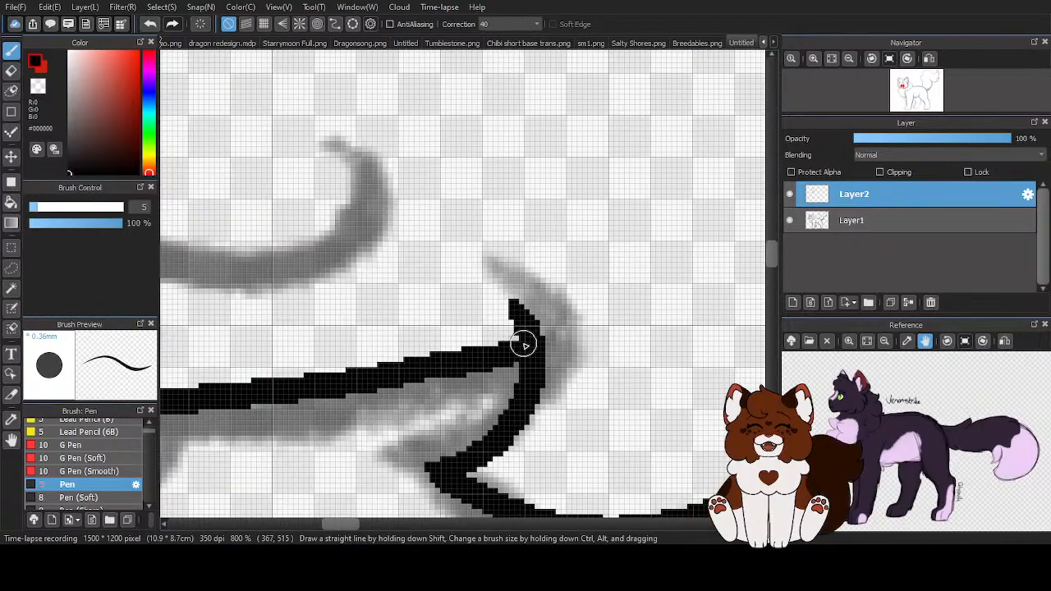
pyautogui.scroll(-3, 520, 345)
# Ink the curved mouth line from the muzzle front to the curled smile corner
pyautogui.scroll(2, 340, 305)
pyautogui.moveTo(257, 304)
pyautogui.mouseDown()
pyautogui.moveTo(352, 288)
pyautogui.moveTo(575, 286)
pyautogui.moveTo(570, 232)
pyautogui.mouseUp()
pyautogui.scroll(-2, 488, 277)
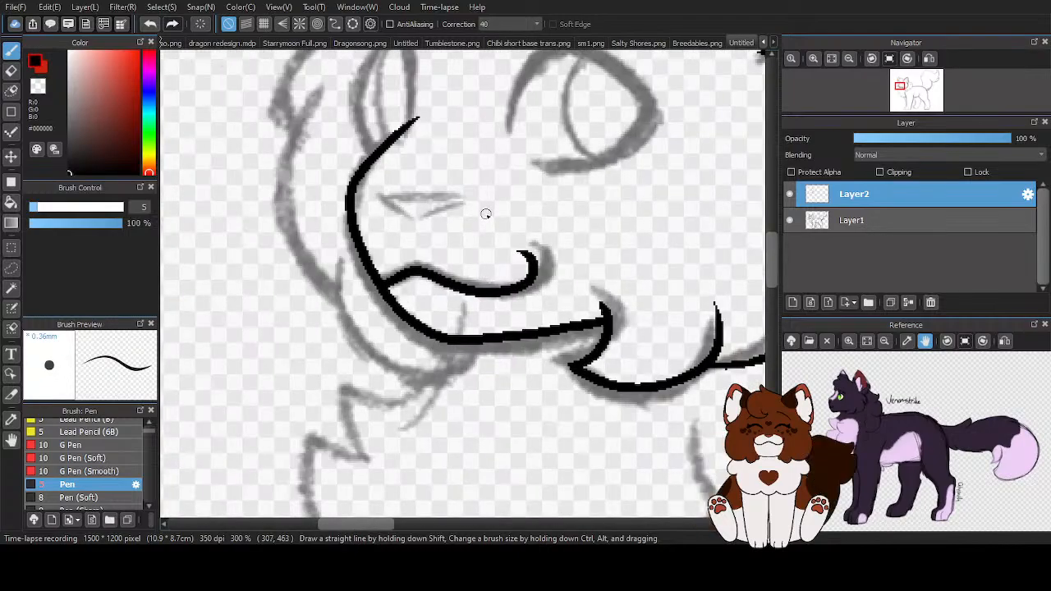
# Taper and shorten the upper end of the muzzle line below the far eye using the transparent color
pyautogui.scroll(2, 426, 117)
pyautogui.press('z')
pyautogui.moveTo(281, 216); pyautogui.dragTo(409, 120)
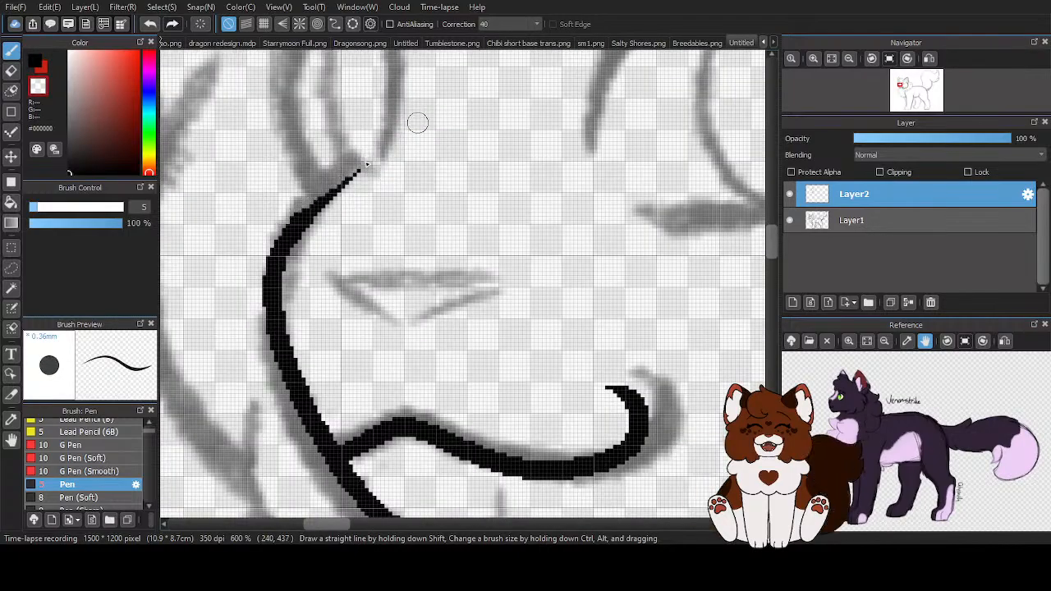
pyautogui.moveTo(325, 188); pyautogui.dragTo(362, 170)
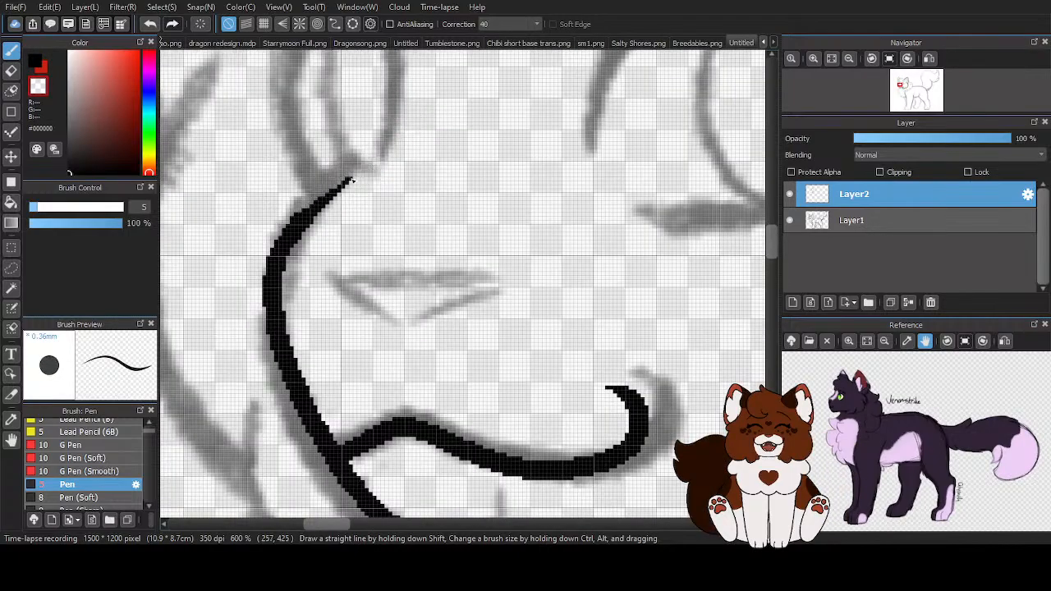
# Ink the small triangular nose outline on the muzzle and refine its lower edges
pyautogui.moveTo(409, 326); pyautogui.dragTo(345, 287)
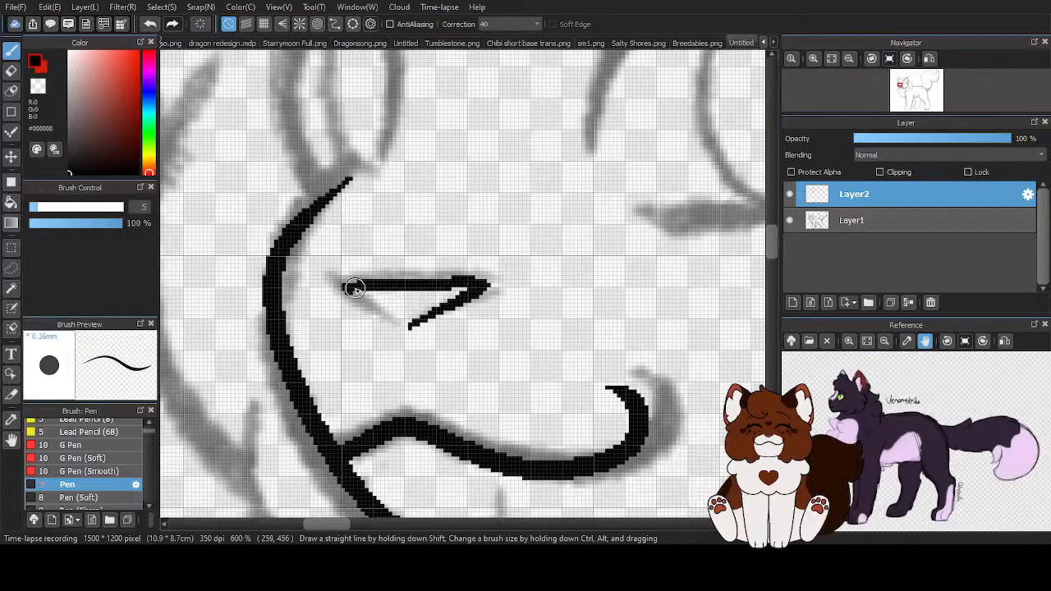
pyautogui.hotkey('ctrl', 'z')
pyautogui.scroll(1, 361, 293)
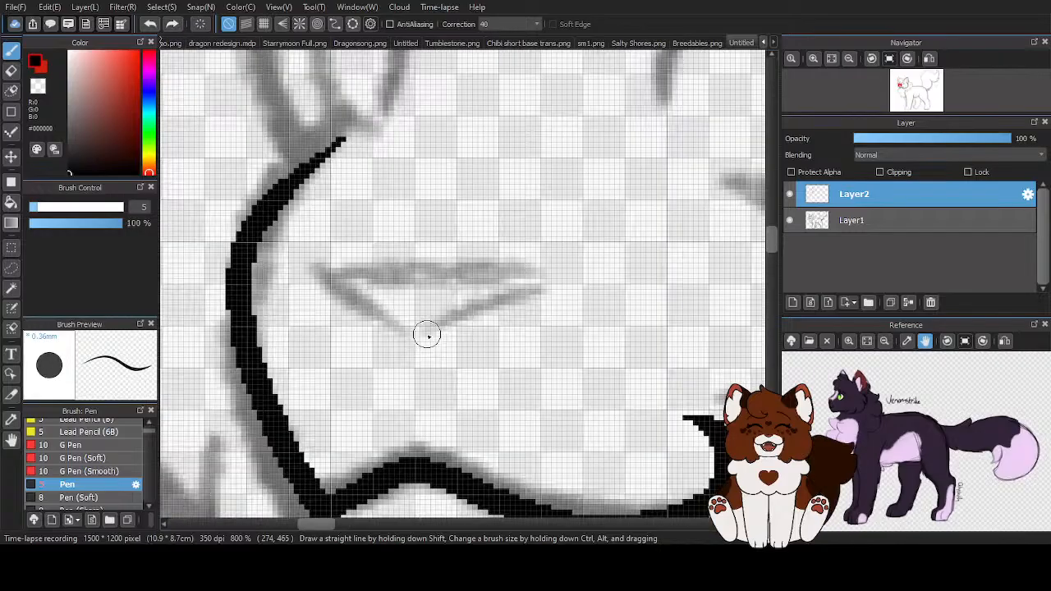
pyautogui.moveTo(427, 335); pyautogui.dragTo(351, 290)
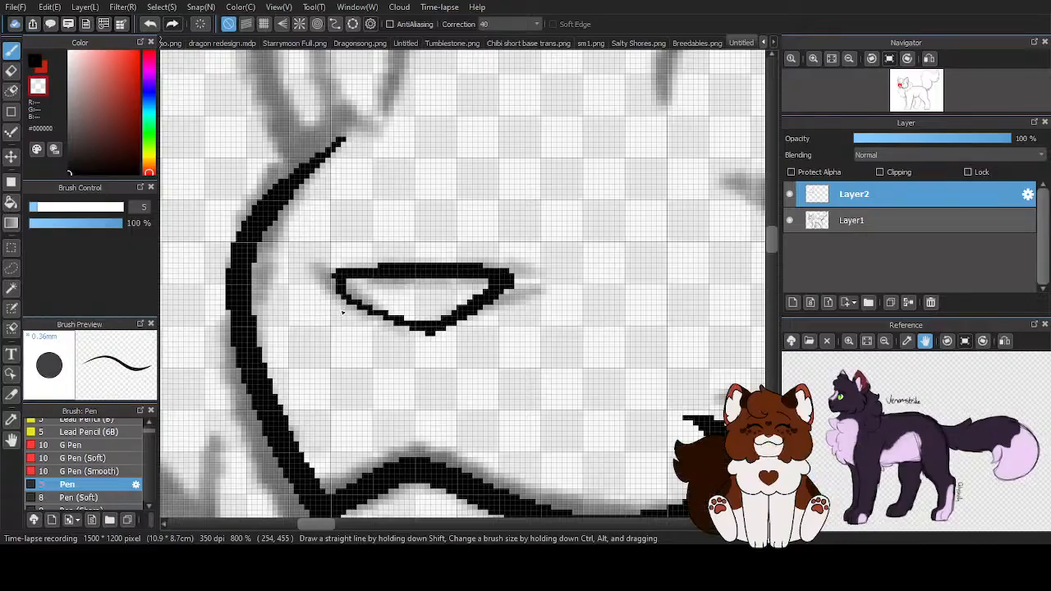
pyautogui.hotkey('ctrl', 'z')
pyautogui.moveTo(351, 271)
pyautogui.mouseDown()
pyautogui.moveTo(336, 283)
pyautogui.moveTo(362, 305)
pyautogui.moveTo(435, 333)
pyautogui.moveTo(344, 297)
pyautogui.mouseUp()
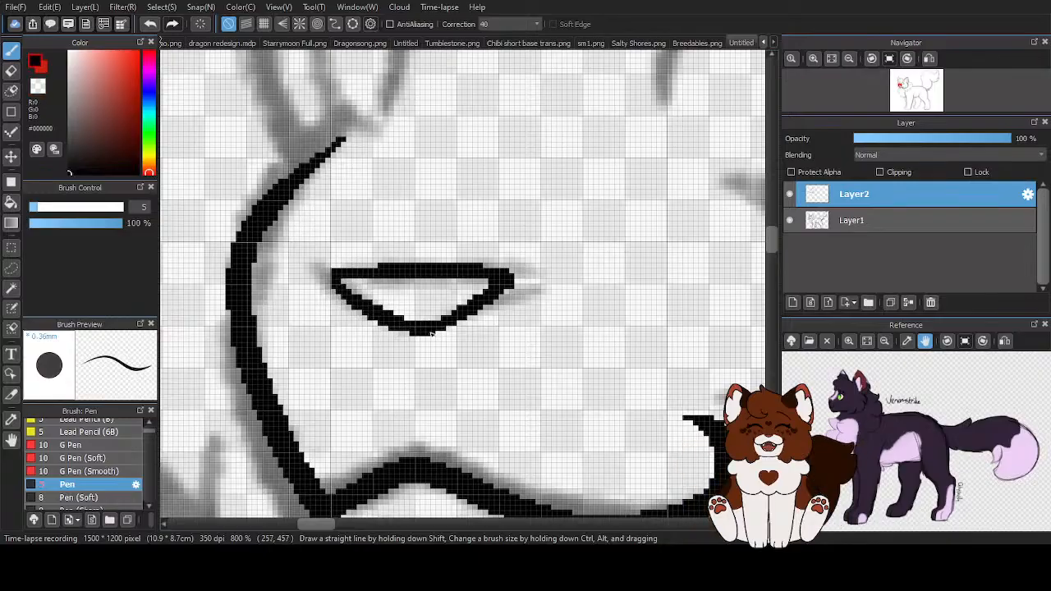
# Ink the narrow far eye's outline down to the muzzle line and thicken its rim
pyautogui.scroll(-5, 344, 297)
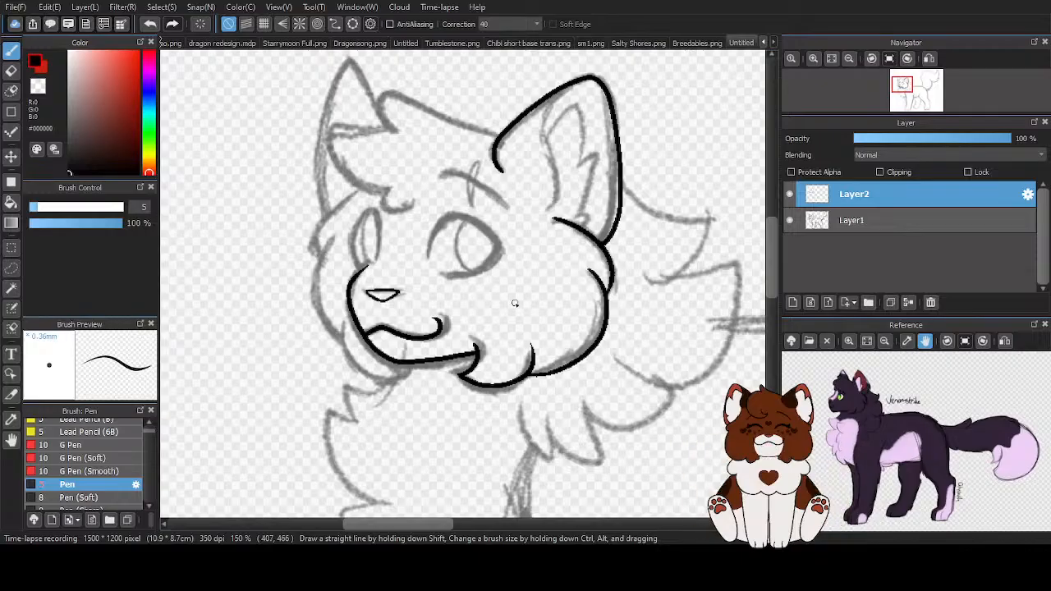
pyautogui.scroll(1, 495, 272)
pyautogui.scroll(3, 278, 203)
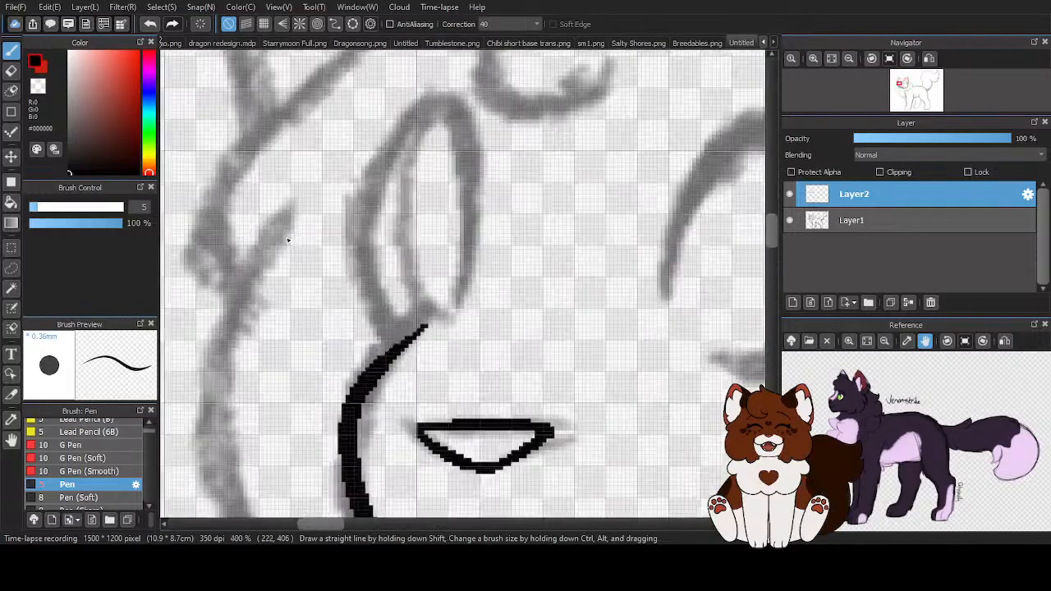
pyautogui.moveTo(458, 314)
pyautogui.mouseDown()
pyautogui.moveTo(462, 146)
pyautogui.moveTo(441, 114)
pyautogui.moveTo(408, 133)
pyautogui.moveTo(355, 239)
pyautogui.moveTo(353, 226)
pyautogui.moveTo(409, 345)
pyautogui.mouseUp()
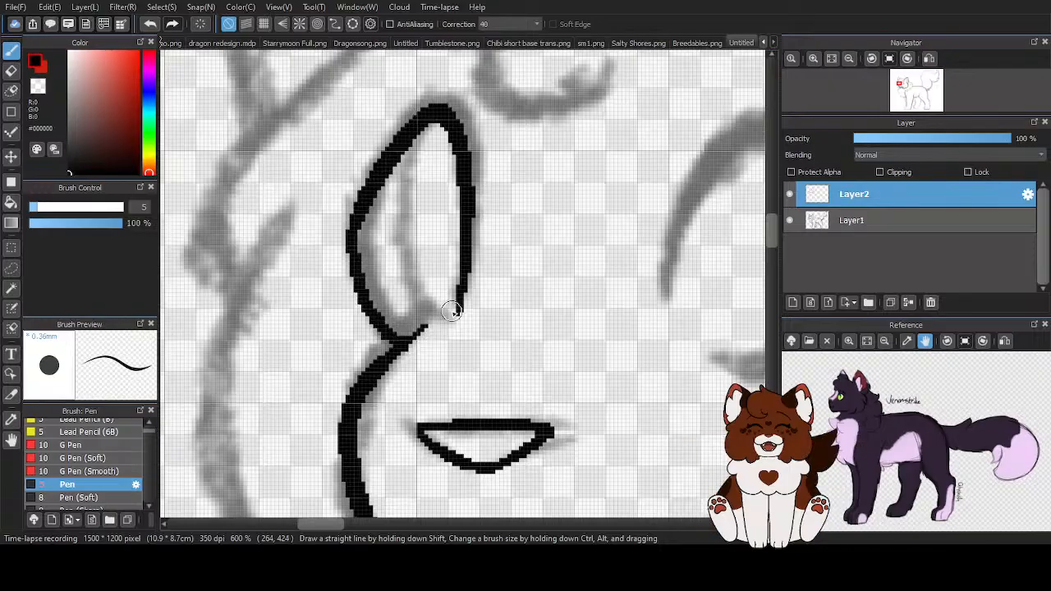
pyautogui.moveTo(458, 312)
pyautogui.mouseDown()
pyautogui.moveTo(440, 125)
pyautogui.moveTo(363, 226)
pyautogui.moveTo(371, 296)
pyautogui.mouseUp()
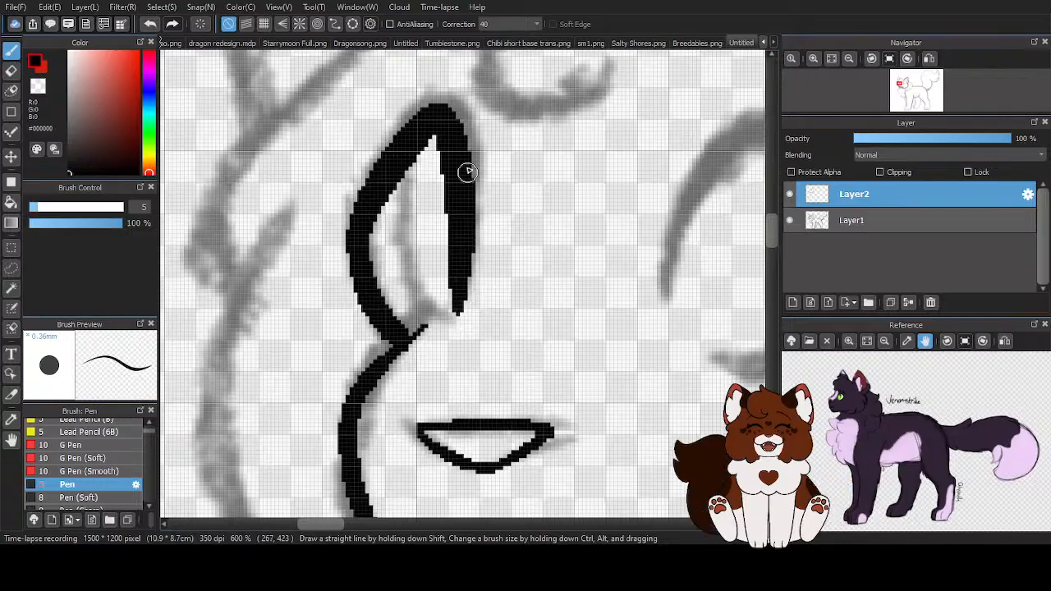
# Trim the inner edge of the far eye's thick rim with the transparent color and ink the curved iris line
pyautogui.keyDown('alt'); pyautogui.click(507, 303); pyautogui.keyUp('alt')
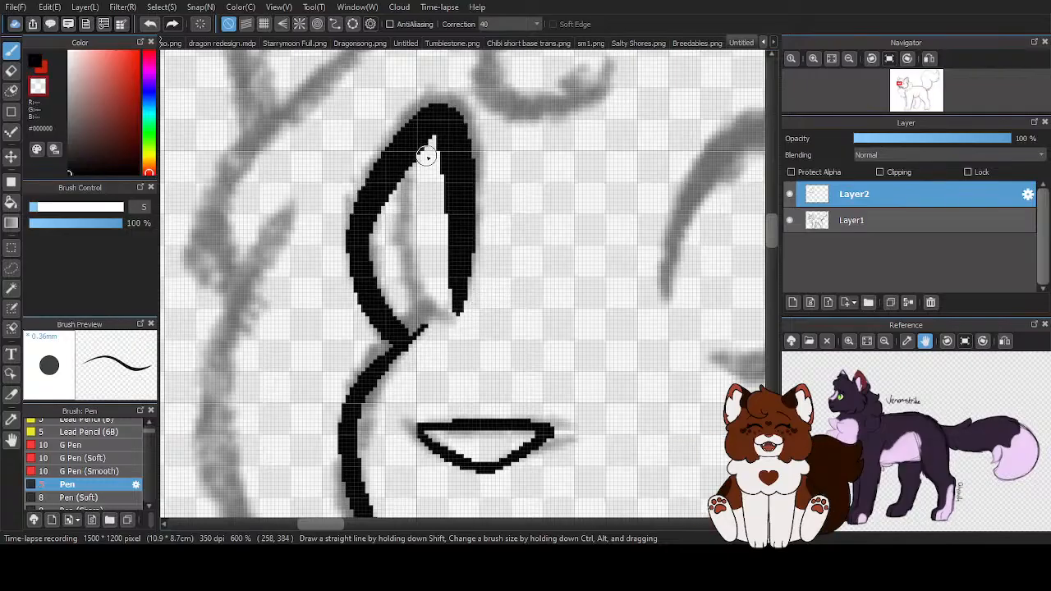
pyautogui.moveTo(415, 169)
pyautogui.mouseDown()
pyautogui.moveTo(439, 150)
pyautogui.moveTo(441, 298)
pyautogui.mouseUp()
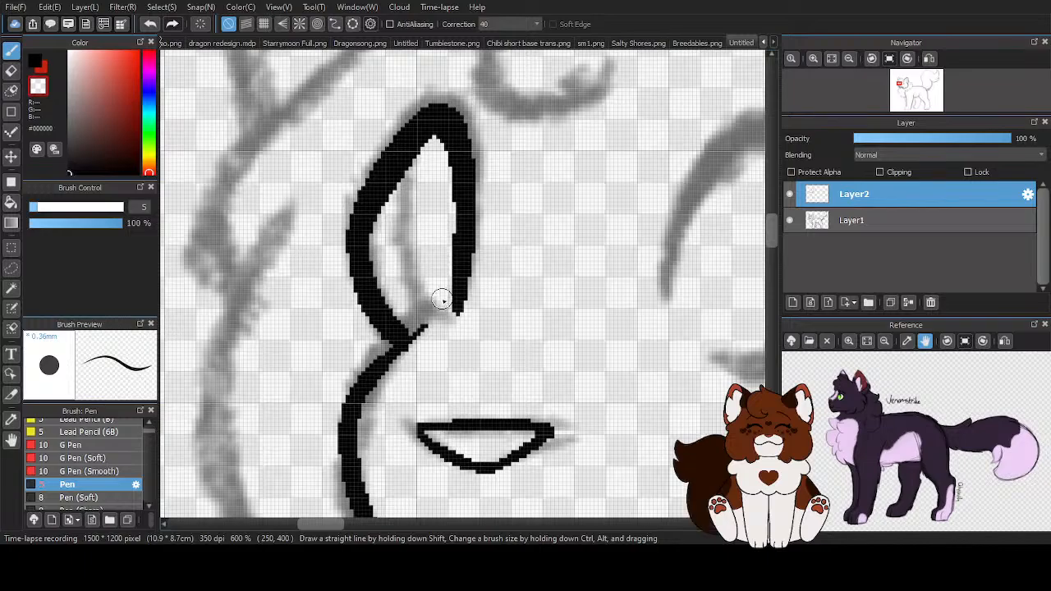
pyautogui.moveTo(413, 149)
pyautogui.mouseDown()
pyautogui.moveTo(406, 164)
pyautogui.moveTo(429, 314)
pyautogui.moveTo(454, 313)
pyautogui.mouseUp()
pyautogui.scroll(-5, 460, 285)
pyautogui.scroll(5, 475, 250)
# Clean up the far eye's inner rim beside the iris and extend the iris line up to the lid
pyautogui.keyDown('alt'); pyautogui.click(388, 410); pyautogui.keyUp('alt')
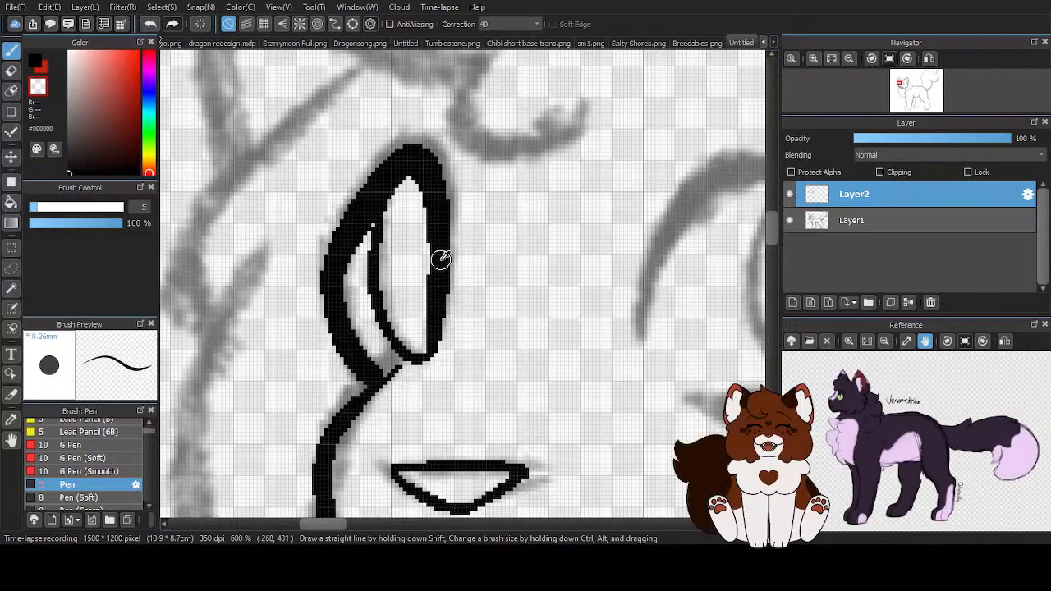
pyautogui.press('z')
pyautogui.scroll(-5, 441, 260)
pyautogui.scroll(2, 504, 275)
pyautogui.scroll(-1, 577, 267)
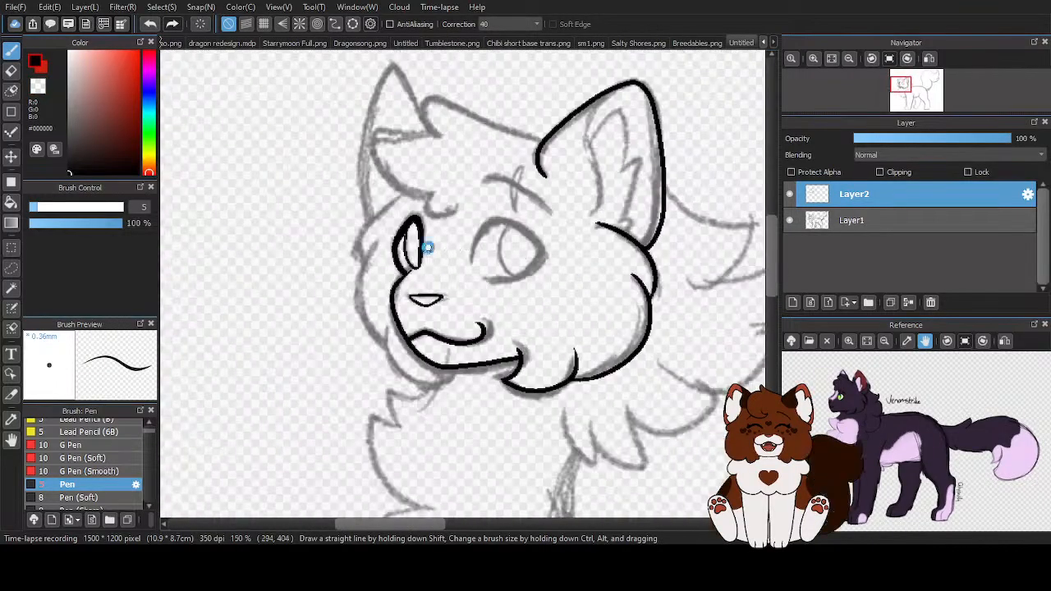
pyautogui.scroll(3, 427, 247)
pyautogui.scroll(1, 388, 224)
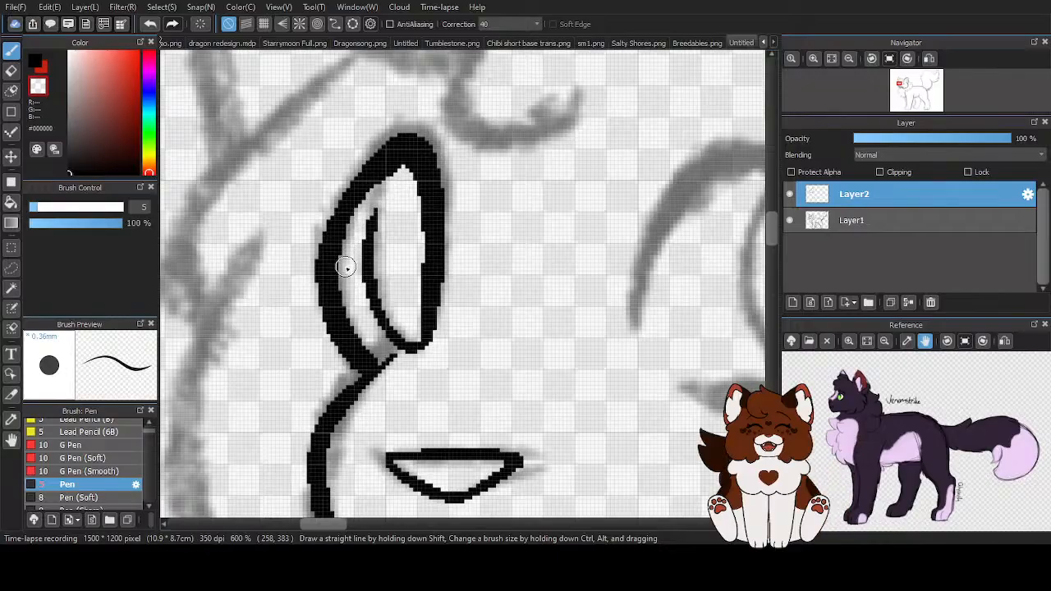
pyautogui.moveTo(367, 202)
pyautogui.mouseDown()
pyautogui.moveTo(399, 175)
pyautogui.moveTo(355, 224)
pyautogui.mouseUp()
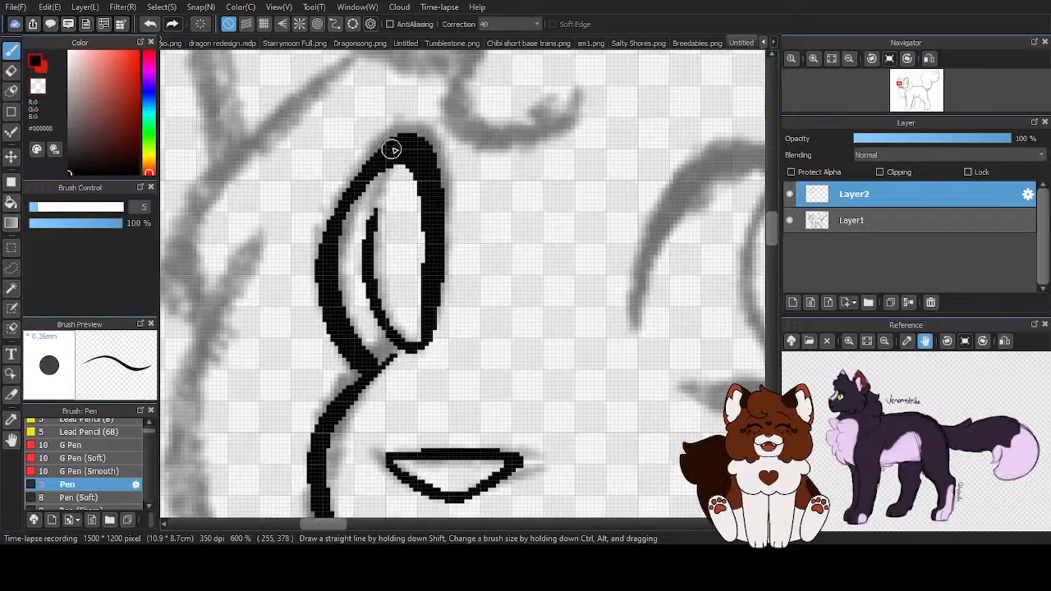
pyautogui.moveTo(392, 149); pyautogui.dragTo(328, 233)
pyautogui.moveTo(400, 156); pyautogui.dragTo(369, 247)
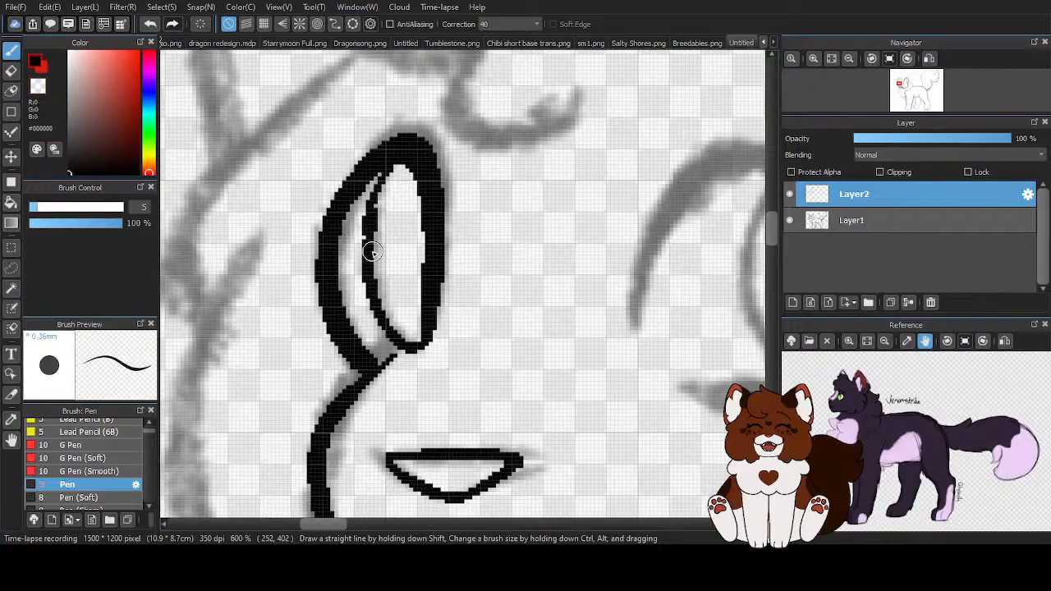
pyautogui.scroll(-3, 371, 253)
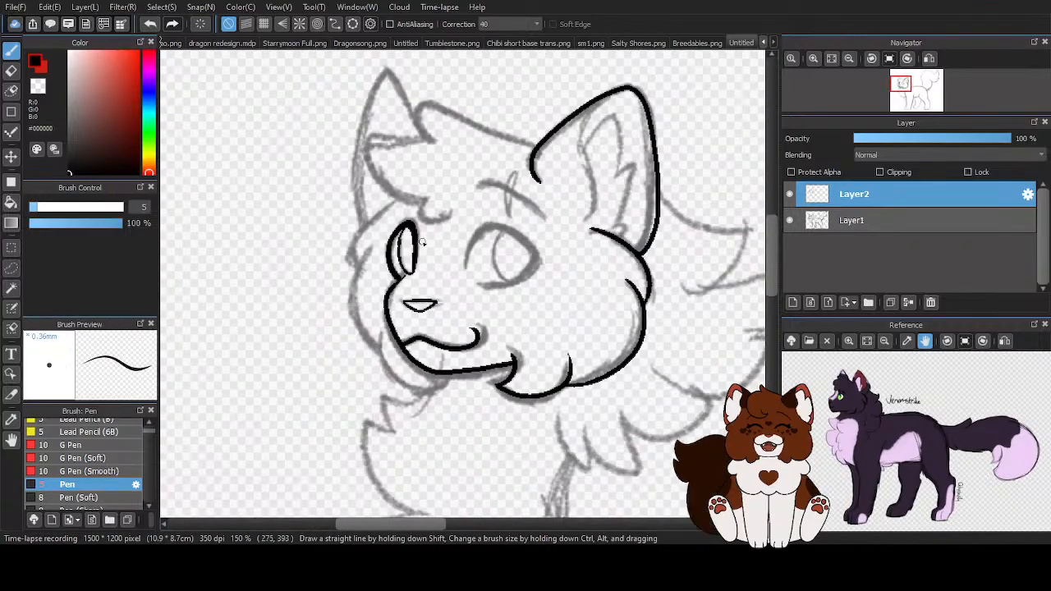
# Ink the near eye's curved upper lid over the sketch and fill it in as a thick tapered shape
pyautogui.scroll(2, 561, 239)
pyautogui.scroll(1, 608, 239)
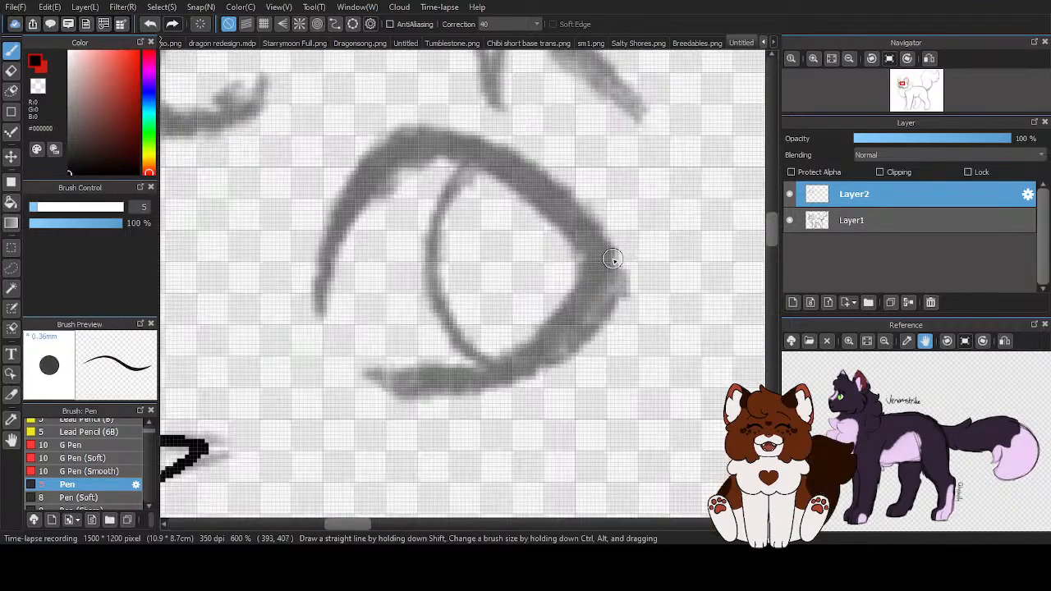
pyautogui.moveTo(610, 254)
pyautogui.mouseDown()
pyautogui.moveTo(543, 184)
pyautogui.moveTo(464, 143)
pyautogui.moveTo(409, 142)
pyautogui.moveTo(364, 176)
pyautogui.moveTo(336, 240)
pyautogui.moveTo(323, 313)
pyautogui.mouseUp()
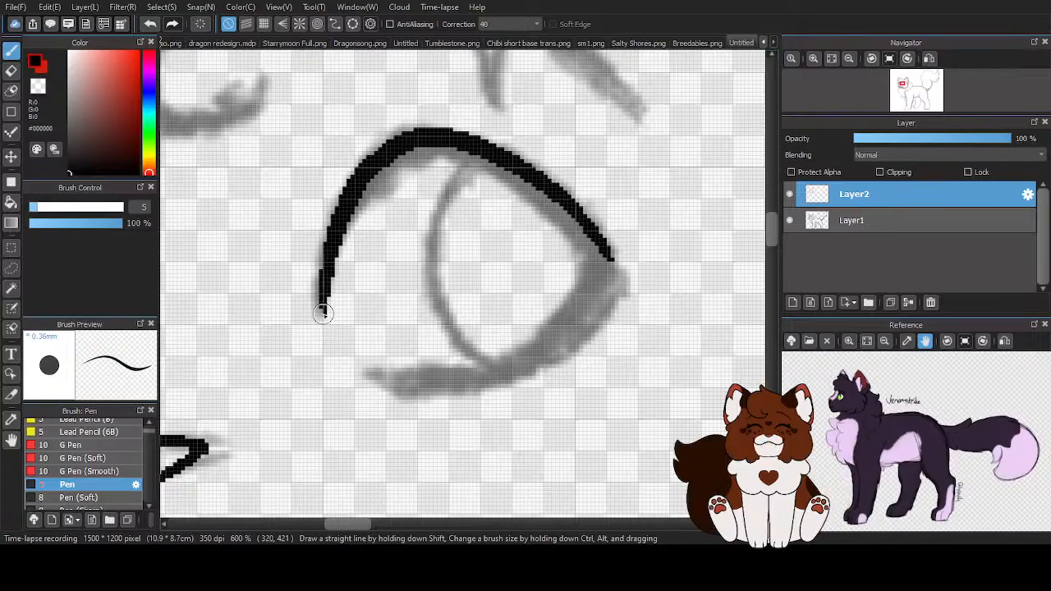
pyautogui.moveTo(336, 250)
pyautogui.mouseDown()
pyautogui.moveTo(373, 189)
pyautogui.moveTo(419, 164)
pyautogui.moveTo(498, 178)
pyautogui.moveTo(609, 262)
pyautogui.mouseUp()
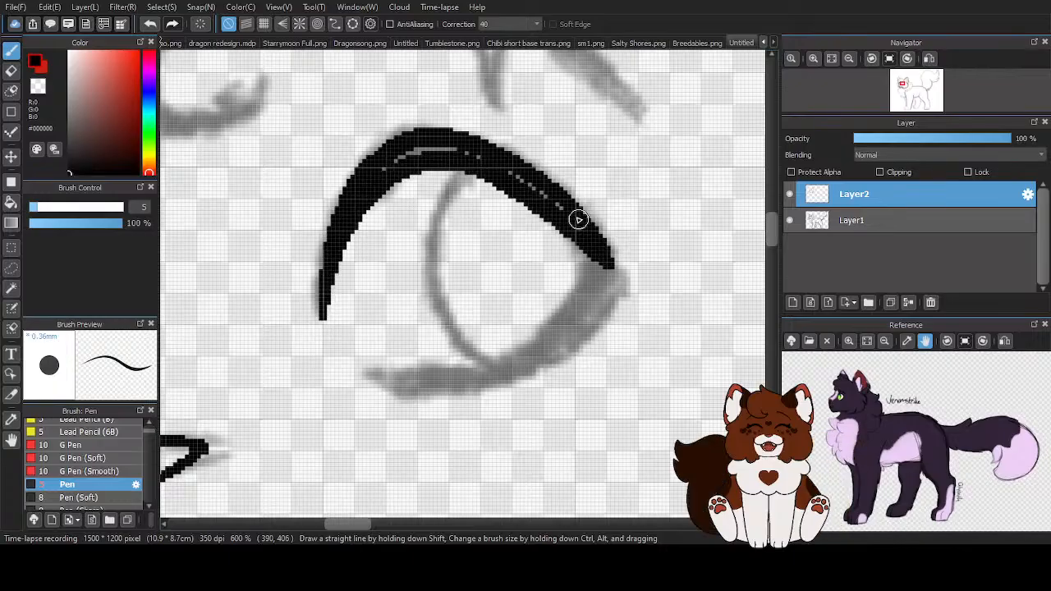
pyautogui.moveTo(579, 220)
pyautogui.mouseDown()
pyautogui.moveTo(515, 180)
pyautogui.moveTo(400, 170)
pyautogui.mouseUp()
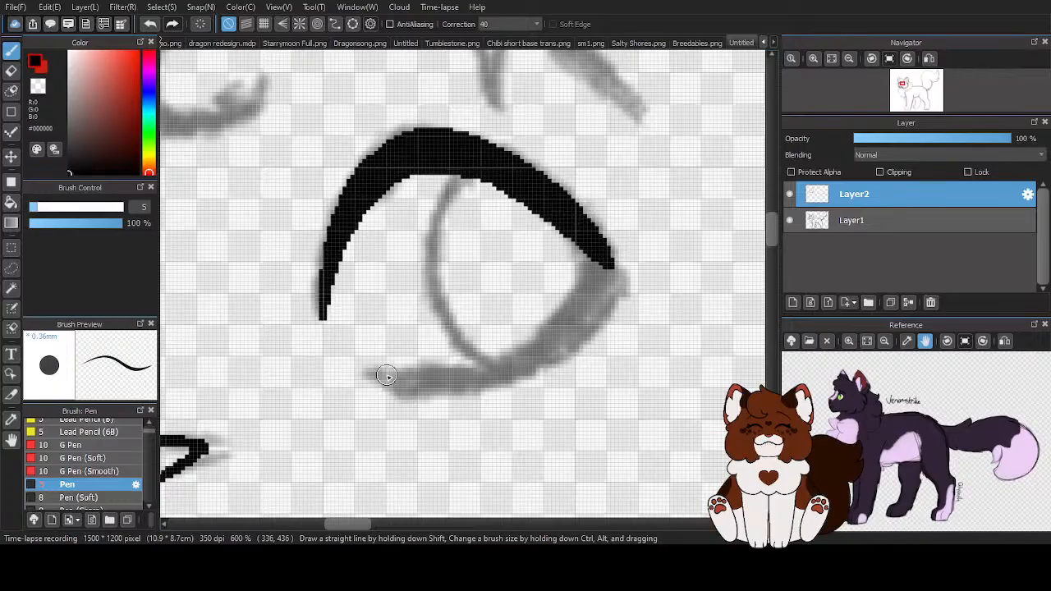
# Ink the near eye's thick lower lid up to the outer corner and add the curved iris line between the lids
pyautogui.moveTo(364, 374)
pyautogui.mouseDown()
pyautogui.moveTo(425, 388)
pyautogui.moveTo(499, 377)
pyautogui.moveTo(563, 340)
pyautogui.moveTo(601, 285)
pyautogui.moveTo(599, 245)
pyautogui.mouseUp()
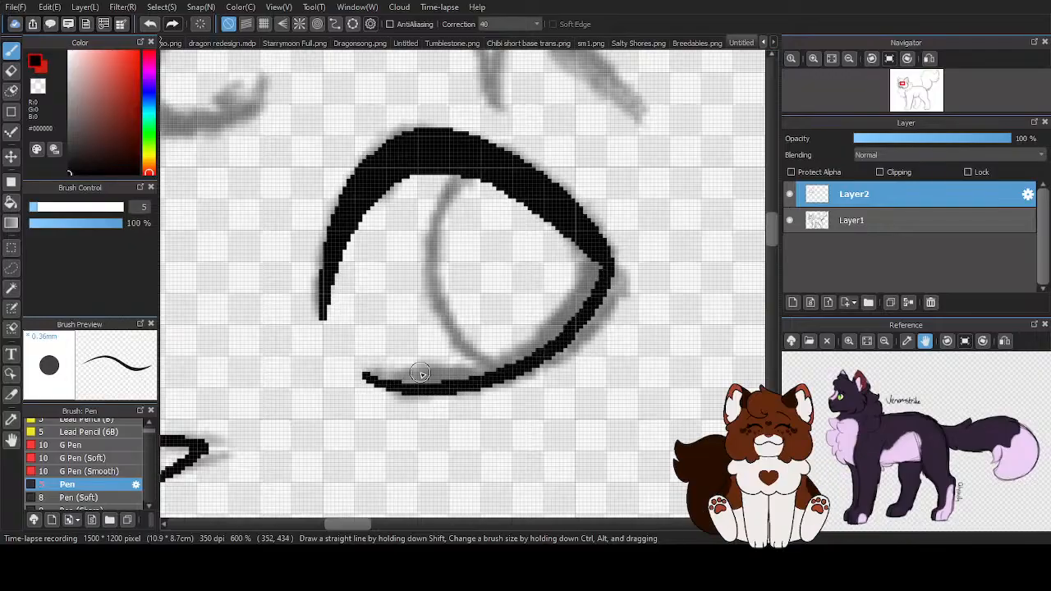
pyautogui.moveTo(364, 374)
pyautogui.mouseDown()
pyautogui.moveTo(448, 383)
pyautogui.moveTo(538, 345)
pyautogui.moveTo(587, 250)
pyautogui.moveTo(574, 322)
pyautogui.moveTo(588, 258)
pyautogui.moveTo(538, 204)
pyautogui.moveTo(568, 235)
pyautogui.mouseUp()
pyautogui.moveTo(460, 168)
pyautogui.mouseDown()
pyautogui.moveTo(438, 197)
pyautogui.moveTo(427, 286)
pyautogui.moveTo(534, 352)
pyautogui.mouseUp()
pyautogui.scroll(-2, 493, 269)
pyautogui.scroll(1, 492, 269)
pyautogui.scroll(1, 492, 269)
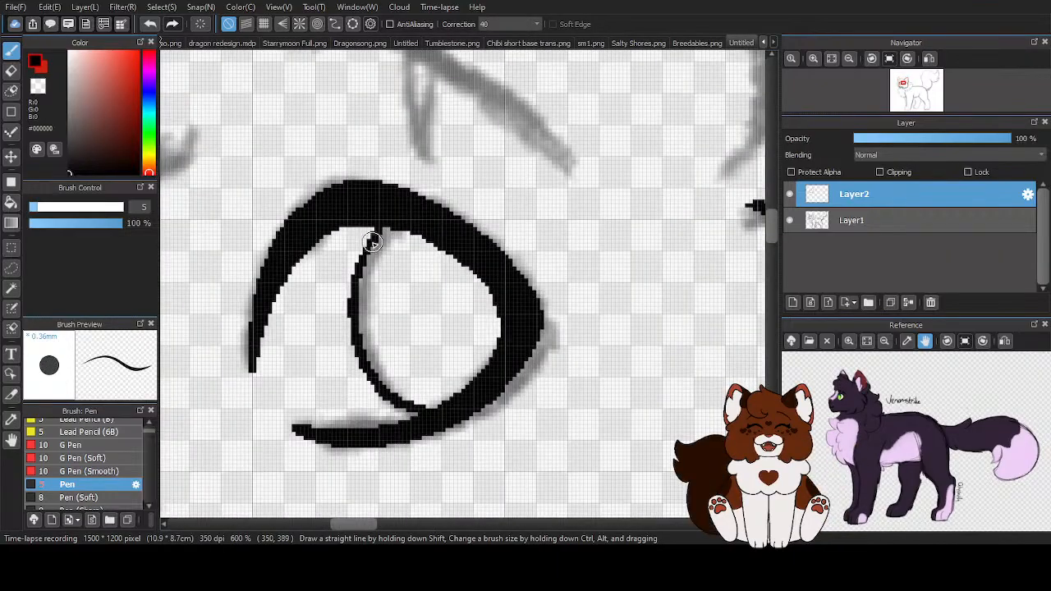
# Ink the brow line above the near eye and the narrow pointed scar crossing it
pyautogui.scroll(-3, 402, 222)
pyautogui.scroll(2, 436, 272)
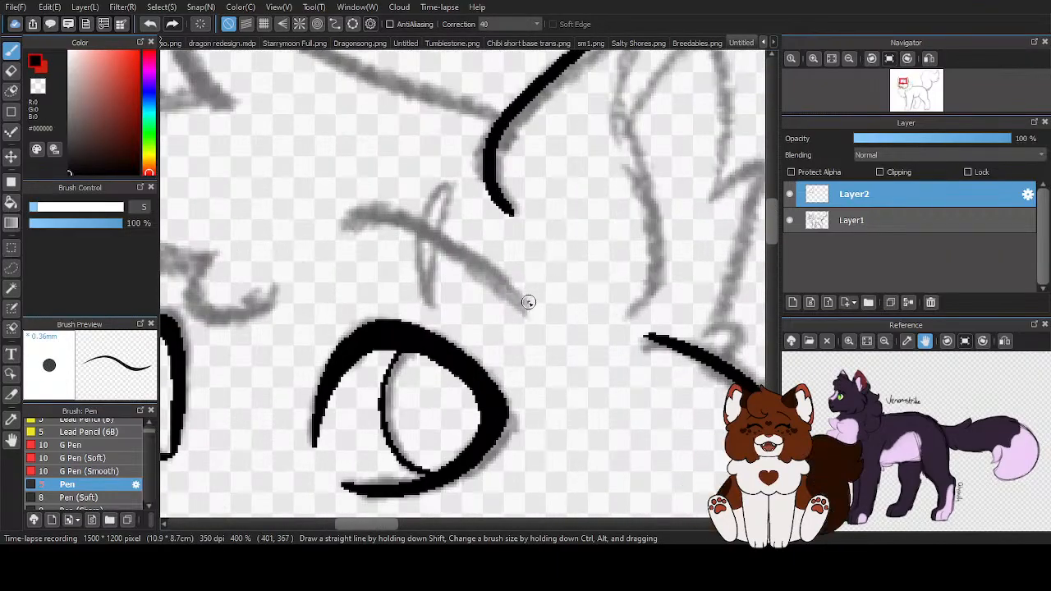
pyautogui.moveTo(529, 302)
pyautogui.mouseDown()
pyautogui.moveTo(444, 242)
pyautogui.moveTo(356, 216)
pyautogui.mouseUp()
pyautogui.scroll(2, 430, 227)
pyautogui.moveTo(486, 145)
pyautogui.mouseDown()
pyautogui.moveTo(456, 349)
pyautogui.moveTo(426, 273)
pyautogui.moveTo(425, 199)
pyautogui.moveTo(485, 141)
pyautogui.mouseUp()
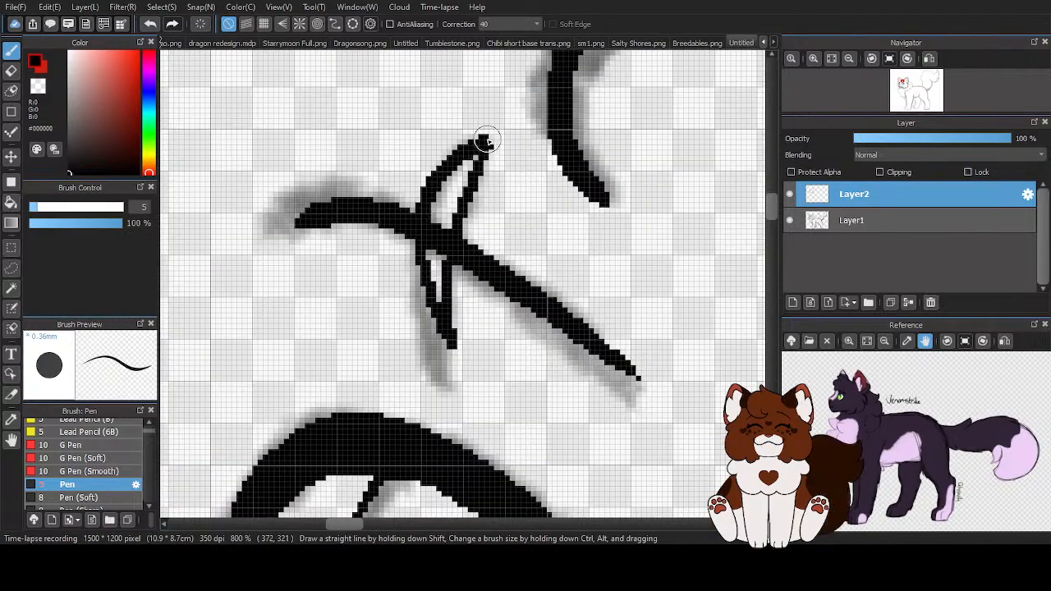
# Ink the top of the head from the near ear and the jagged forehead tuft down to its curl above the far eye
pyautogui.scroll(-3, 486, 144)
pyautogui.scroll(3, 622, 183)
pyautogui.scroll(-1, 690, 188)
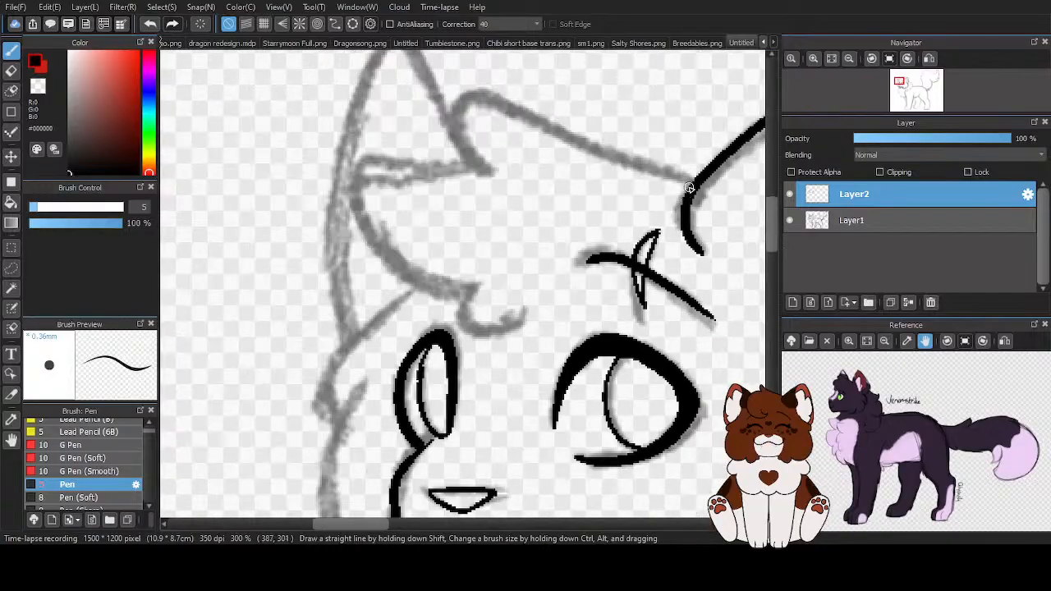
pyautogui.moveTo(692, 187)
pyautogui.mouseDown()
pyautogui.moveTo(459, 94)
pyautogui.moveTo(488, 169)
pyautogui.moveTo(387, 163)
pyautogui.moveTo(407, 290)
pyautogui.moveTo(472, 276)
pyautogui.moveTo(475, 304)
pyautogui.mouseUp()
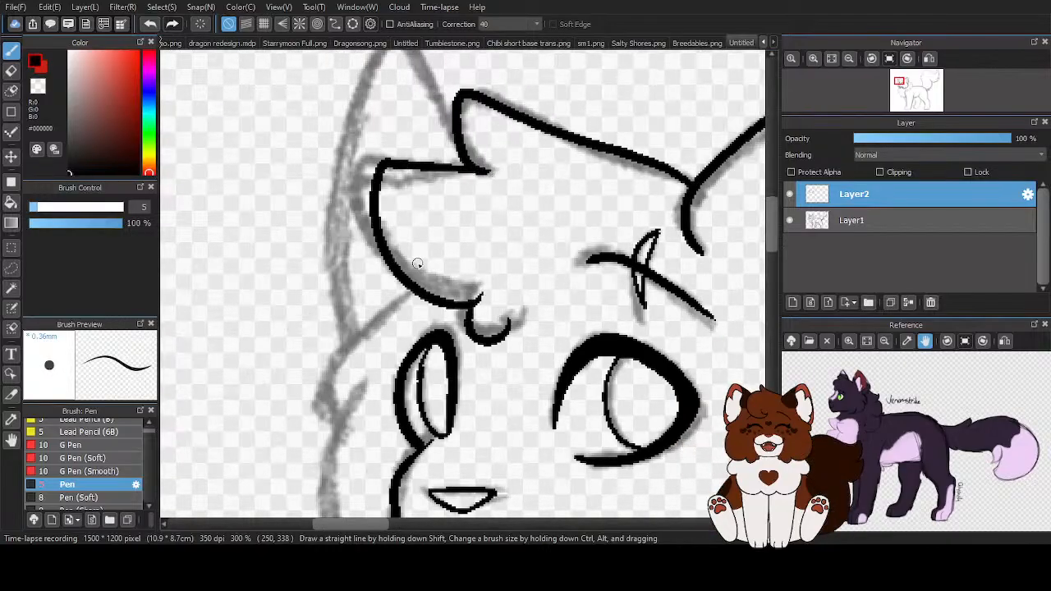
# Ink the far cheek's overlapping fur tufts from below the forehead tuft down to the chin
pyautogui.scroll(-5, 490, 297)
pyautogui.scroll(4, 437, 340)
pyautogui.scroll(3, 436, 340)
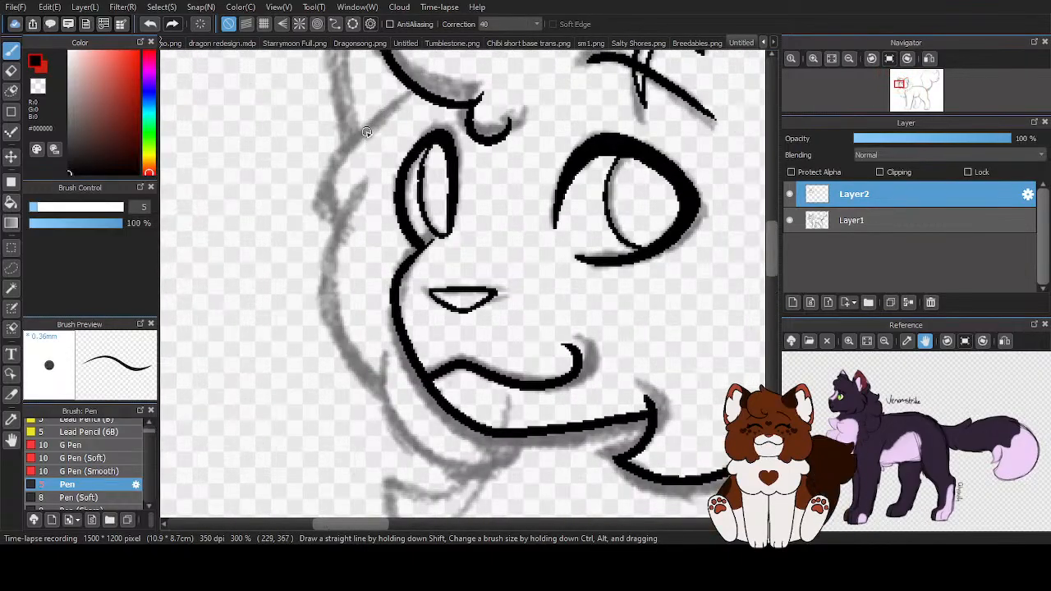
pyautogui.moveTo(367, 122)
pyautogui.mouseDown()
pyautogui.moveTo(317, 197)
pyautogui.moveTo(327, 234)
pyautogui.mouseUp()
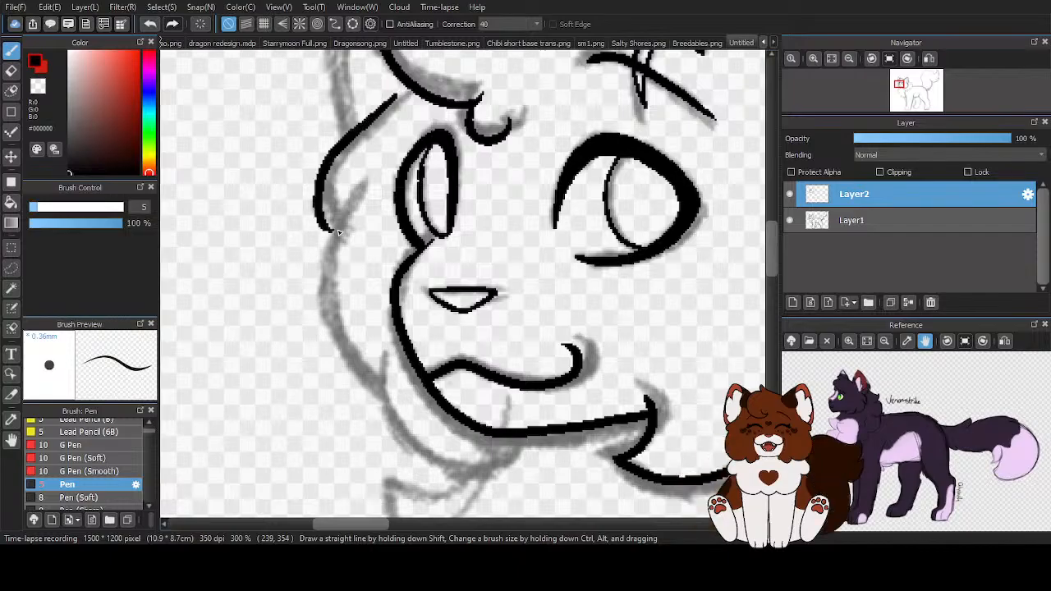
pyautogui.moveTo(363, 181); pyautogui.dragTo(329, 259)
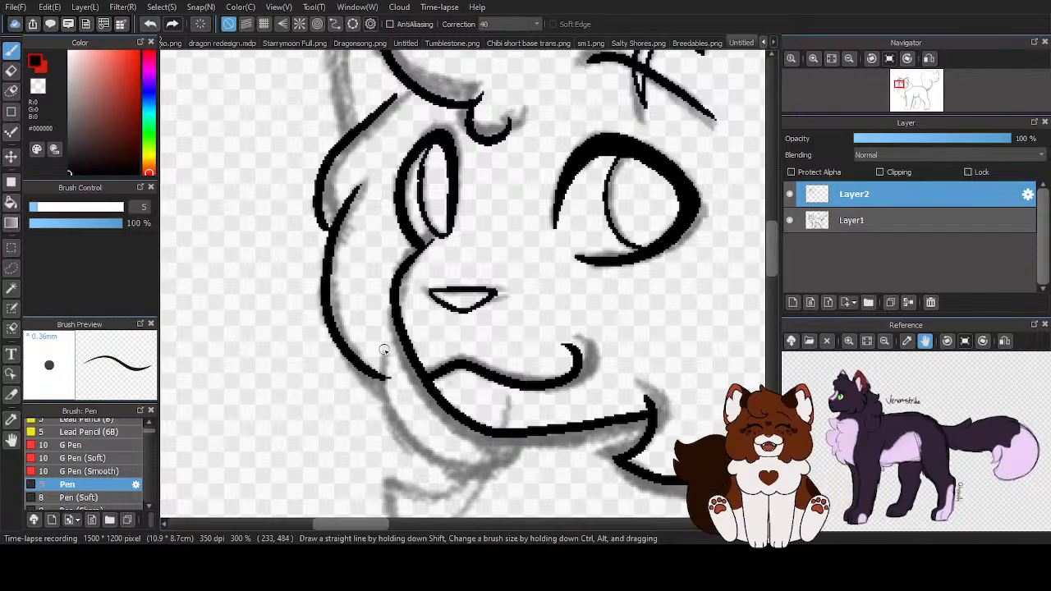
pyautogui.moveTo(384, 349)
pyautogui.mouseDown()
pyautogui.moveTo(373, 384)
pyautogui.moveTo(415, 452)
pyautogui.moveTo(498, 467)
pyautogui.mouseUp()
pyautogui.scroll(-3, 477, 409)
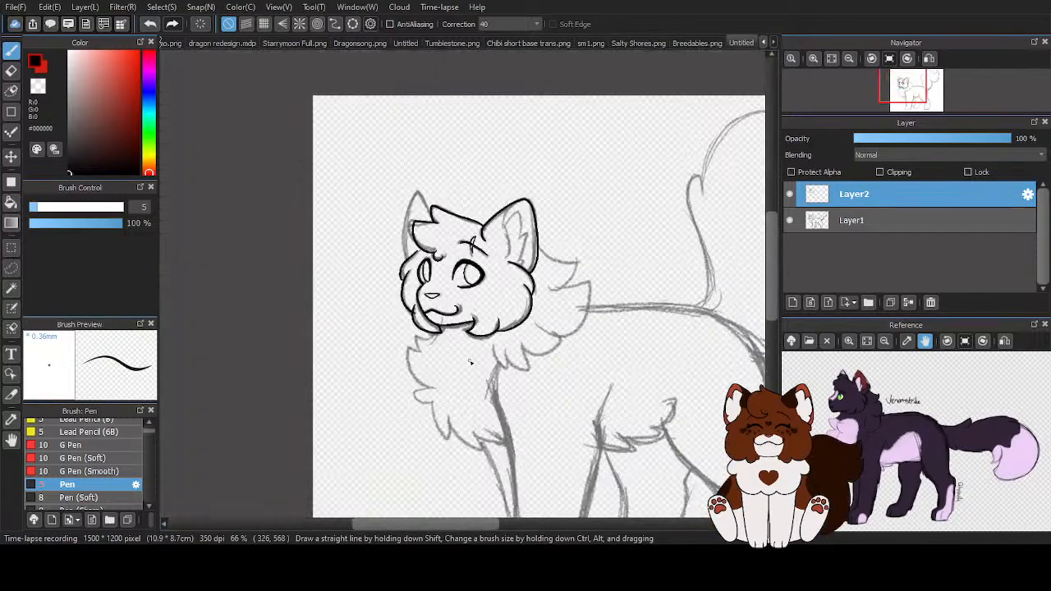
# Clean up the line junctions at the chin and far cheek tufts with the transparent color and black pen
pyautogui.scroll(2, 431, 359)
pyautogui.scroll(5, 413, 285)
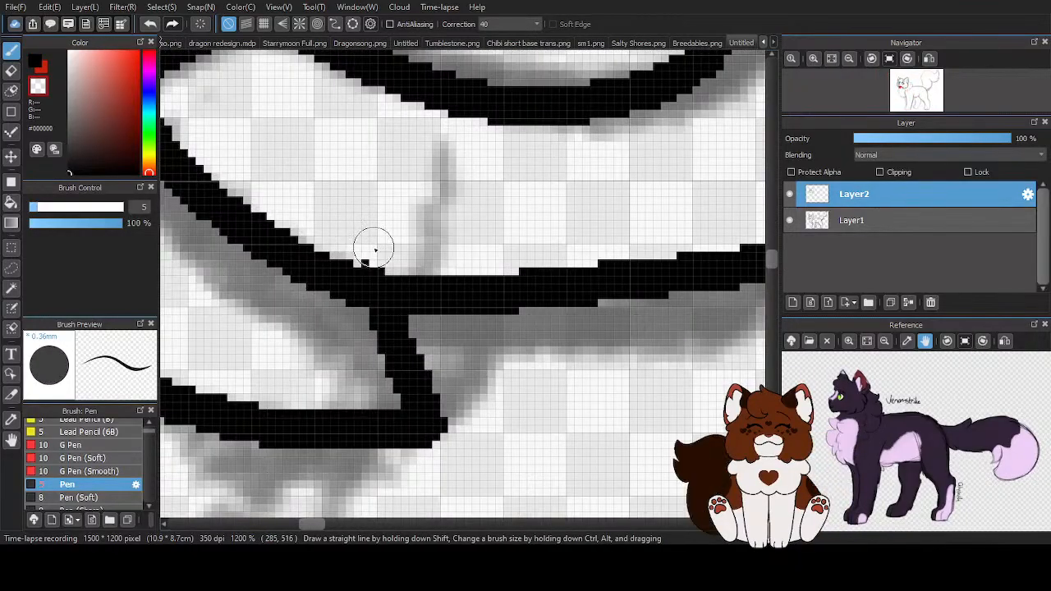
pyautogui.scroll(-3, 390, 256)
pyautogui.scroll(2, 372, 267)
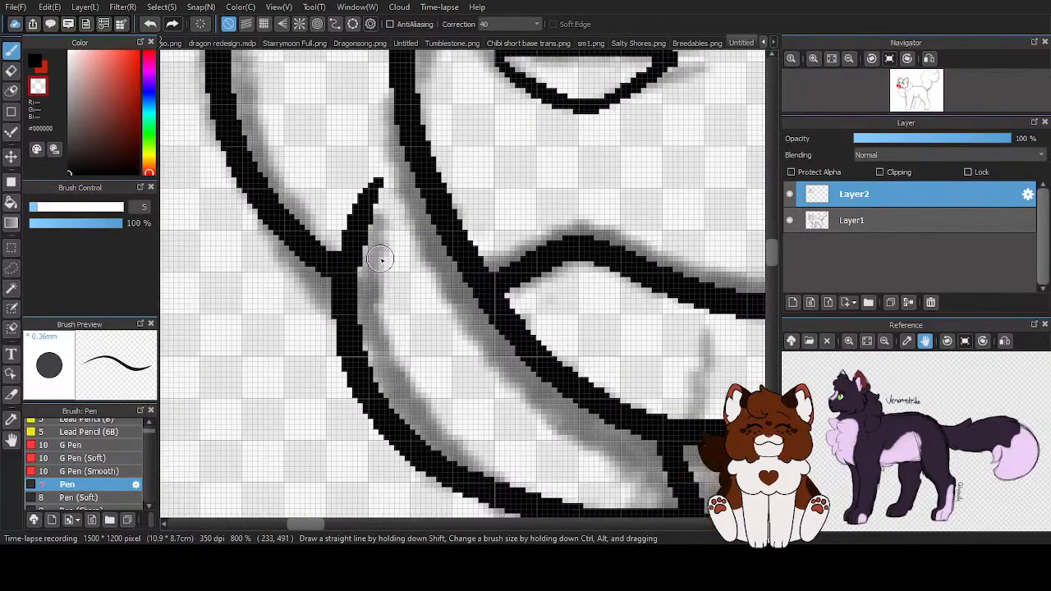
pyautogui.scroll(-3, 387, 305)
pyautogui.scroll(2, 305, 228)
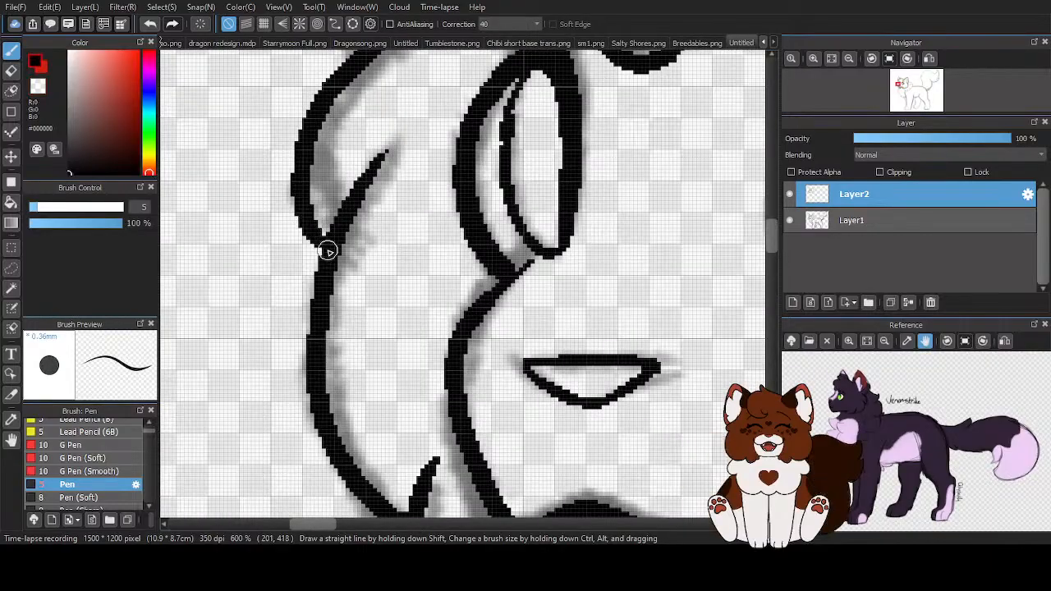
pyautogui.scroll(-1, 370, 303)
pyautogui.scroll(-3, 402, 191)
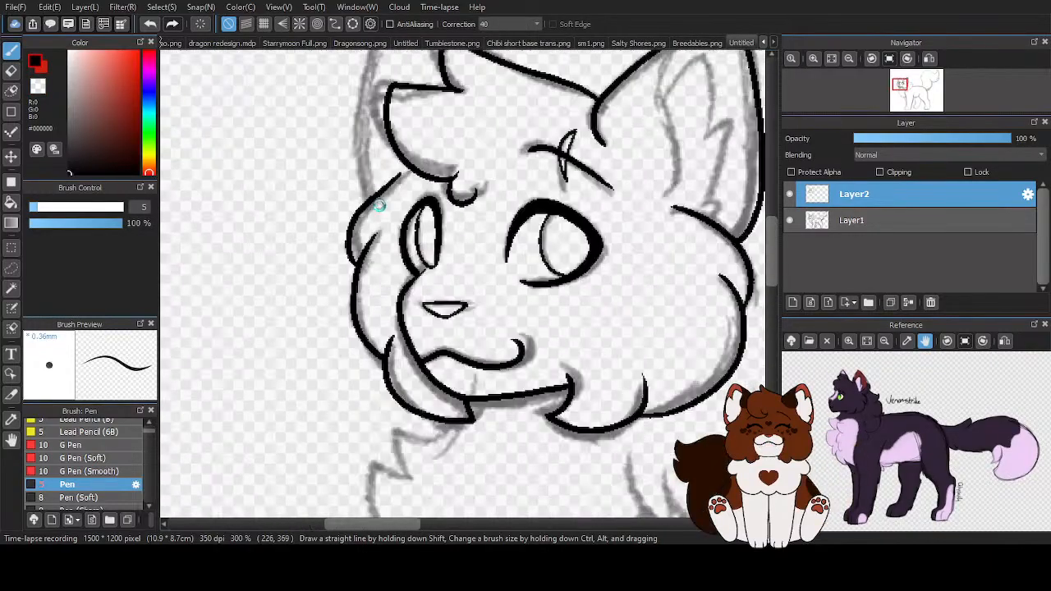
# Ink the far ear's outline from the forehead tuft over the tip and down to the far cheek
pyautogui.scroll(3, 473, 175)
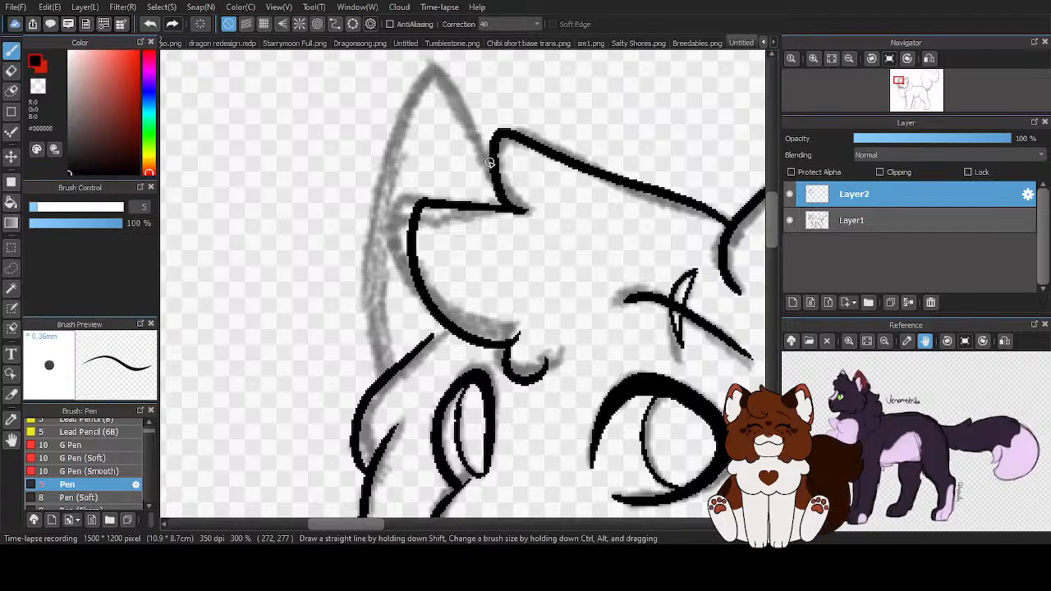
pyautogui.moveTo(496, 176); pyautogui.dragTo(430, 82)
pyautogui.moveTo(387, 177)
pyautogui.mouseDown()
pyautogui.moveTo(376, 304)
pyautogui.moveTo(391, 367)
pyautogui.mouseUp()
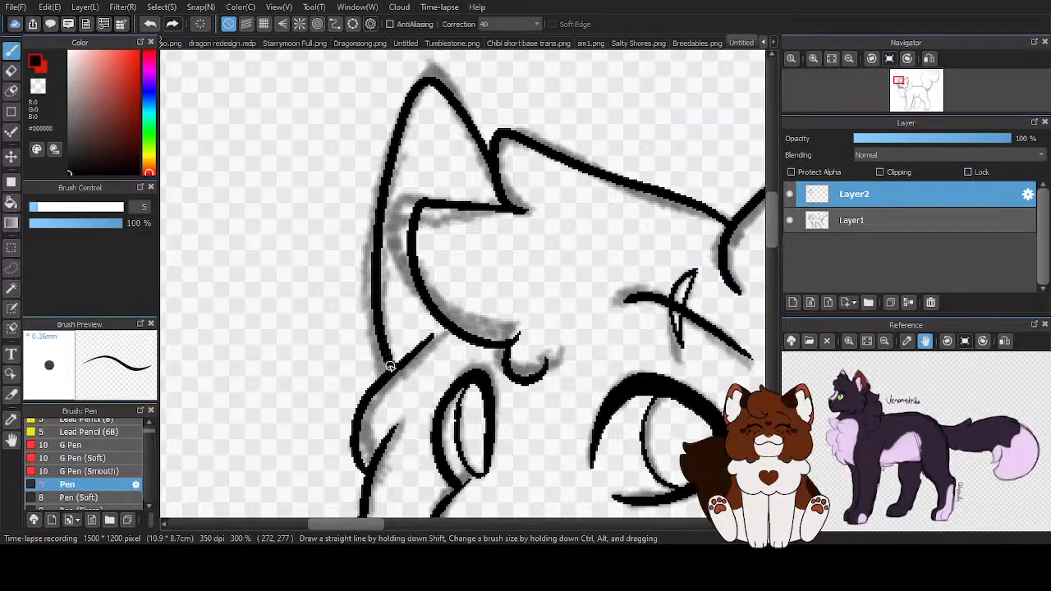
# Ink the near ear's curved inner edge and the jagged inner fur tufts down to the ear's base
pyautogui.scroll(-3, 387, 355)
pyautogui.scroll(3, 345, 205)
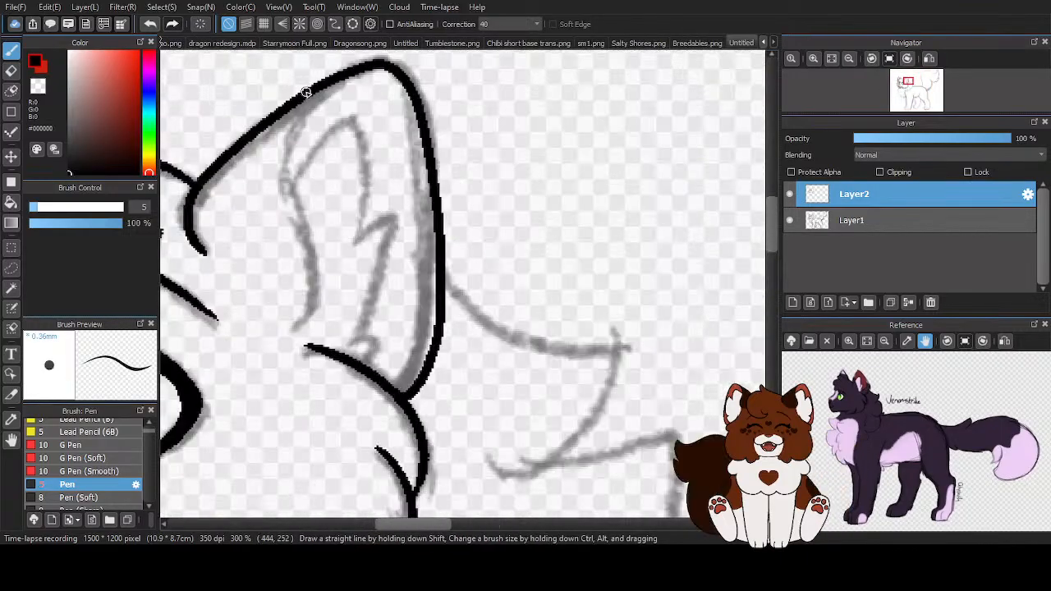
pyautogui.moveTo(324, 274); pyautogui.dragTo(294, 302)
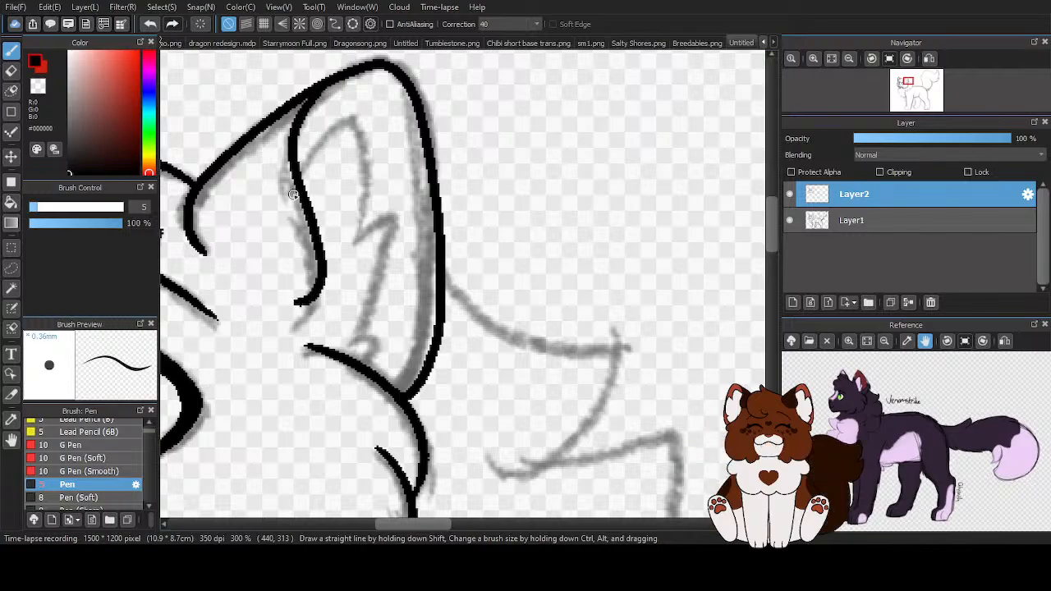
pyautogui.moveTo(327, 129)
pyautogui.mouseDown()
pyautogui.moveTo(353, 241)
pyautogui.moveTo(359, 220)
pyautogui.moveTo(357, 232)
pyautogui.moveTo(397, 249)
pyautogui.moveTo(354, 317)
pyautogui.moveTo(361, 327)
pyautogui.moveTo(308, 345)
pyautogui.mouseUp()
# Trim and taper the tip of the cheek line where it meets the near ear's inner fur
pyautogui.scroll(-3, 328, 345)
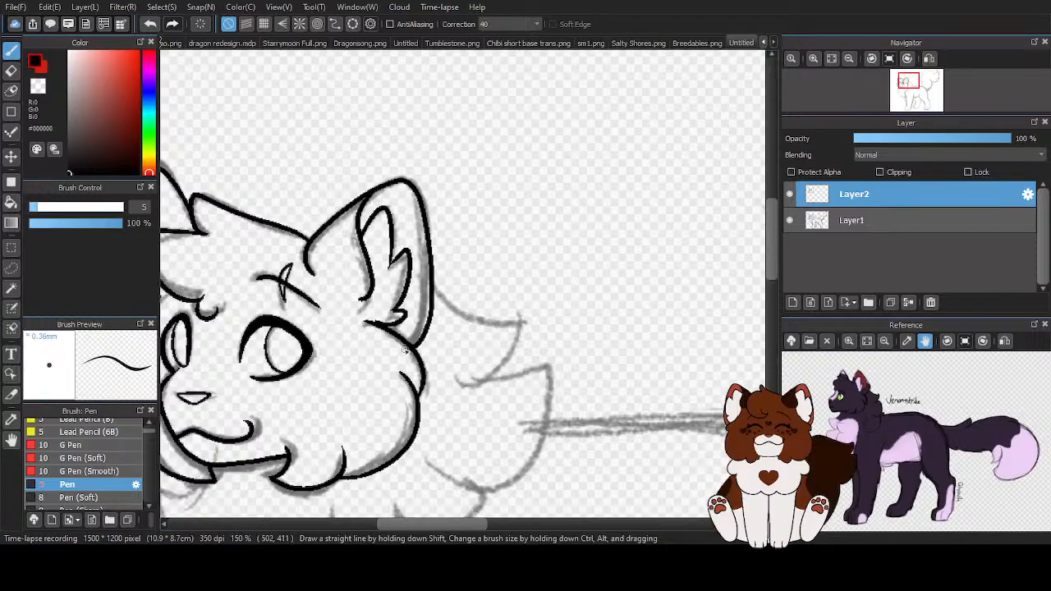
pyautogui.scroll(4, 345, 265)
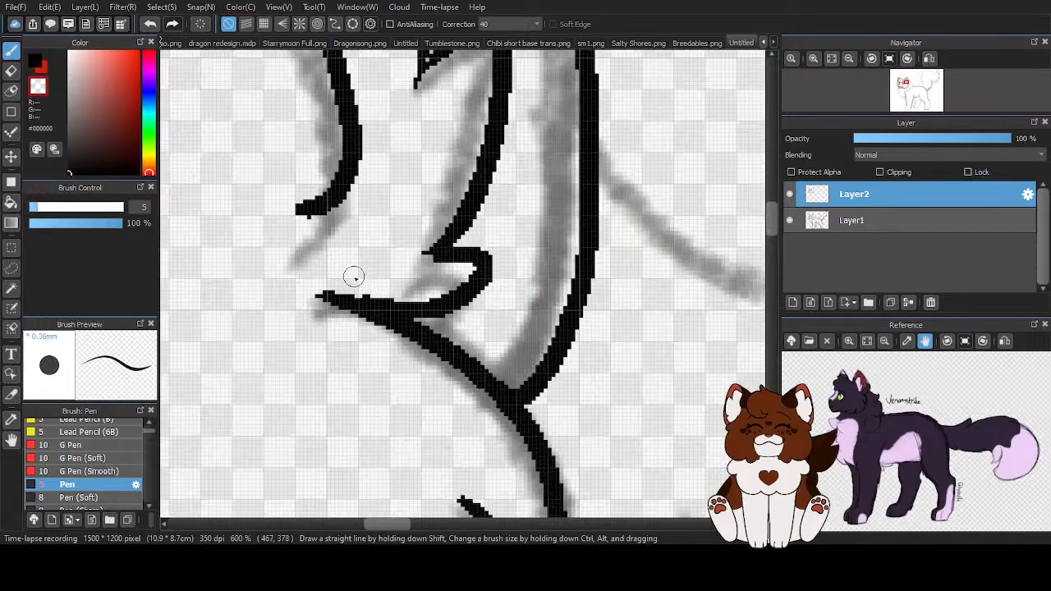
pyautogui.press('x')
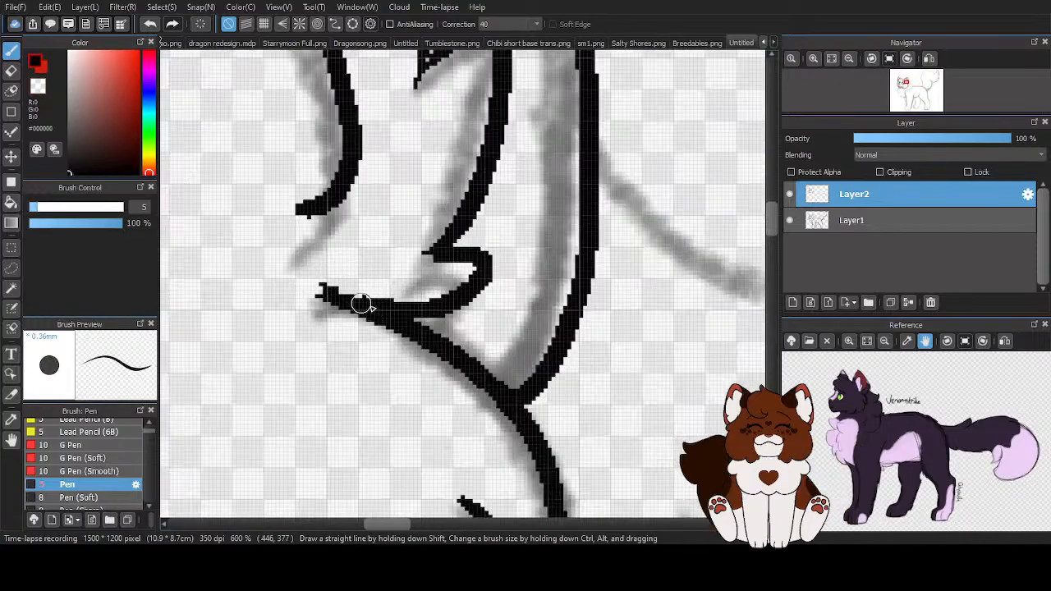
pyautogui.press('z')
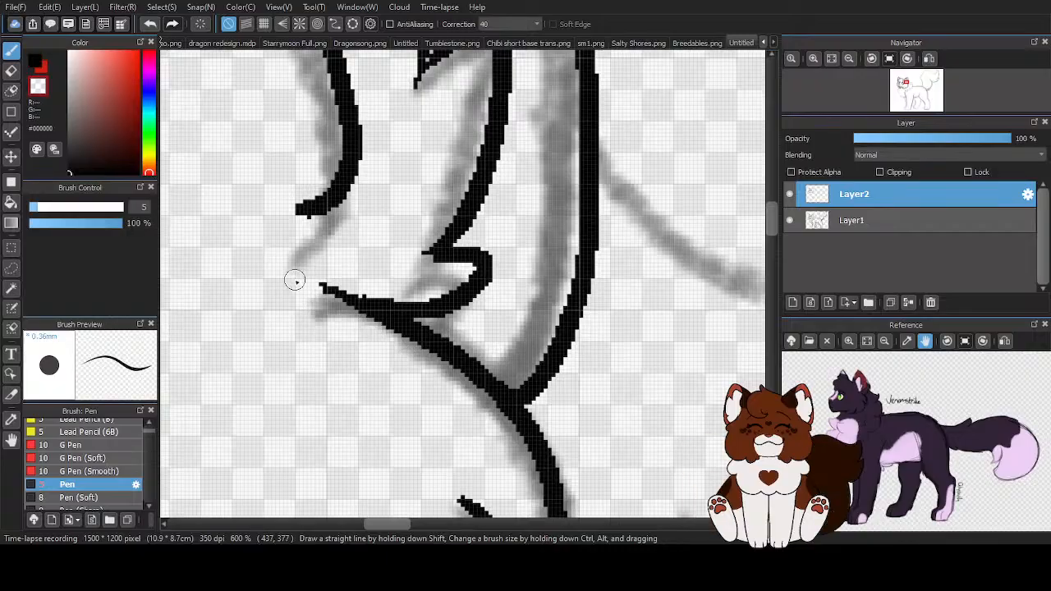
pyautogui.scroll(-4, 370, 306)
# Thin and smooth the lower hooked end of the near ear's inner edge line
pyautogui.scroll(4, 321, 317)
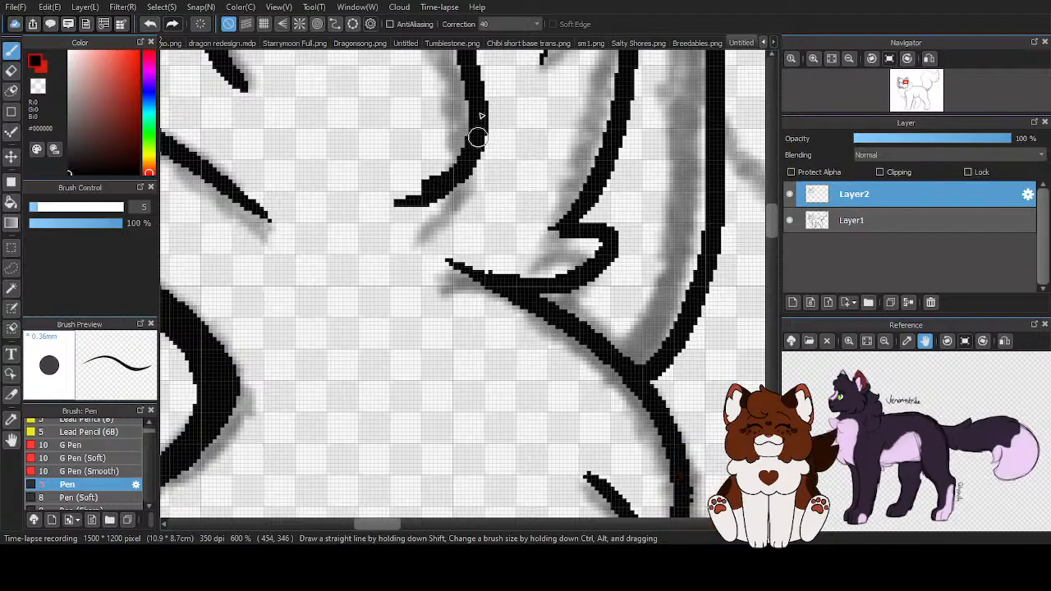
pyautogui.scroll(1, 400, 228)
pyautogui.scroll(-3, 400, 228)
pyautogui.scroll(4, 390, 234)
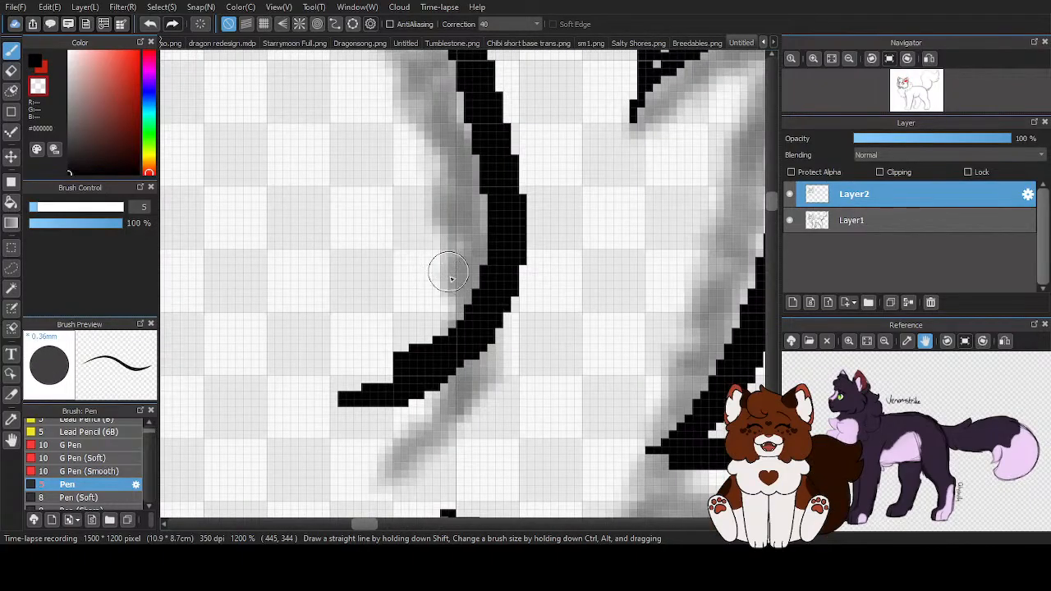
pyautogui.press('z')
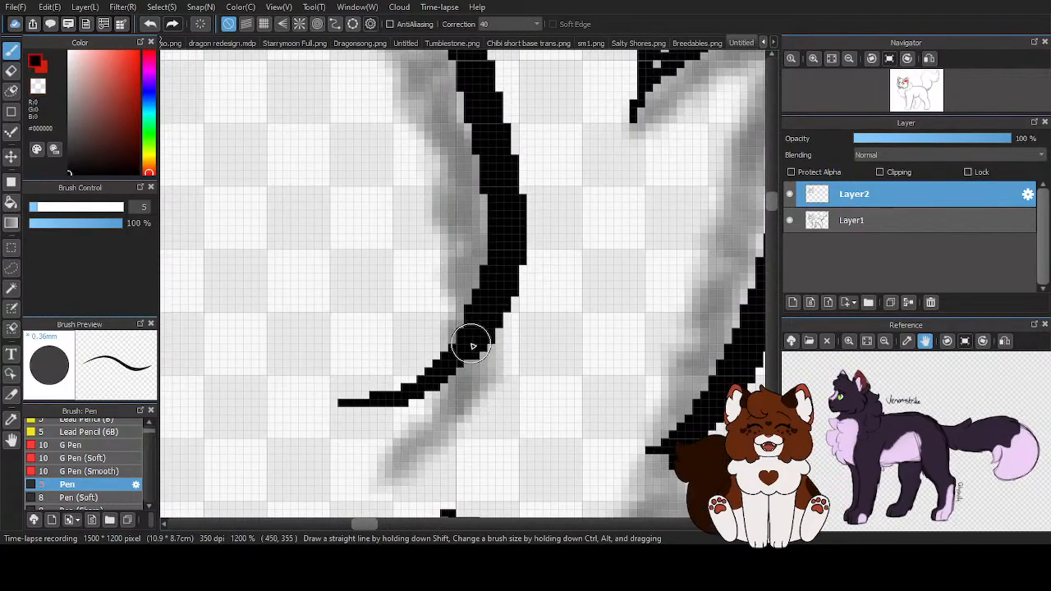
pyautogui.moveTo(393, 395); pyautogui.dragTo(422, 383)
# Ink the upper neck ruff behind the near ear as two large pointed tufts curving down behind the cheek
pyautogui.scroll(-8, 490, 299)
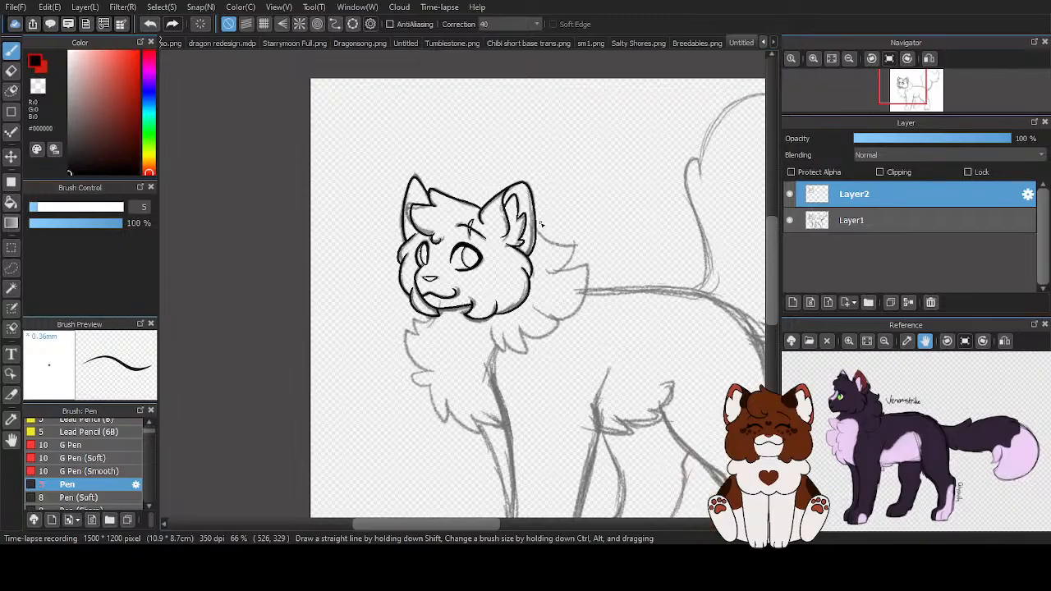
pyautogui.scroll(5, 544, 222)
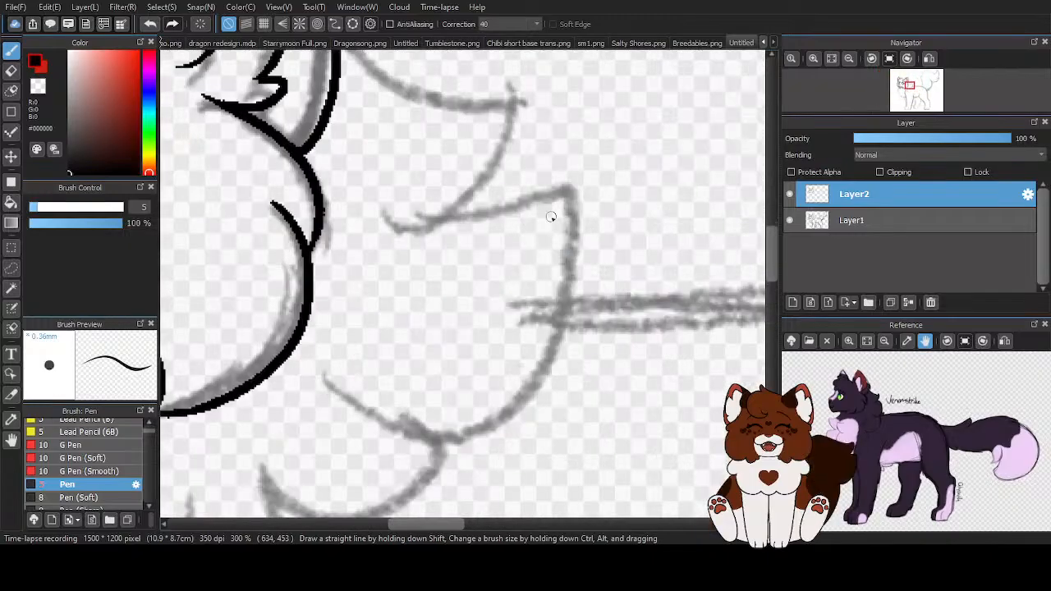
pyautogui.scroll(1, 546, 210)
pyautogui.moveTo(370, 94)
pyautogui.mouseDown()
pyautogui.moveTo(602, 174)
pyautogui.moveTo(493, 351)
pyautogui.mouseUp()
pyautogui.scroll(-2, 493, 352)
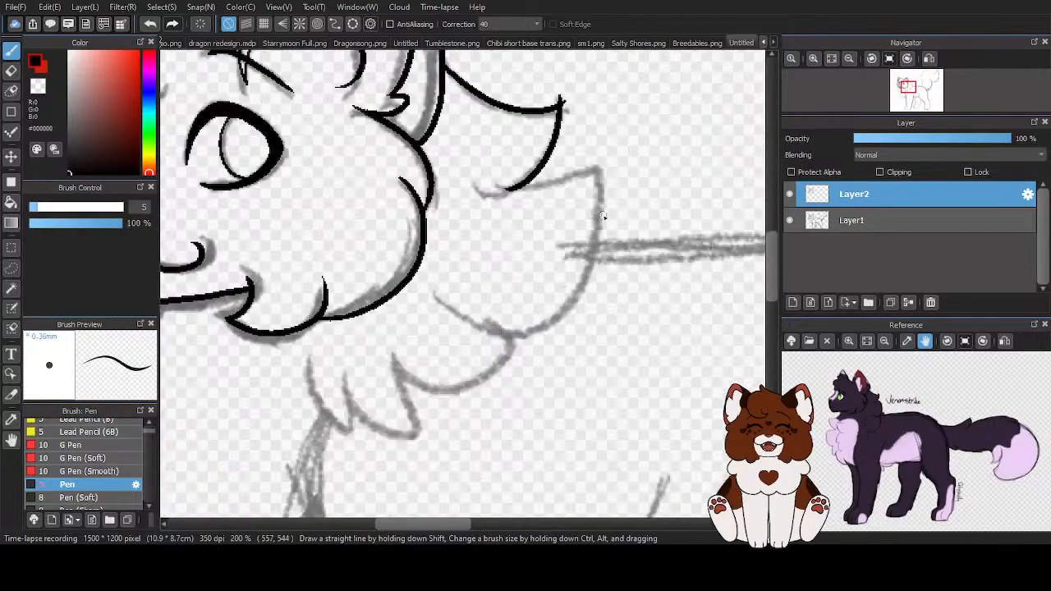
pyautogui.scroll(1, 513, 188)
pyautogui.moveTo(505, 192)
pyautogui.mouseDown()
pyautogui.moveTo(629, 137)
pyautogui.moveTo(450, 319)
pyautogui.mouseUp()
# Ink the lower neck ruff's fur tufts from beneath the large back tuft to the top of the front leg
pyautogui.scroll(-2, 517, 258)
pyautogui.scroll(2, 507, 303)
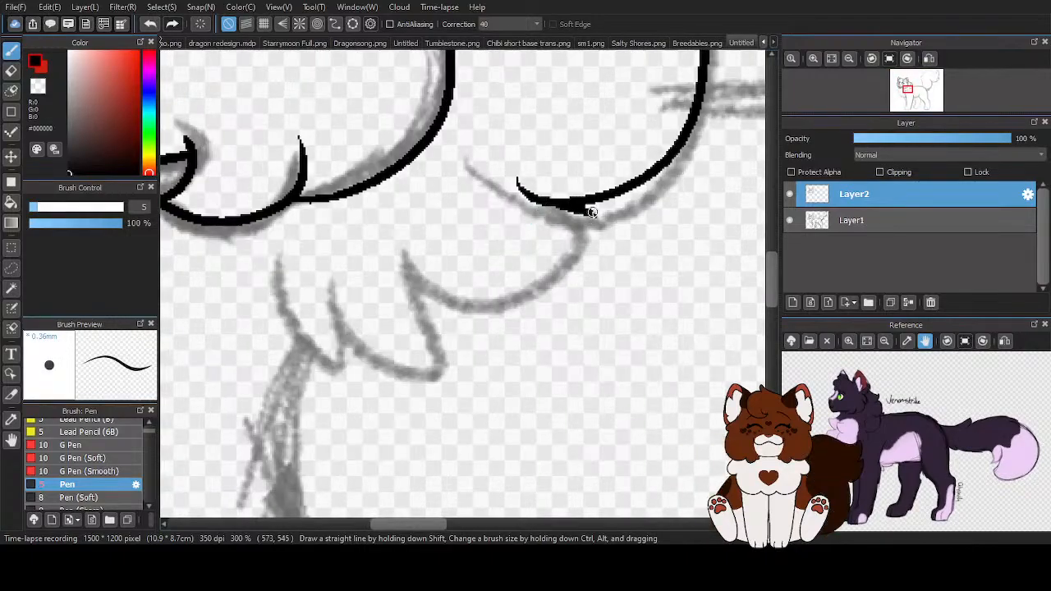
pyautogui.moveTo(597, 214)
pyautogui.mouseDown()
pyautogui.moveTo(533, 293)
pyautogui.moveTo(396, 269)
pyautogui.moveTo(428, 340)
pyautogui.moveTo(336, 305)
pyautogui.mouseUp()
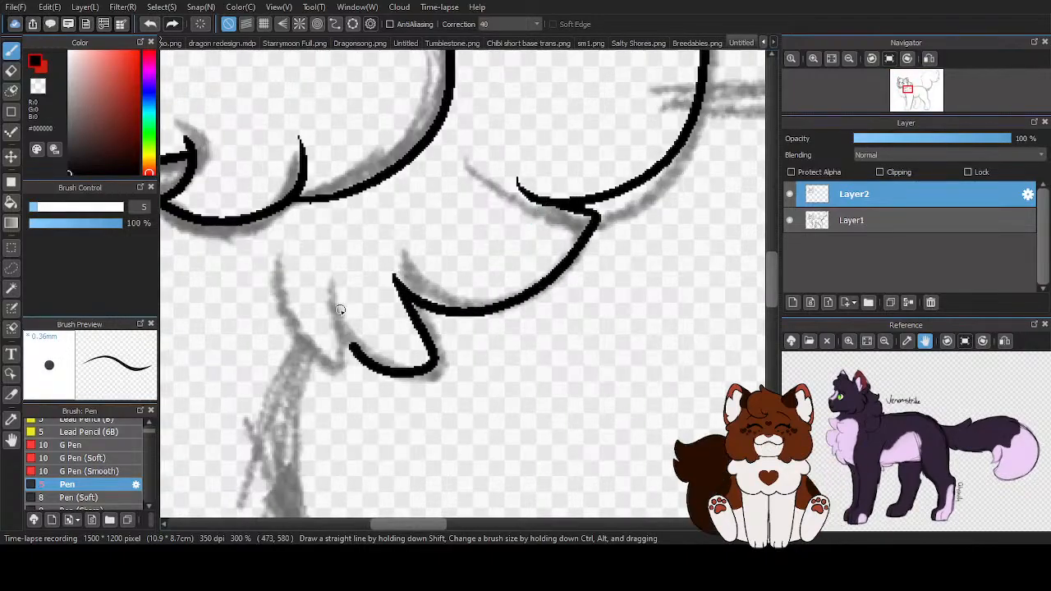
pyautogui.moveTo(342, 349)
pyautogui.mouseDown()
pyautogui.moveTo(292, 355)
pyautogui.moveTo(277, 281)
pyautogui.mouseUp()
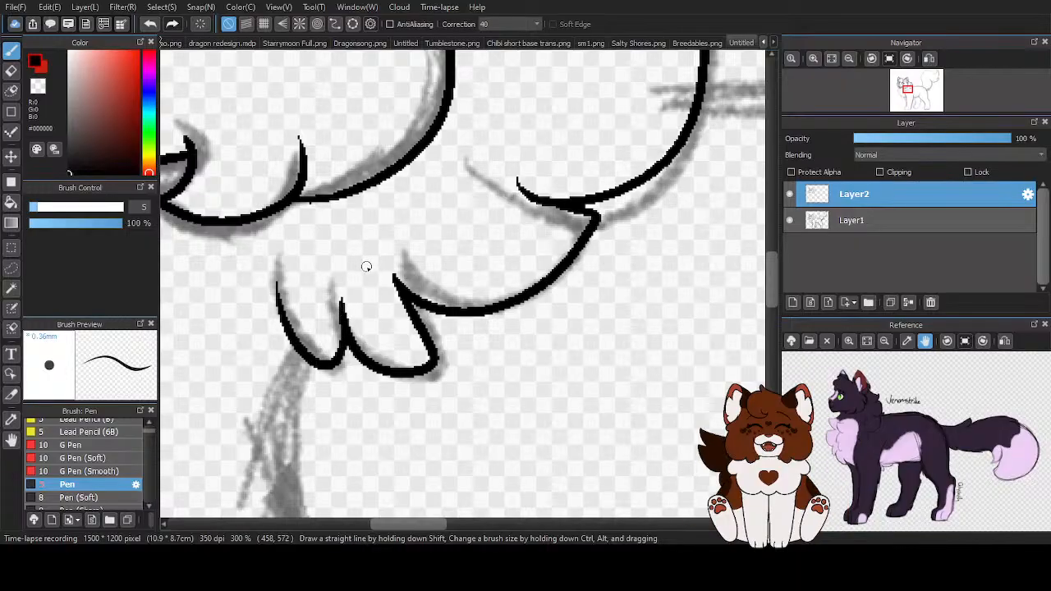
# Trim and taper the inner line ends of the lower neck ruff's tufts with the transparent colour
pyautogui.scroll(3, 344, 331)
pyautogui.press('z')
pyautogui.moveTo(329, 335); pyautogui.dragTo(334, 240)
pyautogui.scroll(-4, 386, 266)
pyautogui.scroll(2, 441, 236)
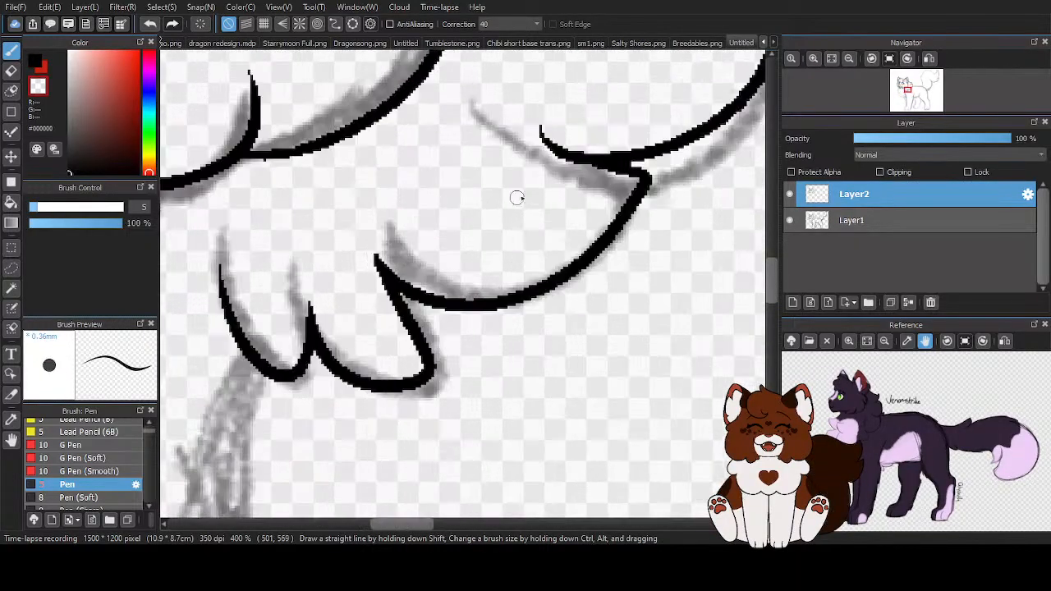
pyautogui.scroll(2, 608, 156)
pyautogui.moveTo(459, 77); pyautogui.dragTo(457, 118)
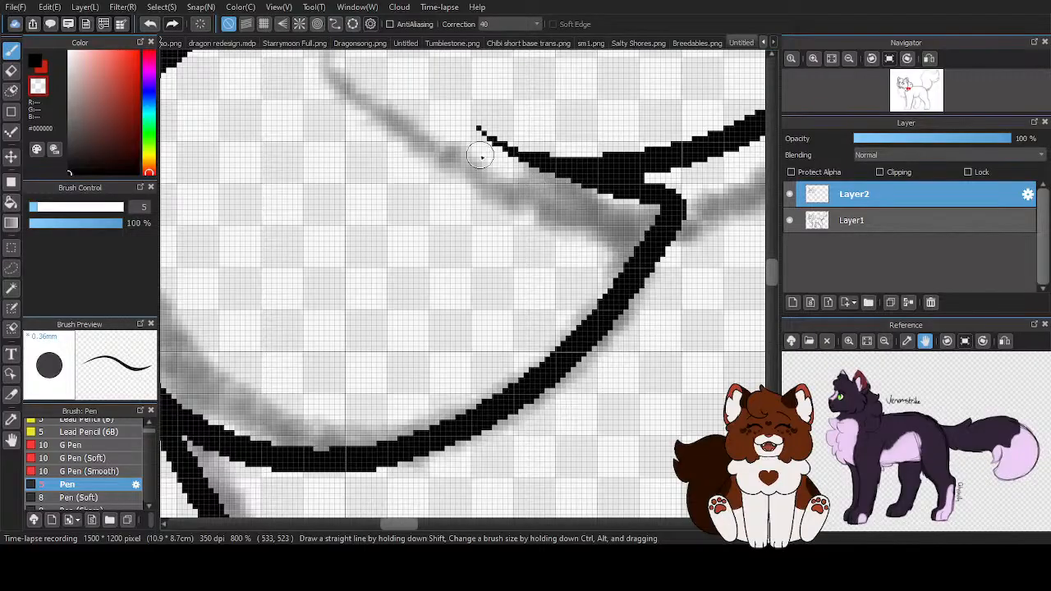
# Trim the overshooting line ends at the points of the two large tufts on the back of the neck ruff
pyautogui.scroll(-5, 477, 94)
pyautogui.scroll(-3, 477, 94)
pyautogui.scroll(8, 496, 171)
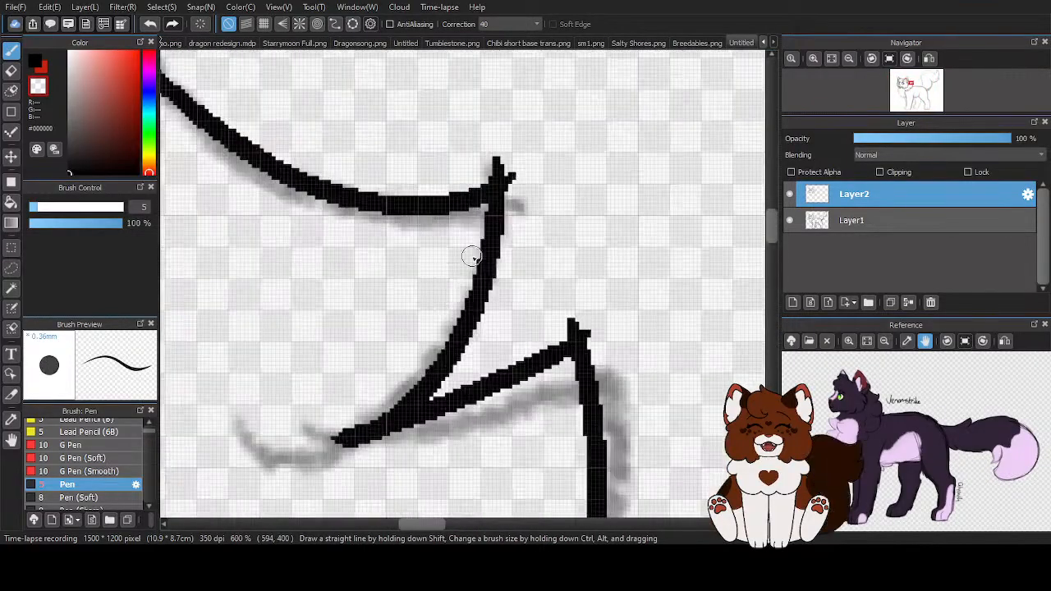
pyautogui.moveTo(521, 178)
pyautogui.mouseDown()
pyautogui.moveTo(523, 197)
pyautogui.moveTo(494, 161)
pyautogui.mouseUp()
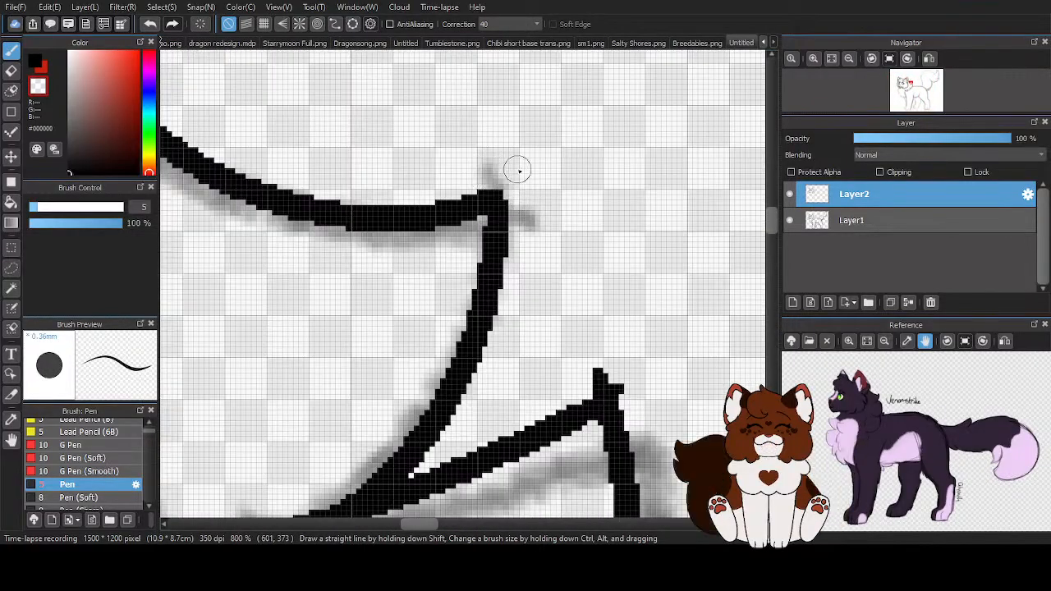
pyautogui.scroll(-1, 513, 151)
pyautogui.scroll(2, 587, 292)
pyautogui.moveTo(551, 360); pyautogui.dragTo(598, 364)
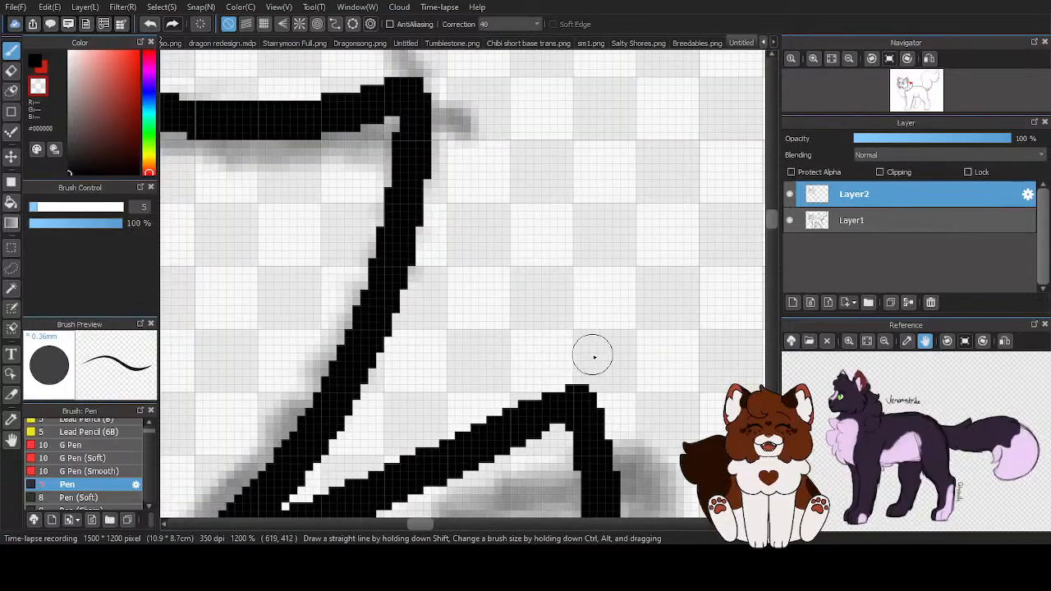
pyautogui.scroll(-2, 592, 357)
pyautogui.scroll(2, 290, 476)
pyautogui.scroll(-6, 462, 328)
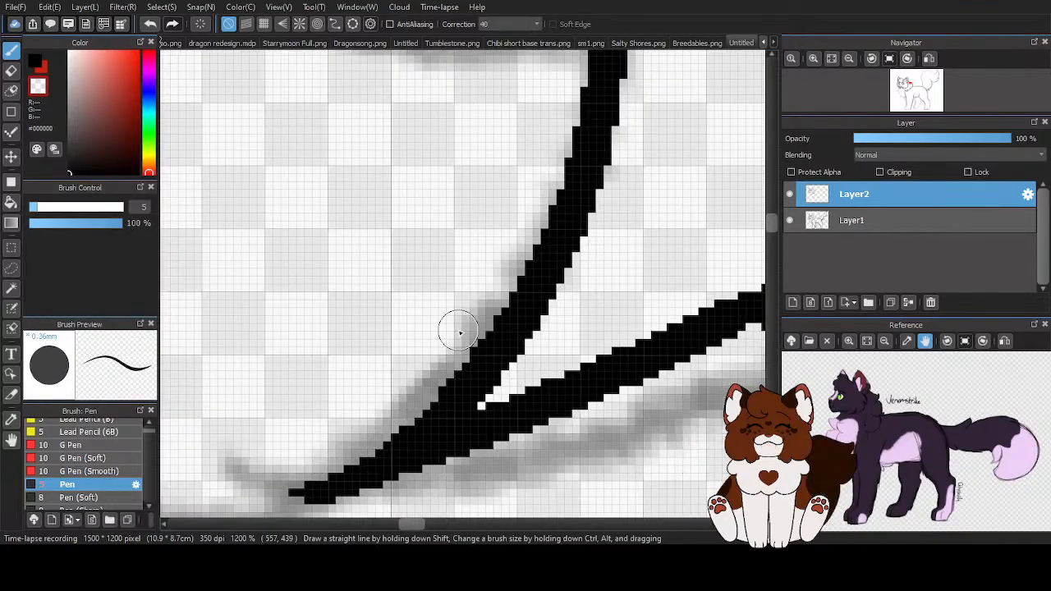
pyautogui.scroll(3, 437, 356)
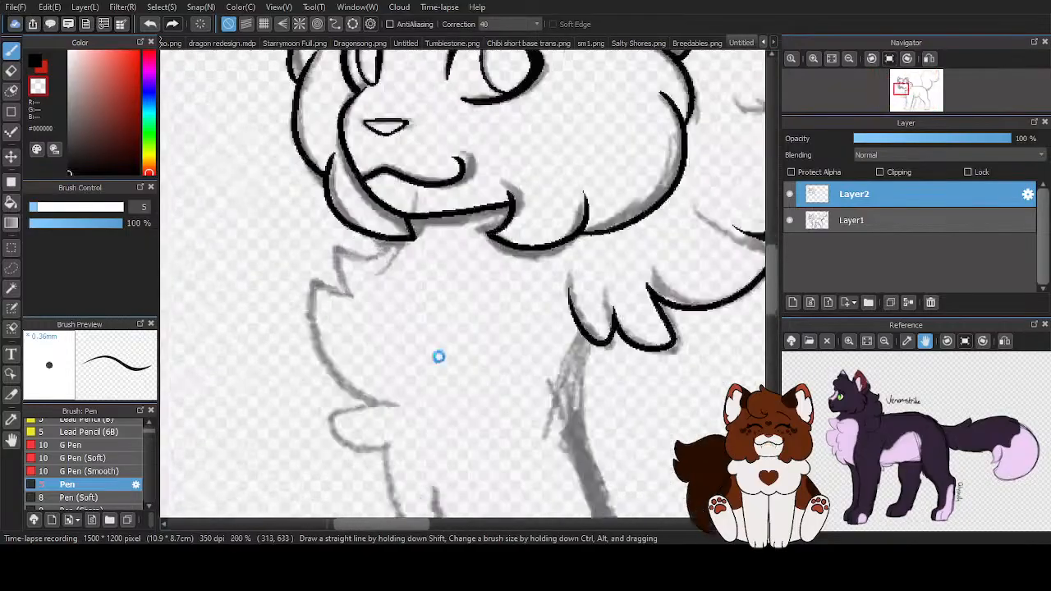
# Ink the first small pointed tuft of chest fur directly beneath the chin
pyautogui.scroll(2, 376, 180)
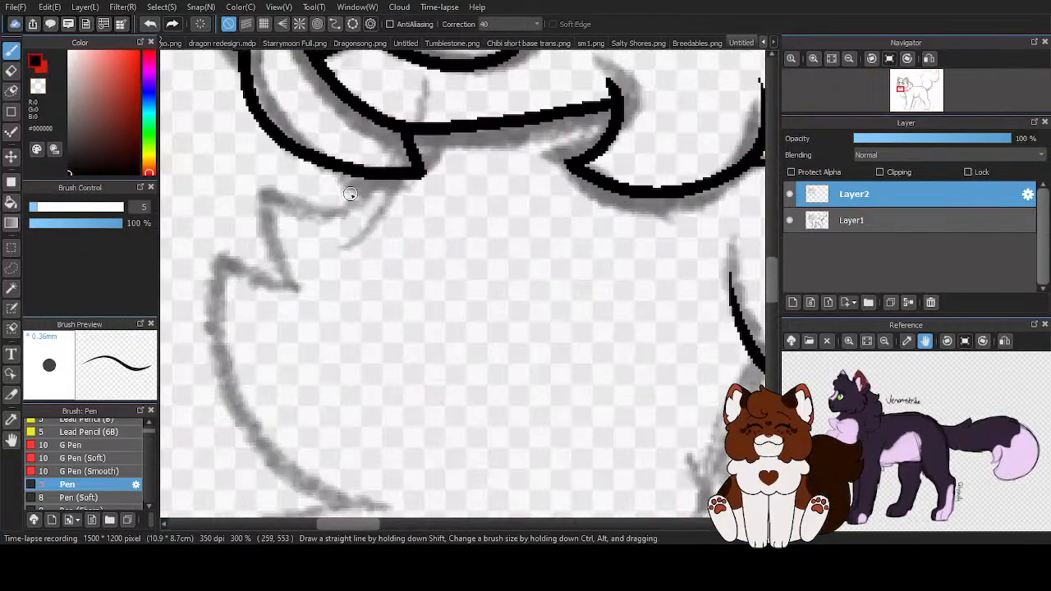
pyautogui.moveTo(374, 167)
pyautogui.mouseDown()
pyautogui.moveTo(281, 202)
pyautogui.moveTo(280, 345)
pyautogui.mouseUp()
pyautogui.scroll(-3, 310, 337)
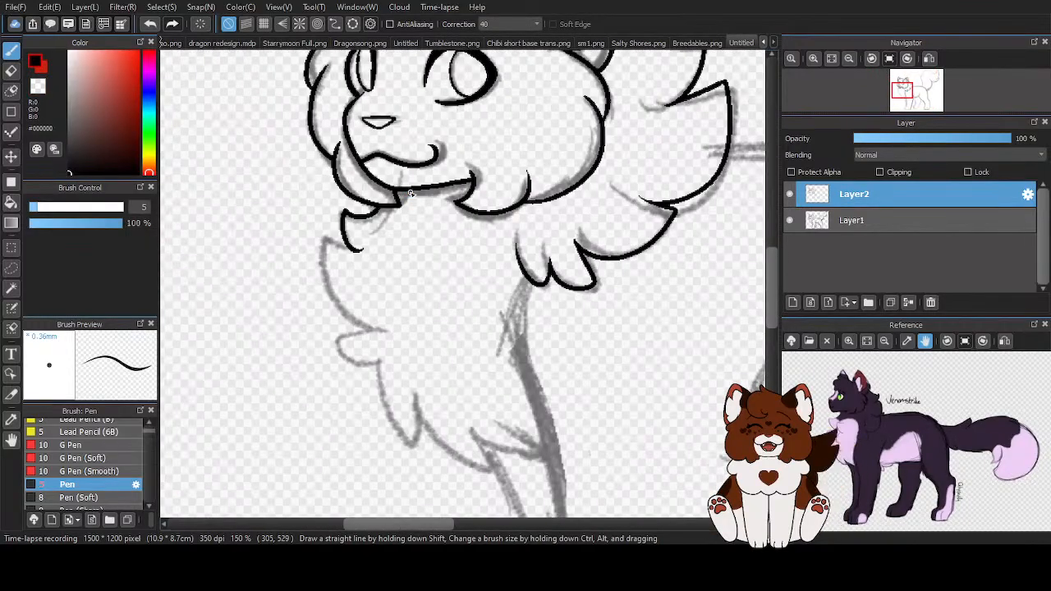
pyautogui.scroll(2, 352, 253)
pyautogui.moveTo(392, 234); pyautogui.dragTo(314, 288)
pyautogui.moveTo(329, 337)
pyautogui.mouseDown()
pyautogui.moveTo(425, 363)
pyautogui.moveTo(343, 413)
pyautogui.moveTo(442, 441)
pyautogui.mouseUp()
pyautogui.scroll(-2, 410, 331)
pyautogui.scroll(1, 435, 388)
pyautogui.scroll(2, 414, 351)
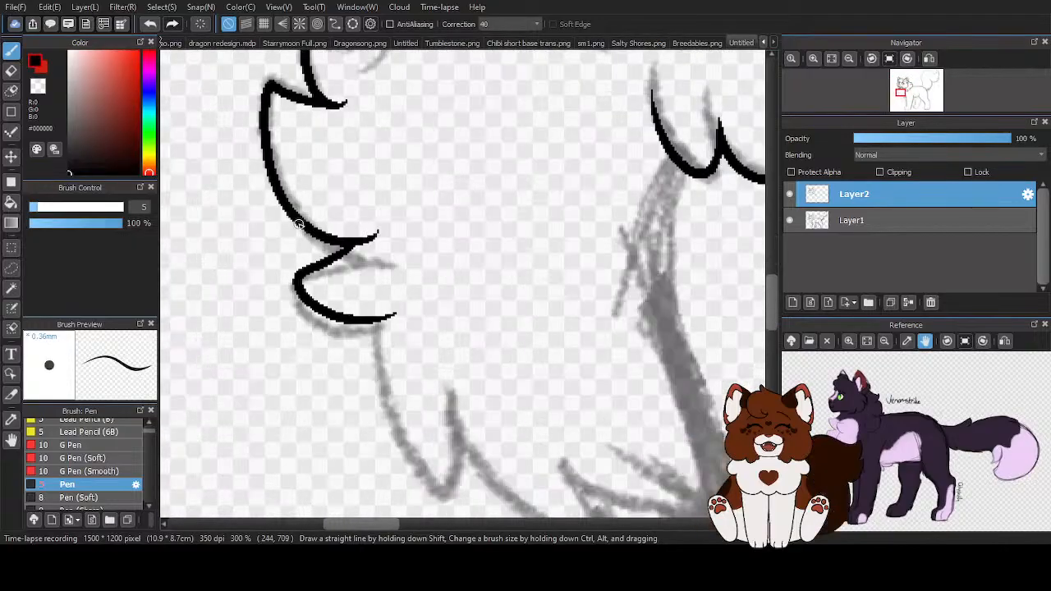
pyautogui.click(154, 27)
pyautogui.click(154, 27)
# Ink the long curved front tuft of the chest fur and the small rounded tuft below it along the sketch
pyautogui.scroll(1, 272, 113)
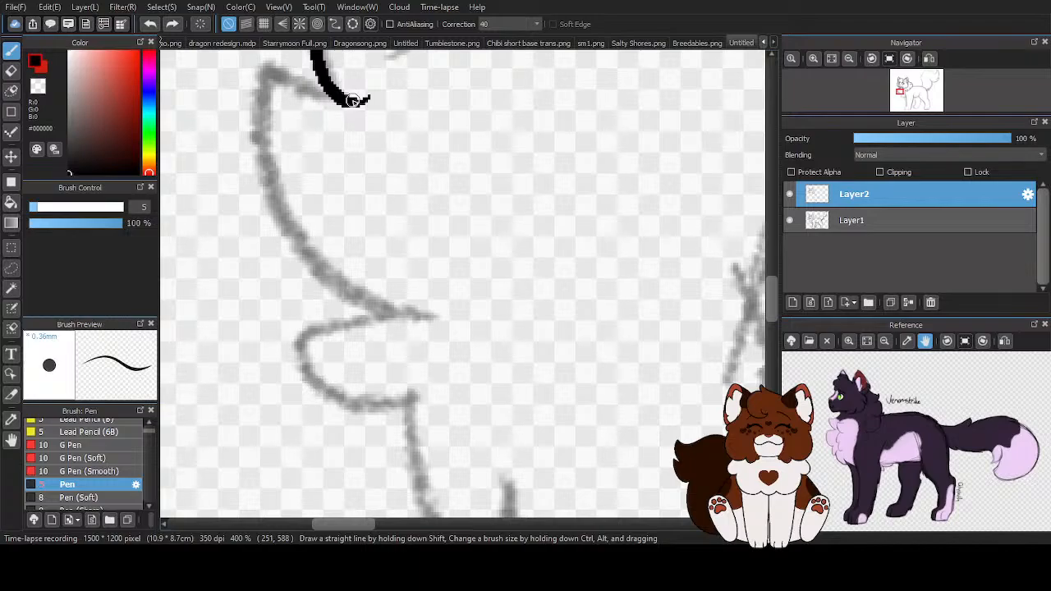
pyautogui.moveTo(337, 96); pyautogui.dragTo(258, 69)
pyautogui.moveTo(345, 99)
pyautogui.mouseDown()
pyautogui.moveTo(264, 75)
pyautogui.moveTo(279, 212)
pyautogui.moveTo(353, 294)
pyautogui.moveTo(424, 299)
pyautogui.moveTo(304, 340)
pyautogui.moveTo(411, 389)
pyautogui.mouseUp()
pyautogui.scroll(-3, 411, 389)
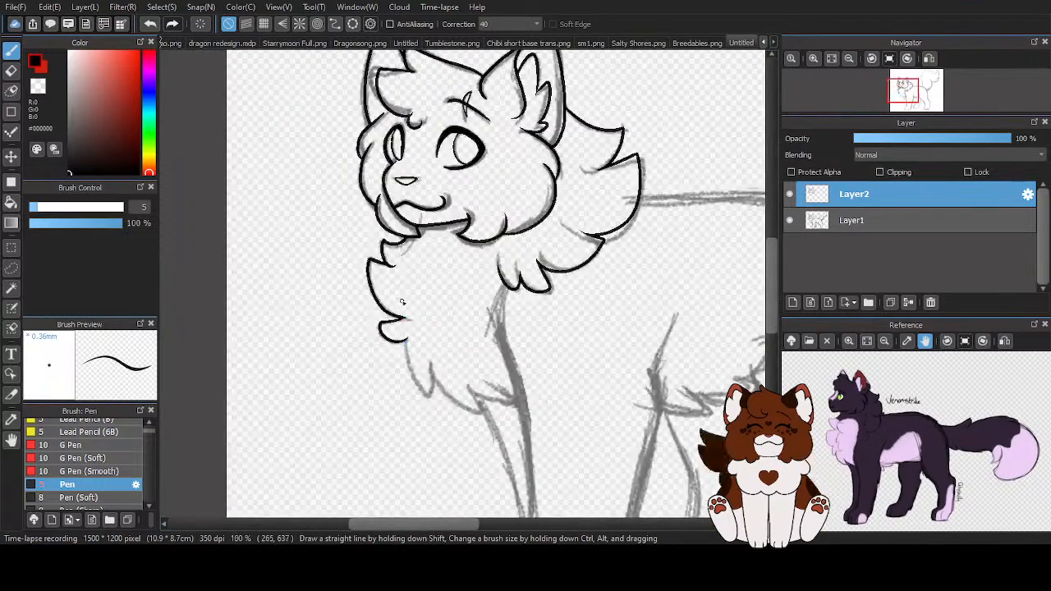
# Ink the lower chest fur as pointed tufts running from beneath the small rounded tuft to the front leg
pyautogui.scroll(3, 342, 209)
pyautogui.moveTo(342, 209)
pyautogui.mouseDown()
pyautogui.moveTo(413, 426)
pyautogui.moveTo(429, 333)
pyautogui.mouseUp()
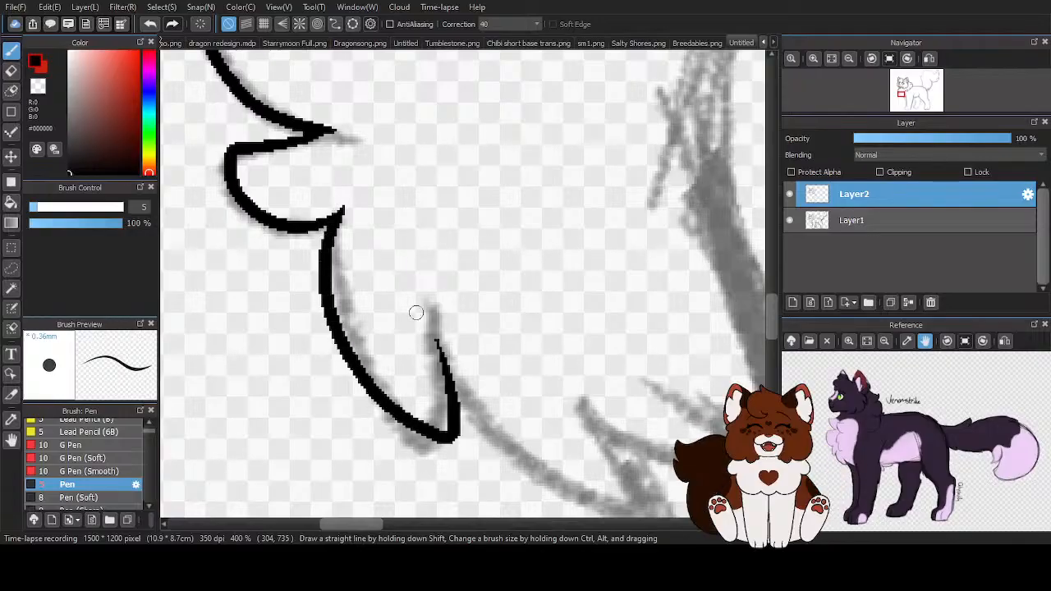
pyautogui.scroll(-2, 422, 345)
pyautogui.scroll(1, 268, 251)
pyautogui.moveTo(294, 283); pyautogui.dragTo(647, 345)
pyautogui.scroll(-2, 575, 328)
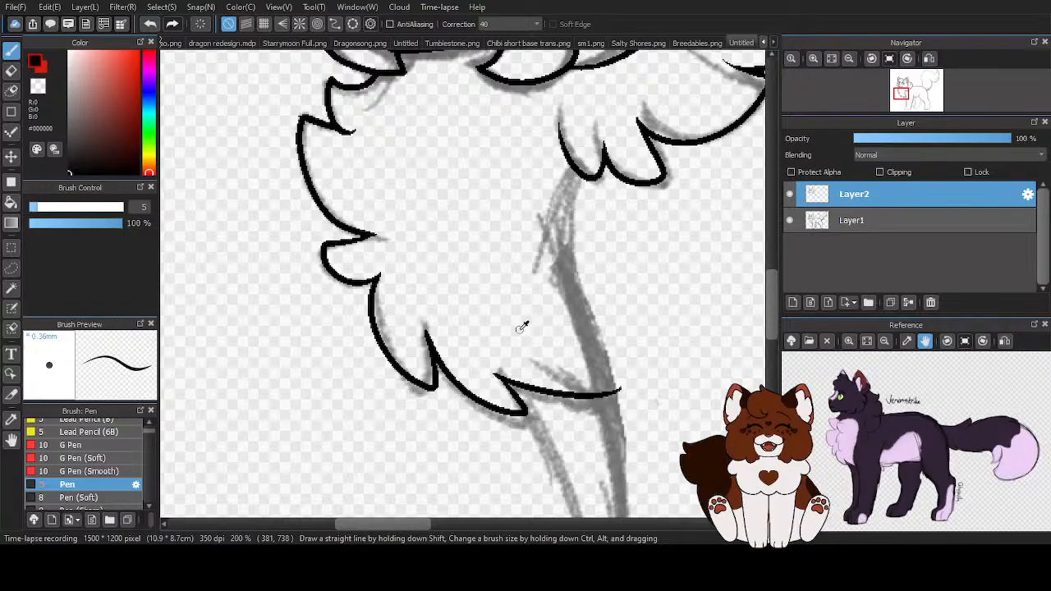
pyautogui.scroll(3, 493, 374)
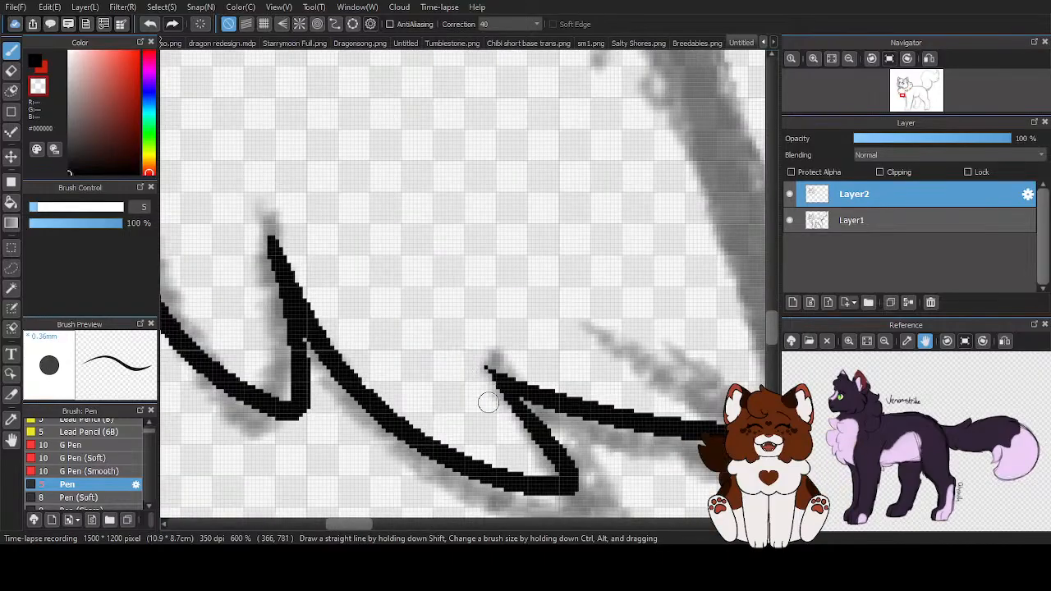